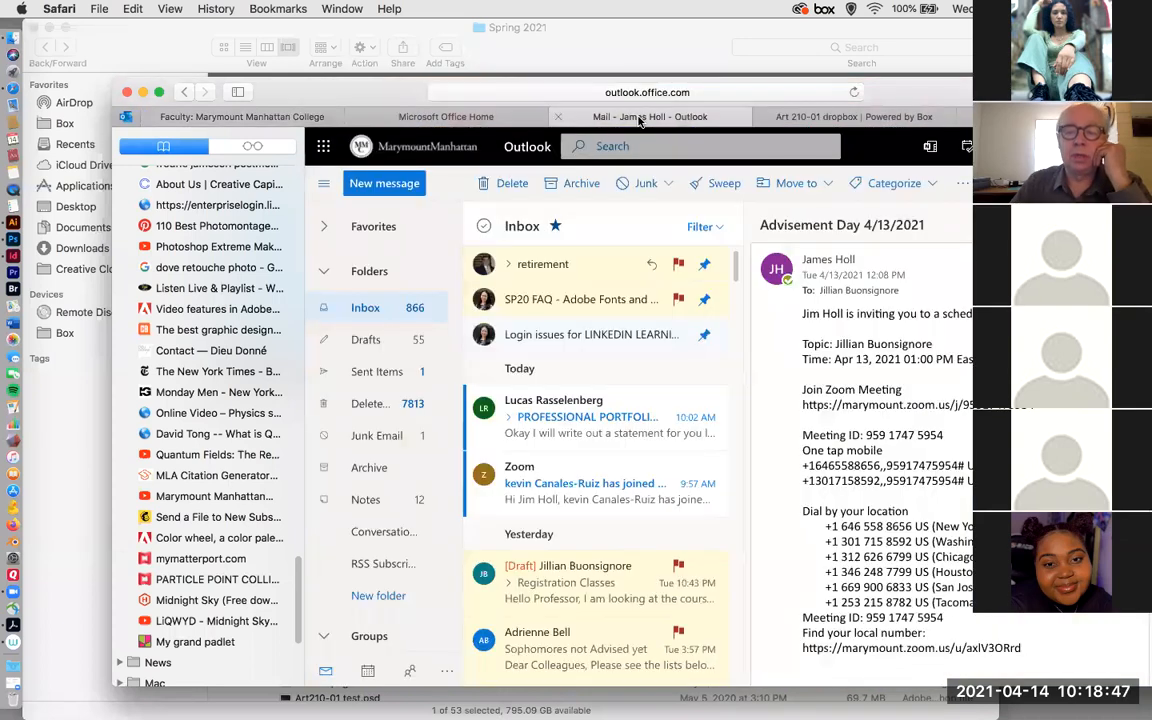
Open the pinned Outlook email about LinkedIn Learning login issues, reposition the window, and read the message.
{"action": "left_click", "coordinate": [583, 117]}
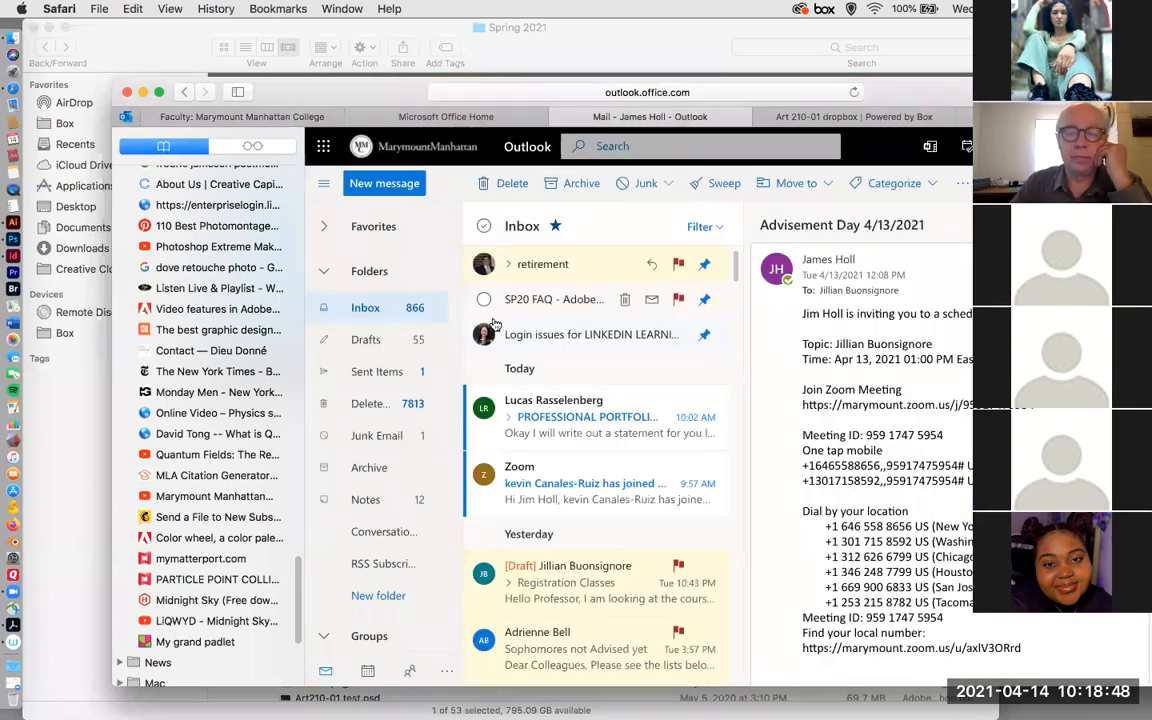
{"action": "left_click", "coordinate": [561, 336]}
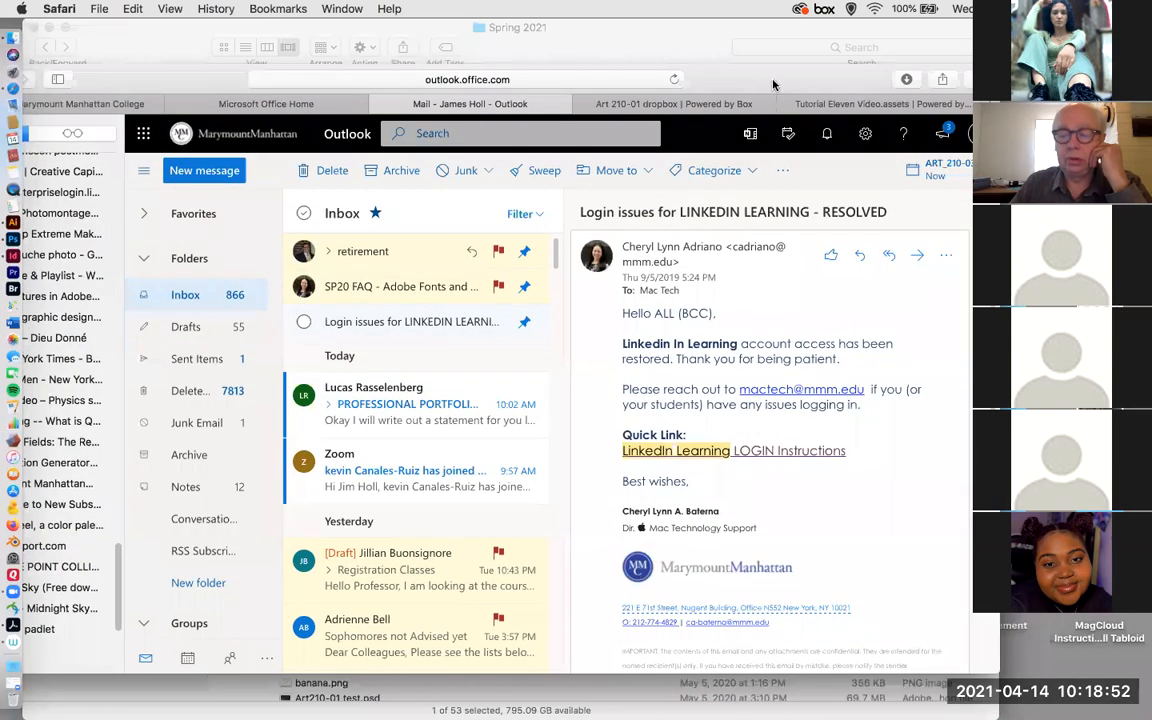
{"action": "left_click_drag", "start_coordinate": [868, 86], "coordinate": [695, 70]}
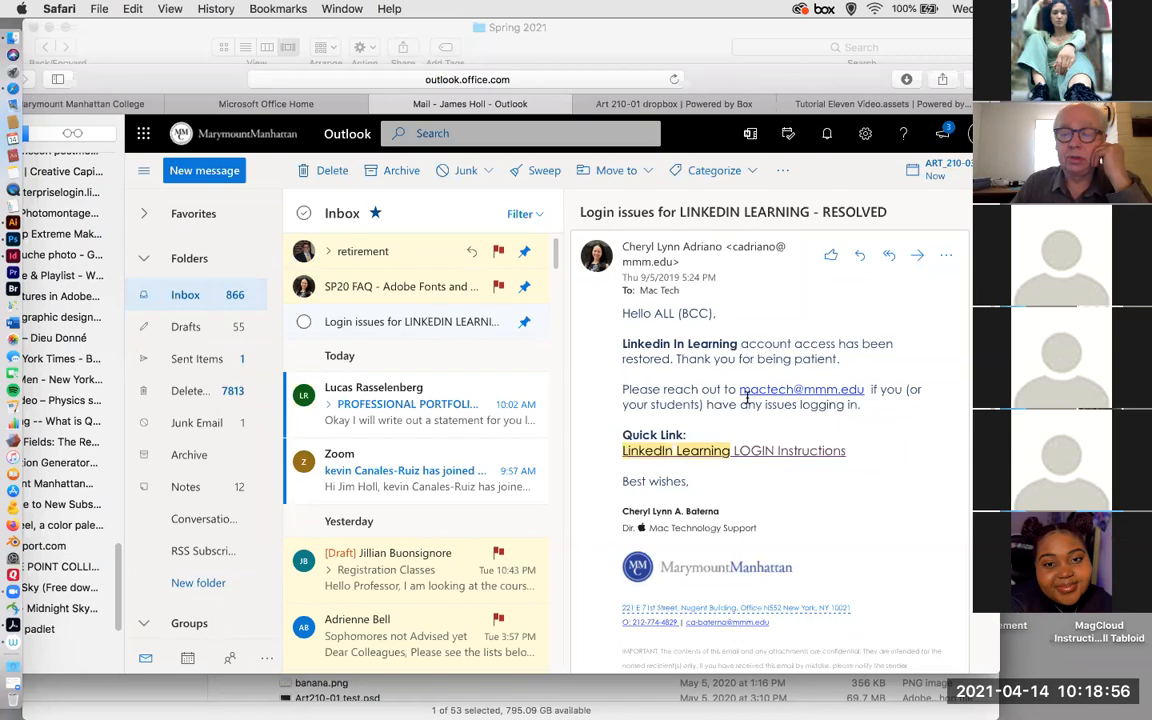
{"action": "scroll", "coordinate": [697, 455], "scroll_direction": "down", "scroll_amount": 1}
{"action": "scroll", "coordinate": [699, 455], "scroll_direction": "up", "scroll_amount": 1}
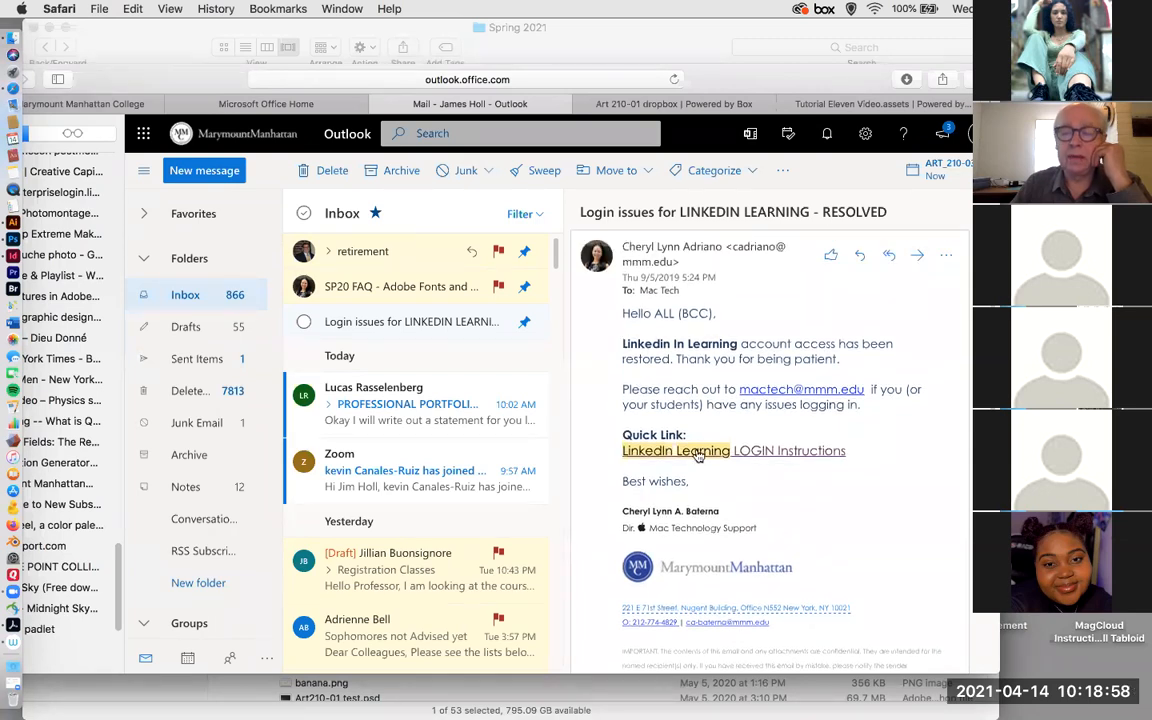
{"action": "left_click", "coordinate": [785, 393]}
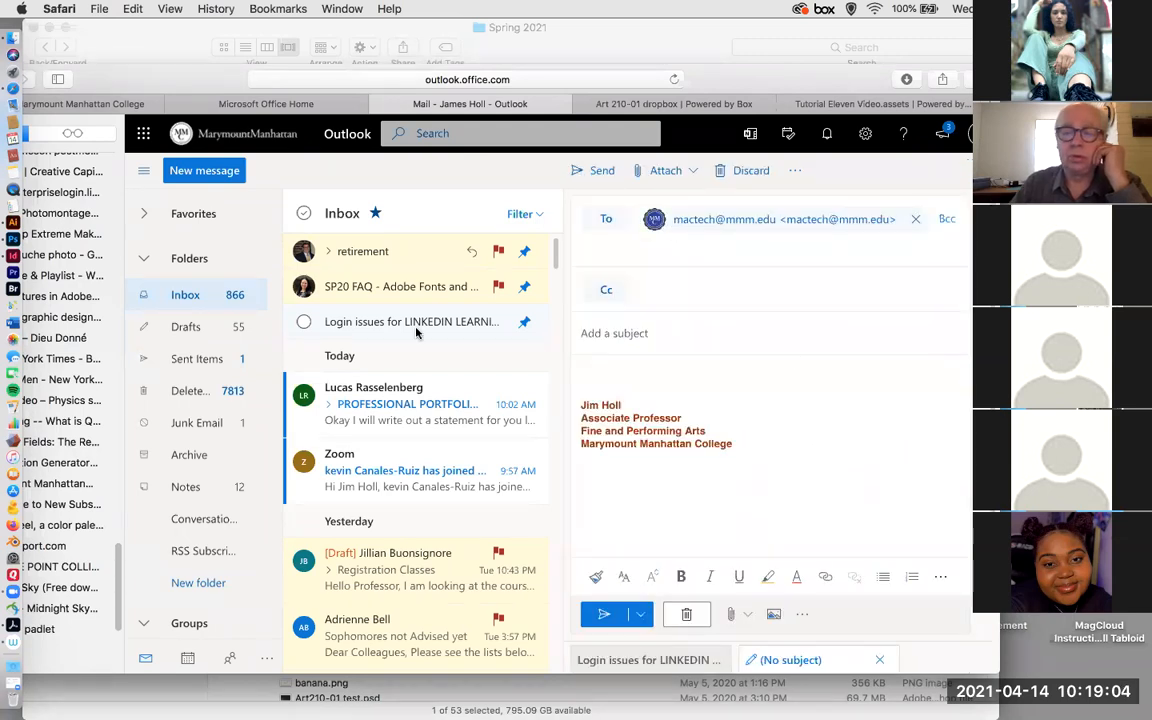
{"action": "left_click", "coordinate": [915, 219]}
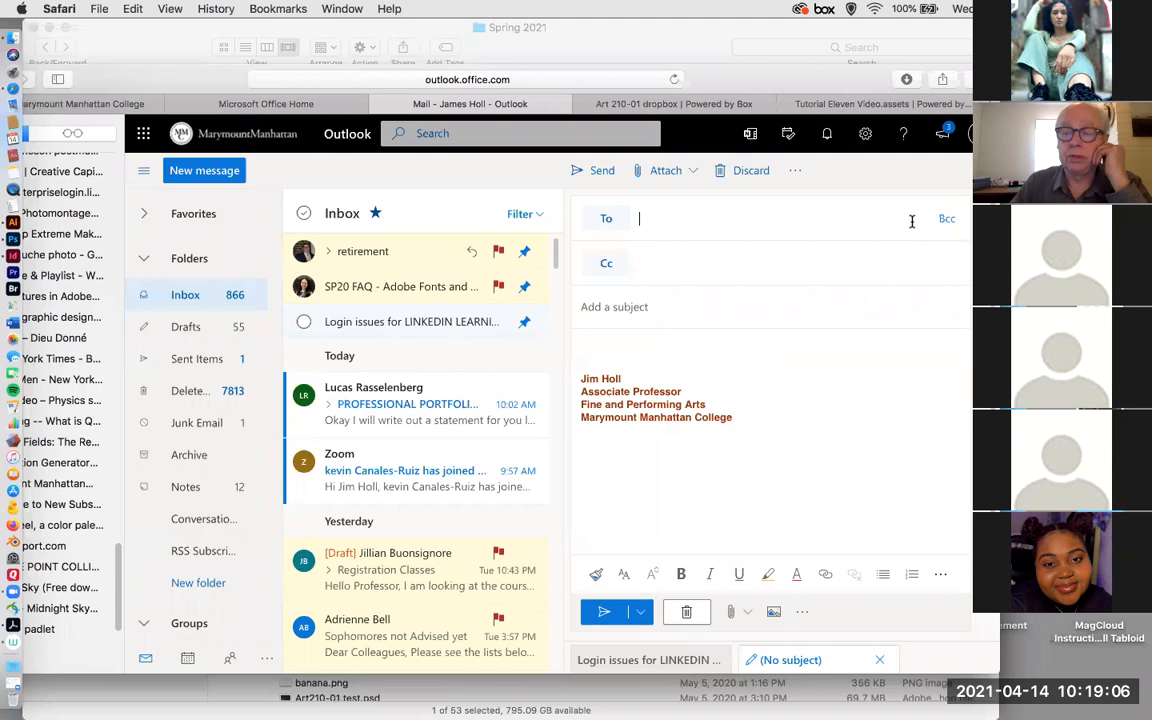
{"action": "left_click", "coordinate": [371, 323]}
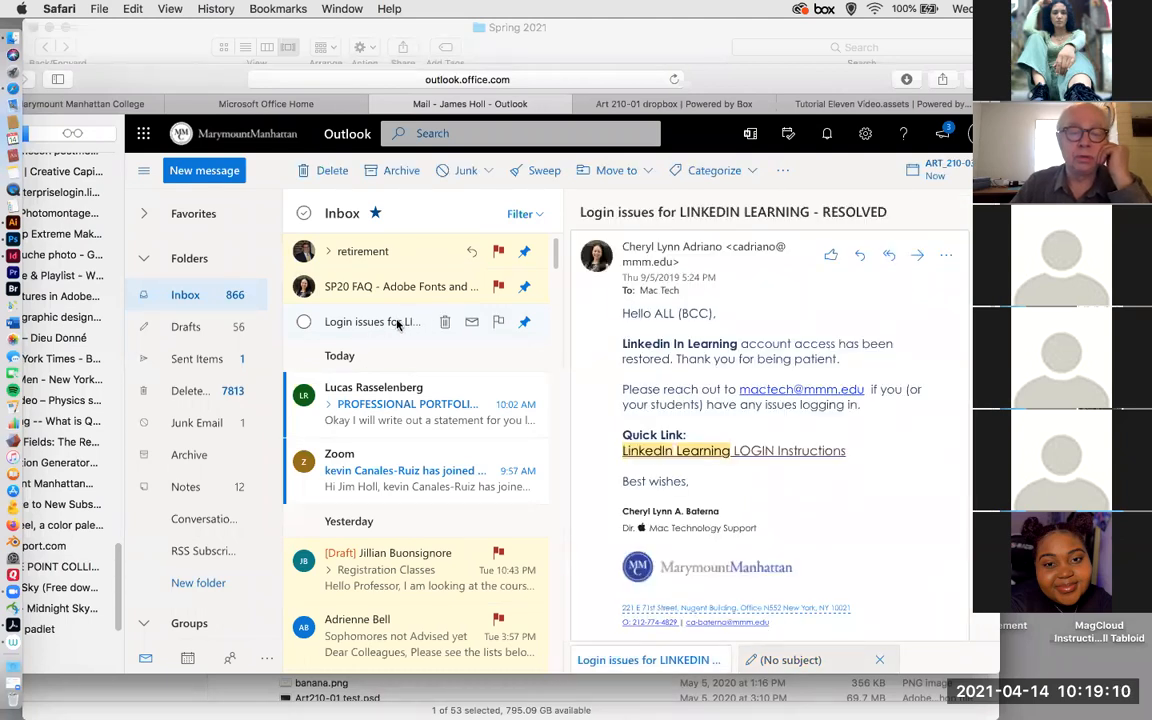
Sign in to LinkedIn Learning with the first saved account, using the Enterprise login link in the email's login instructions document.
{"action": "scroll", "coordinate": [707, 410], "scroll_direction": "down", "scroll_amount": 1}
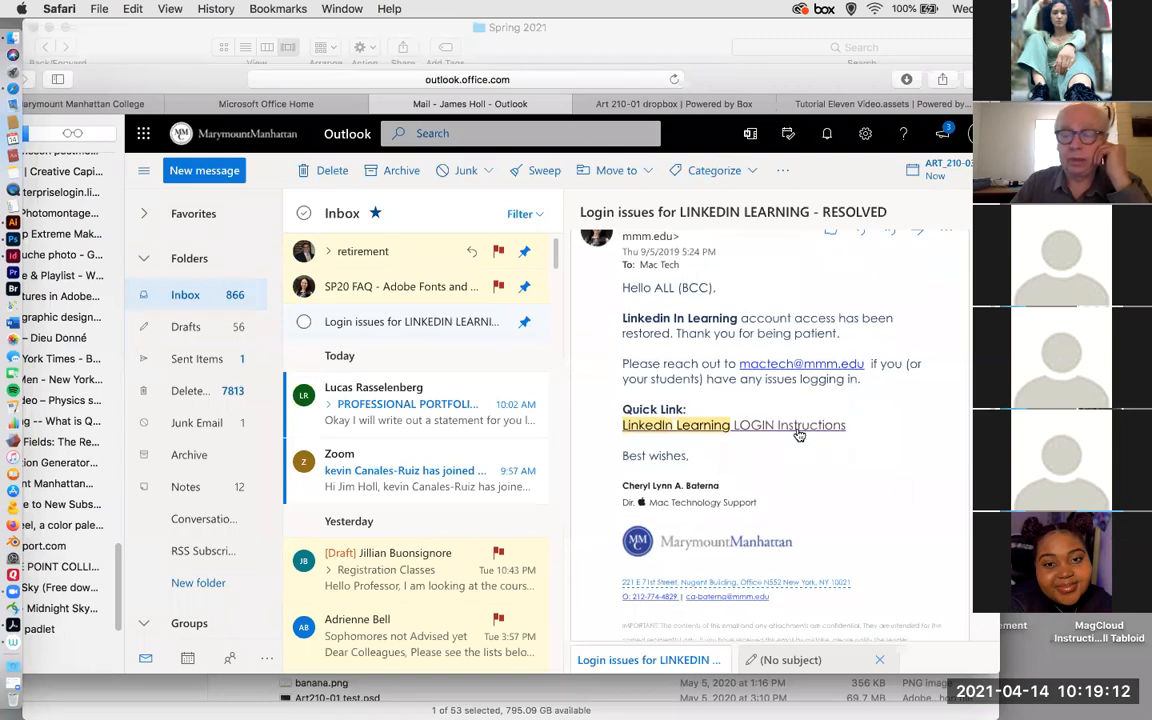
{"action": "left_click", "coordinate": [799, 428]}
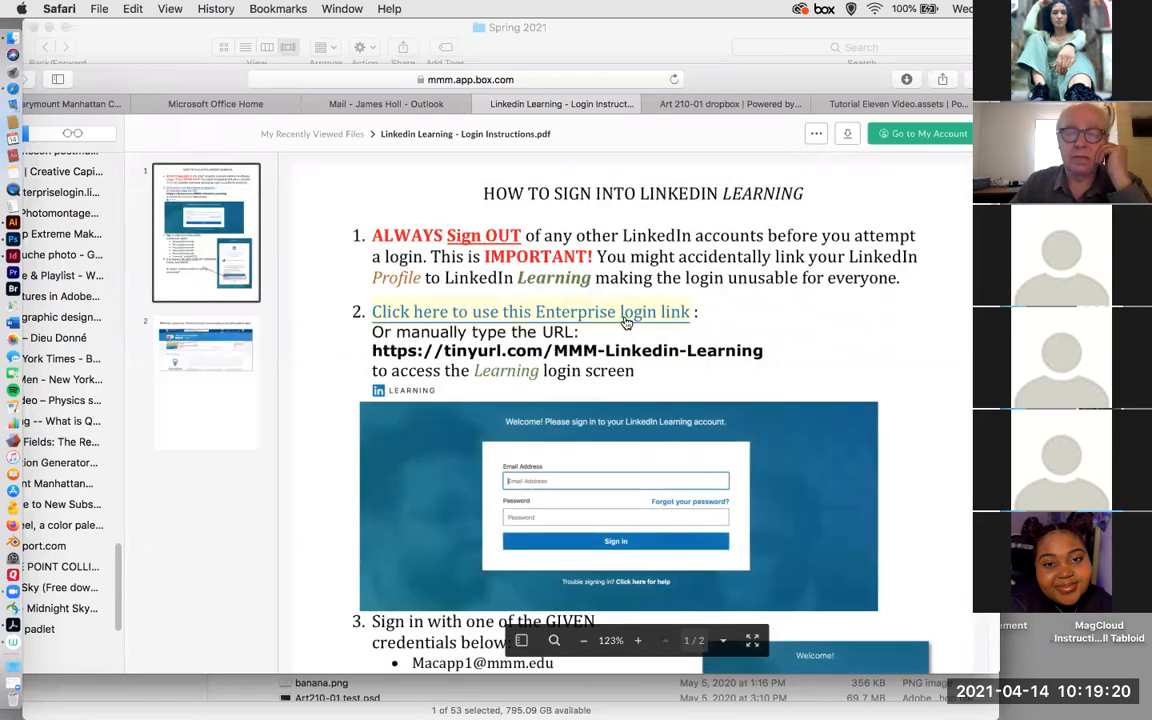
{"action": "left_click", "coordinate": [626, 312]}
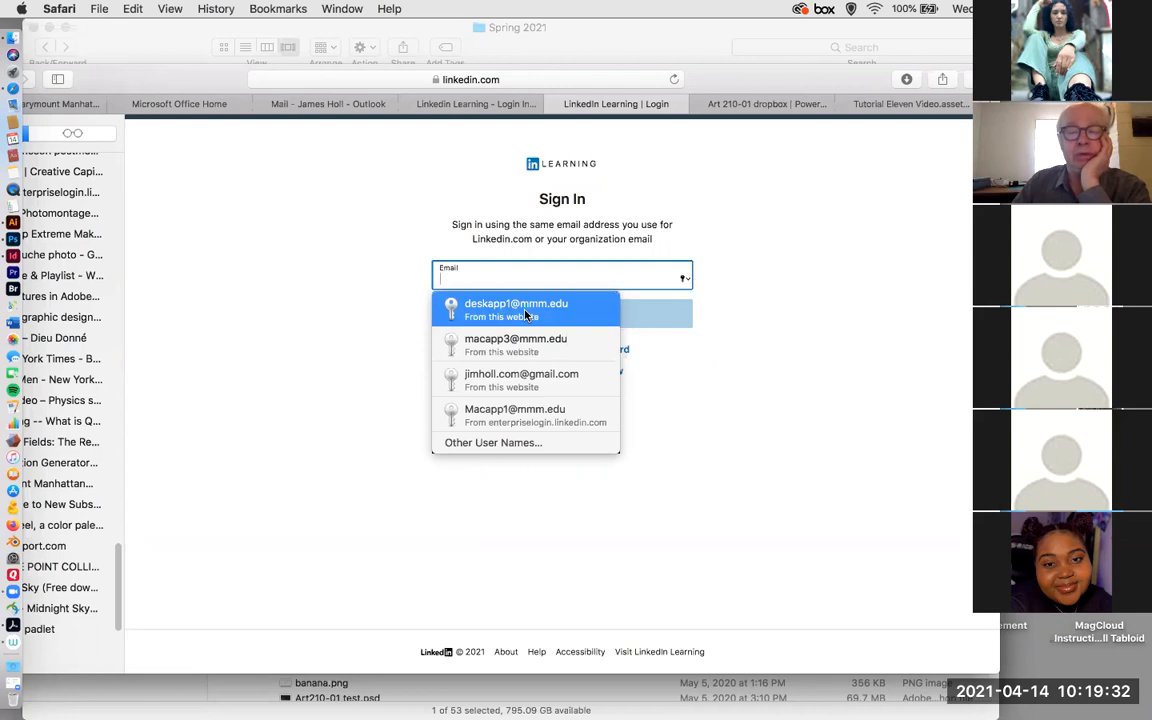
{"action": "left_click", "coordinate": [527, 308]}
{"action": "left_click", "coordinate": [557, 316]}
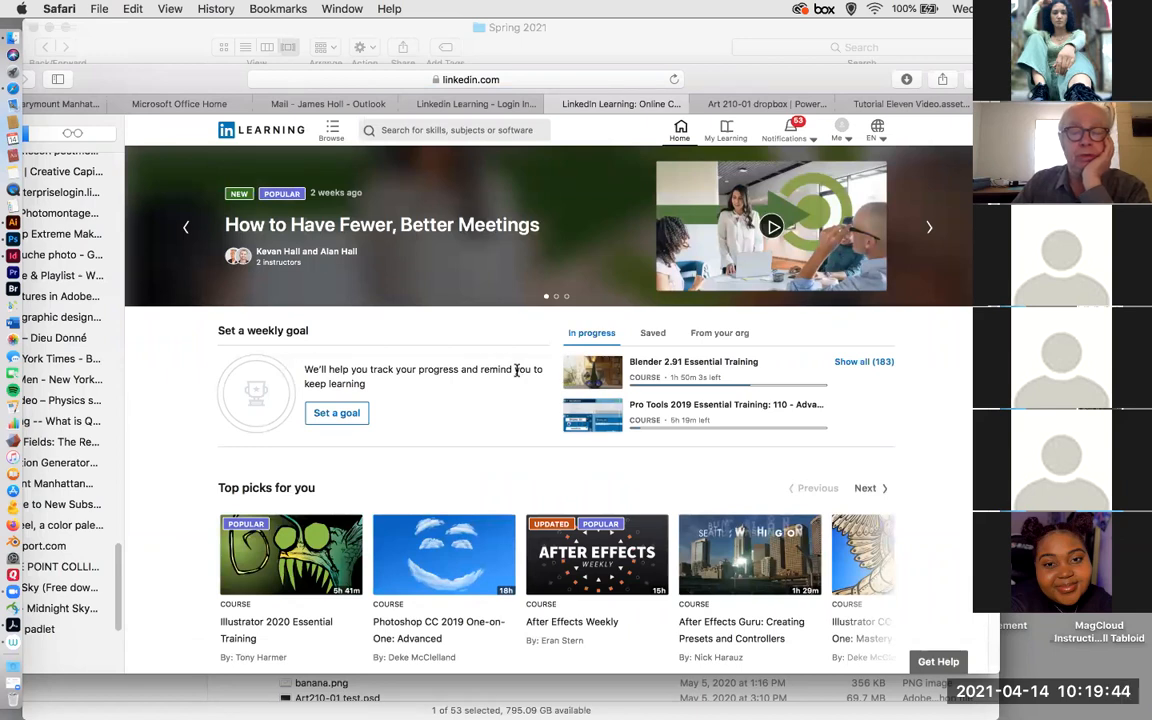
Search LinkedIn Learning for "photoshop timeline animation" and look through the listed courses and videos.
{"action": "left_click", "coordinate": [412, 131]}
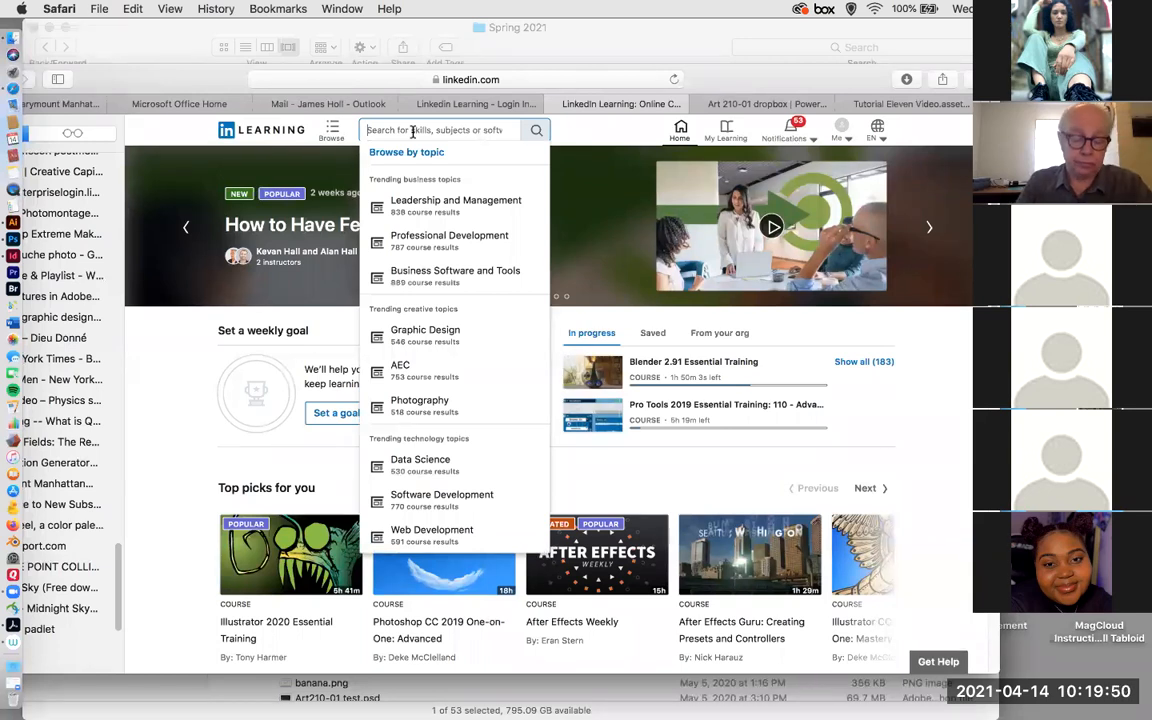
{"action": "type", "text": "Pho"}
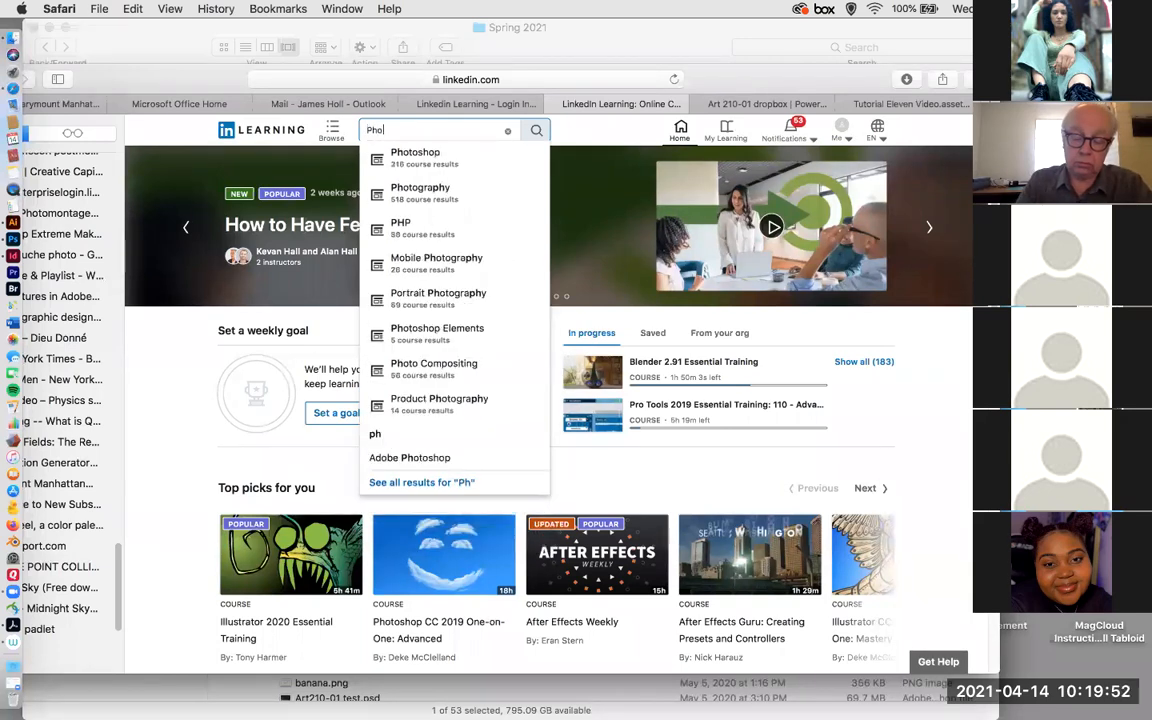
{"action": "type", "text": "toshop timelin"}
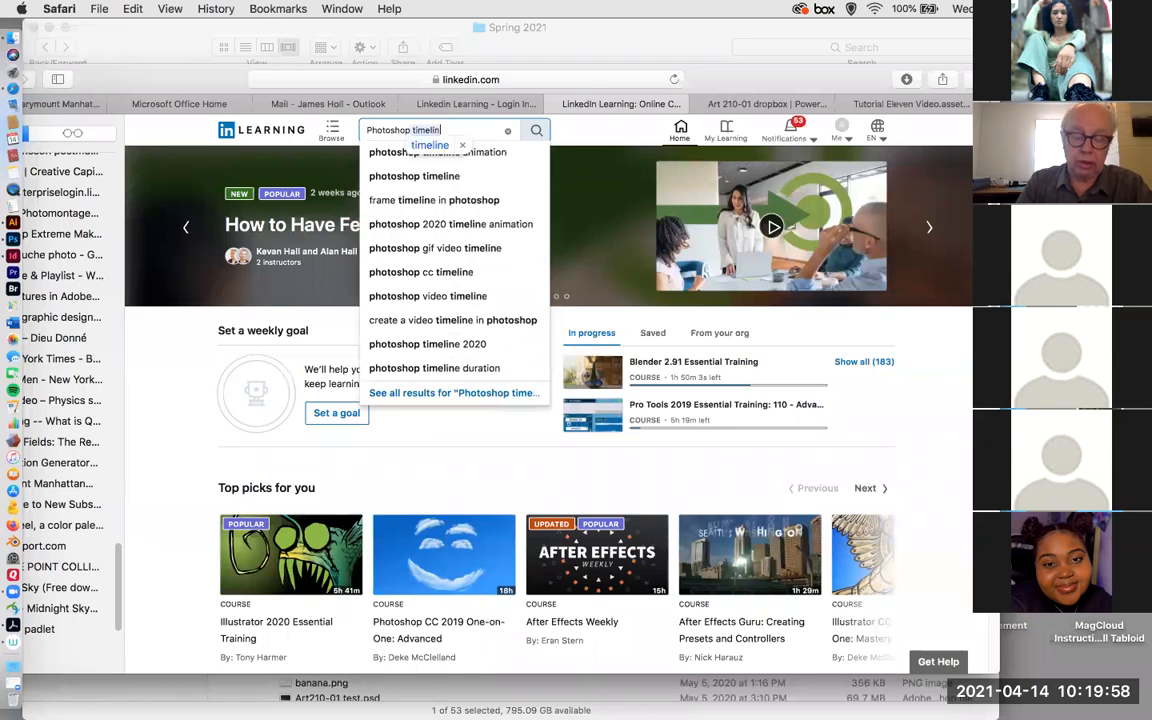
{"action": "type", "text": "e"}
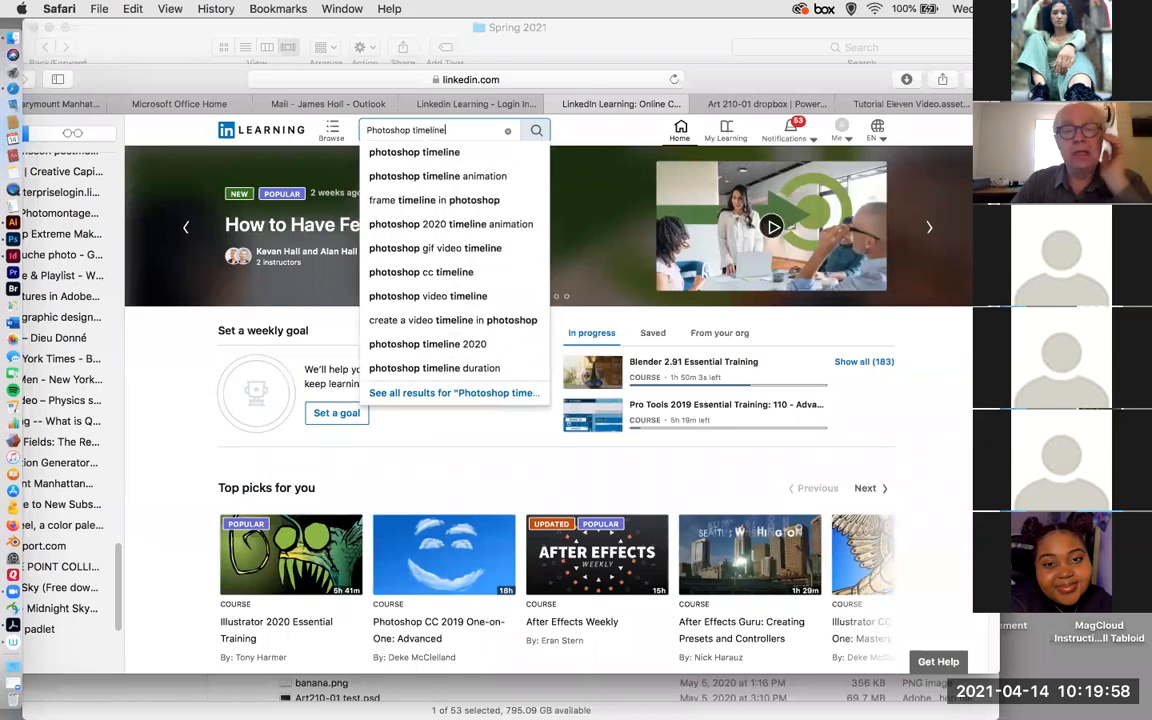
{"action": "left_click", "coordinate": [410, 177]}
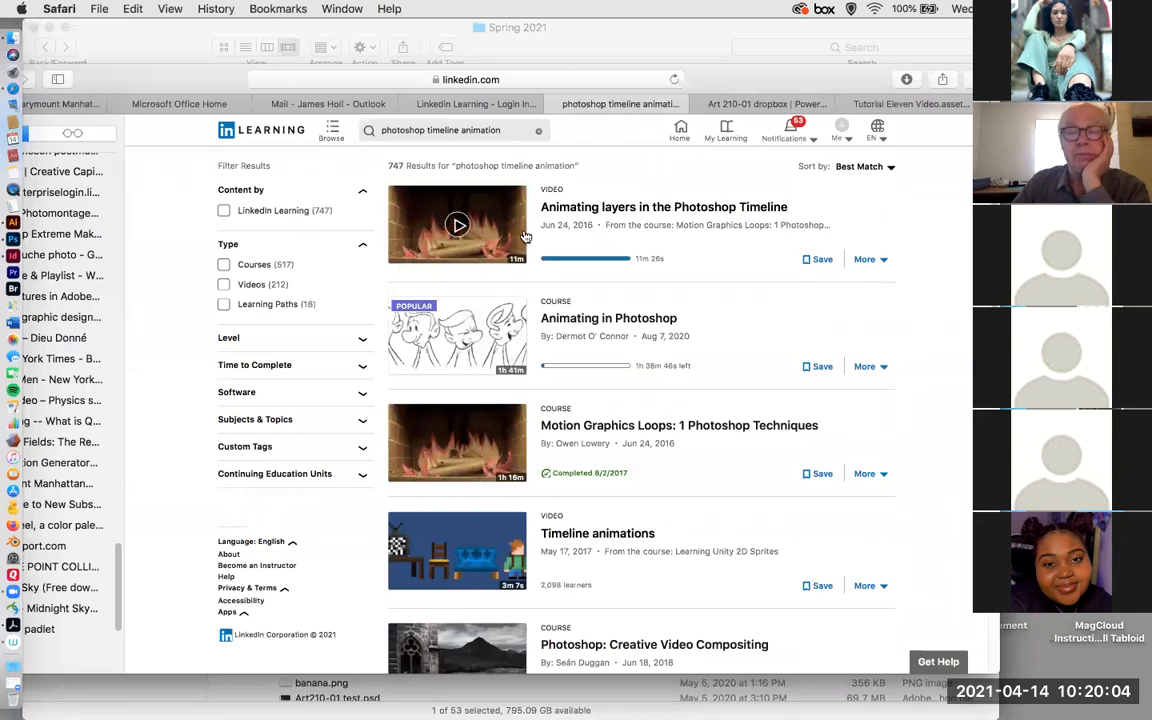
{"action": "scroll", "coordinate": [550, 280], "scroll_direction": "down", "scroll_amount": 5}
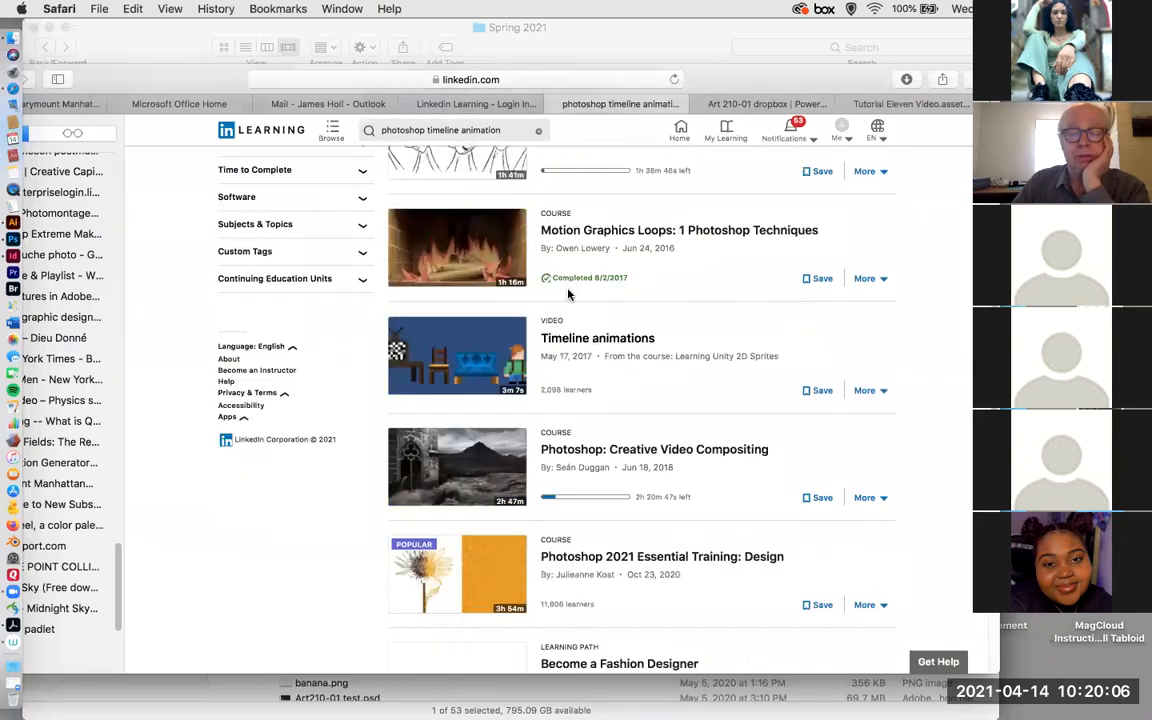
{"action": "scroll", "coordinate": [568, 293], "scroll_direction": "down", "scroll_amount": 2}
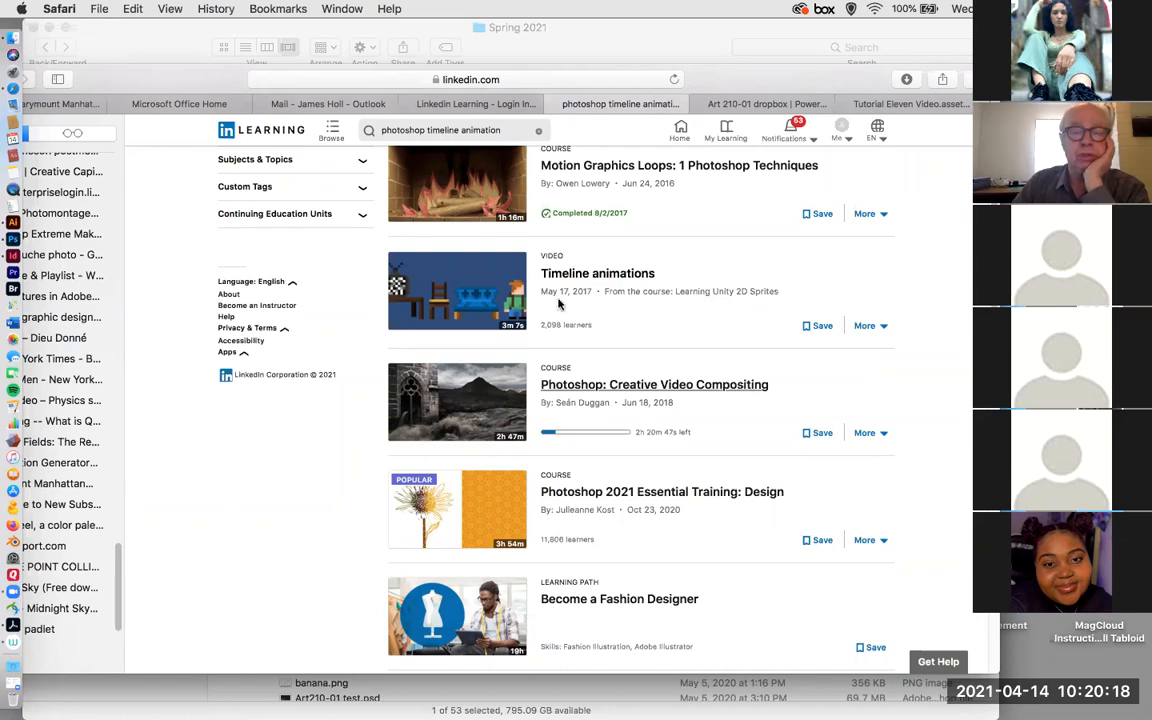
Search Google for "Photodhop tutorials timeline" and look through the video results.
{"action": "left_click_drag", "start_coordinate": [170, 90], "coordinate": [185, 121]}
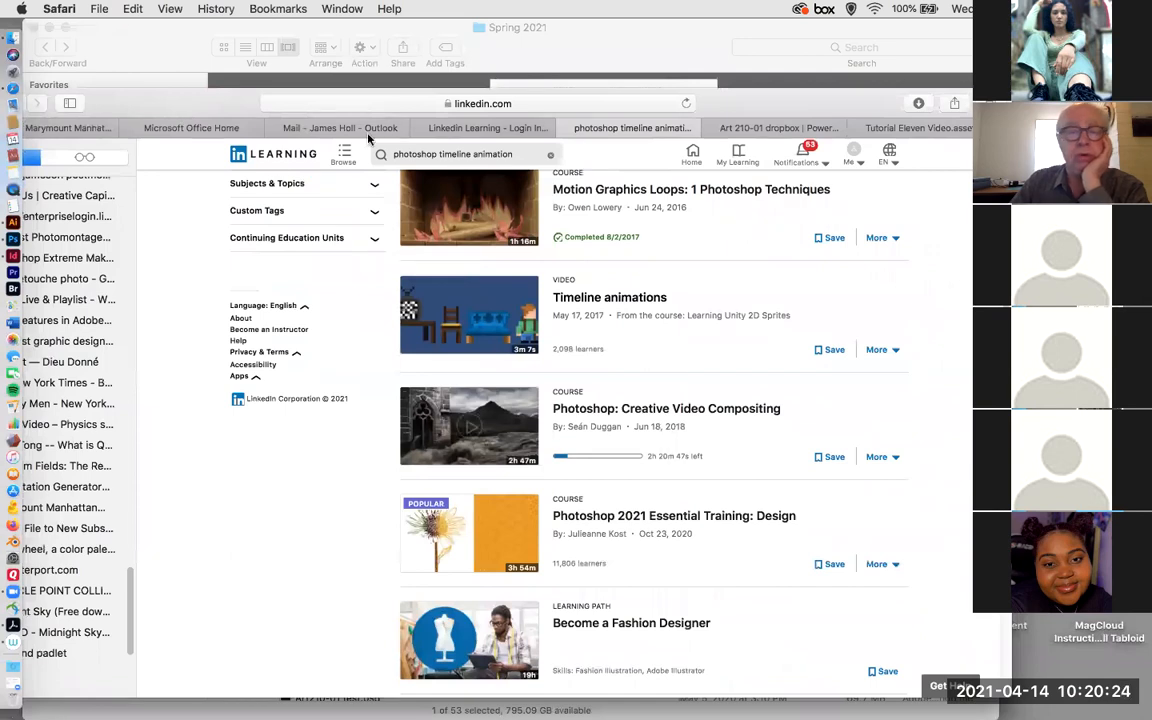
{"action": "left_click_drag", "start_coordinate": [474, 84], "coordinate": [484, 140]}
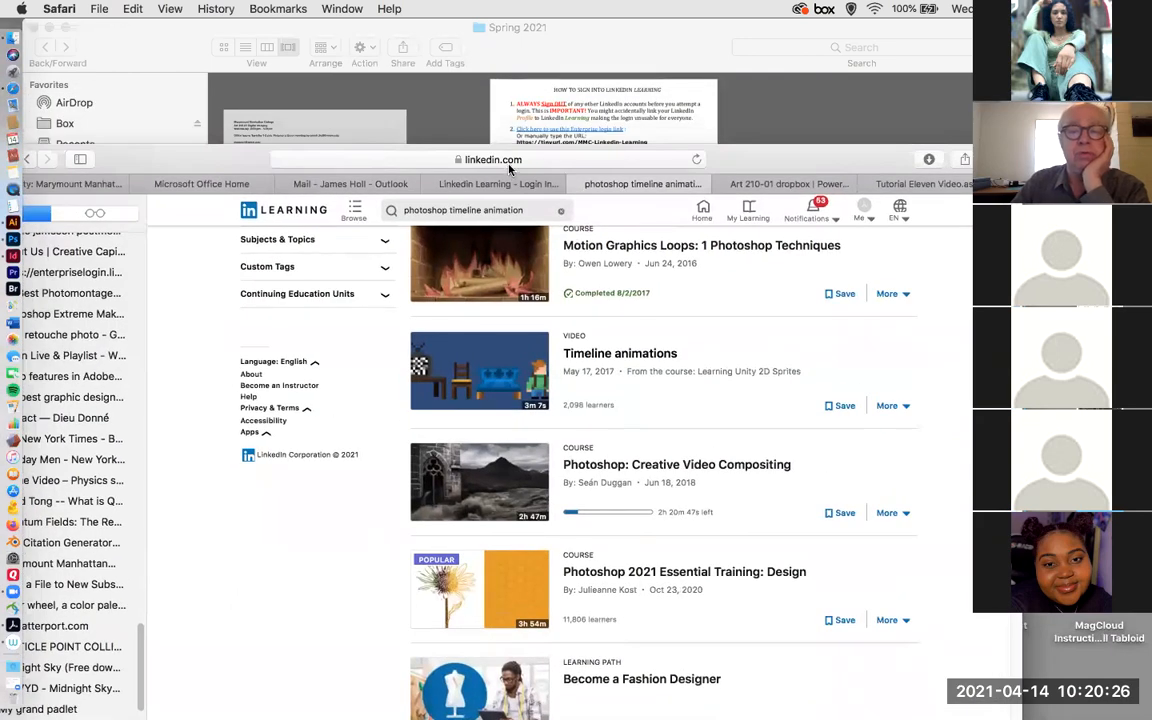
{"action": "left_click", "coordinate": [513, 162]}
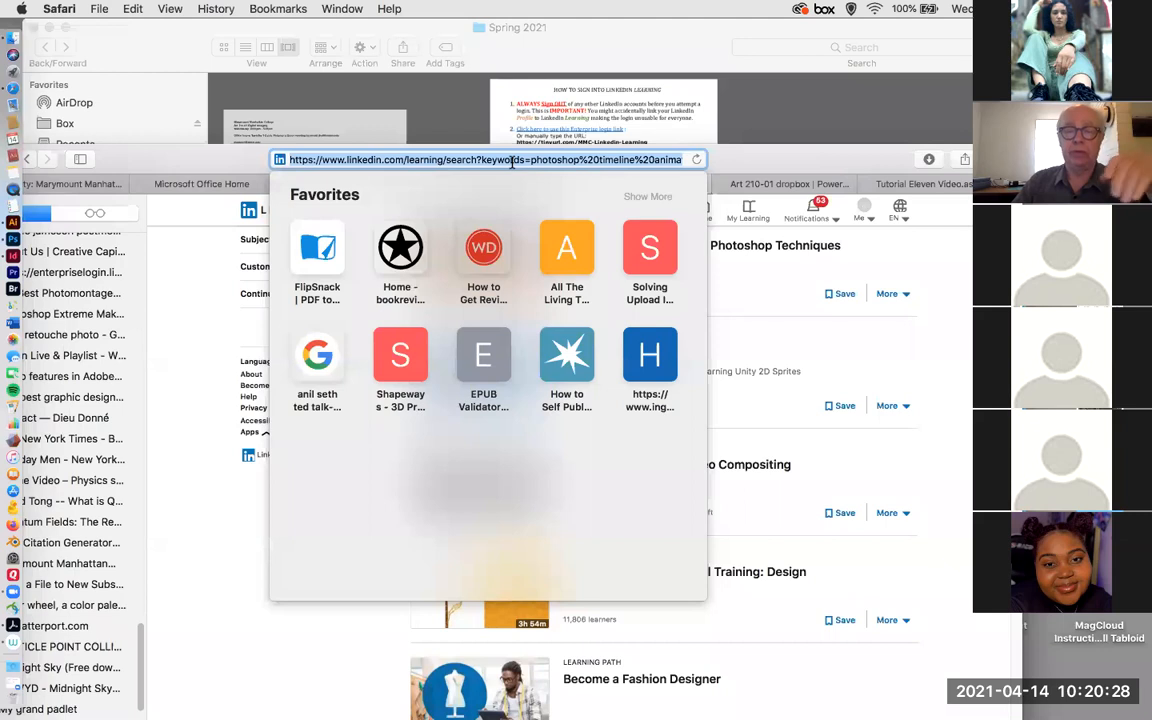
{"action": "type", "text": "P"}
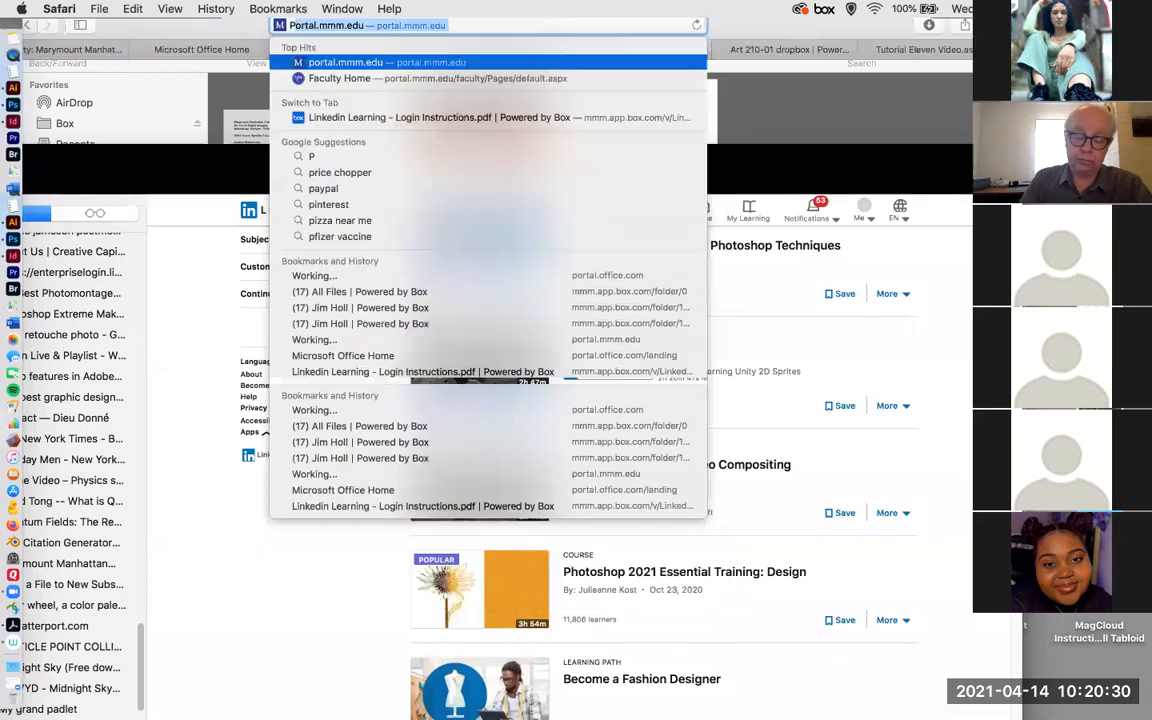
{"action": "type", "text": "hotodh"}
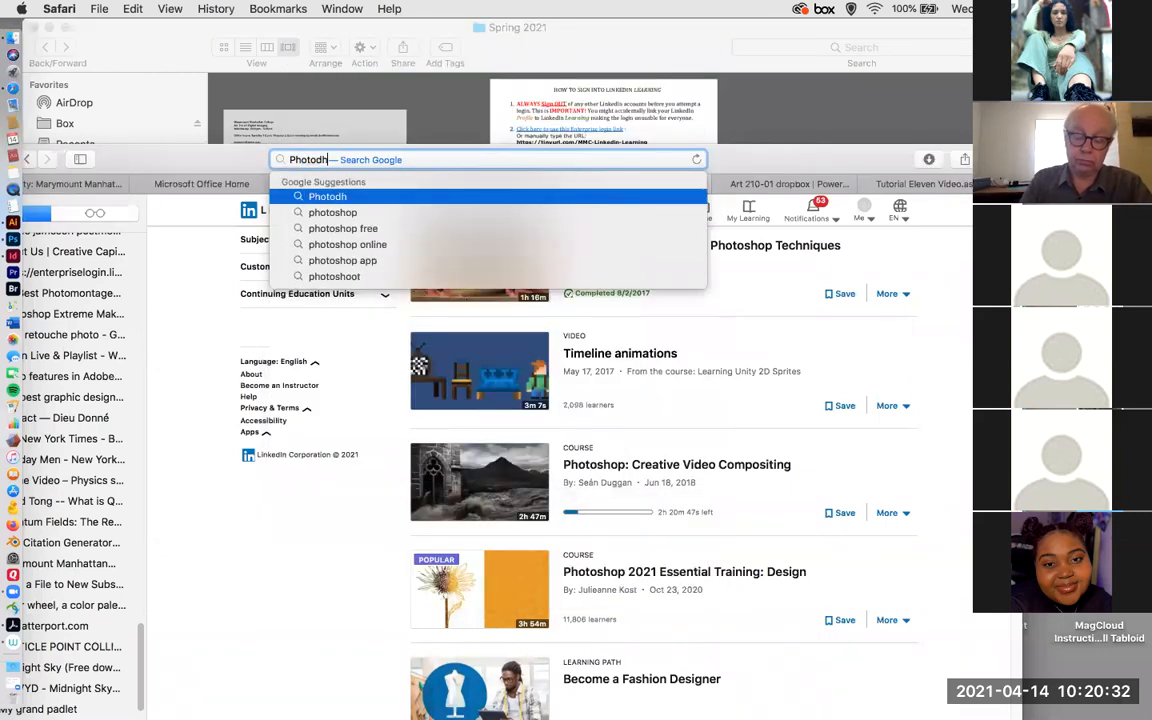
{"action": "type", "text": "op tutork"}
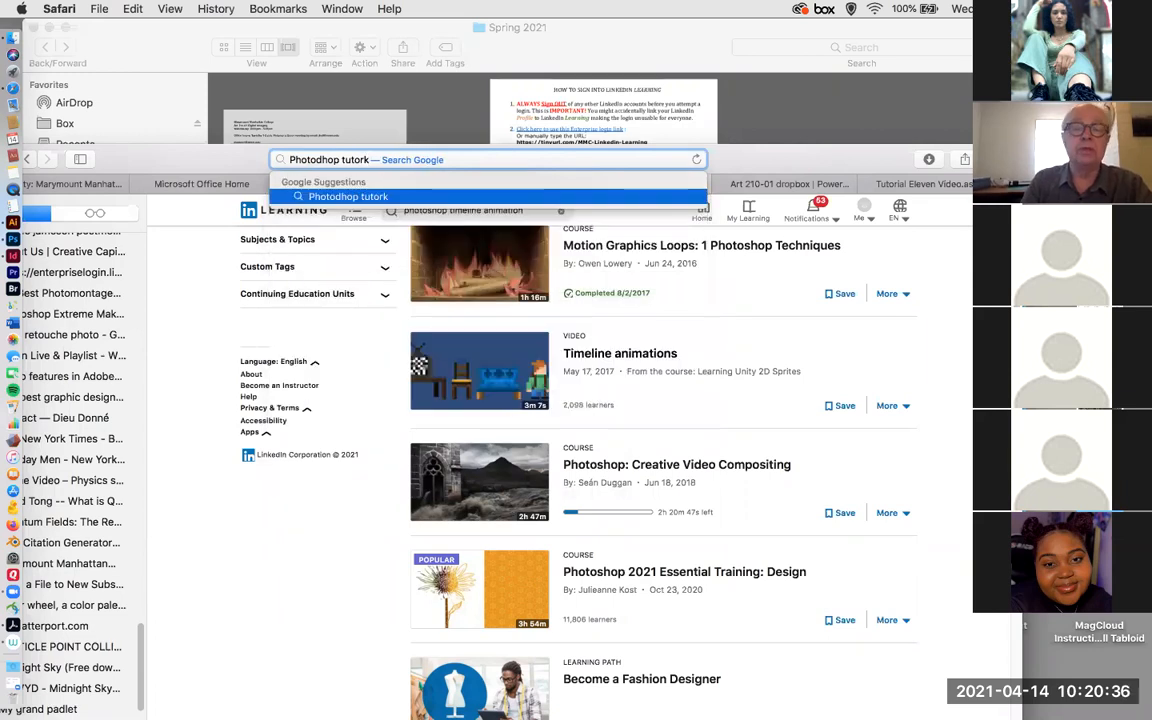
{"action": "key", "text": "BackSpace"}
{"action": "type", "text": "ials"}
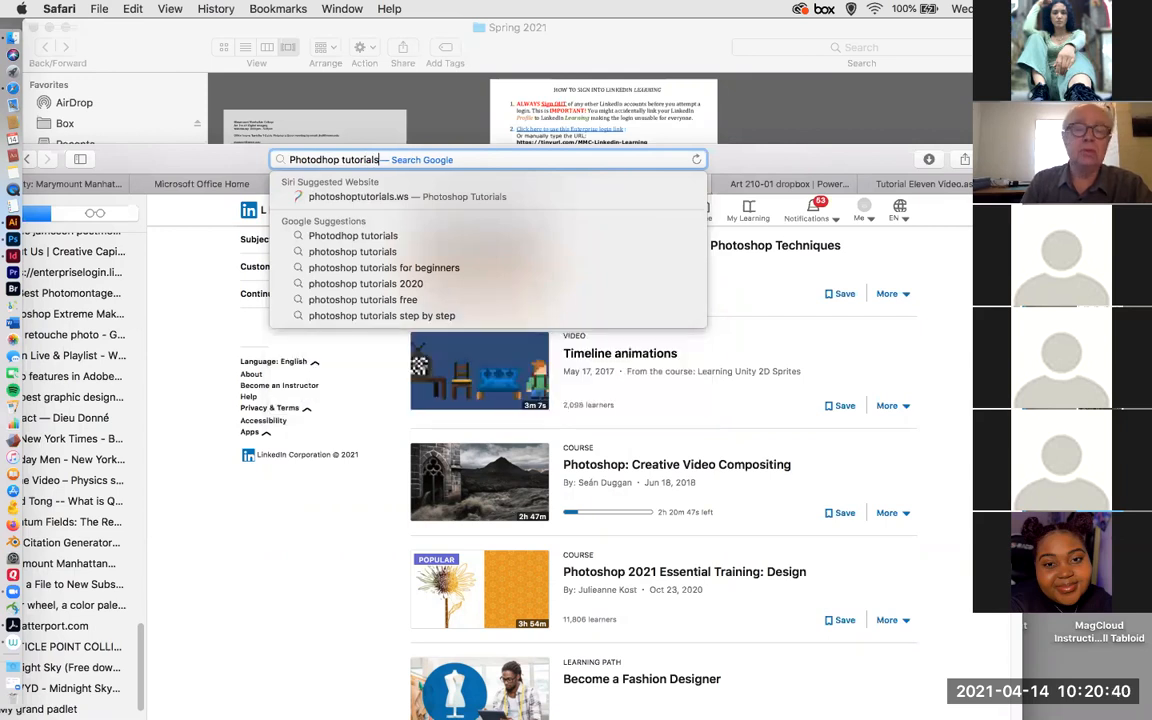
{"action": "type", "text": " tim"}
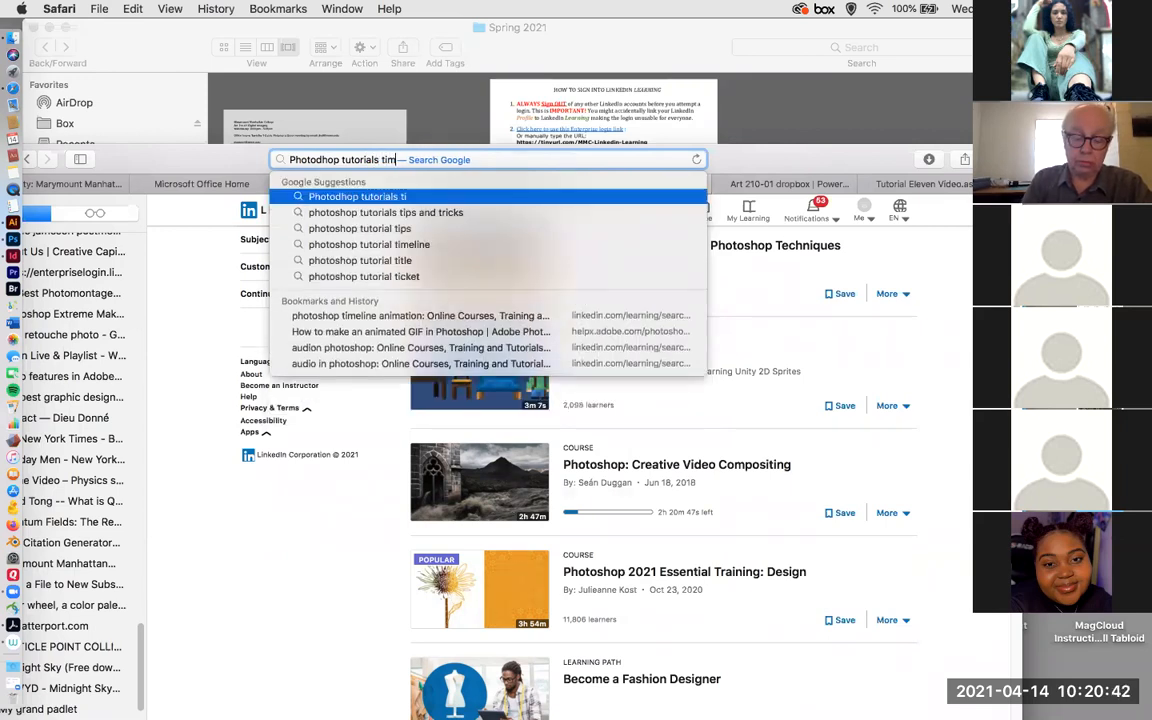
{"action": "type", "text": "eline"}
{"action": "key", "text": "Return"}
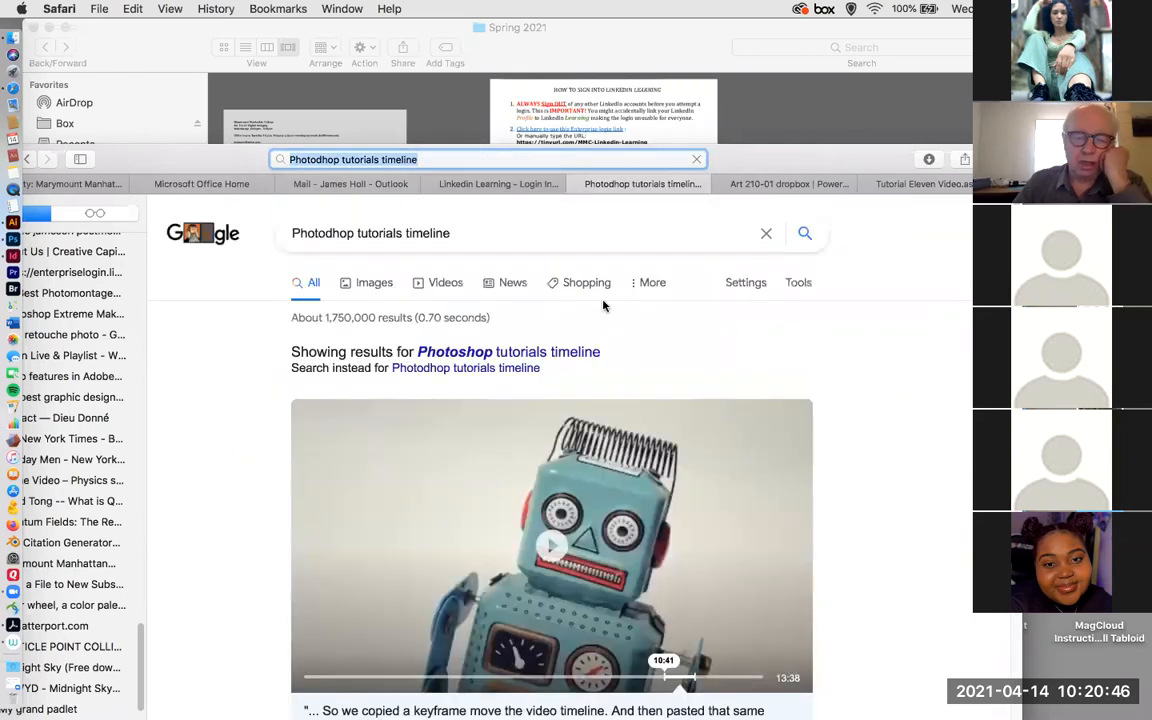
{"action": "scroll", "coordinate": [581, 360], "scroll_direction": "down", "scroll_amount": 5}
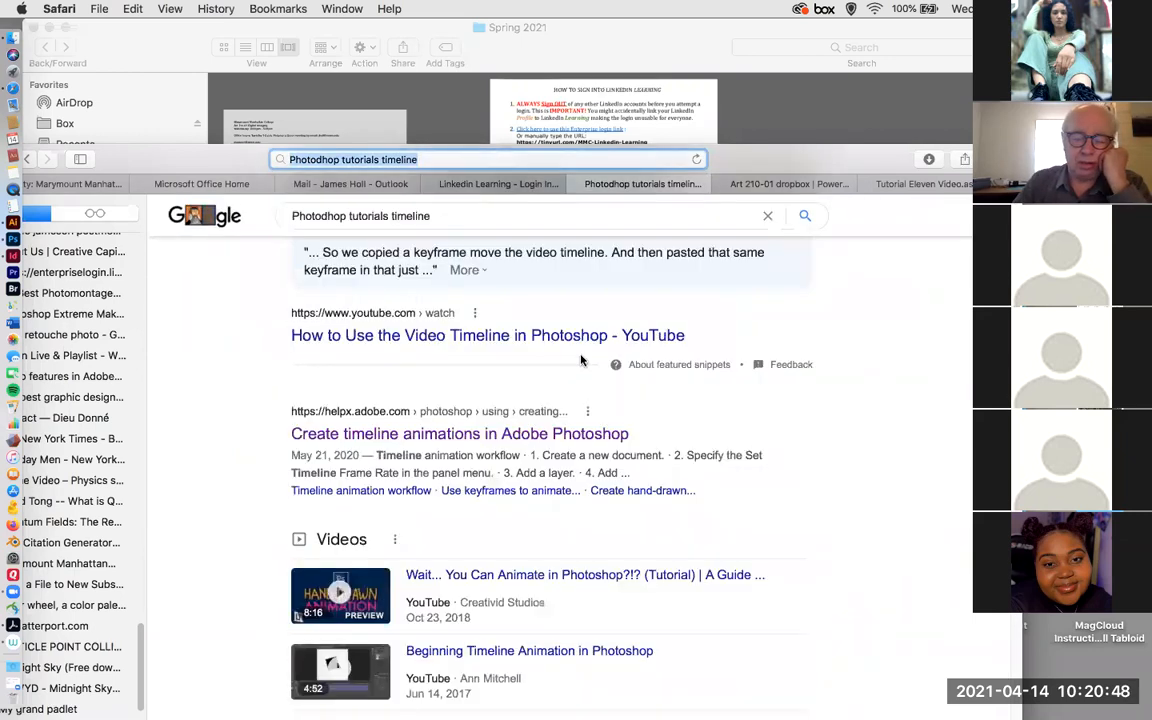
{"action": "scroll", "coordinate": [579, 358], "scroll_direction": "down", "scroll_amount": 3}
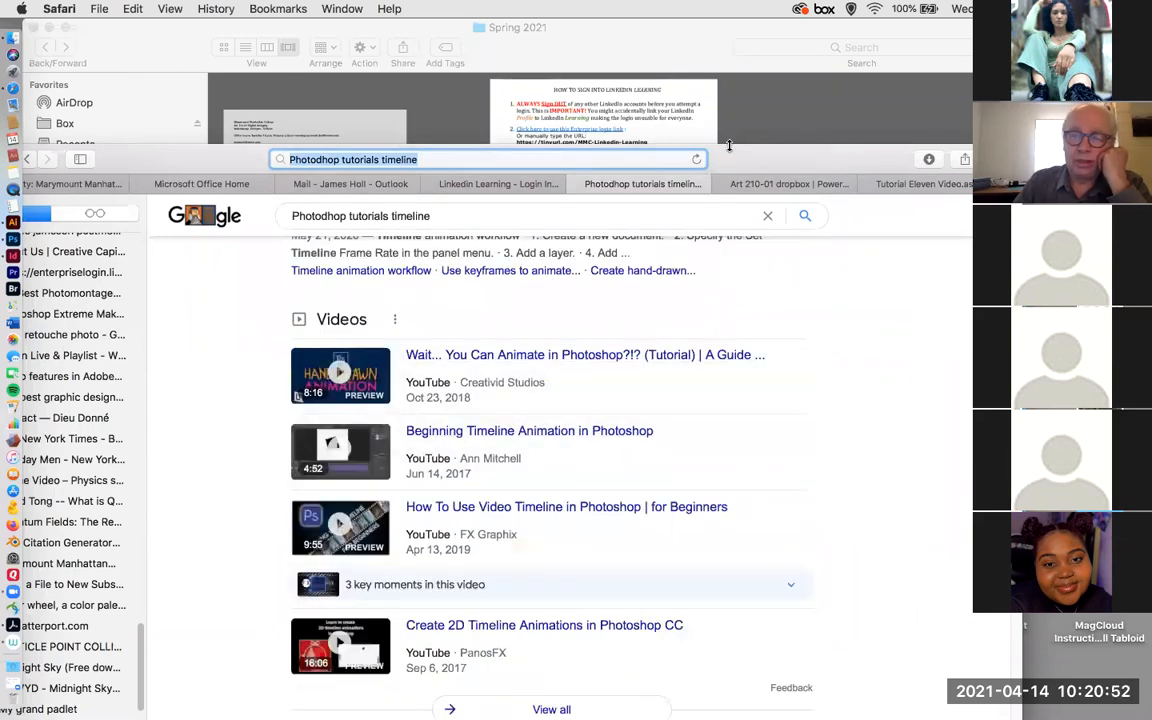
Switch to Finder and preview Linkedin Learning - Login Instructions.pdf, instructions to linked in tutorals..pdf and video timeline.png in Tutorial Eleven Video.assets.
{"action": "left_click_drag", "start_coordinate": [815, 173], "coordinate": [1151, 400]}
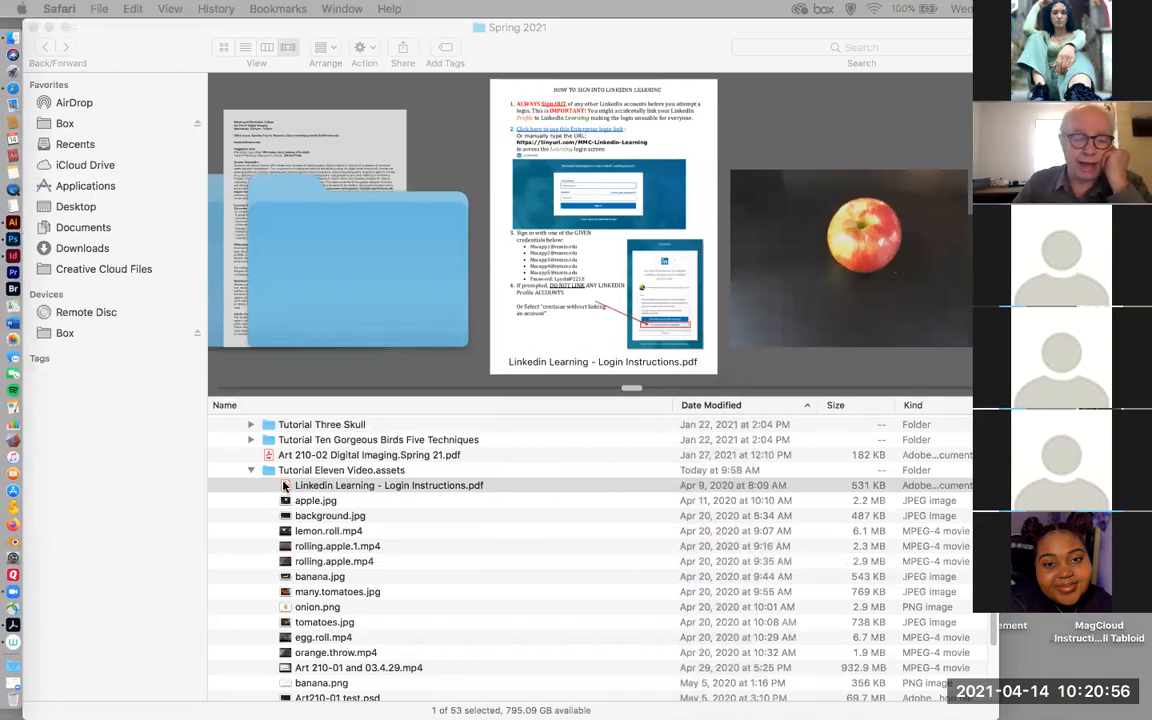
{"action": "left_click", "coordinate": [283, 487]}
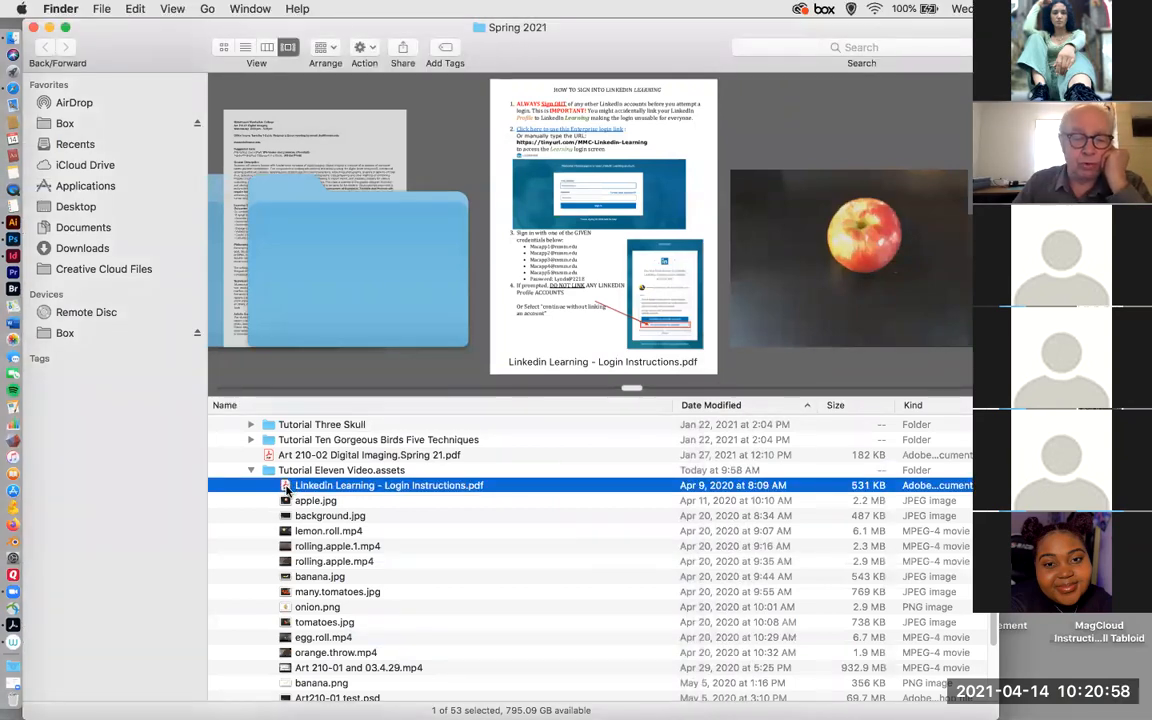
{"action": "scroll", "coordinate": [293, 512], "scroll_direction": "down", "scroll_amount": 1}
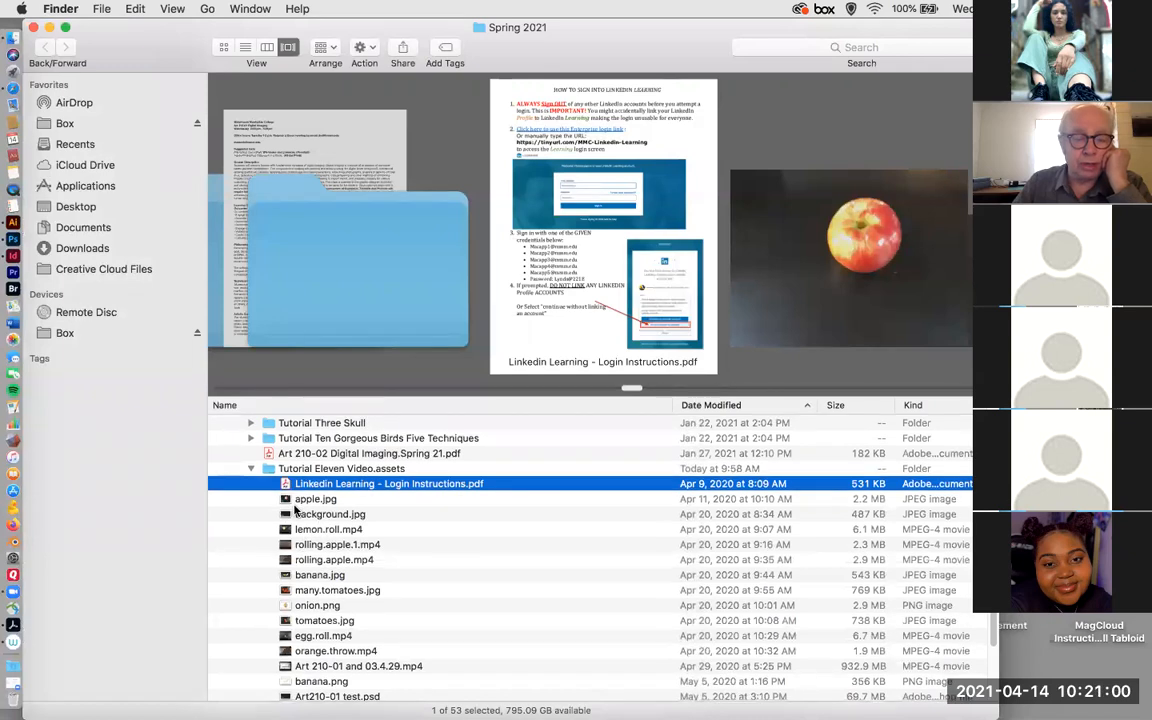
{"action": "scroll", "coordinate": [293, 510], "scroll_direction": "down", "scroll_amount": 5}
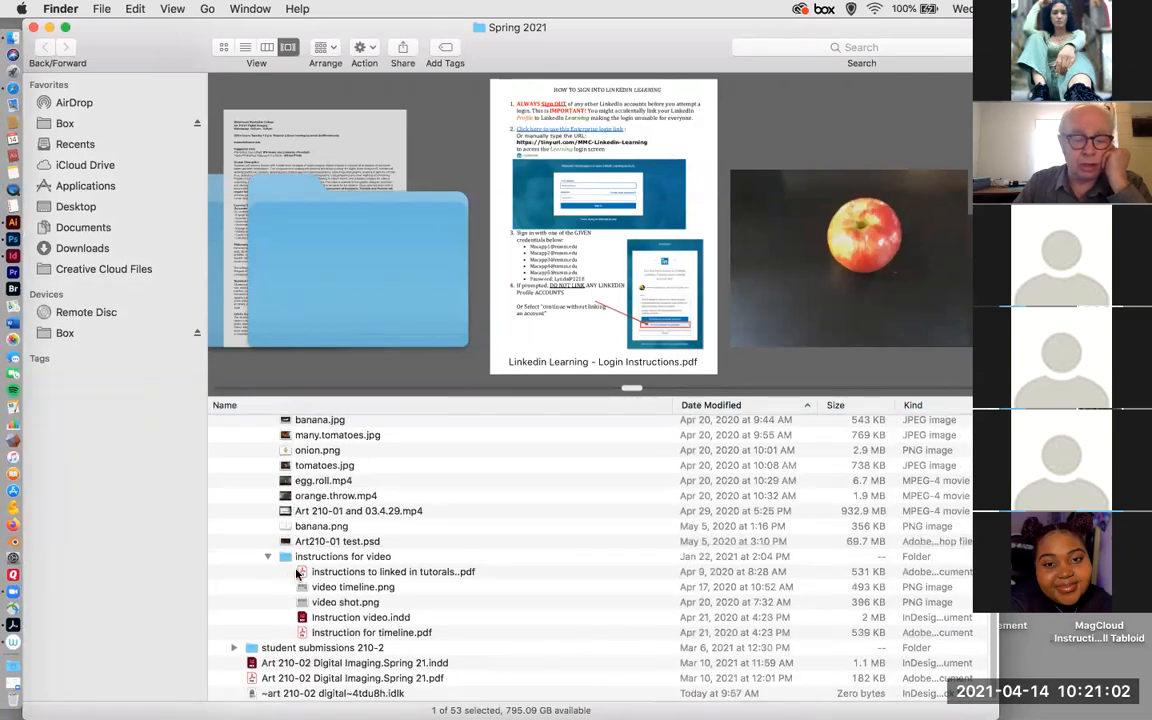
{"action": "left_click", "coordinate": [330, 572]}
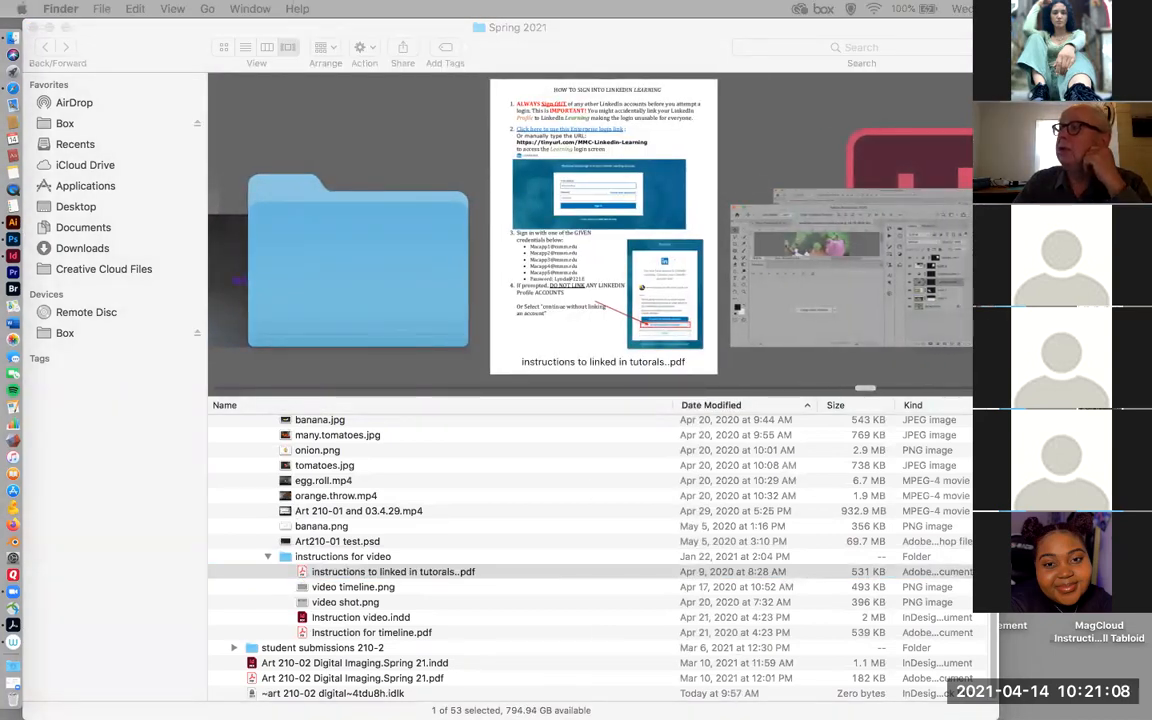
{"action": "left_click", "coordinate": [305, 589]}
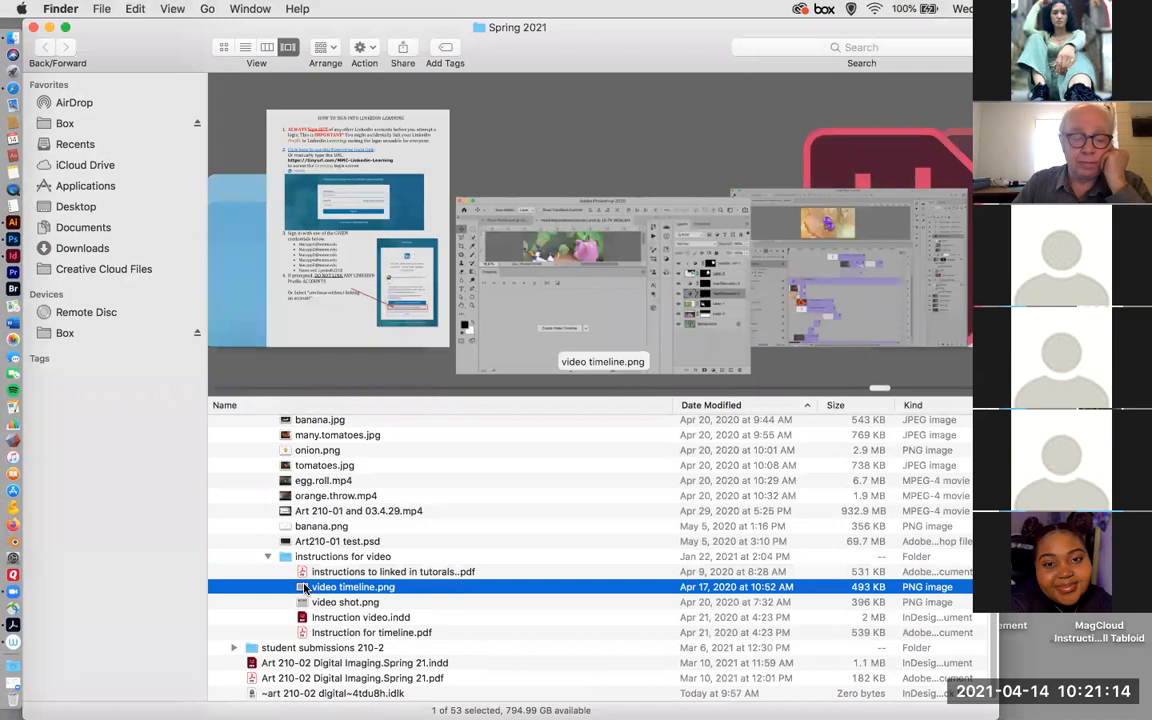
Open video timeline.png in Adobe Photoshop 2020, activate the Move tool and shift the Photoshop window clear of the Finder file list.
{"action": "right_click", "coordinate": [305, 589]}
{"action": "mouse_move", "coordinate": [470, 413]}
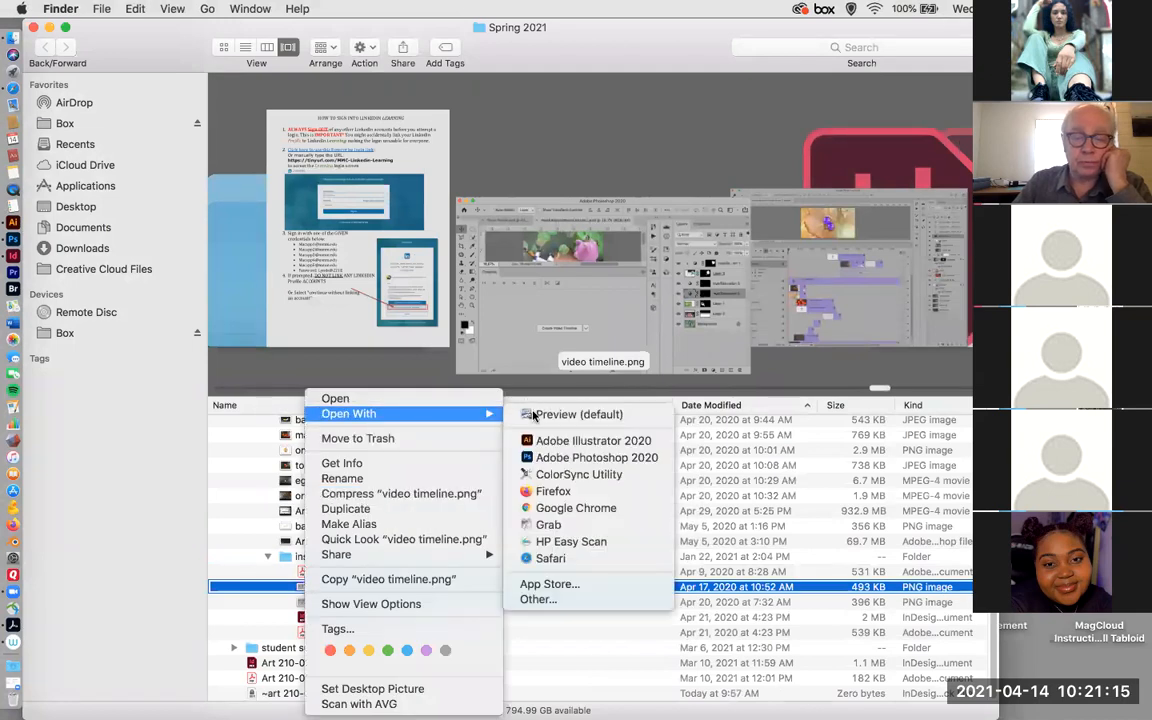
{"action": "left_click", "coordinate": [567, 457]}
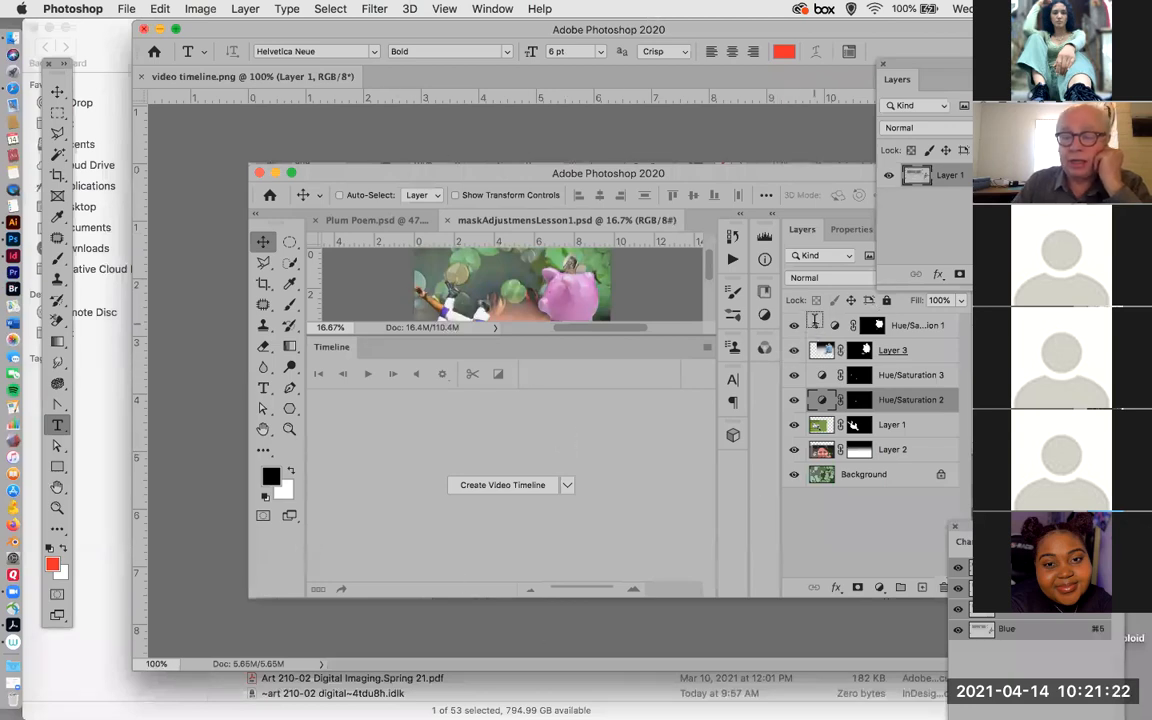
{"action": "left_click", "coordinate": [57, 91]}
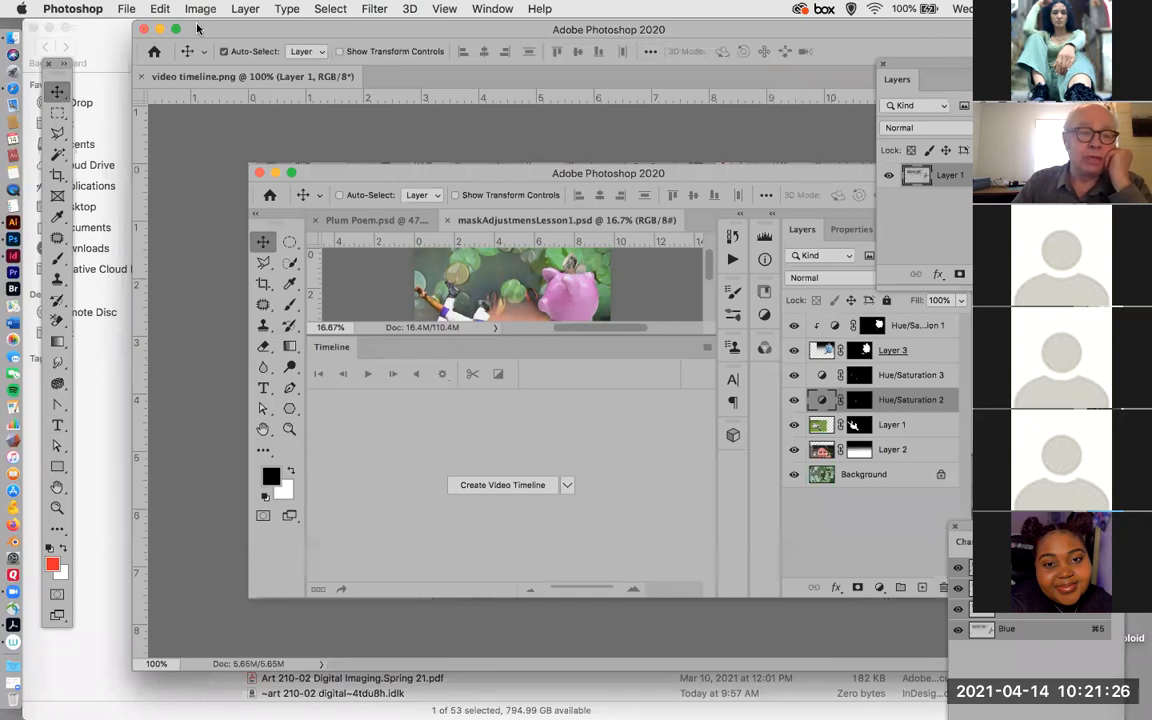
{"action": "left_click_drag", "start_coordinate": [178, 25], "coordinate": [210, 259]}
{"action": "left_click_drag", "start_coordinate": [416, 197], "coordinate": [497, 61]}
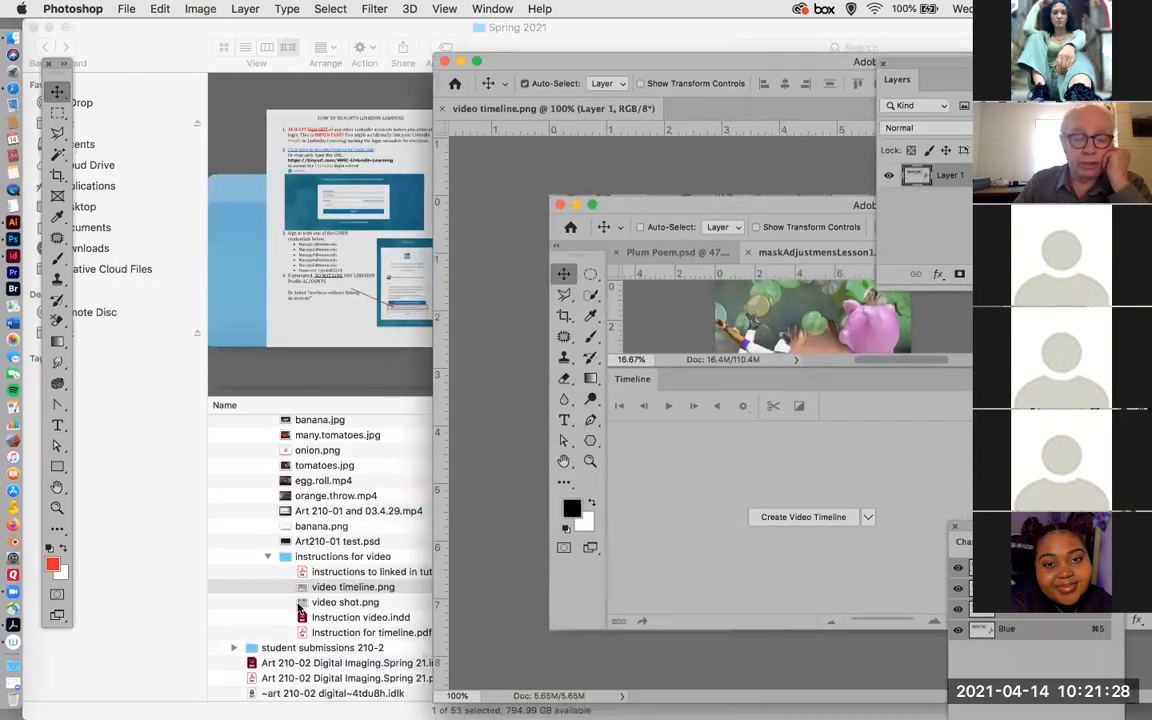
Preview video shot.png and Instruction for timeline.pdf in Finder, and open Instruction for timeline.pdf in Adobe Acrobat.
{"action": "left_click", "coordinate": [299, 604]}
{"action": "left_click", "coordinate": [299, 604]}
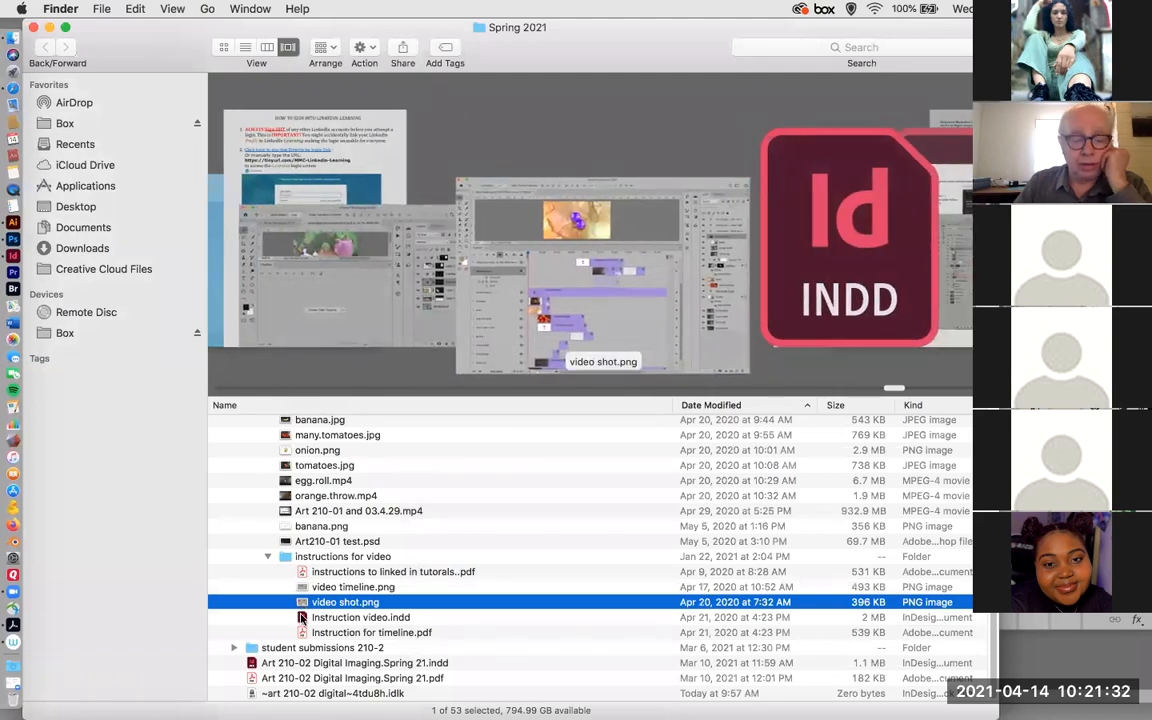
{"action": "left_click", "coordinate": [309, 633]}
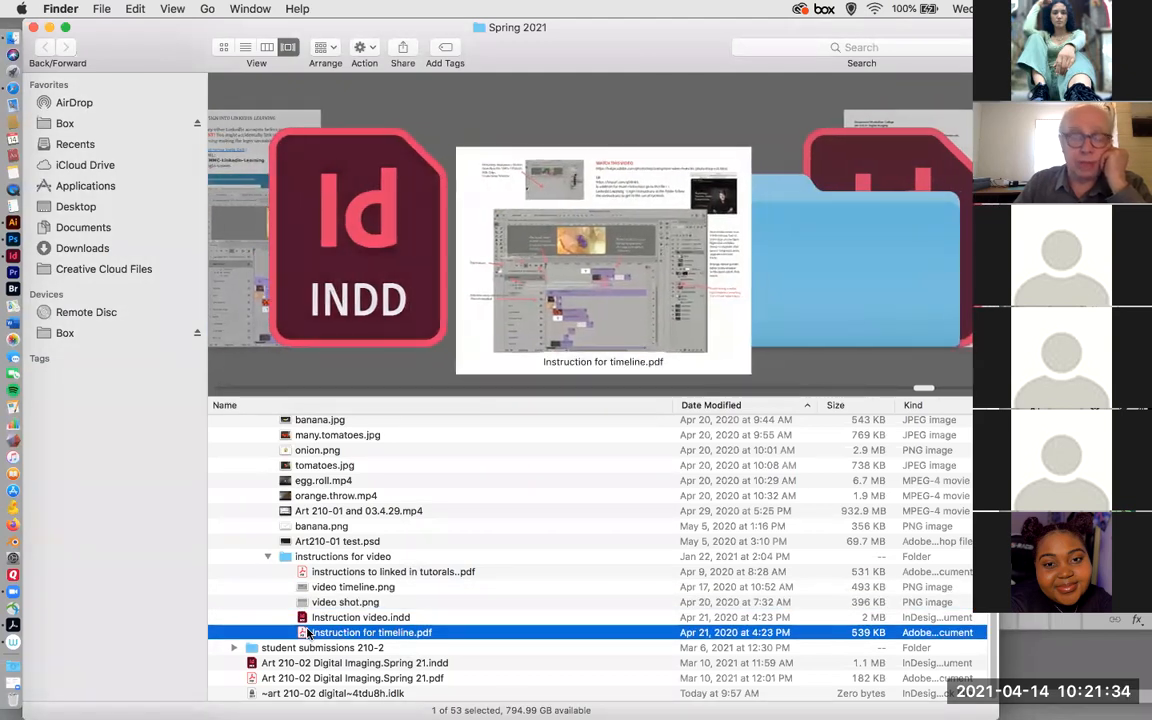
{"action": "right_click", "coordinate": [309, 633]}
{"action": "mouse_move", "coordinate": [418, 430]}
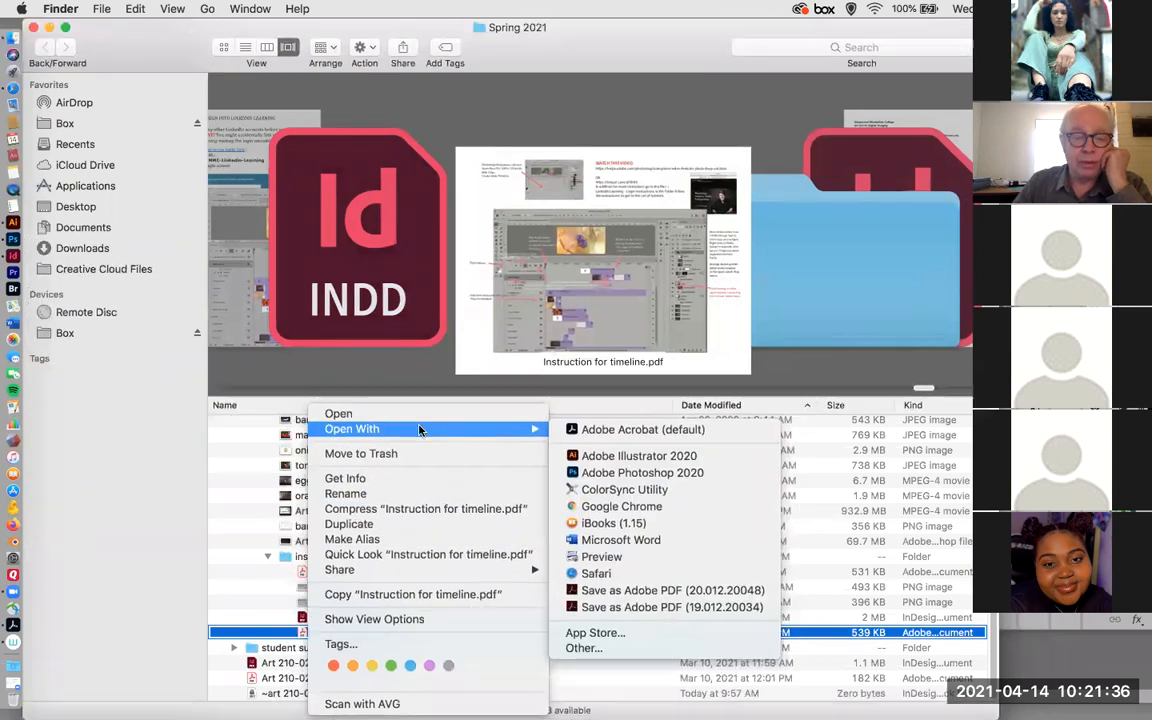
{"action": "left_click", "coordinate": [643, 429]}
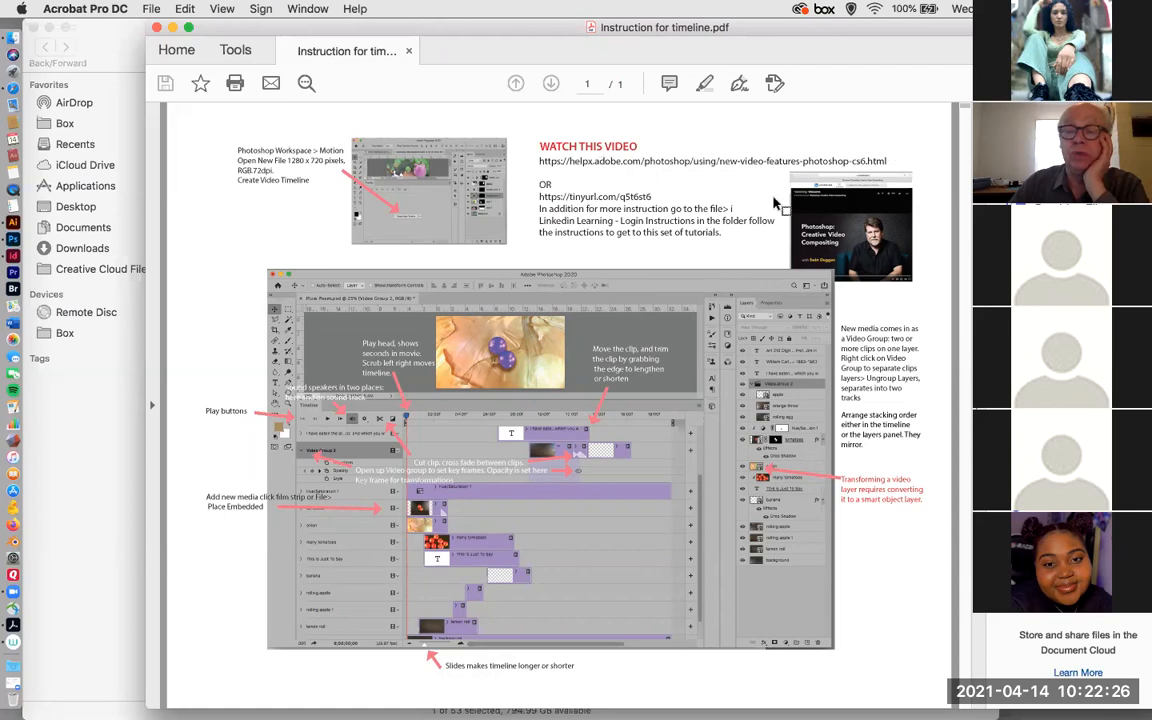
Highlight the video links and the Video Group note in the timeline instructions, and move the PDF window out of the way.
{"action": "left_click_drag", "start_coordinate": [538, 172], "coordinate": [725, 236]}
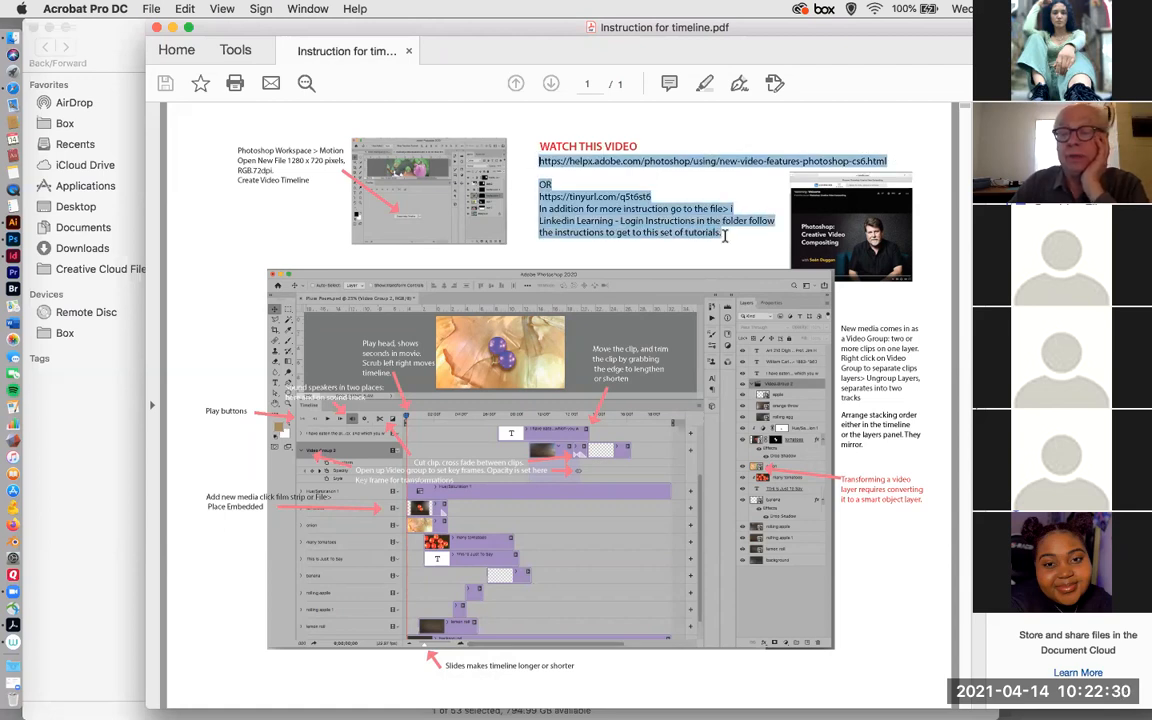
{"action": "left_click_drag", "start_coordinate": [840, 327], "coordinate": [914, 398]}
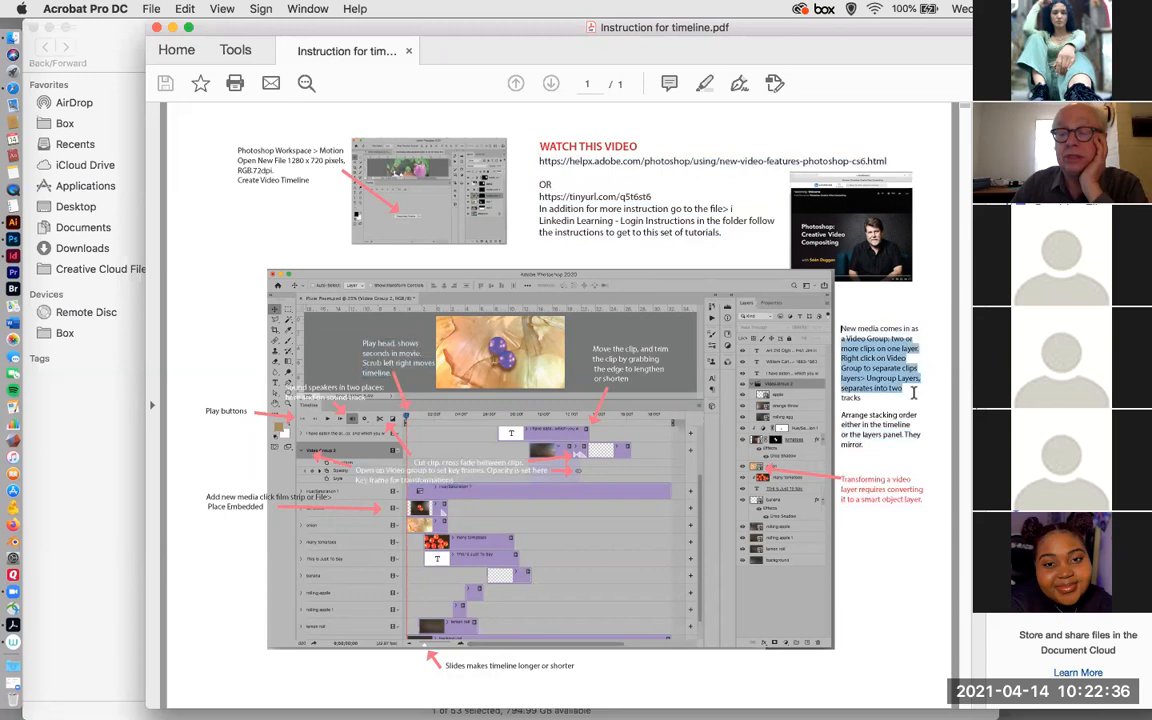
{"action": "left_click", "coordinate": [857, 412]}
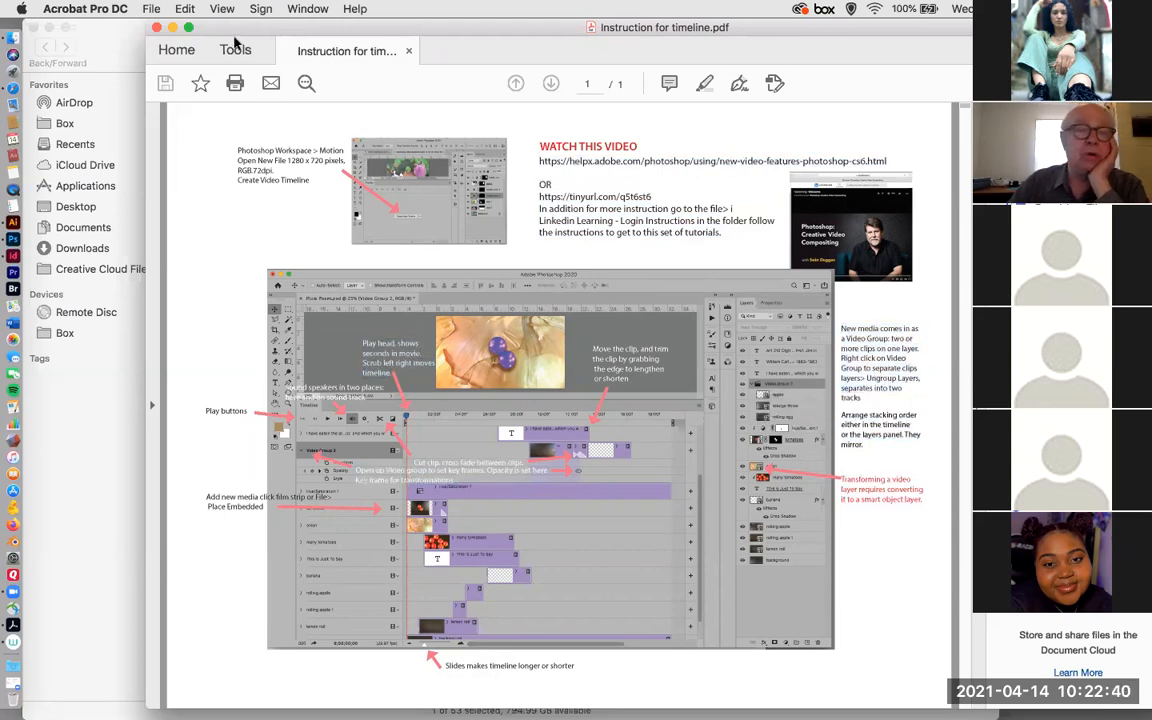
{"action": "left_click_drag", "start_coordinate": [206, 35], "coordinate": [1150, 24]}
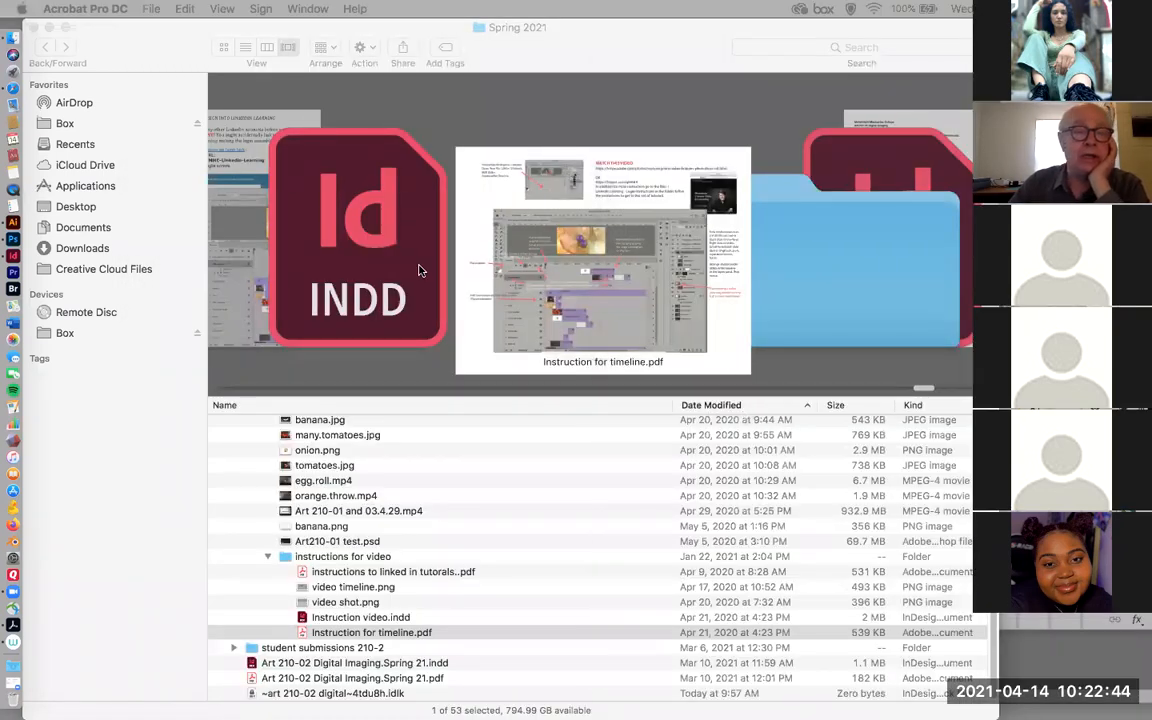
Collapse the instructions for video folder in Finder and open Art210-01 test.psd in Photoshop.
{"action": "scroll", "coordinate": [316, 487], "scroll_direction": "up", "scroll_amount": 3}
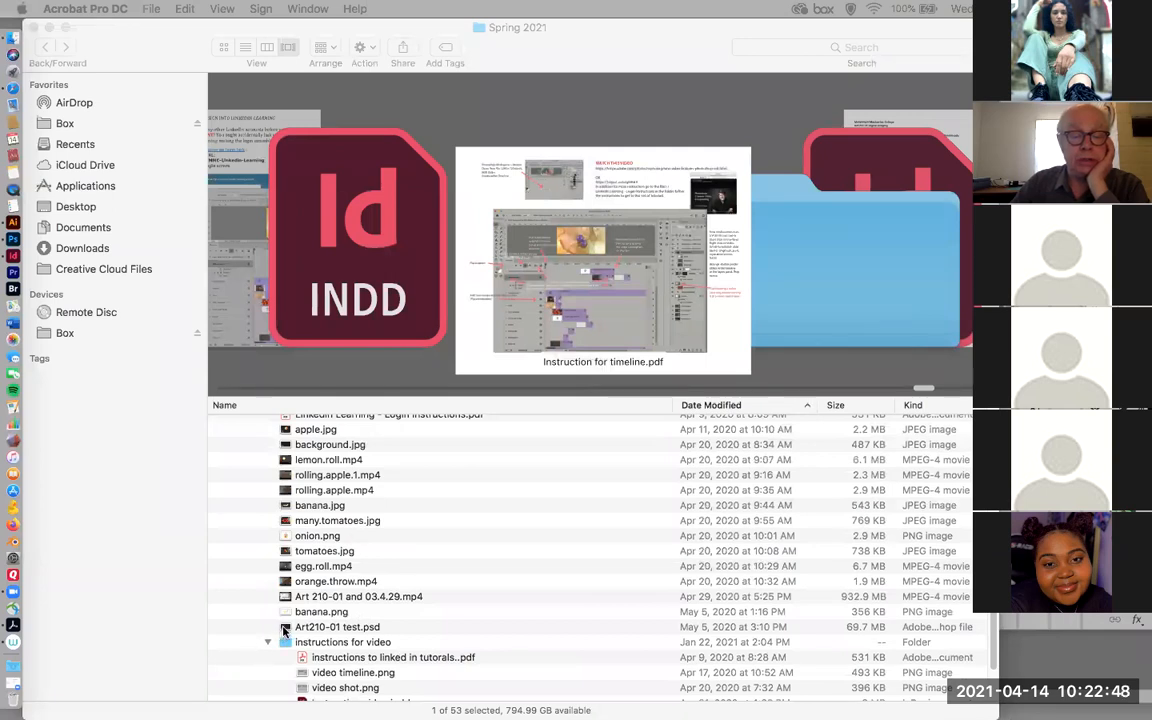
{"action": "left_click", "coordinate": [266, 646]}
{"action": "left_click", "coordinate": [266, 646]}
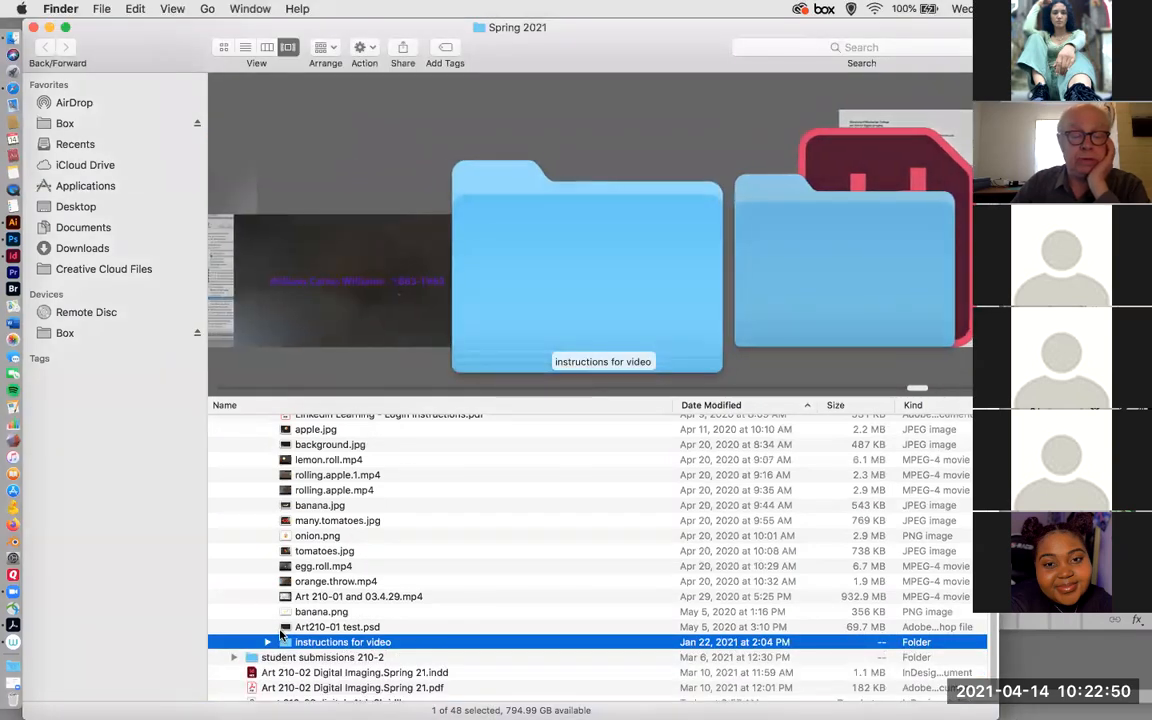
{"action": "left_click", "coordinate": [285, 628]}
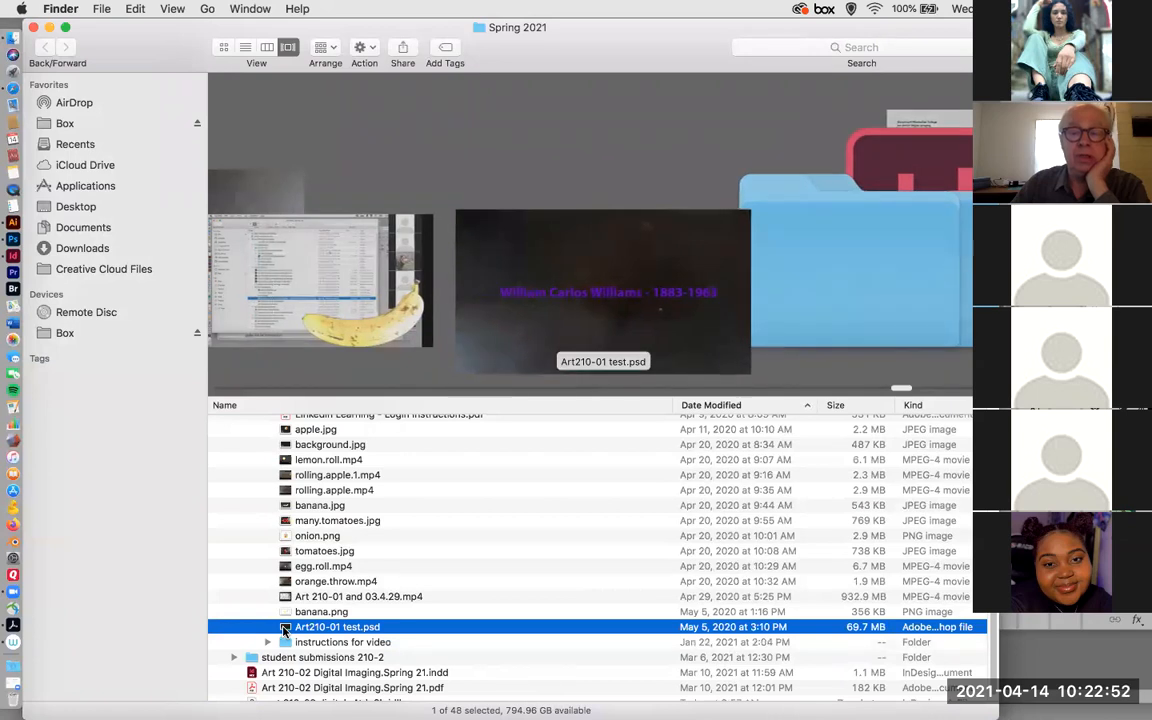
{"action": "right_click", "coordinate": [285, 628]}
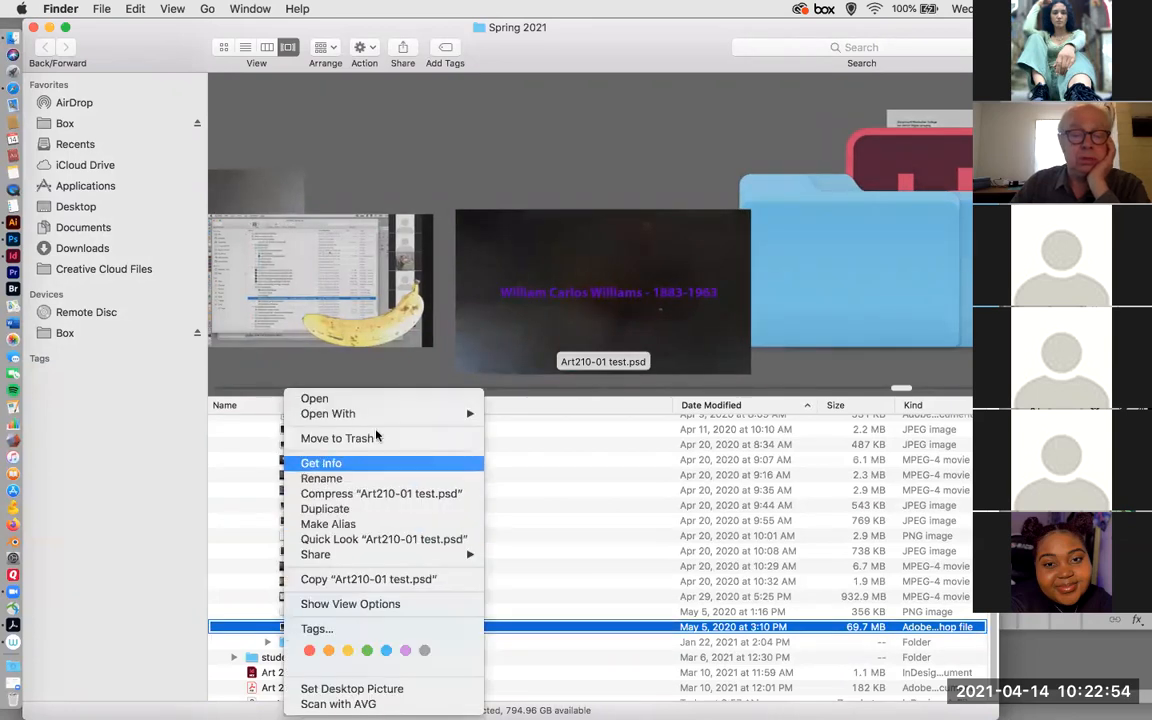
{"action": "mouse_move", "coordinate": [380, 413]}
{"action": "left_click", "coordinate": [512, 414]}
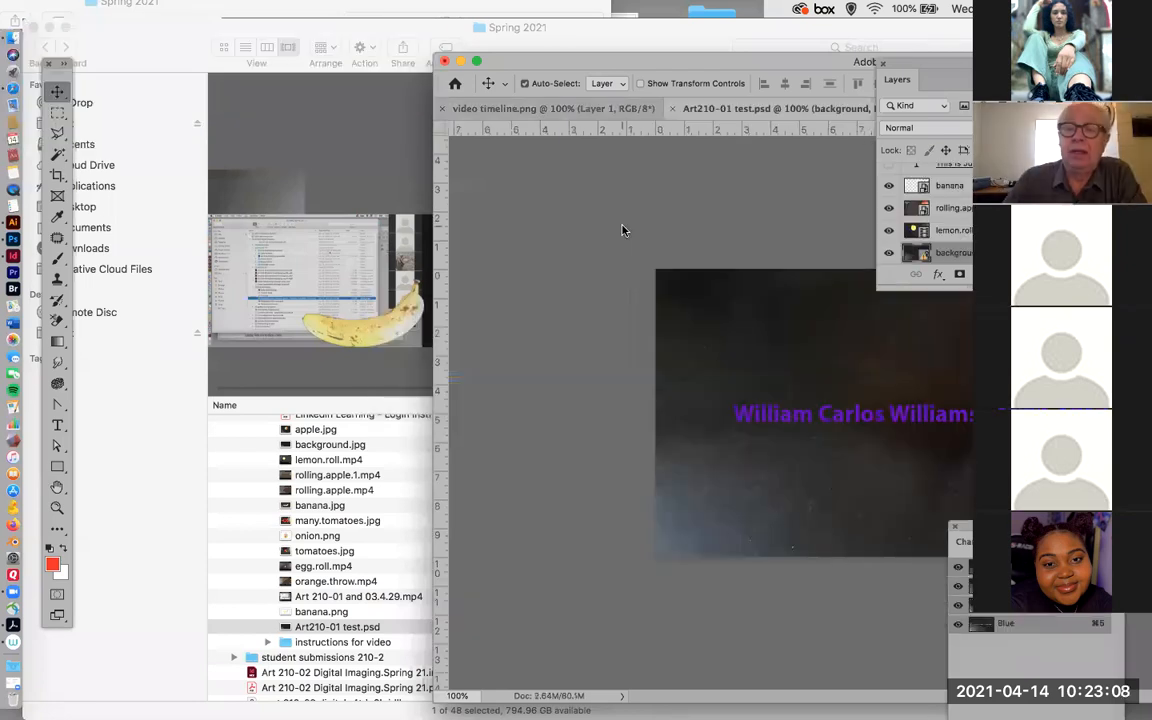
Bring the whole Photoshop canvas into view, lengthen the Layers panel and switch to the Motion workspace.
{"action": "left_click_drag", "start_coordinate": [824, 70], "coordinate": [452, 105]}
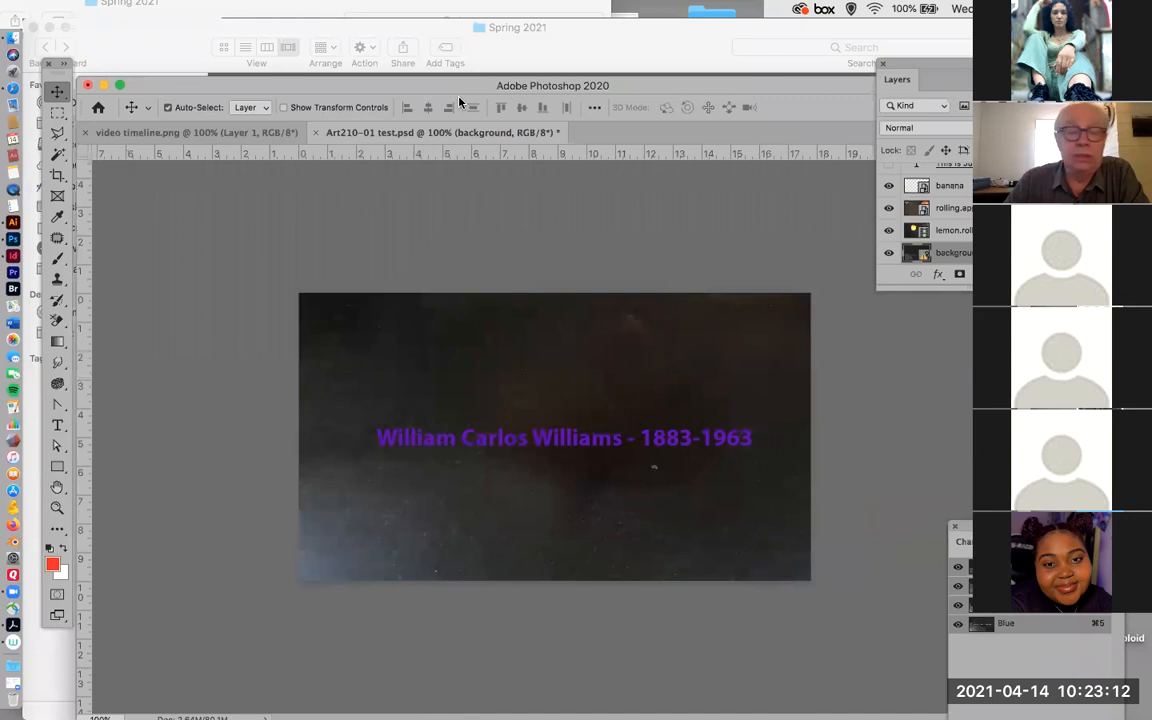
{"action": "left_click_drag", "start_coordinate": [968, 285], "coordinate": [968, 552]}
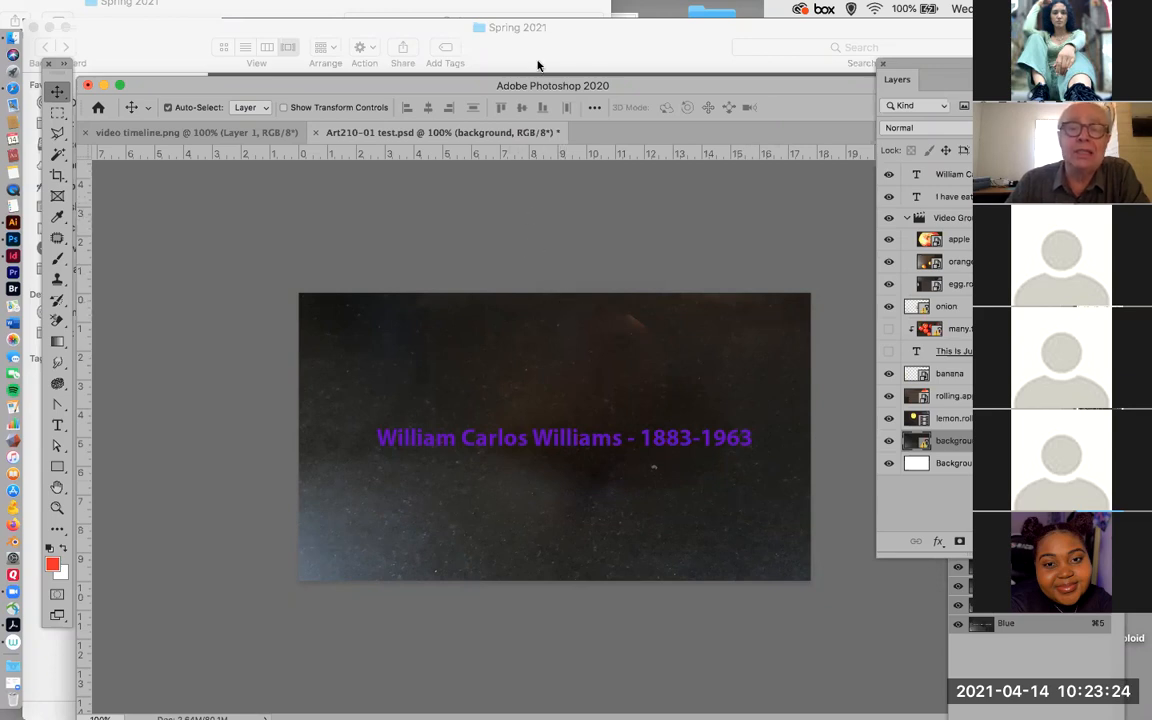
{"action": "left_click", "coordinate": [494, 8]}
{"action": "mouse_move", "coordinate": [475, 43]}
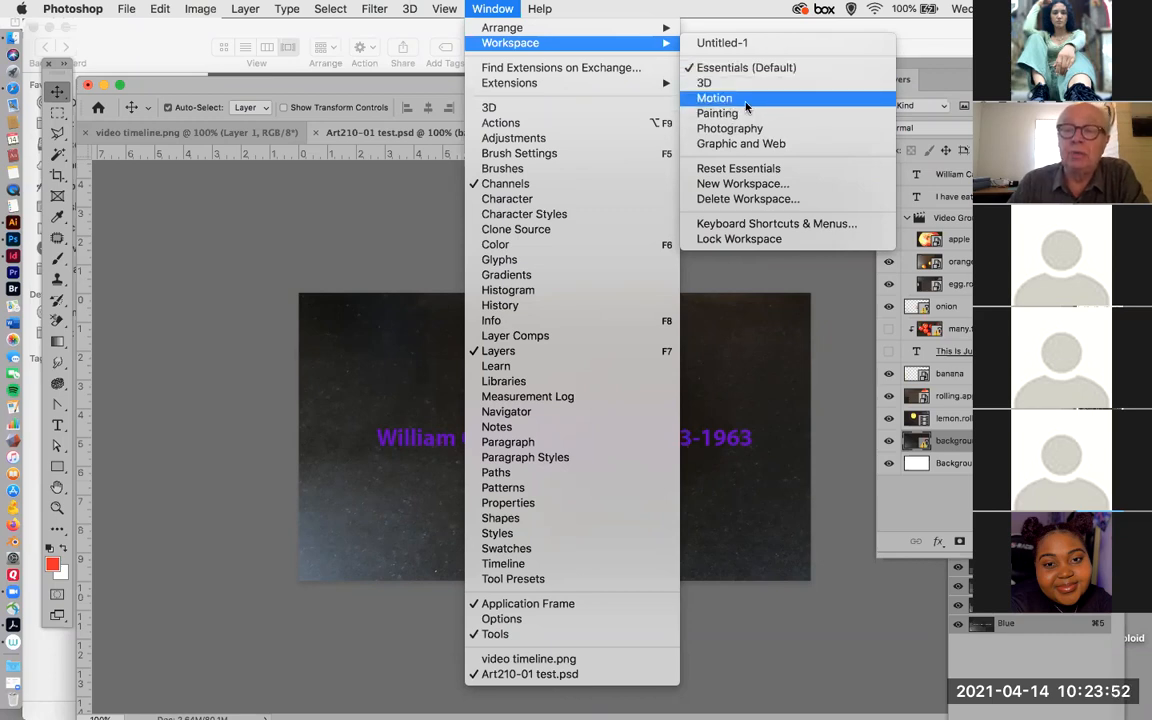
{"action": "left_click", "coordinate": [745, 100]}
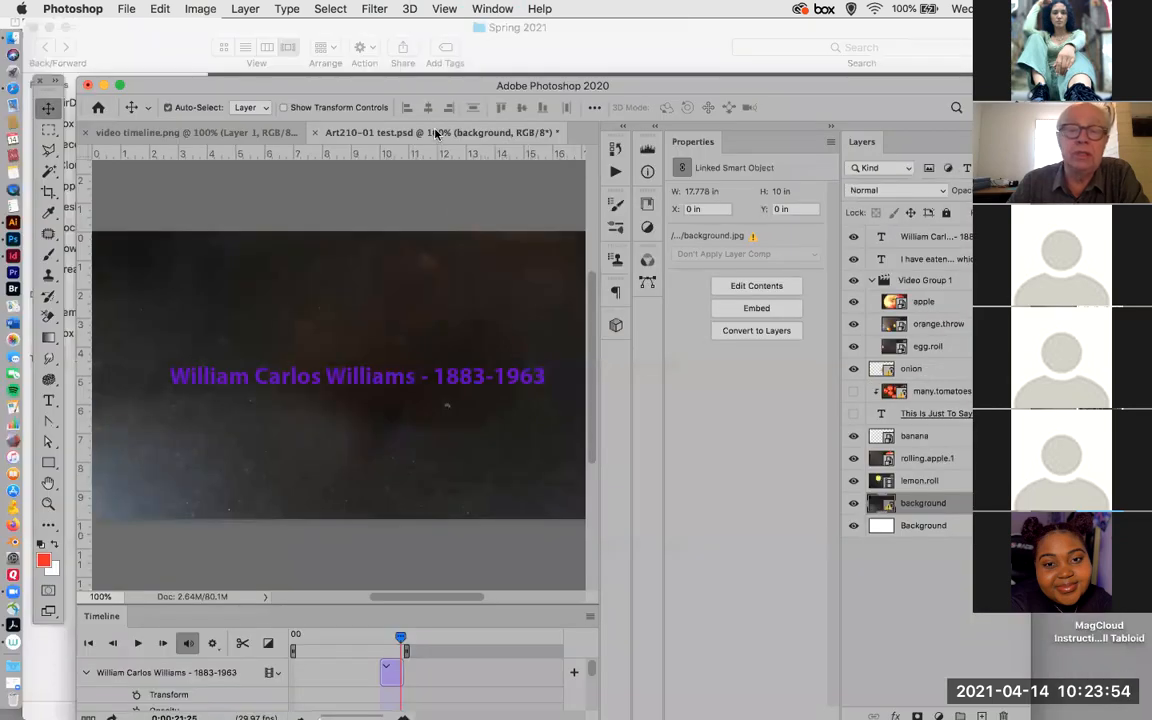
Reposition and enlarge the Photoshop window, make the Timeline panel taller and fit the image to the remaining canvas area.
{"action": "left_click_drag", "start_coordinate": [350, 85], "coordinate": [388, 35]}
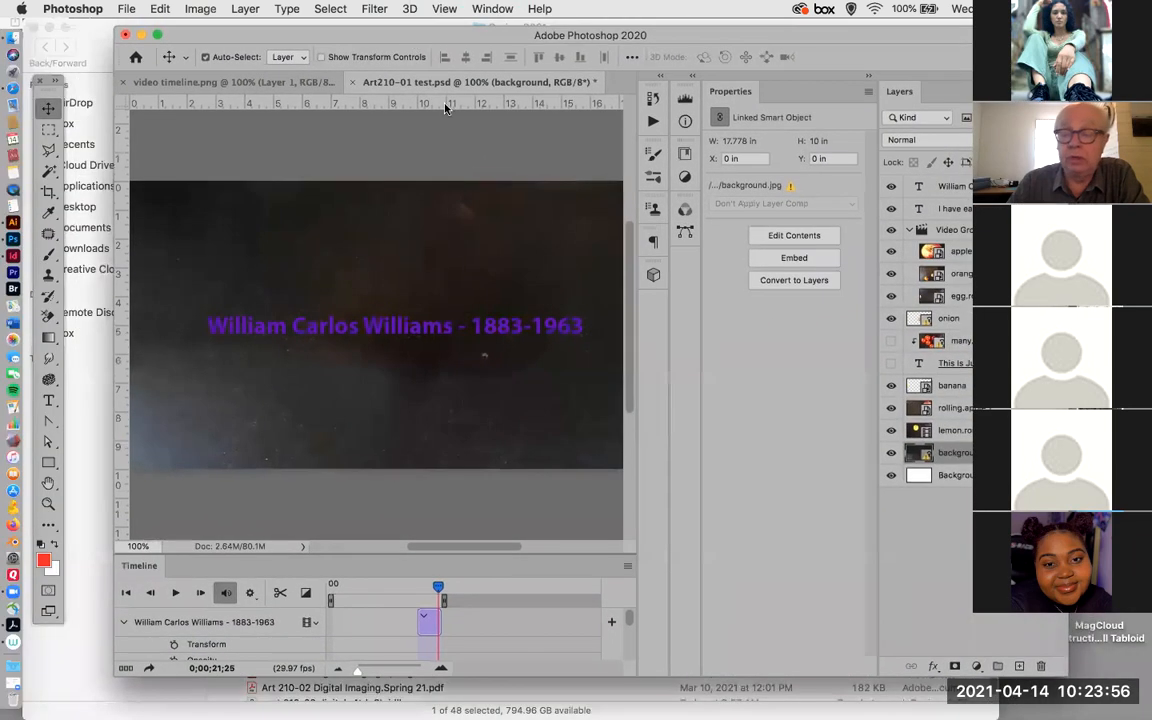
{"action": "left_click_drag", "start_coordinate": [1114, 673], "coordinate": [1150, 698]}
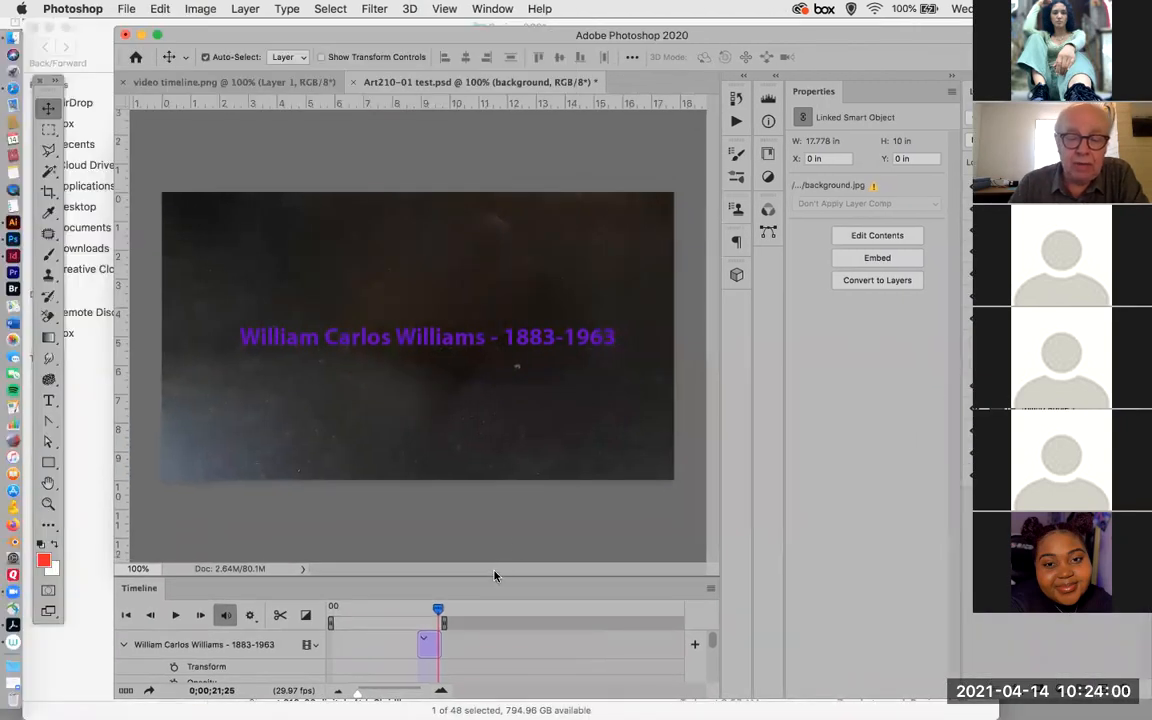
{"action": "left_click_drag", "start_coordinate": [494, 575], "coordinate": [578, 317]}
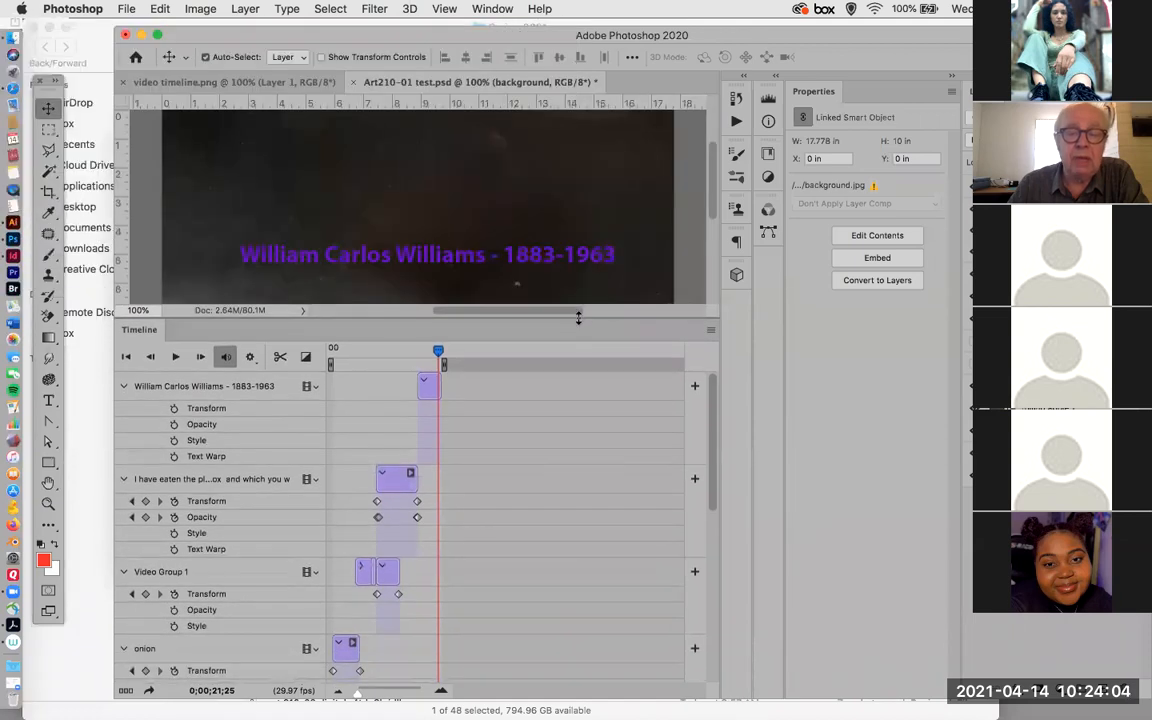
{"action": "key", "text": "super+0"}
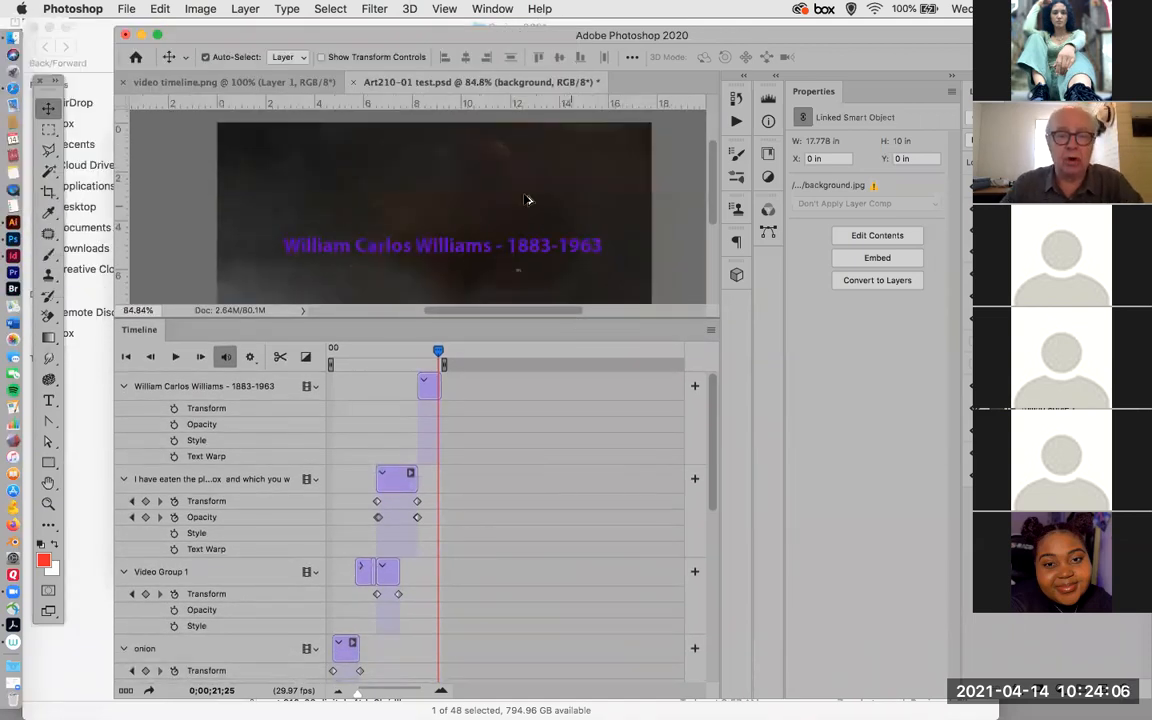
{"action": "key", "text": "super+0"}
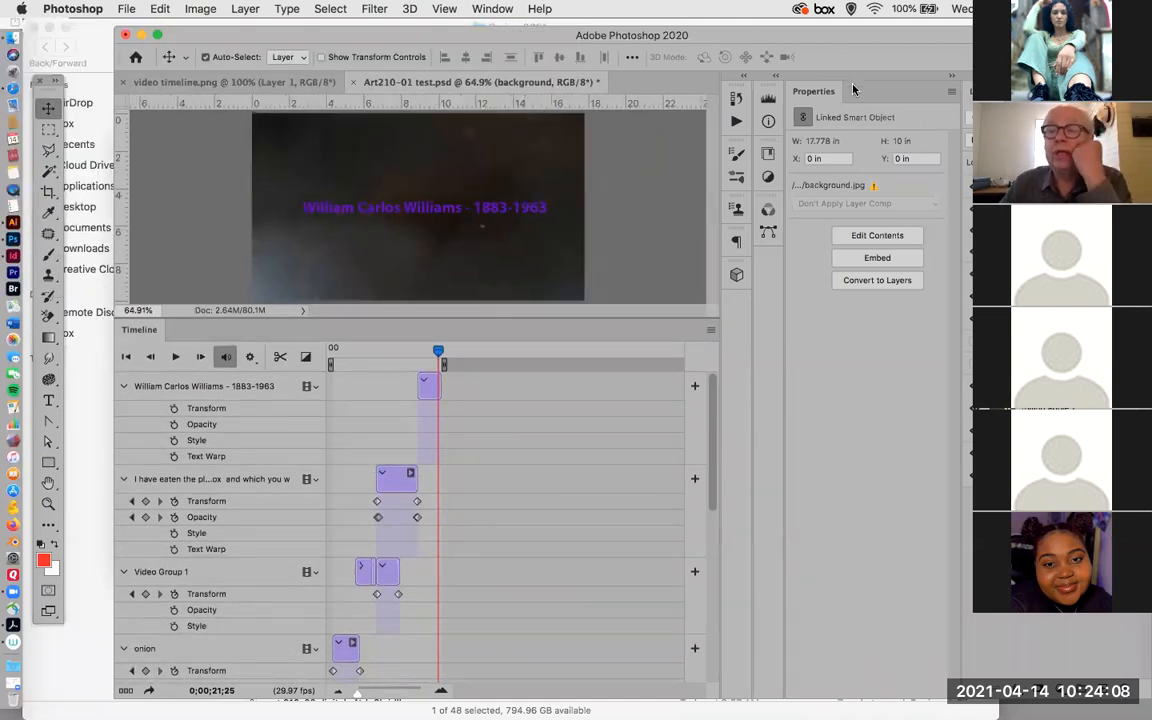
Collapse the Properties panel, move the Layers panel into view over the workspace and lengthen it to show the full layer stack.
{"action": "left_click", "coordinate": [952, 77]}
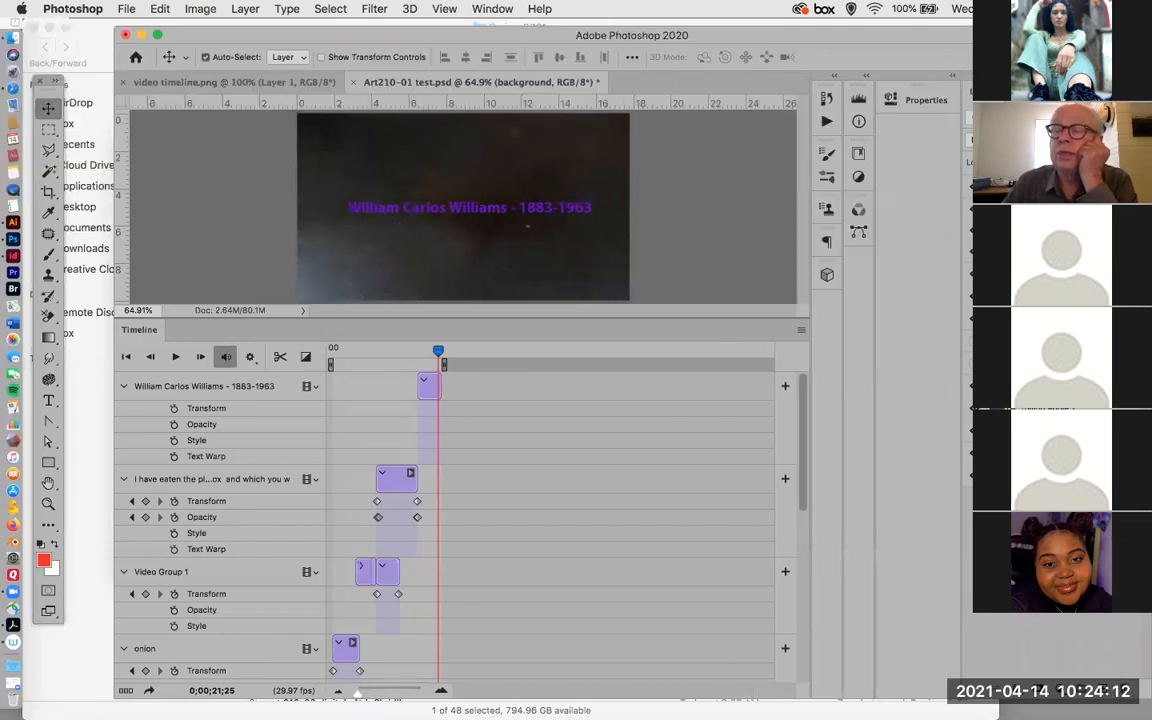
{"action": "left_click_drag", "start_coordinate": [985, 86], "coordinate": [827, 90]}
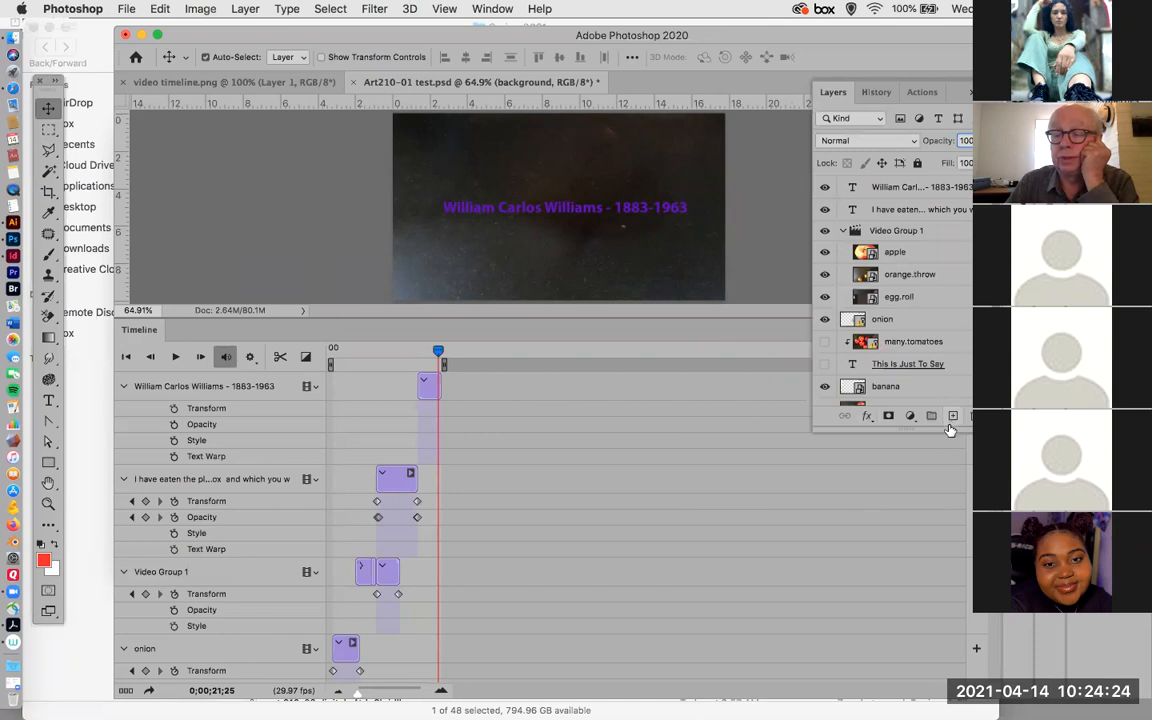
{"action": "left_click_drag", "start_coordinate": [947, 432], "coordinate": [978, 640]}
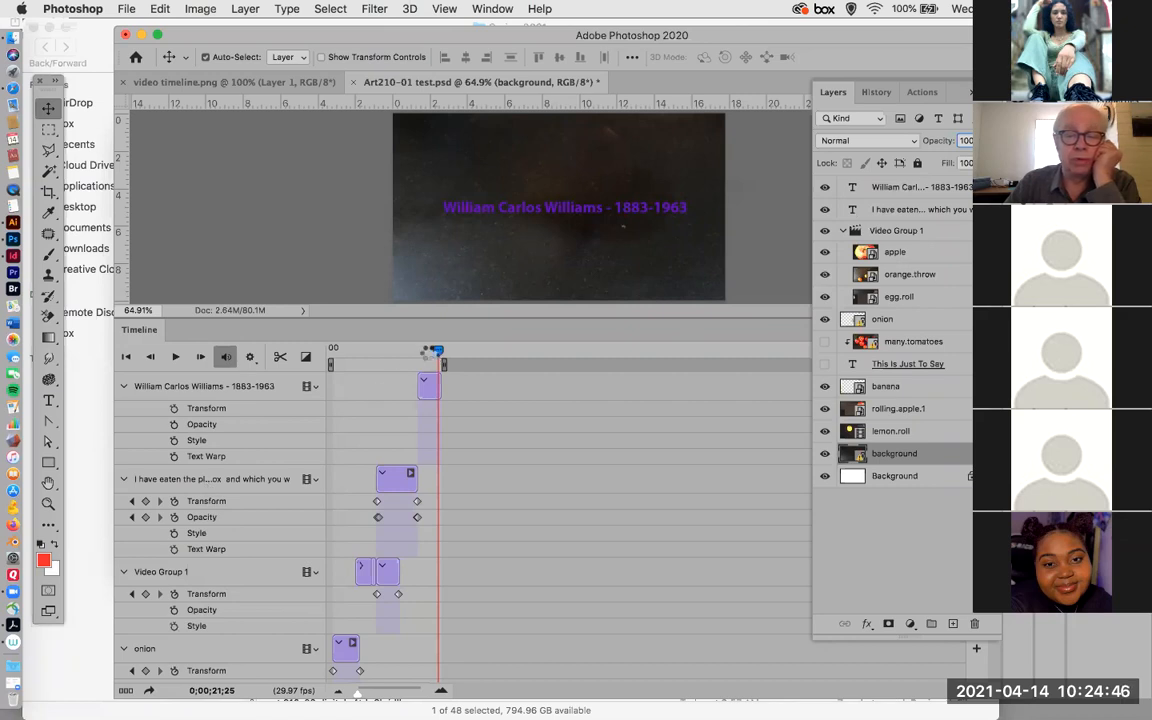
Scrub the playhead back to 0;00;11;07, and collapse and re-expand Video Group 1 in the layer stack.
{"action": "left_click_drag", "start_coordinate": [427, 352], "coordinate": [387, 378]}
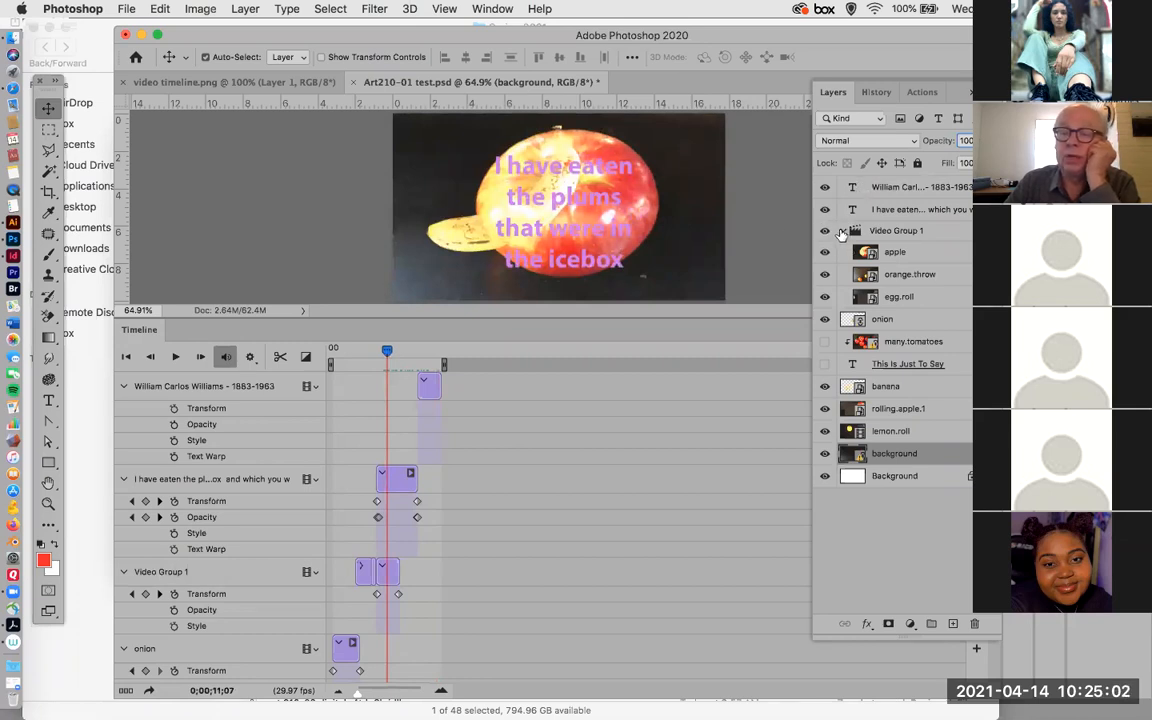
{"action": "left_click", "coordinate": [842, 231]}
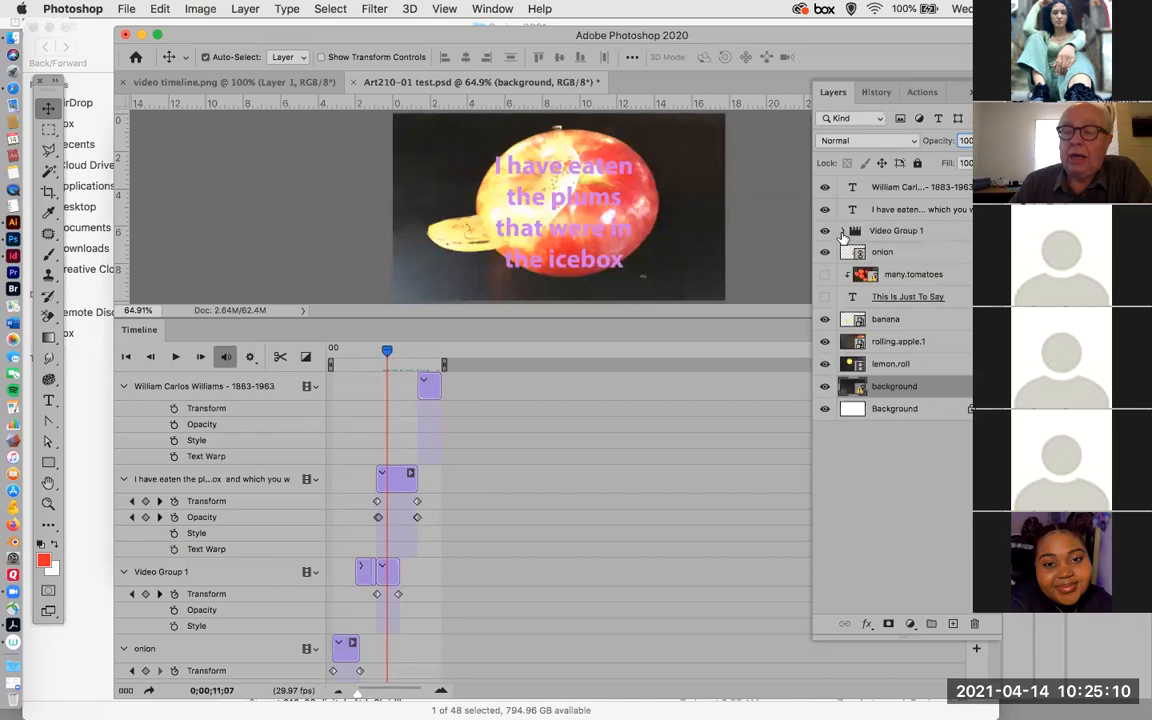
{"action": "left_click", "coordinate": [845, 231]}
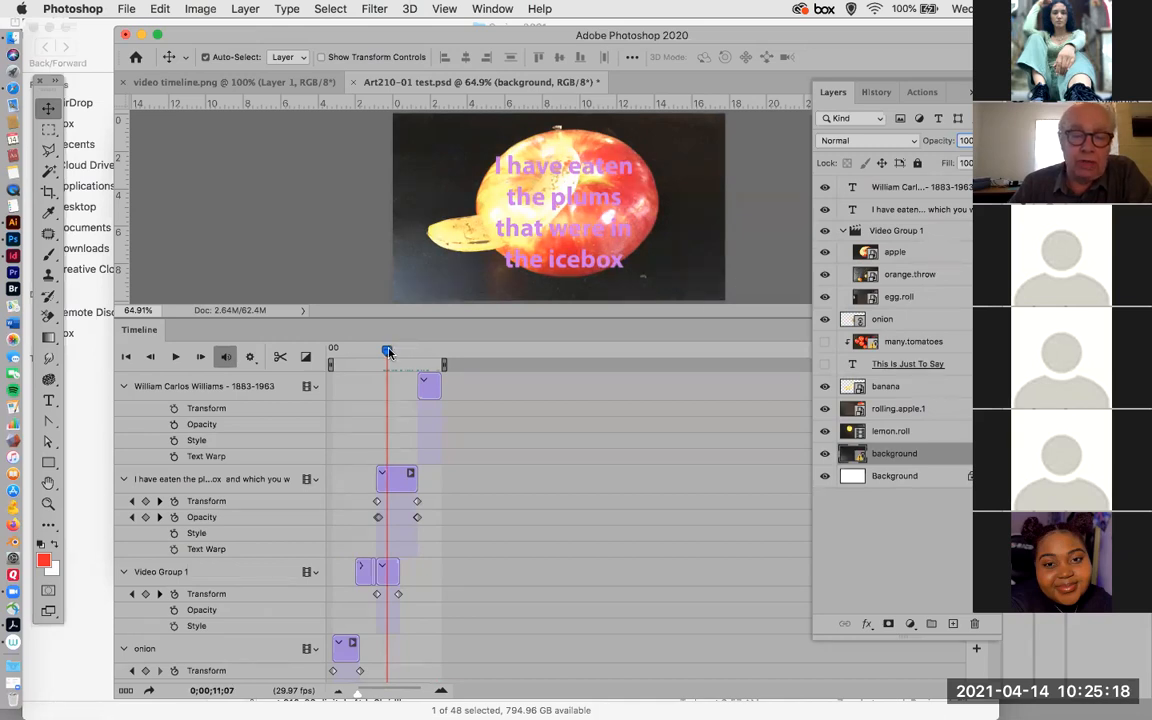
Return the playhead to the start of the timeline at 0;00;00;00 and collapse the background track's properties.
{"action": "left_click_drag", "start_coordinate": [394, 350], "coordinate": [342, 363]}
{"action": "left_click_drag", "start_coordinate": [340, 365], "coordinate": [332, 360]}
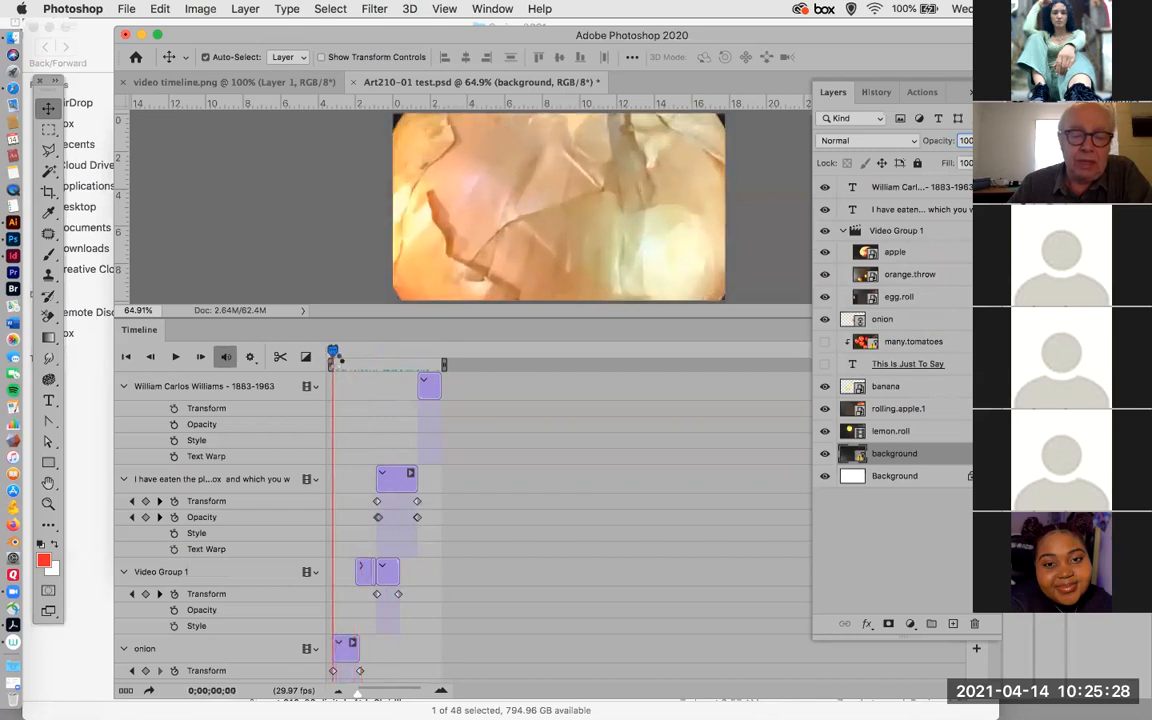
{"action": "scroll", "coordinate": [514, 482], "scroll_direction": "down", "scroll_amount": 5}
{"action": "scroll", "coordinate": [514, 482], "scroll_direction": "down", "scroll_amount": 10}
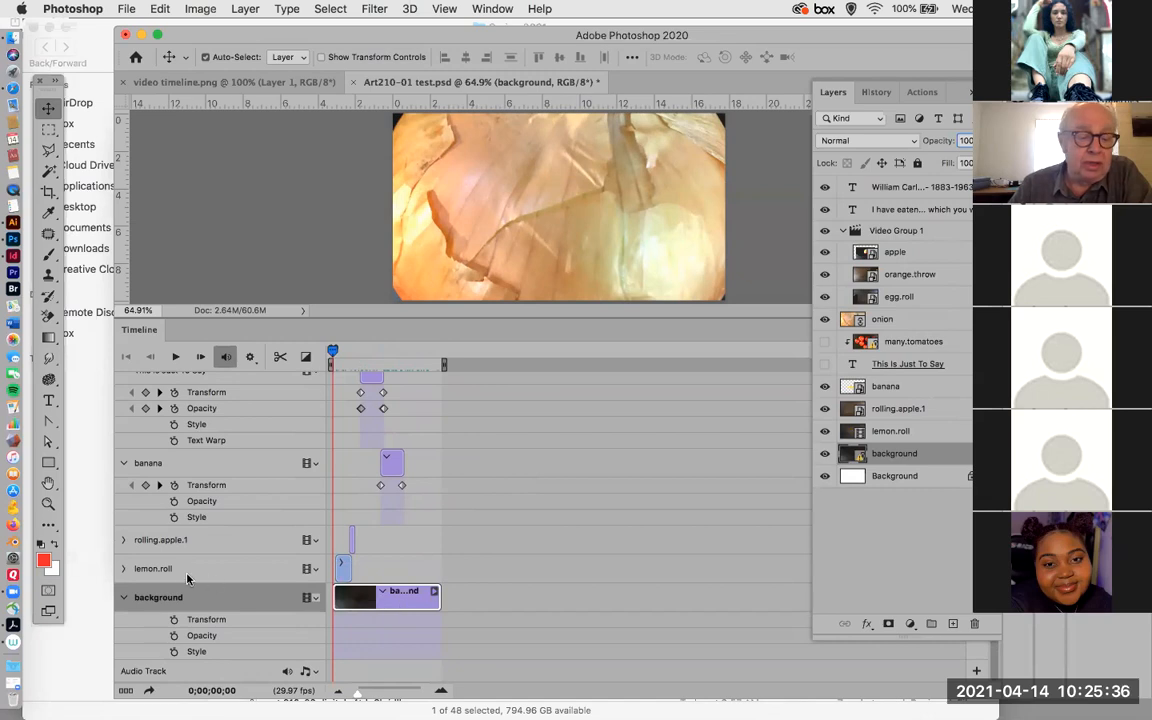
{"action": "left_click", "coordinate": [124, 598]}
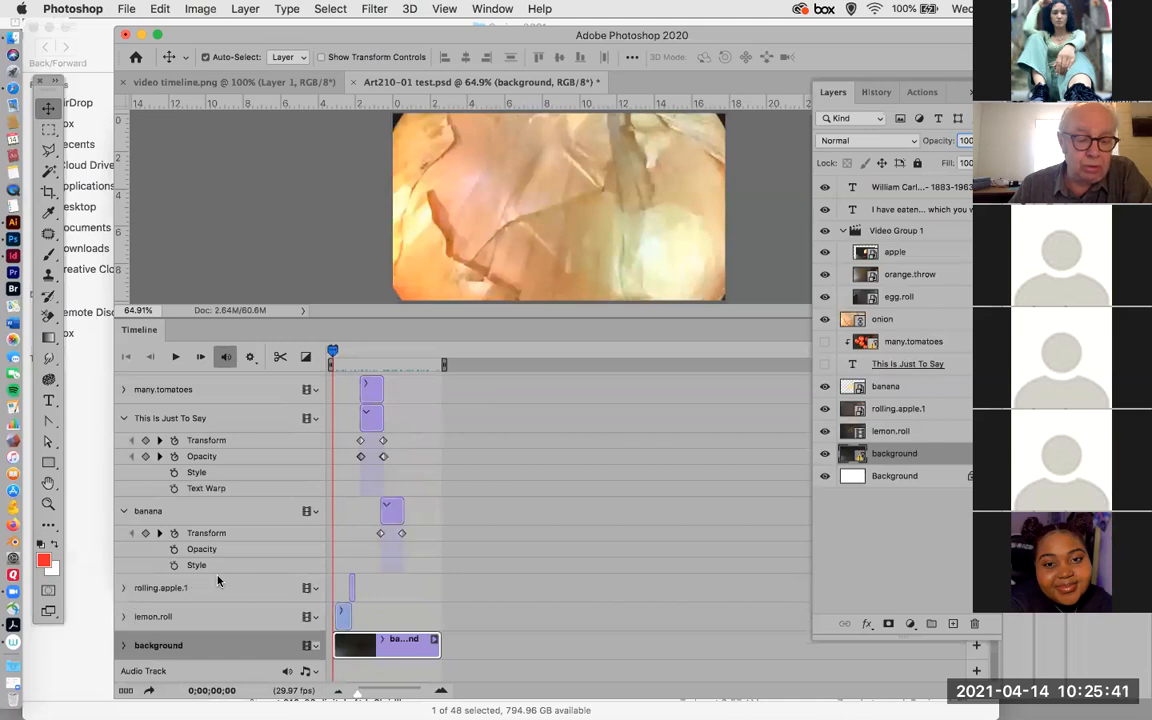
Expand the lemon.roll track's properties and make the Timeline panel taller to show the tracks beneath it.
{"action": "left_click", "coordinate": [124, 617]}
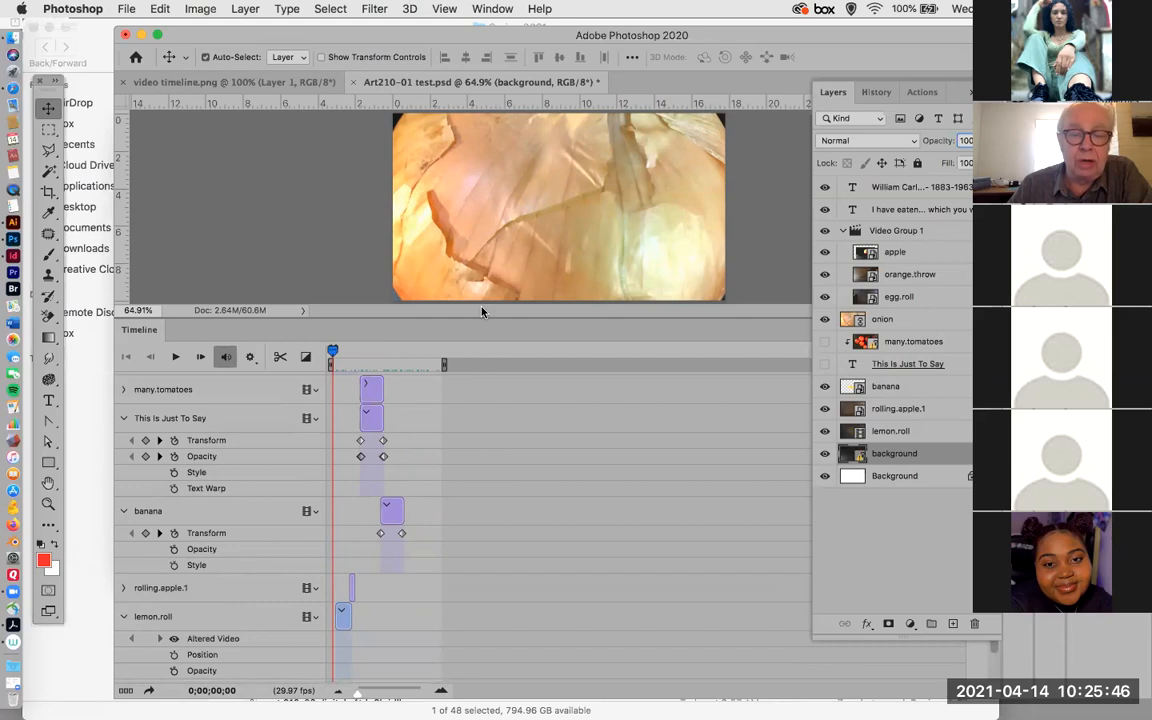
{"action": "left_click_drag", "start_coordinate": [487, 304], "coordinate": [487, 263]}
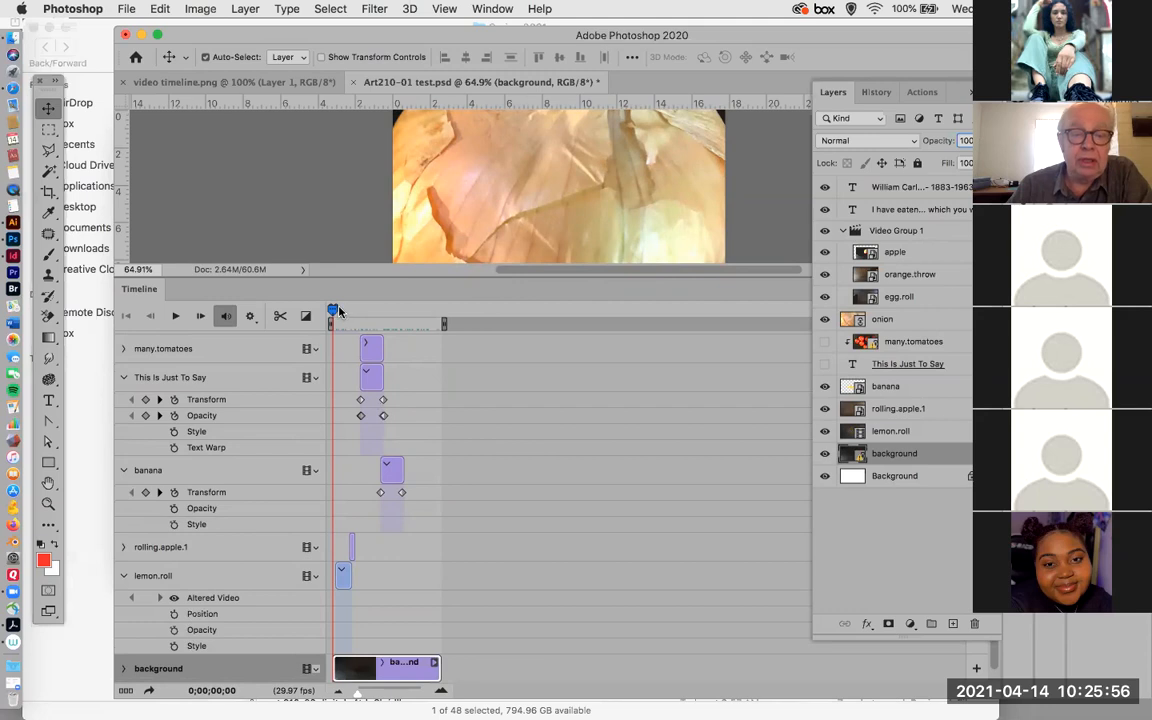
Preview the video from 0;00;00;12 with the system volume raised and return the playhead to the start of the timeline.
{"action": "left_click_drag", "start_coordinate": [333, 311], "coordinate": [334, 311]}
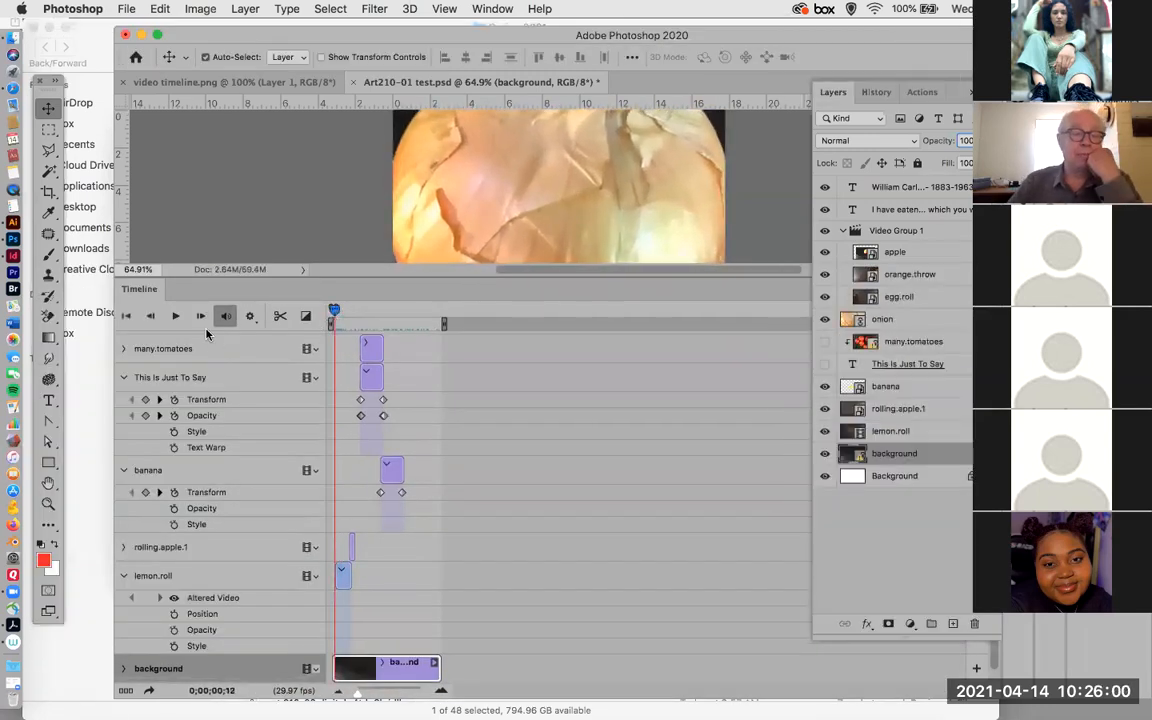
{"action": "left_click", "coordinate": [176, 316]}
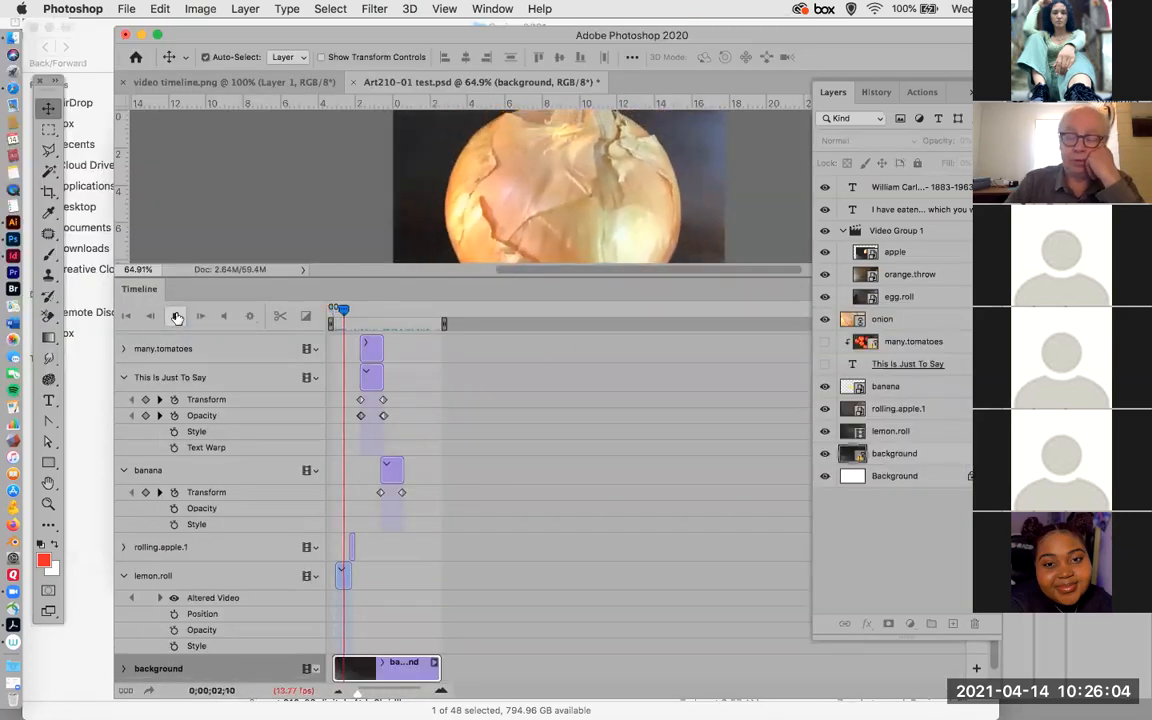
{"action": "key", "text": "XF86AudioRaiseVolume"}
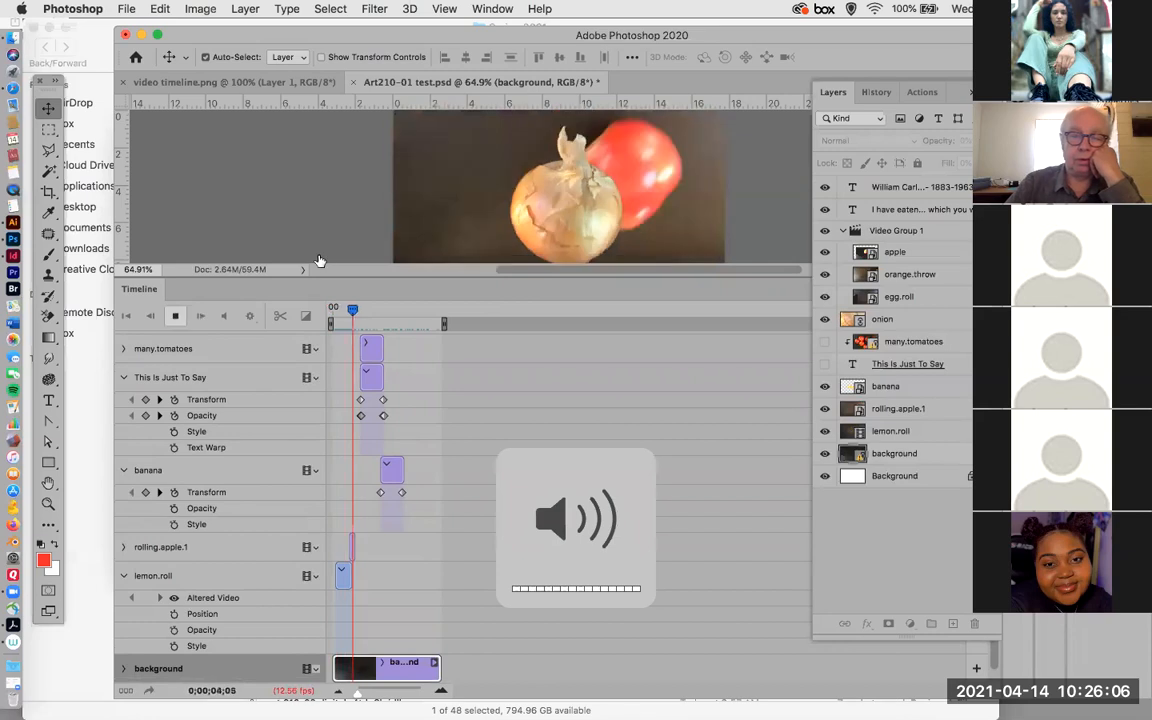
{"action": "left_click_drag", "start_coordinate": [360, 311], "coordinate": [329, 320]}
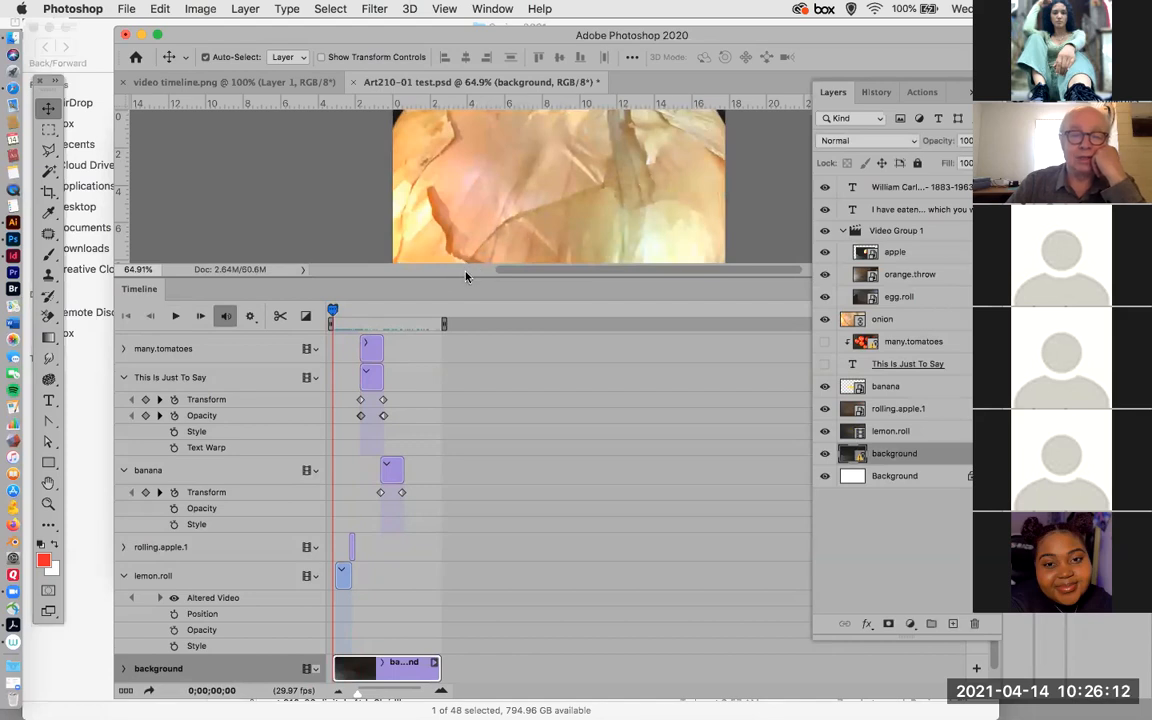
Resize the Timeline panel so the whole video frame fits above it, and zoom in the timeline to spread out the clips.
{"action": "left_click_drag", "start_coordinate": [466, 278], "coordinate": [447, 349]}
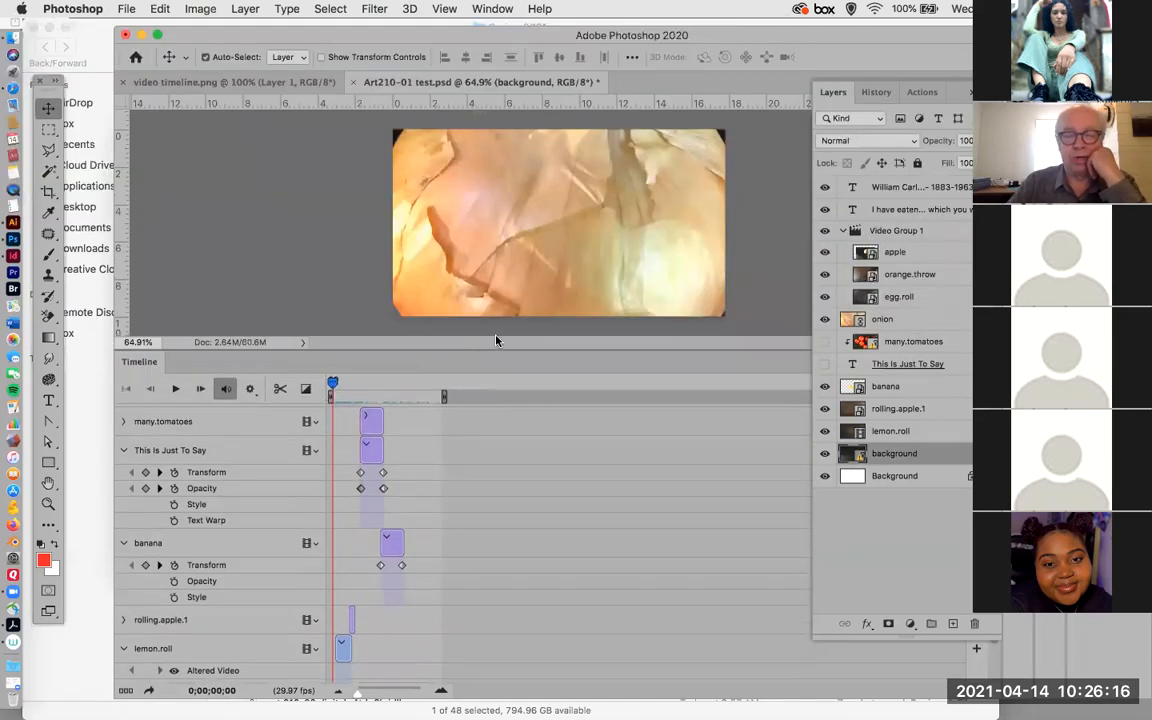
{"action": "left_click_drag", "start_coordinate": [508, 348], "coordinate": [506, 318]}
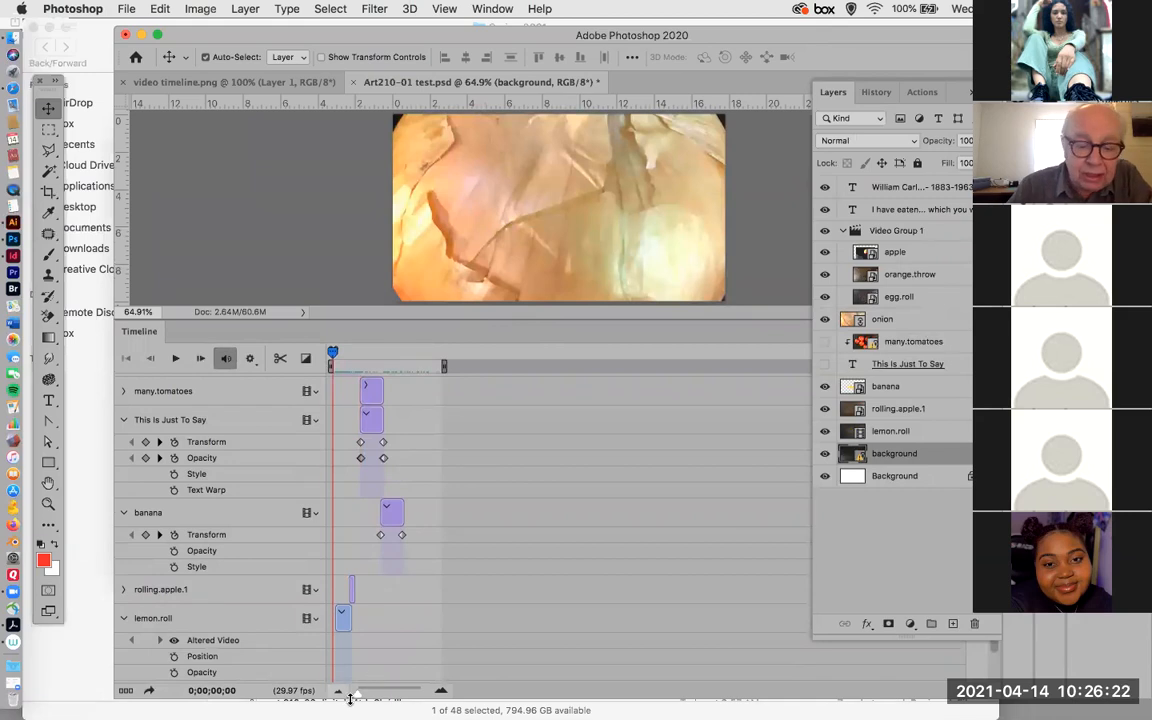
{"action": "mouse_move", "coordinate": [358, 697]}
{"action": "left_mouse_down"}
{"action": "mouse_move", "coordinate": [385, 698]}
{"action": "mouse_move", "coordinate": [368, 700]}
{"action": "left_mouse_up"}
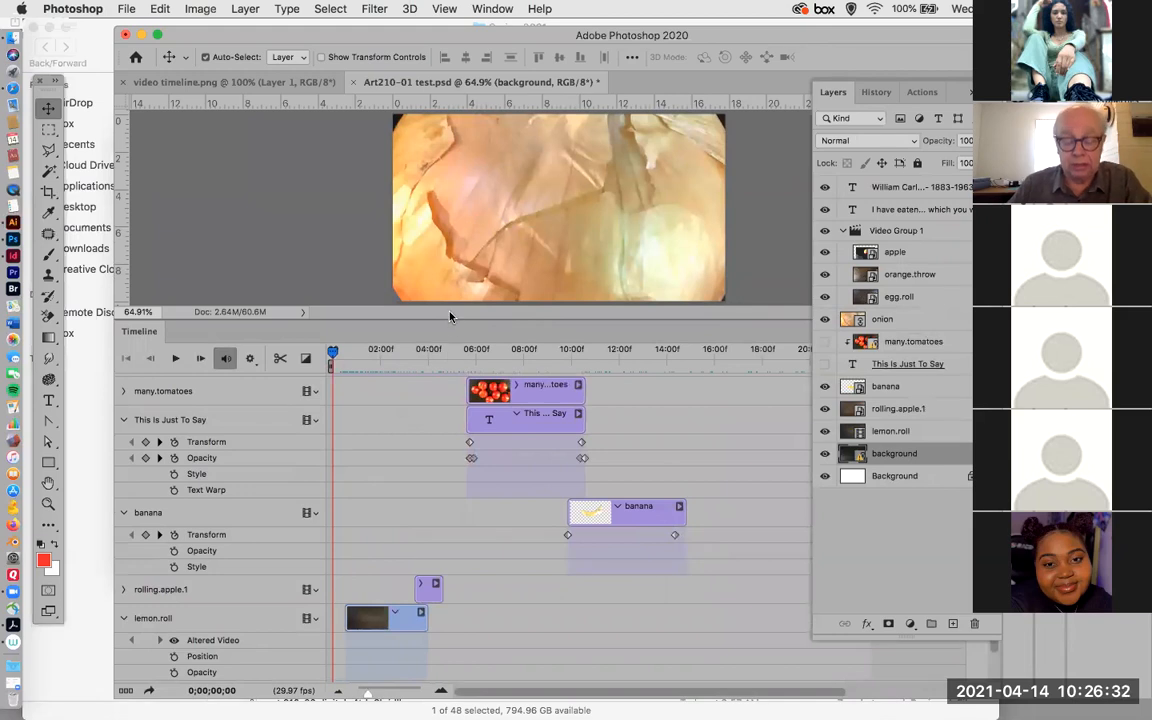
Play the video through to the closing William Carlos Williams title and return the playhead to the first frame.
{"action": "key", "text": "space"}
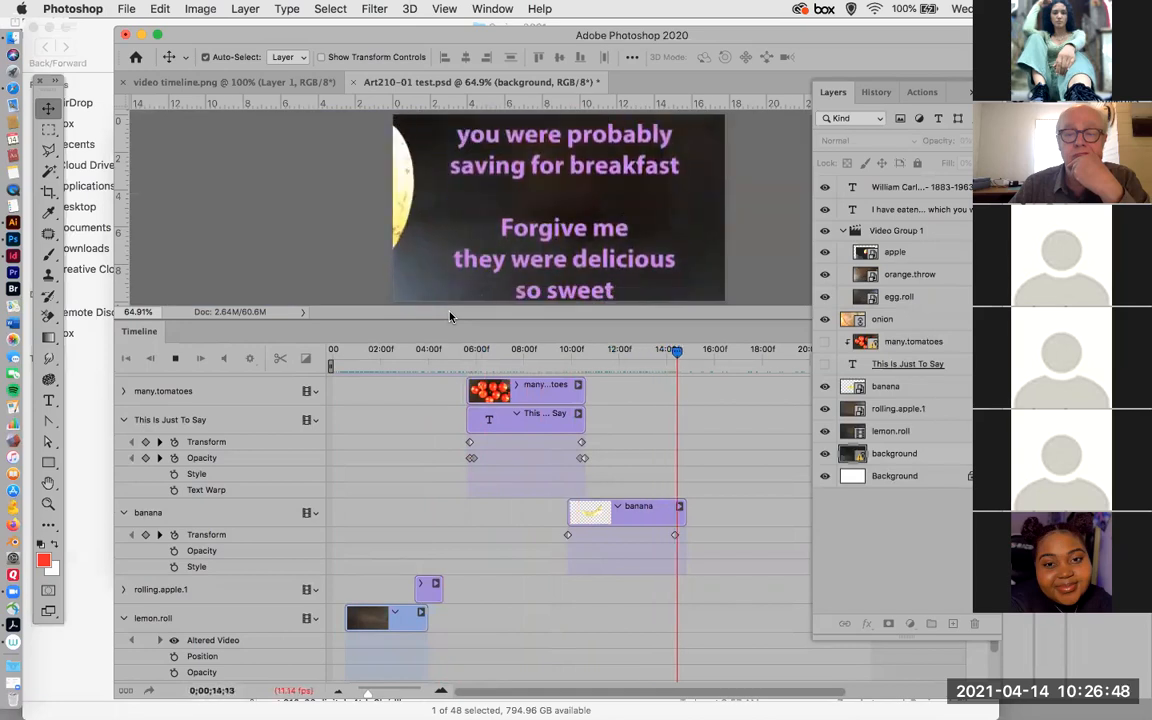
{"action": "key", "text": "space"}
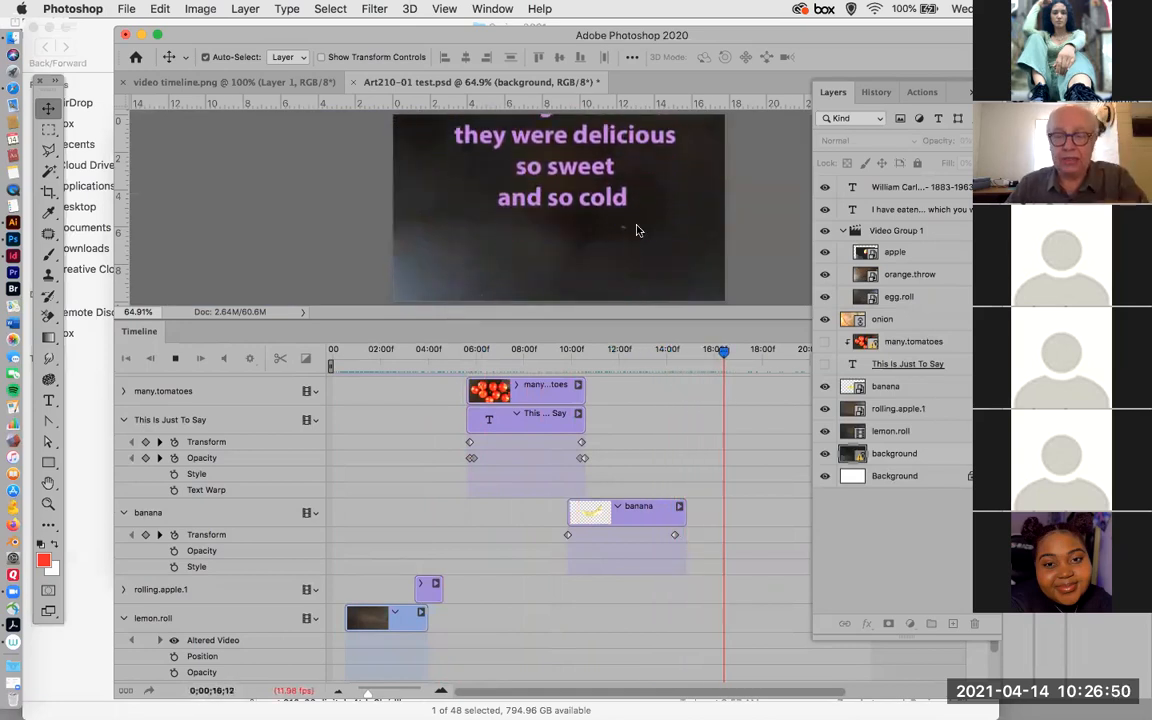
{"action": "key", "text": "space"}
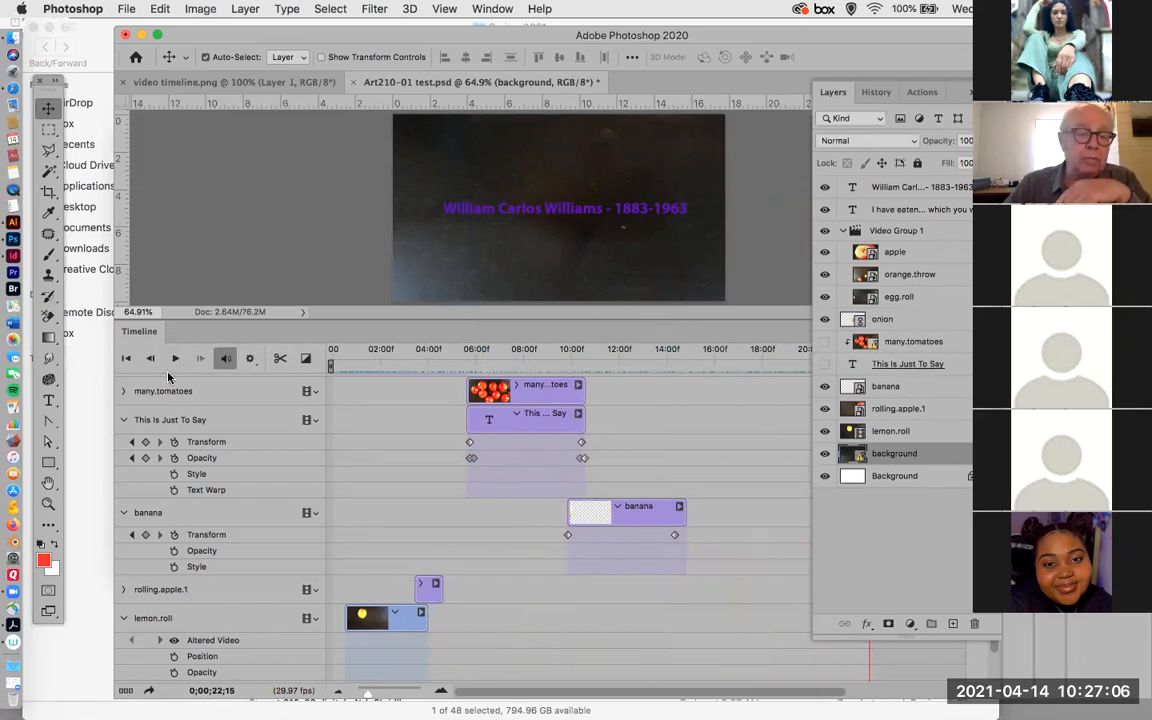
{"action": "left_click", "coordinate": [125, 358]}
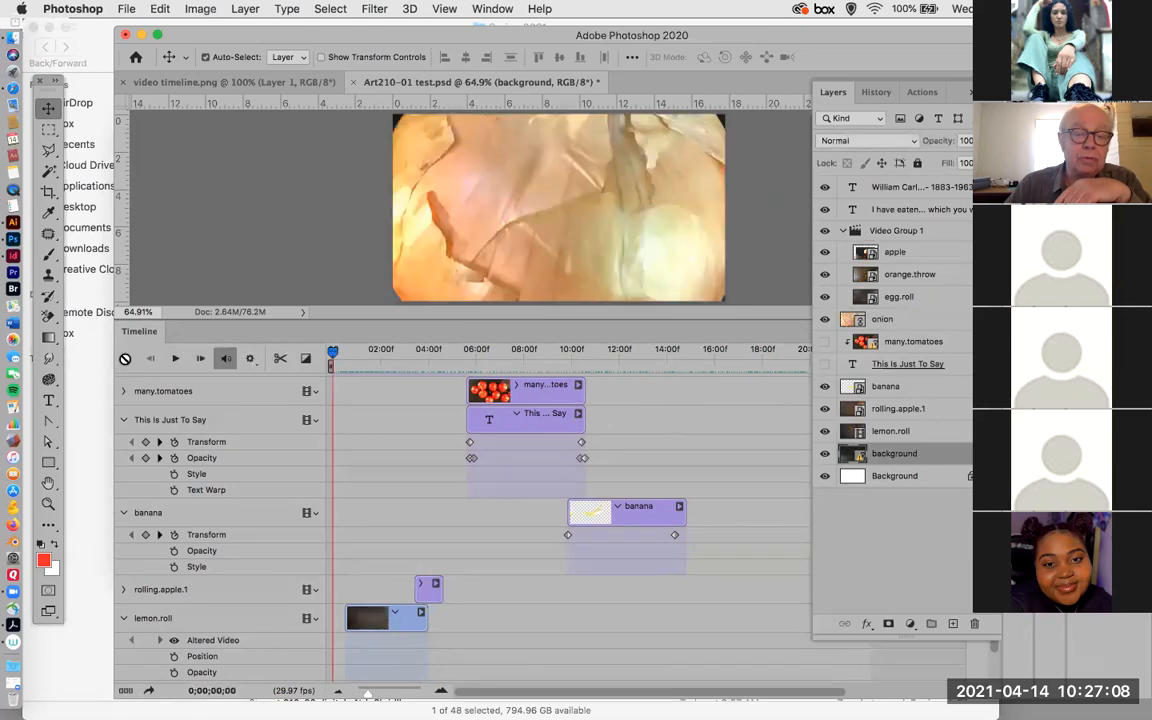
Examine the stacked clips and keyframes in the timeline, from the background track up to Video Group 1.
{"action": "scroll", "coordinate": [404, 483], "scroll_direction": "down", "scroll_amount": 3}
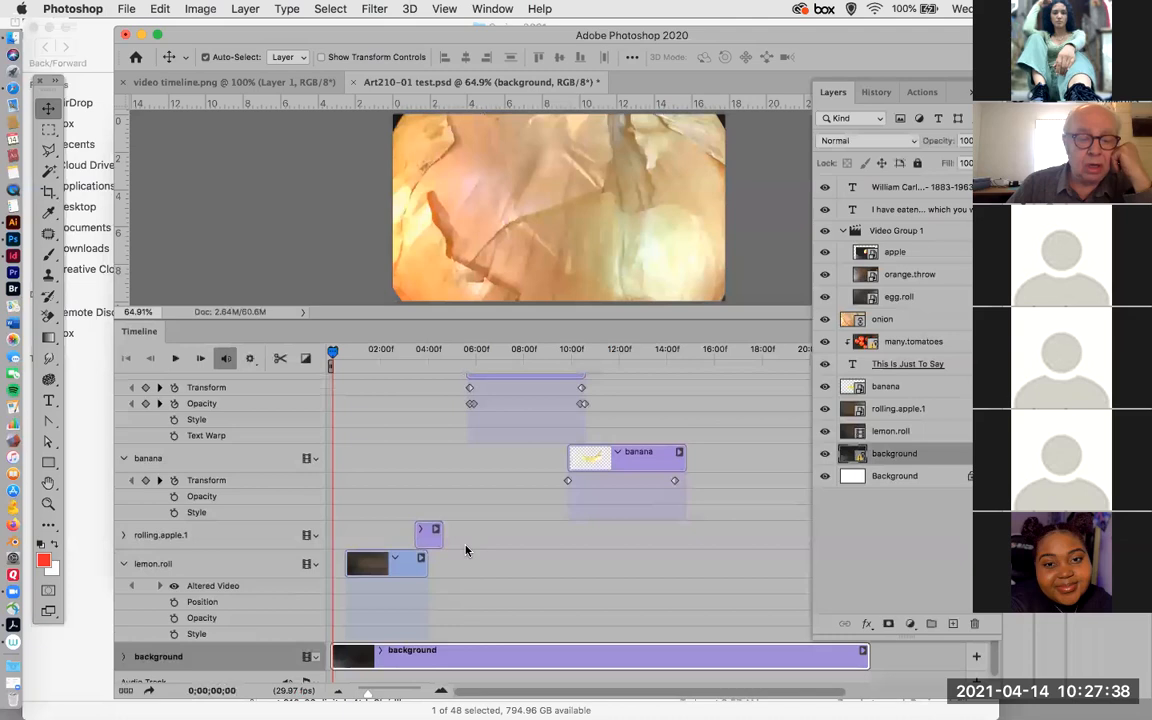
{"action": "scroll", "coordinate": [471, 517], "scroll_direction": "up", "scroll_amount": 5}
{"action": "scroll", "coordinate": [455, 490], "scroll_direction": "up", "scroll_amount": 1}
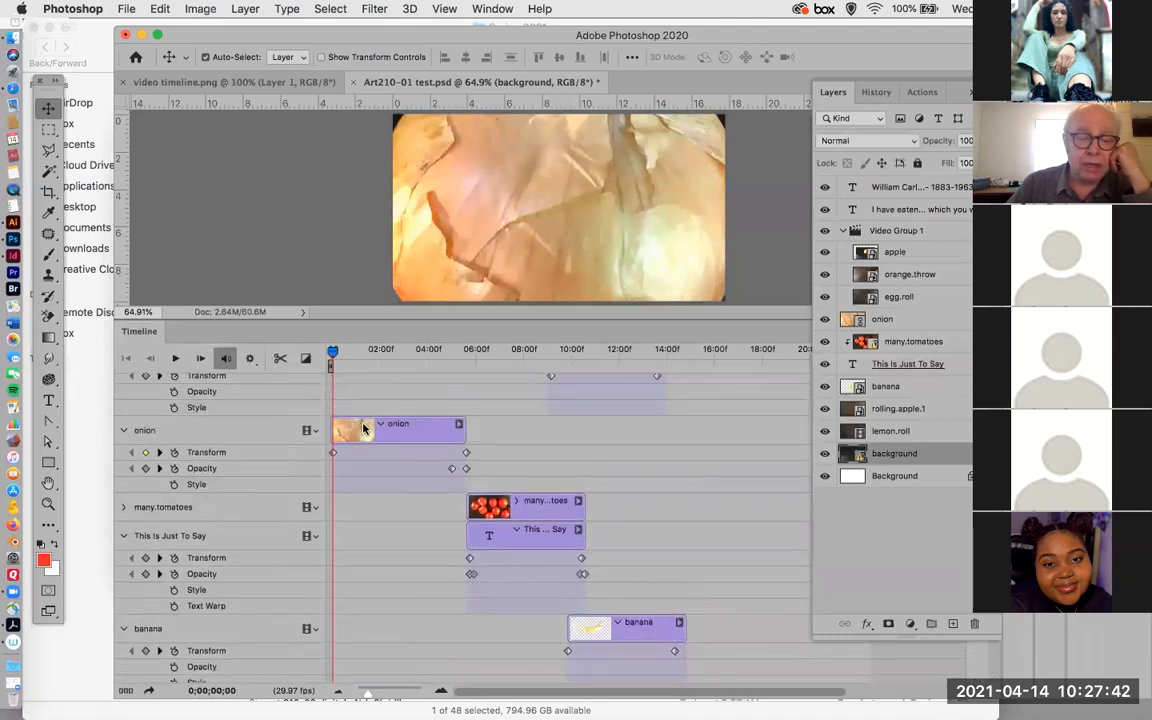
{"action": "scroll", "coordinate": [363, 428], "scroll_direction": "down", "scroll_amount": 7}
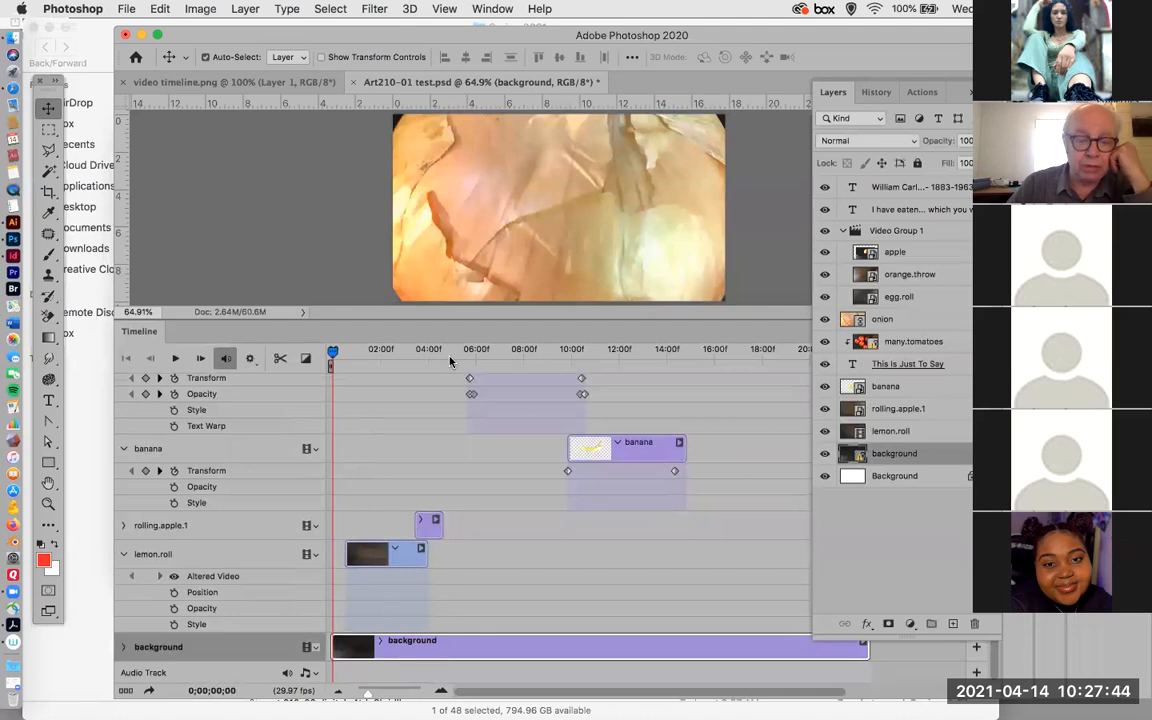
{"action": "scroll", "coordinate": [384, 428], "scroll_direction": "up", "scroll_amount": 8}
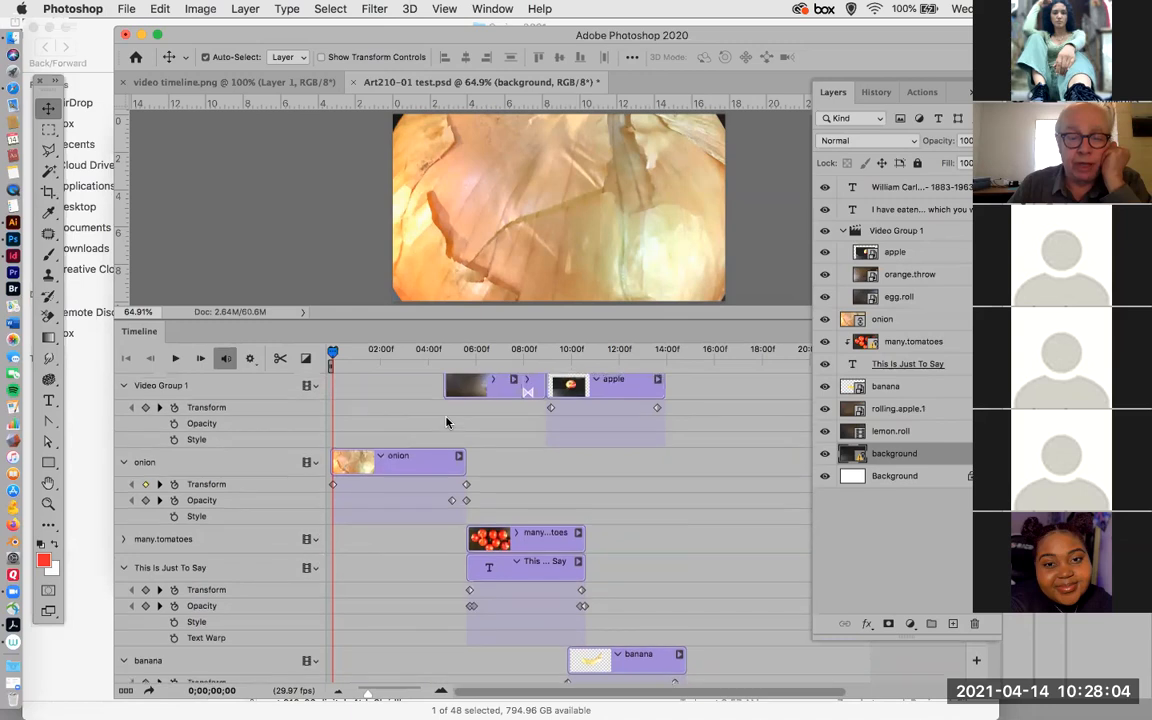
{"action": "scroll", "coordinate": [447, 422], "scroll_direction": "up", "scroll_amount": 3}
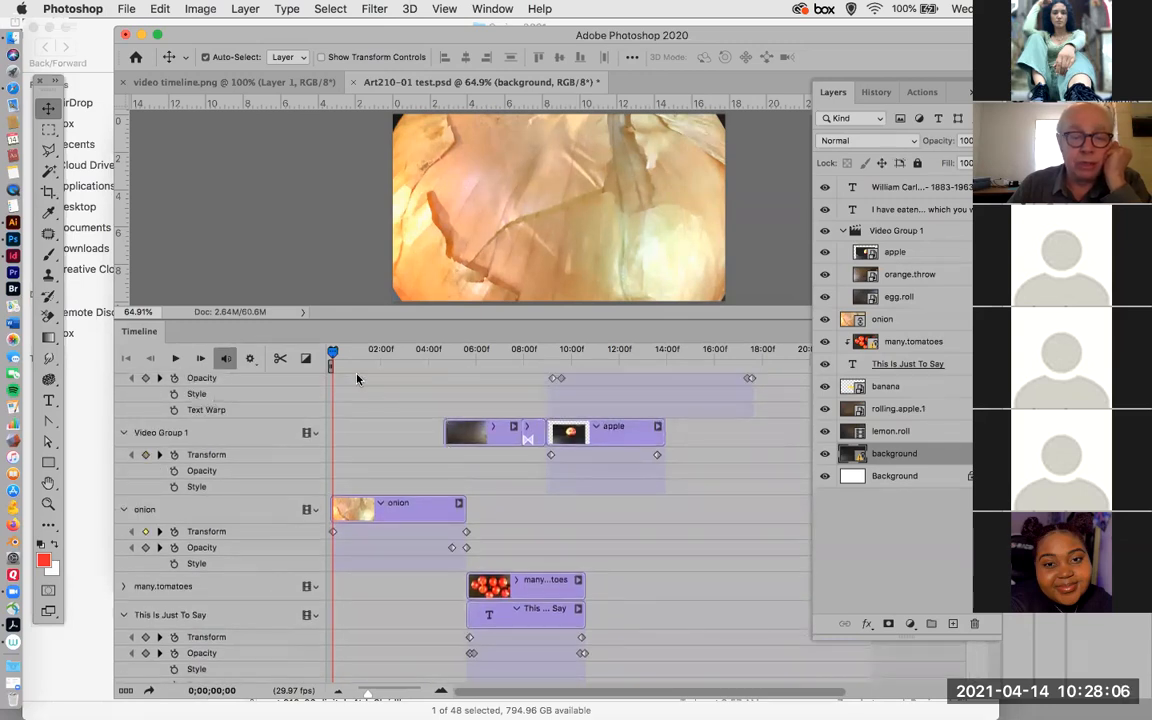
Scrub the playhead to 0;00;04;09 and examine how the onion, rolling.apple.1 and lemon.roll tracks line up there.
{"action": "left_click_drag", "start_coordinate": [335, 355], "coordinate": [435, 368]}
{"action": "scroll", "coordinate": [473, 455], "scroll_direction": "down", "scroll_amount": 6}
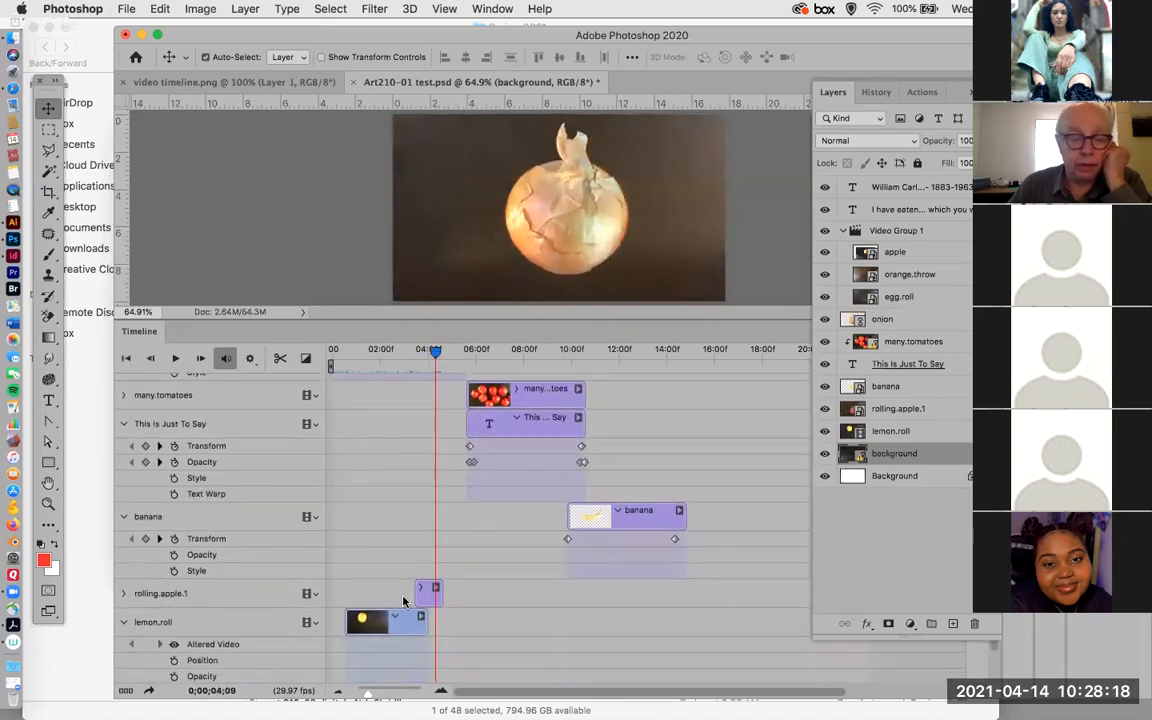
{"action": "scroll", "coordinate": [466, 415], "scroll_direction": "up", "scroll_amount": 3}
{"action": "scroll", "coordinate": [466, 415], "scroll_direction": "up", "scroll_amount": 2}
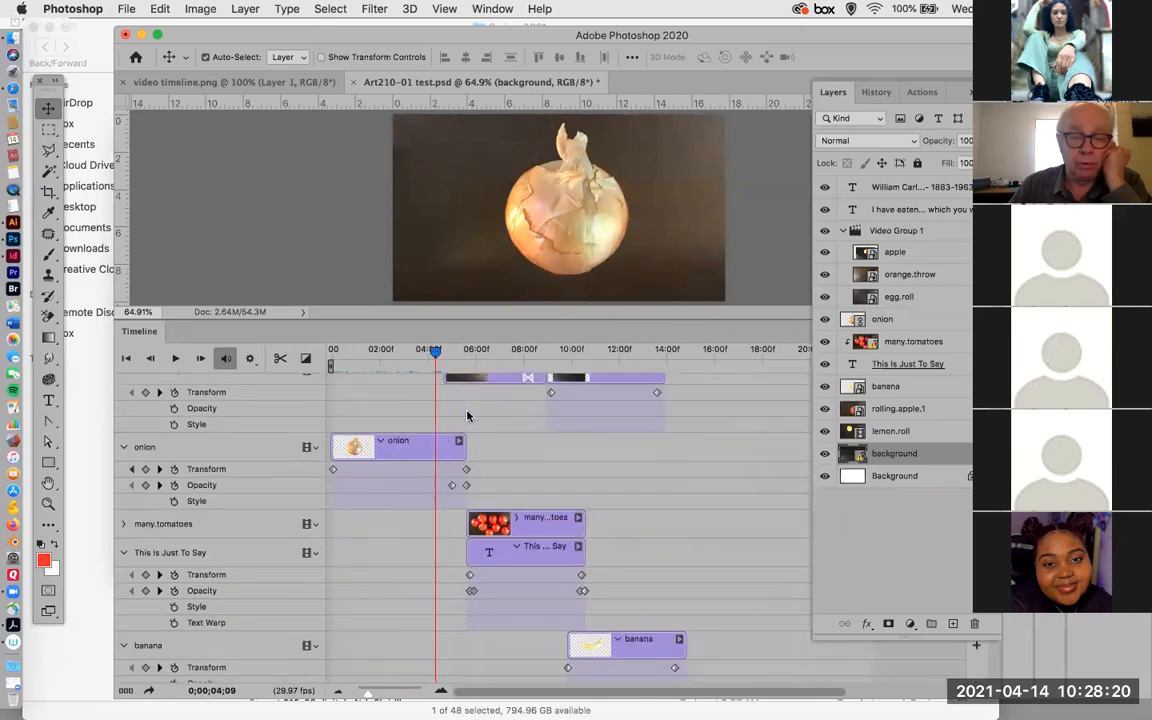
{"action": "scroll", "coordinate": [466, 415], "scroll_direction": "down", "scroll_amount": 2}
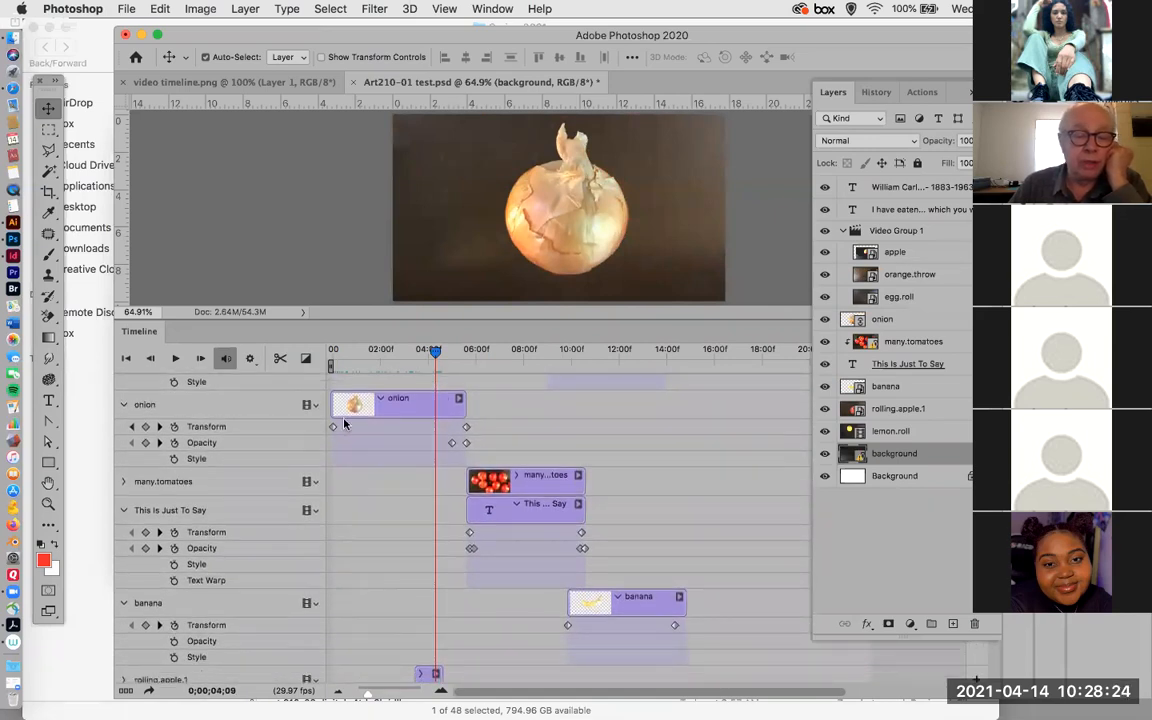
Scrub the playhead back to 0;00;00;09 and select the onion track's first Transform keyframe.
{"action": "left_click", "coordinate": [392, 352]}
{"action": "left_click_drag", "start_coordinate": [348, 375], "coordinate": [340, 384]}
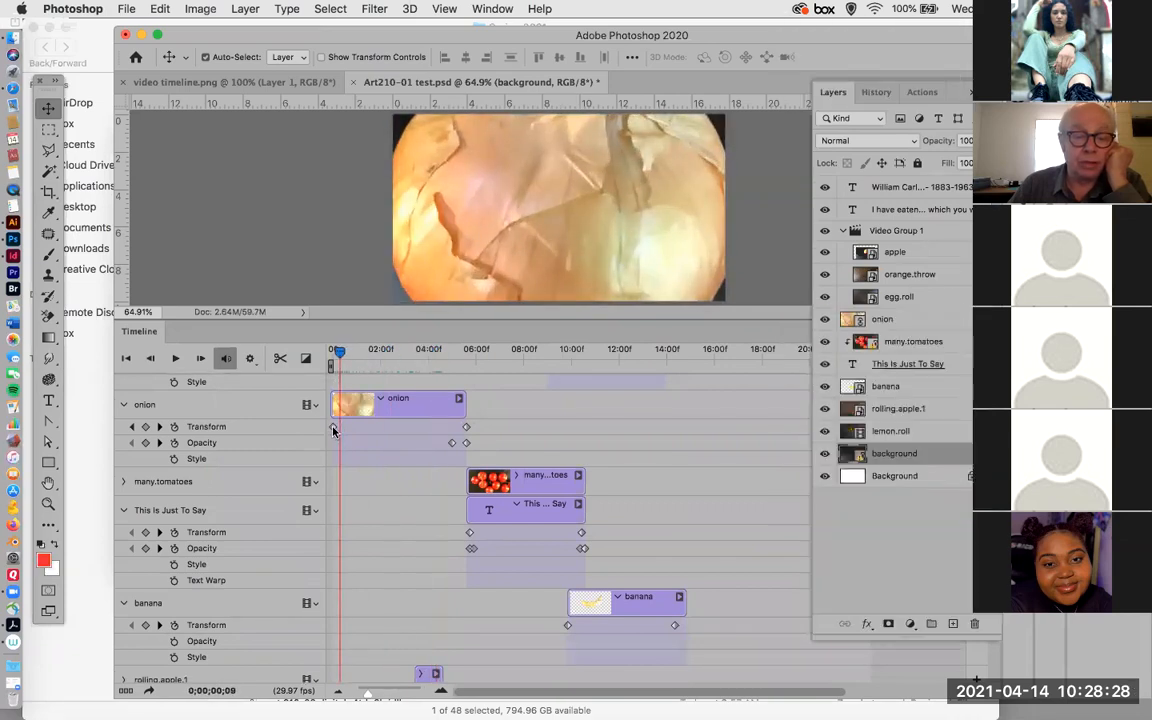
{"action": "left_click", "coordinate": [334, 428]}
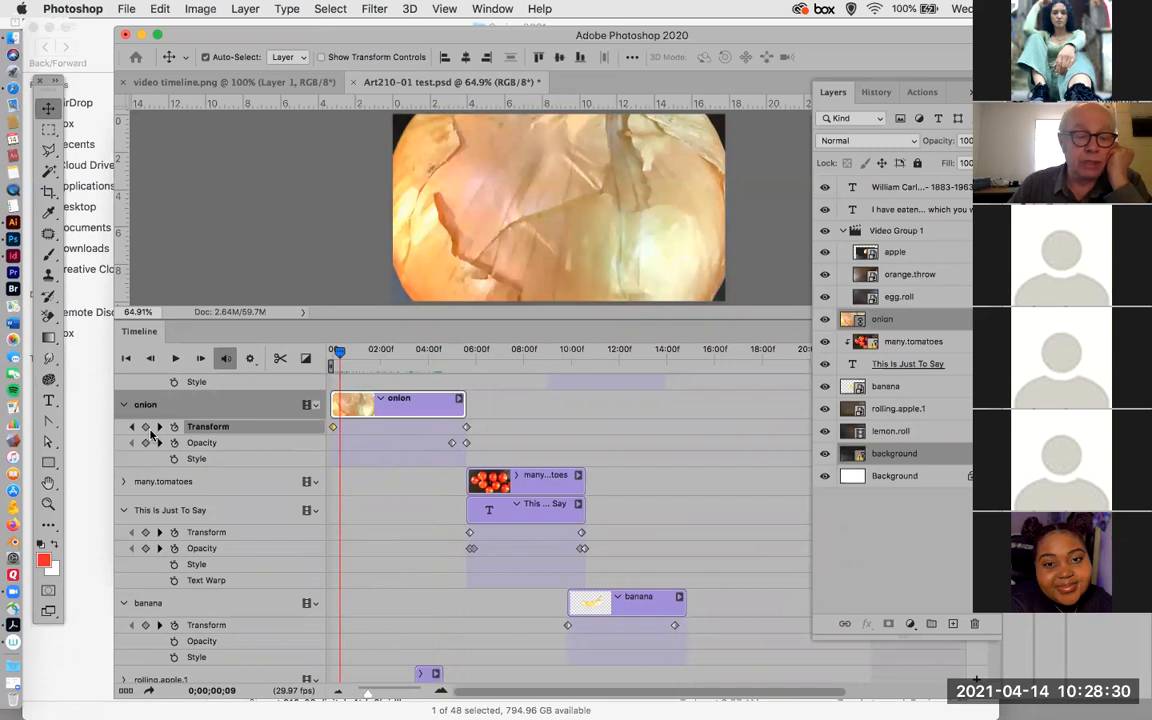
Show the available Transform commands such as Scale, Rotate and Skew without applying any of them.
{"action": "left_click", "coordinate": [201, 9]}
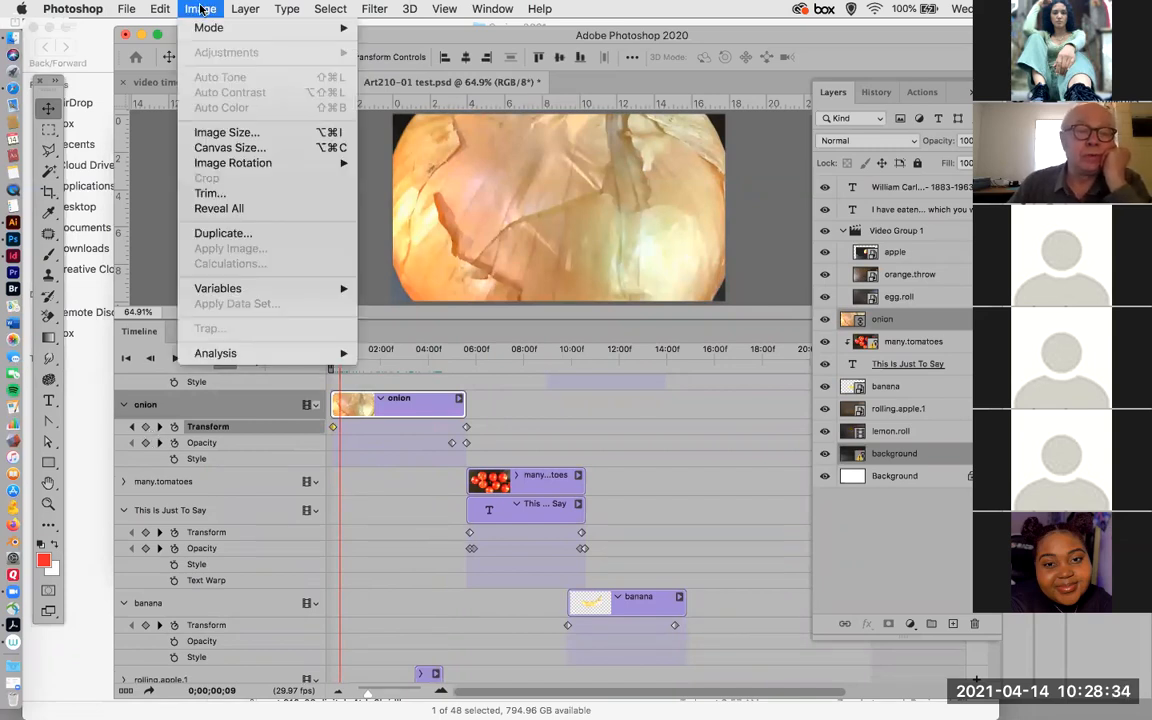
{"action": "left_click", "coordinate": [245, 9]}
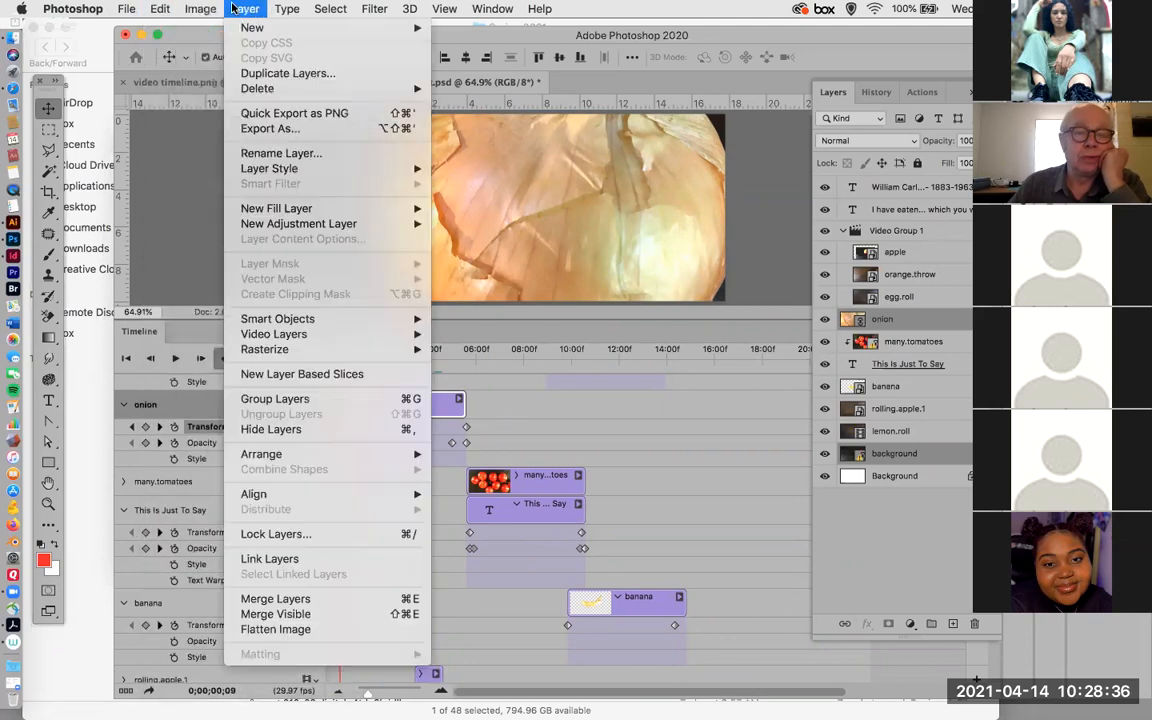
{"action": "mouse_move", "coordinate": [201, 10]}
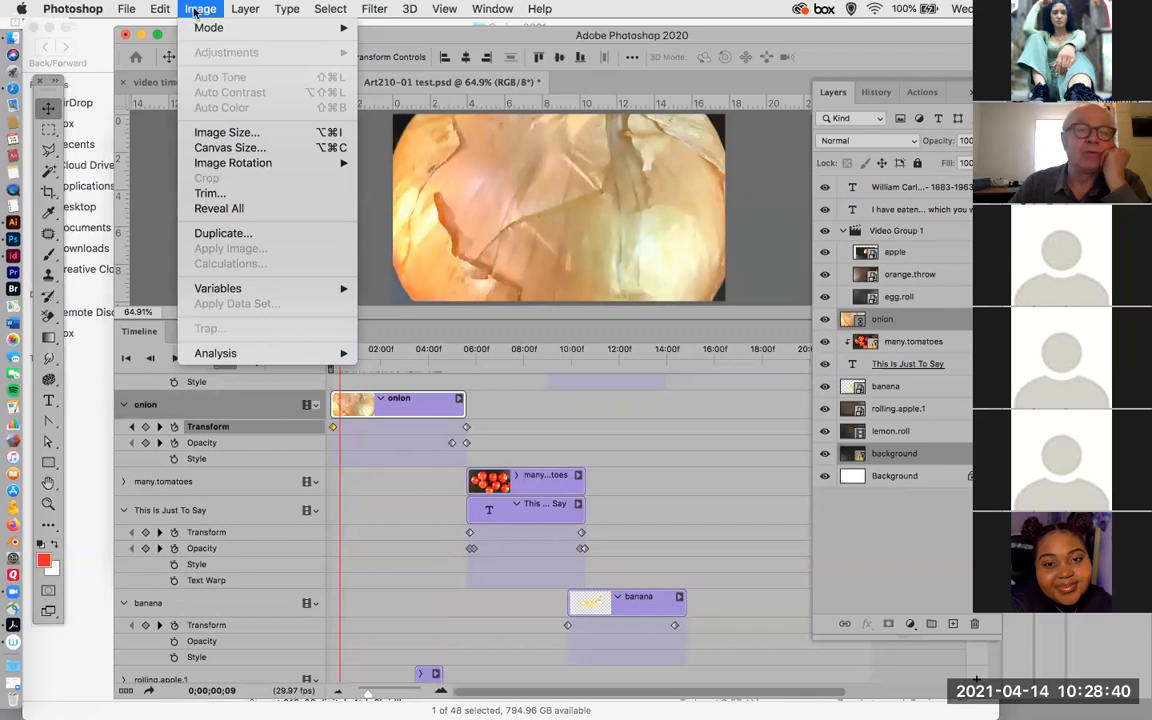
{"action": "mouse_move", "coordinate": [156, 10]}
{"action": "mouse_move", "coordinate": [166, 385]}
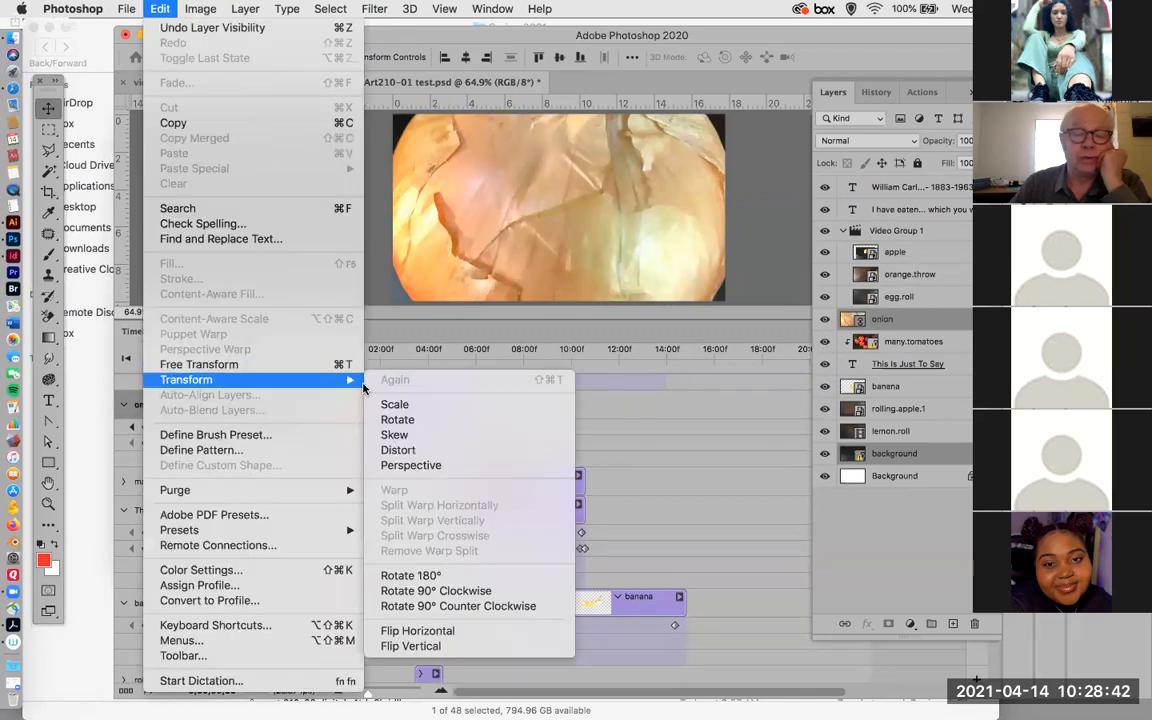
{"action": "left_click", "coordinate": [800, 418]}
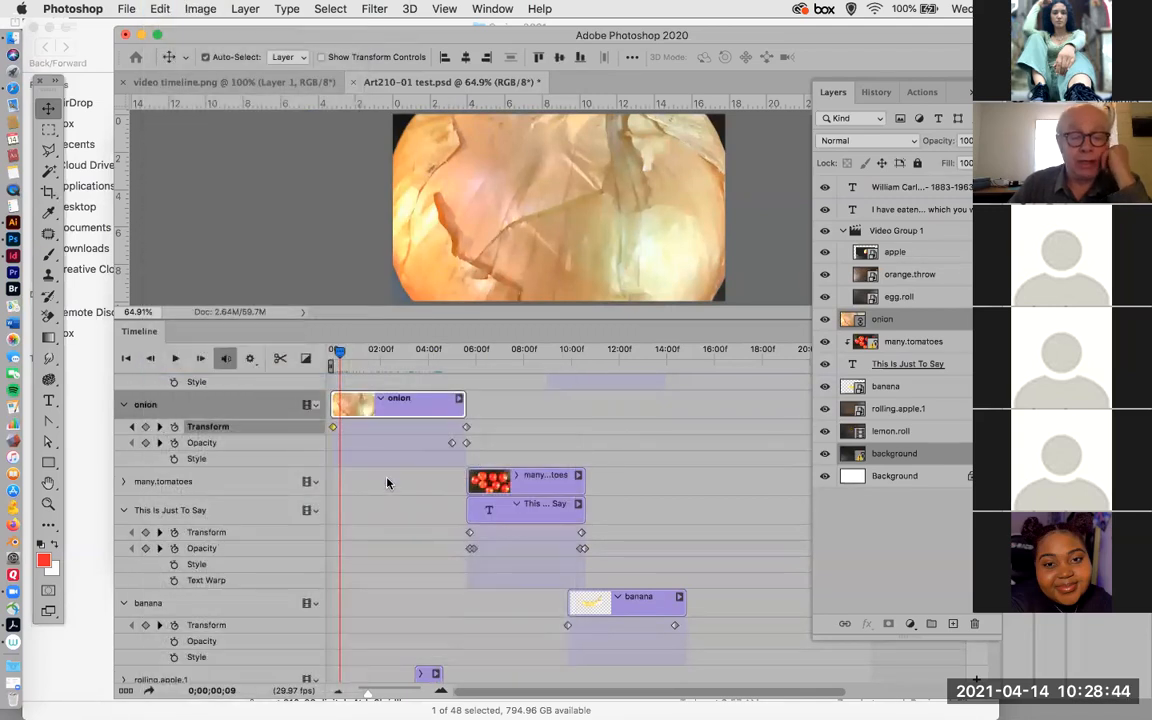
Scrub from the start of the timeline to 0;00;04;15 and move the onion's first Opacity keyframe to 04;16.
{"action": "left_click_drag", "start_coordinate": [342, 353], "coordinate": [333, 353]}
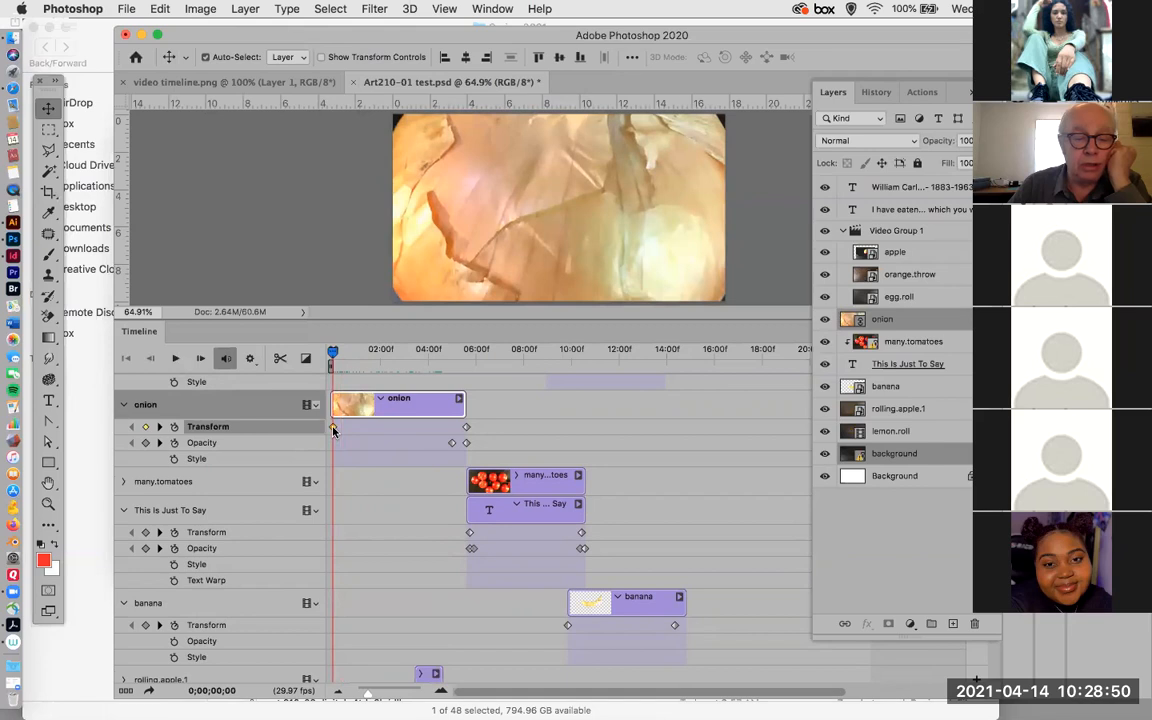
{"action": "left_click_drag", "start_coordinate": [335, 354], "coordinate": [439, 376]}
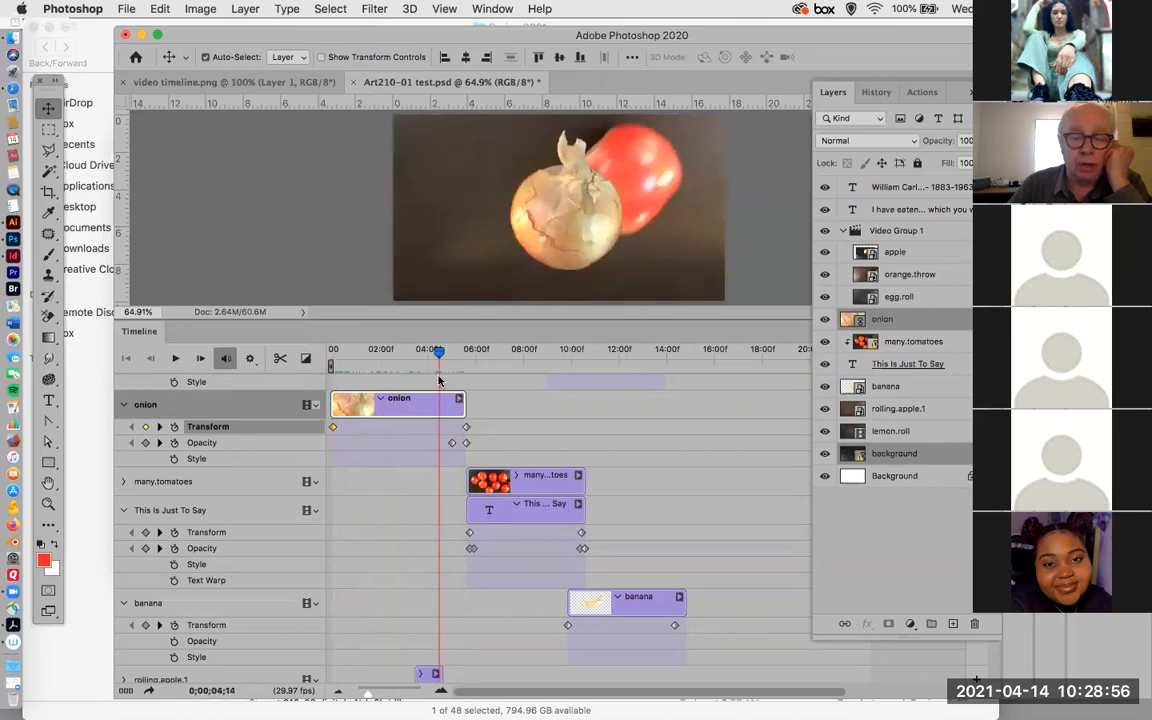
{"action": "left_click", "coordinate": [451, 443]}
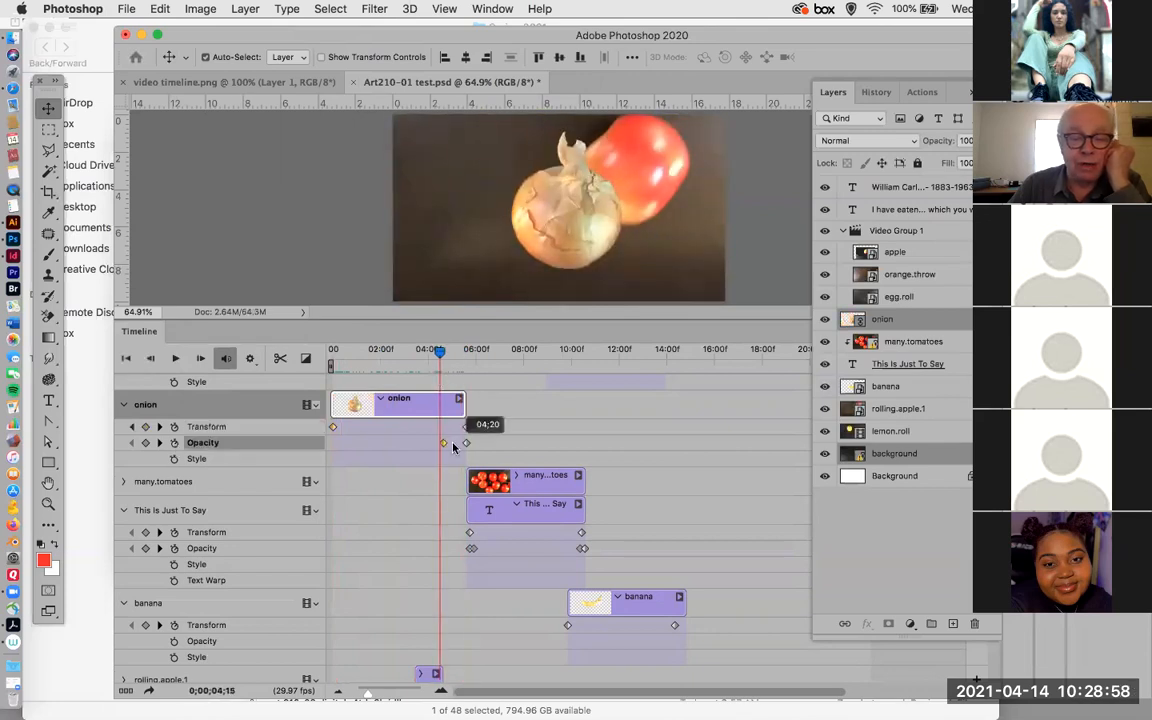
{"action": "left_click_drag", "start_coordinate": [444, 443], "coordinate": [441, 443]}
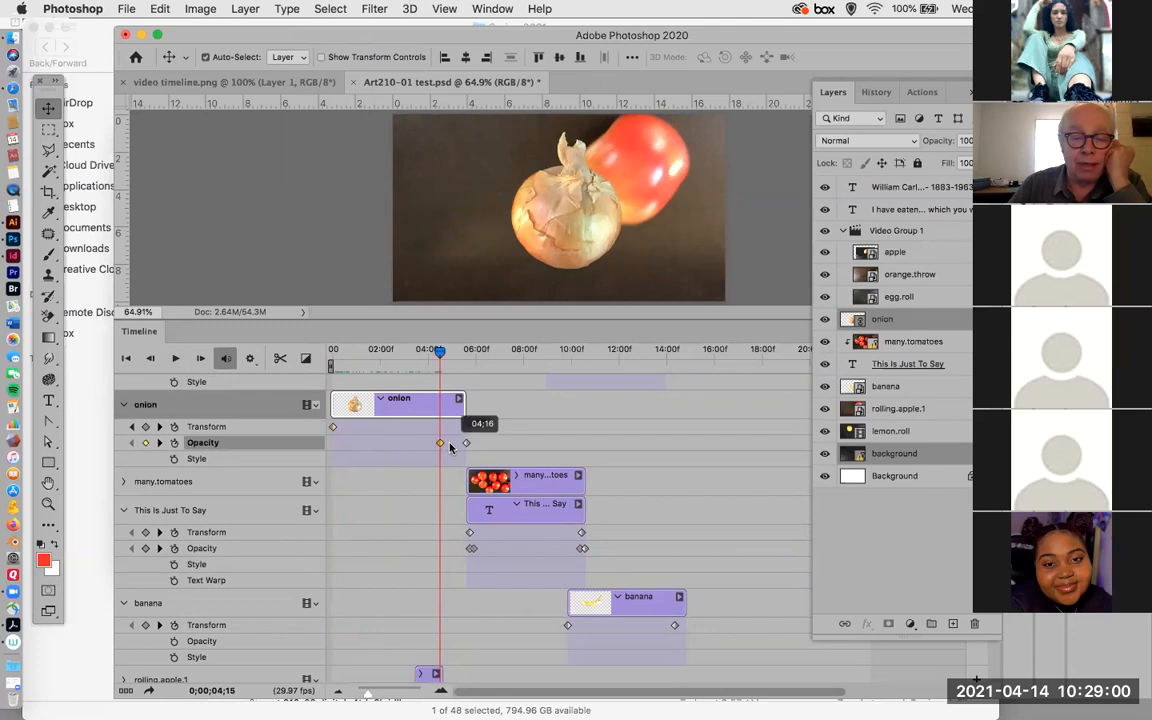
Move the onion's first Opacity keyframe to the playhead at 0;00;04;21 and scrub through the fade to 0;00;05;20.
{"action": "left_click_drag", "start_coordinate": [438, 353], "coordinate": [444, 364]}
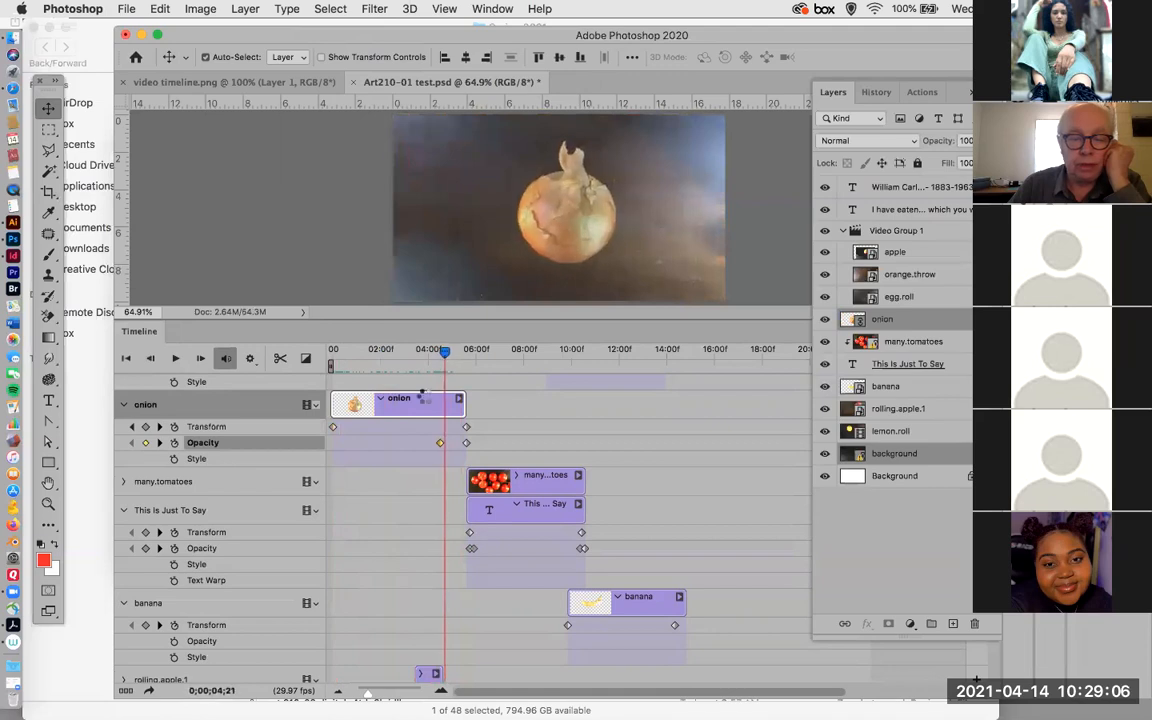
{"action": "left_click_drag", "start_coordinate": [440, 444], "coordinate": [445, 444]}
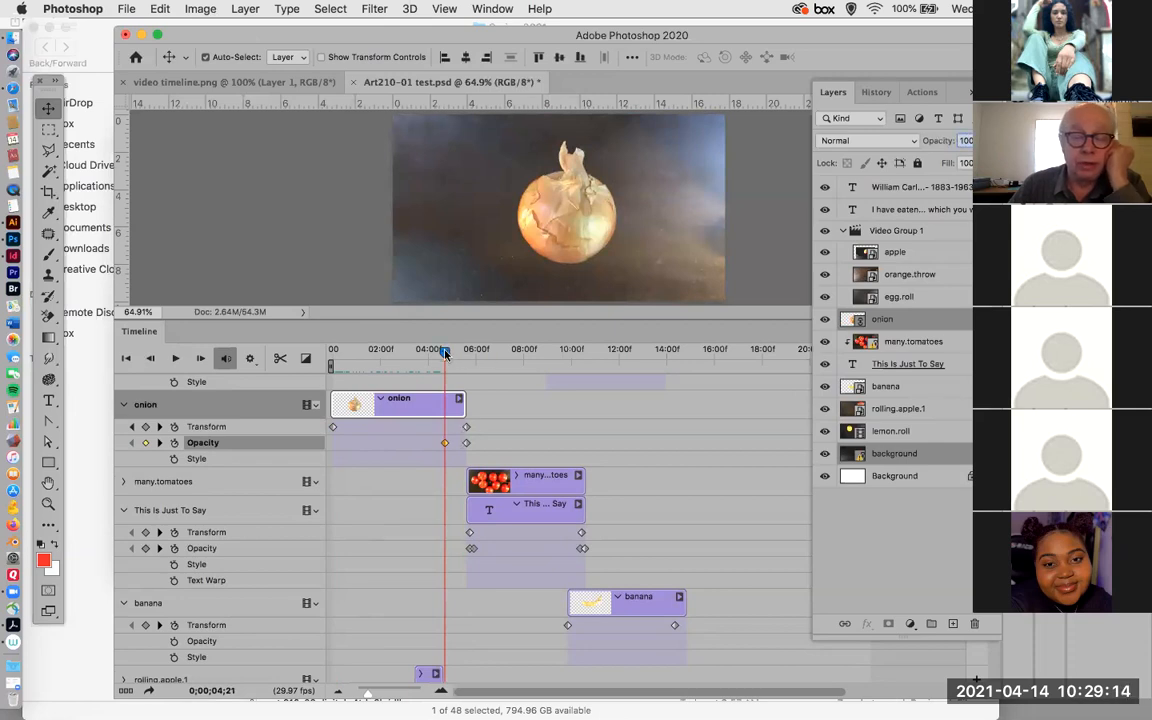
{"action": "left_click_drag", "start_coordinate": [446, 353], "coordinate": [477, 353]}
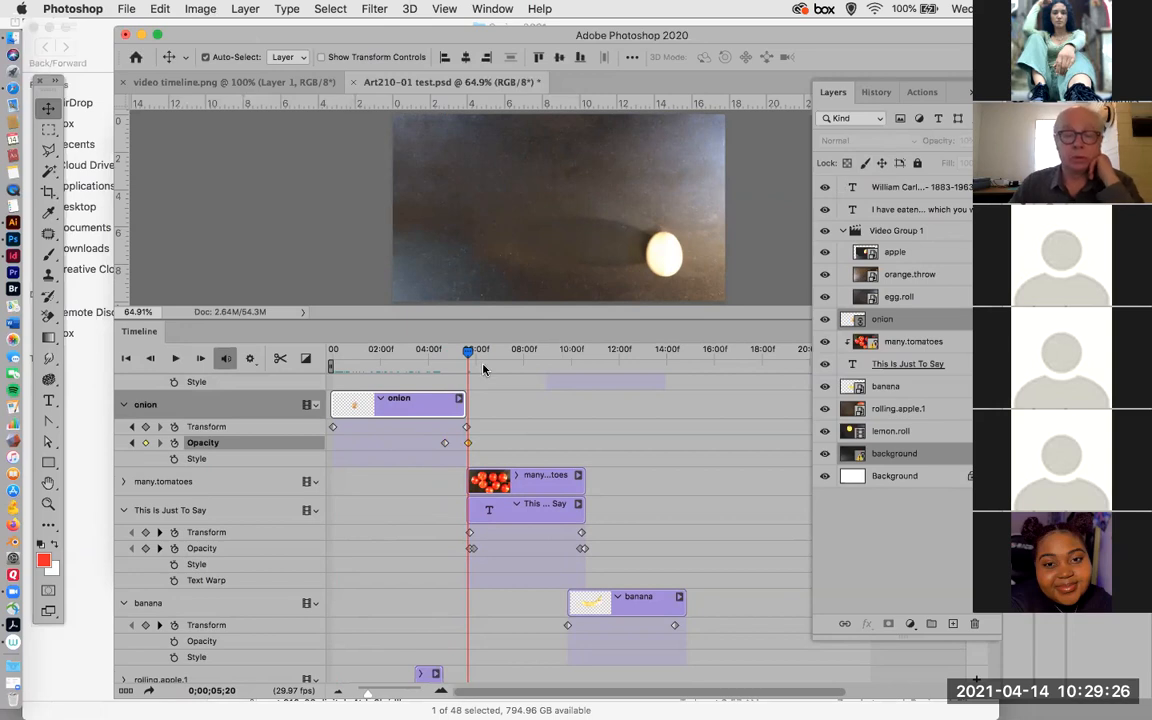
Move the onion's last Opacity keyframe to 0;00;05;12 and scrub to 0;00;05;13 to check the fade.
{"action": "left_click_drag", "start_coordinate": [469, 353], "coordinate": [462, 353]}
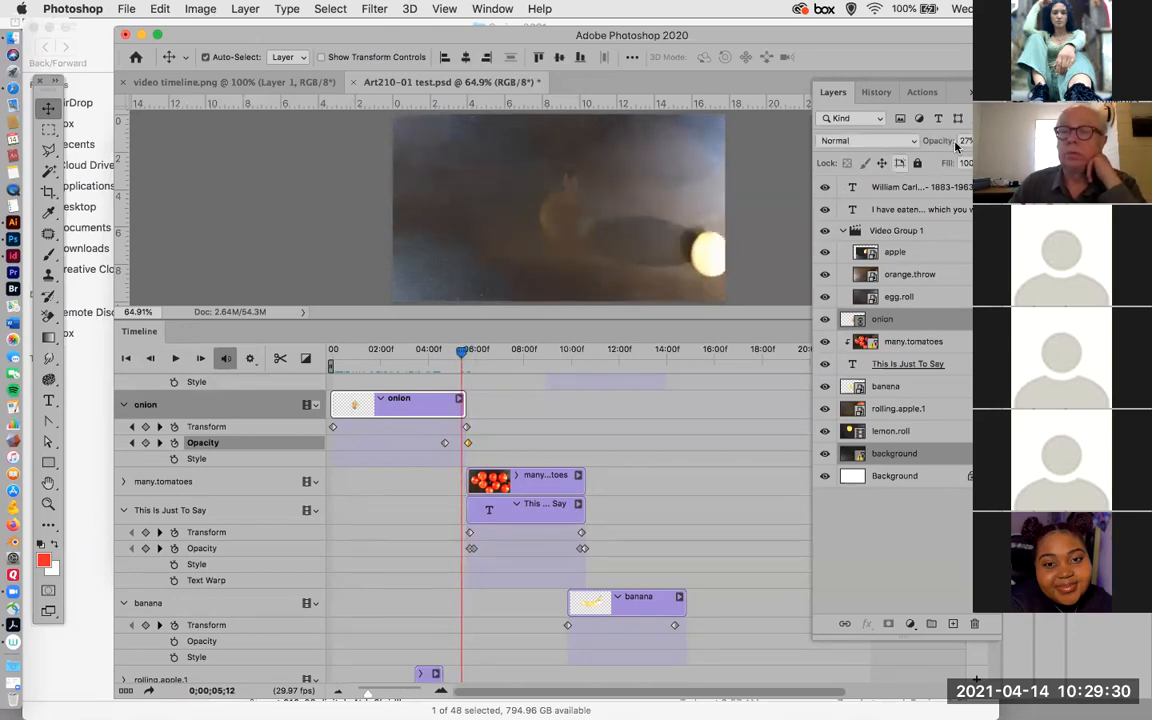
{"action": "left_click", "coordinate": [464, 443]}
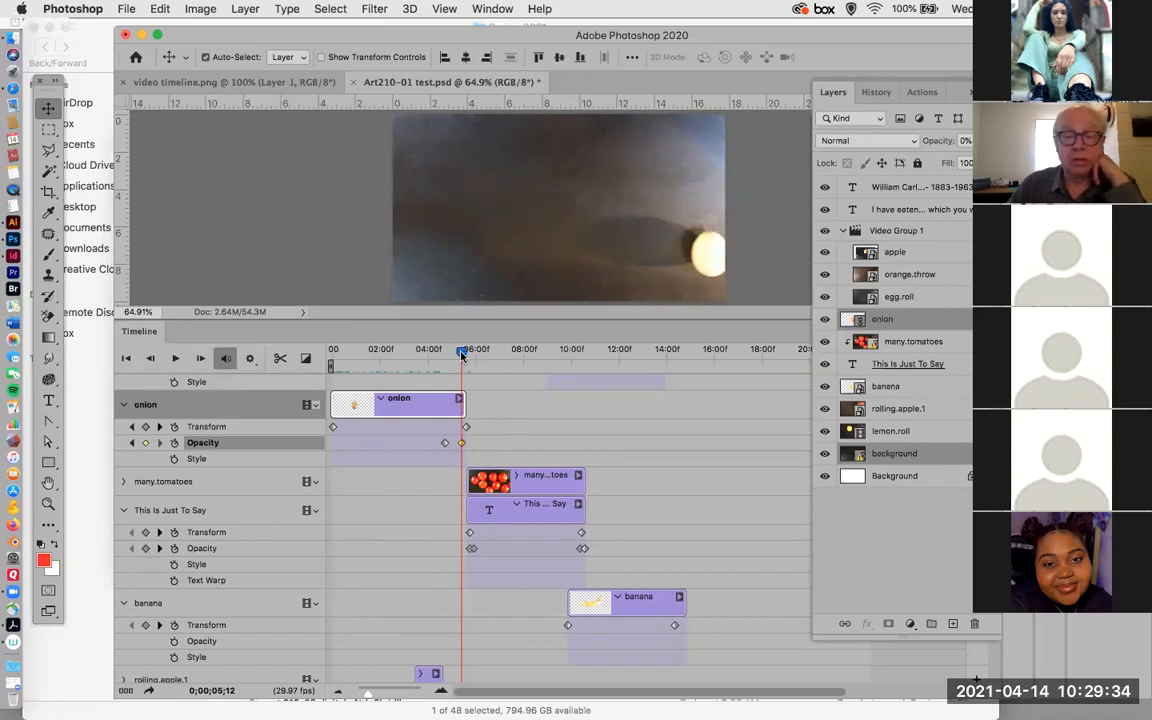
{"action": "left_click_drag", "start_coordinate": [460, 354], "coordinate": [463, 354]}
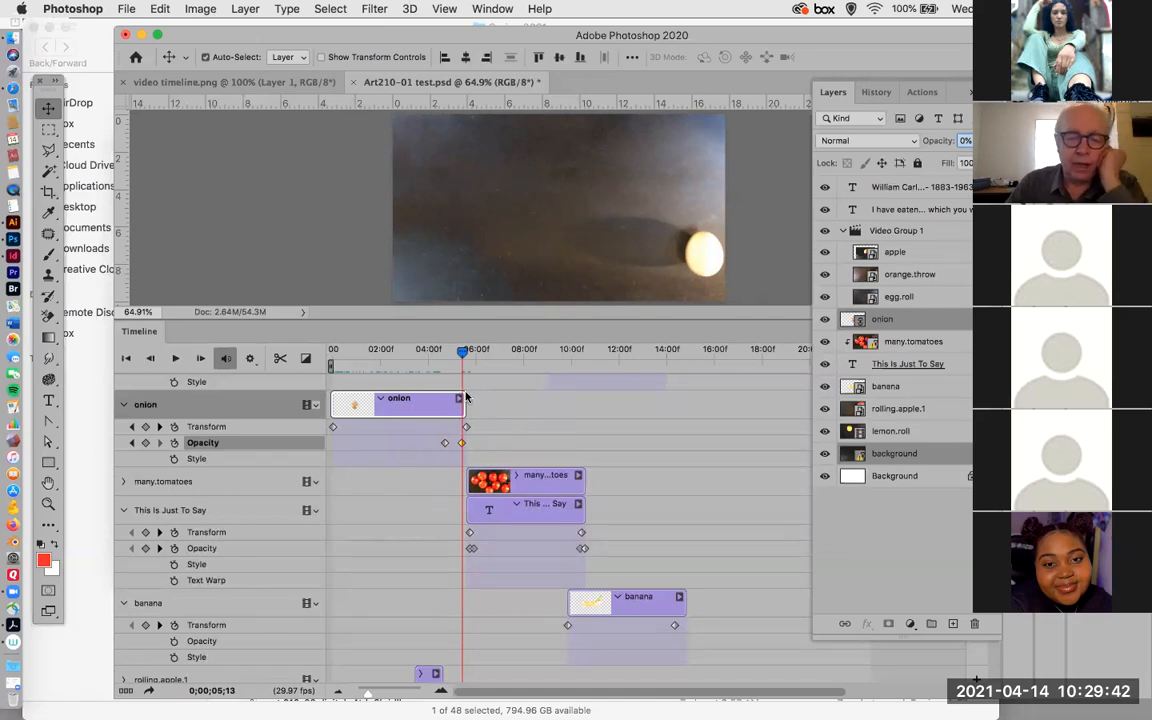
Scrub to 0;00;07;19 and release the many.tomatoes layer's clipping mask from the This Is Just To Say text layer.
{"action": "left_click_drag", "start_coordinate": [469, 352], "coordinate": [515, 351]}
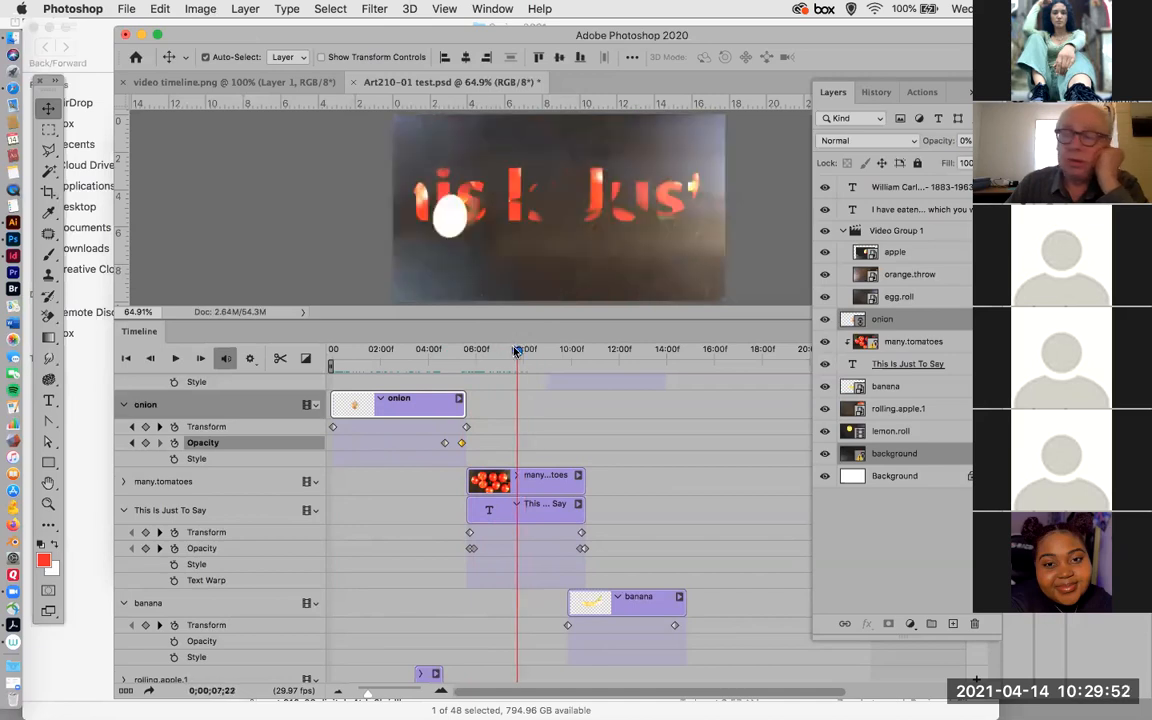
{"action": "left_click", "coordinate": [893, 344]}
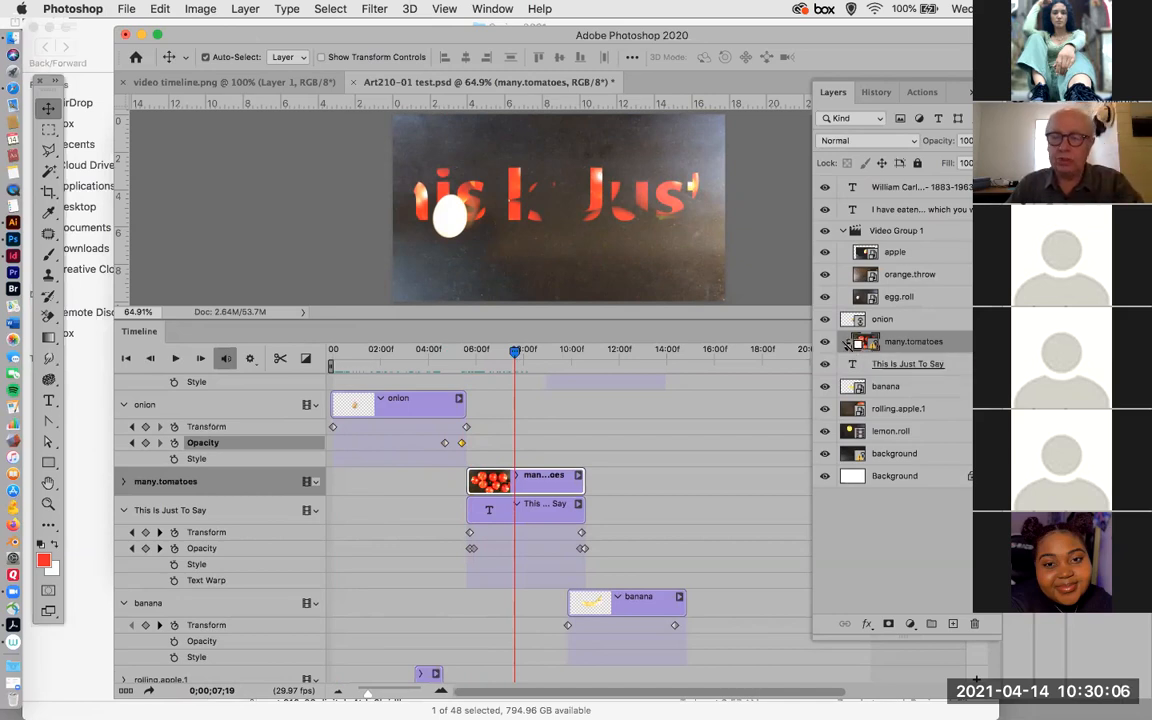
{"action": "left_click", "coordinate": [847, 348], "text": "alt"}
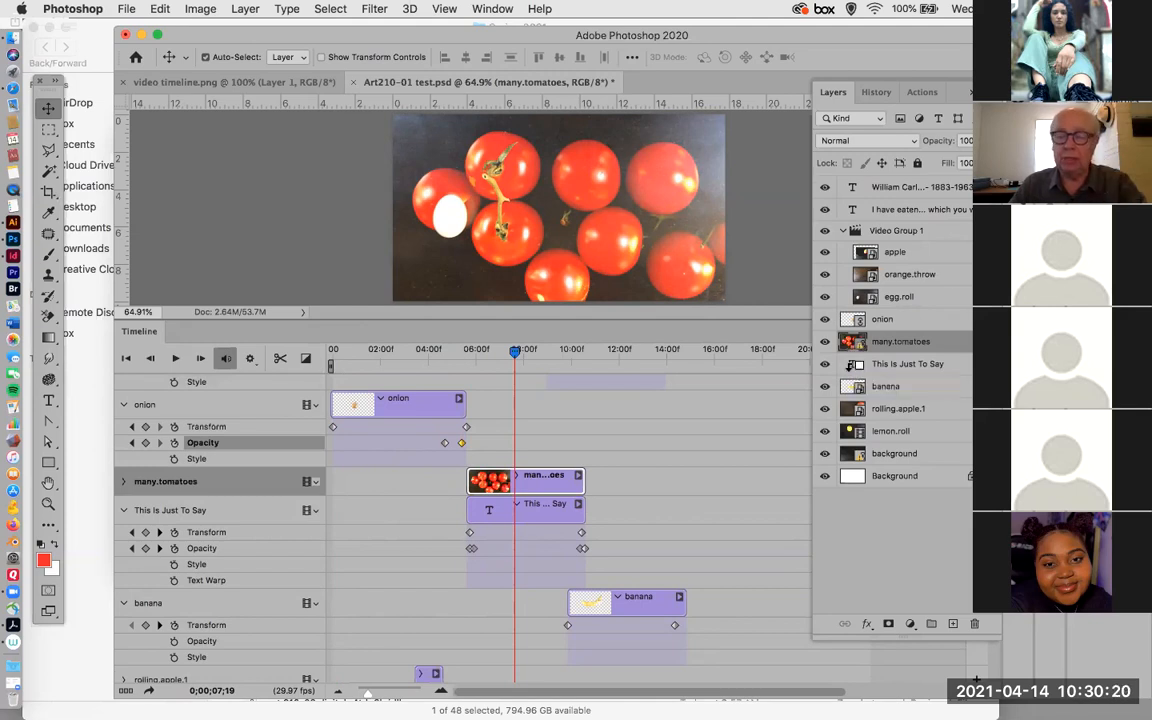
Look through the Layer commands, then clip many.tomatoes to the This Is Just To Say text again directly between the two layers.
{"action": "left_click", "coordinate": [244, 9]}
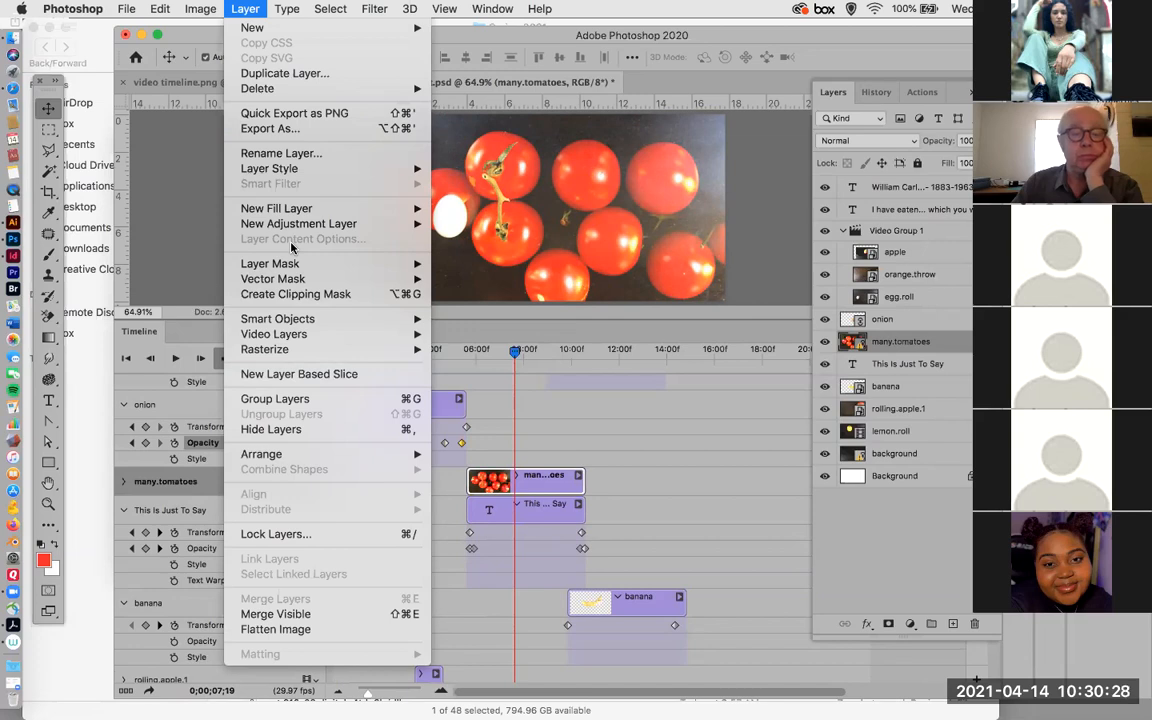
{"action": "mouse_move", "coordinate": [294, 170]}
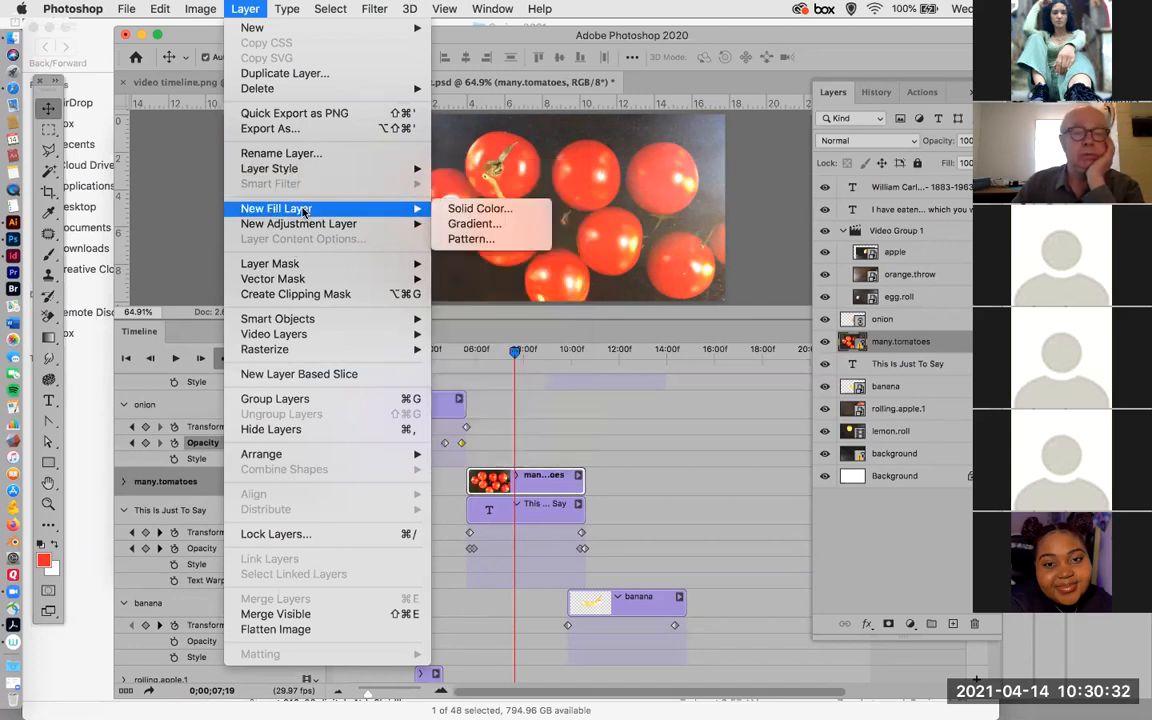
{"action": "mouse_move", "coordinate": [306, 224]}
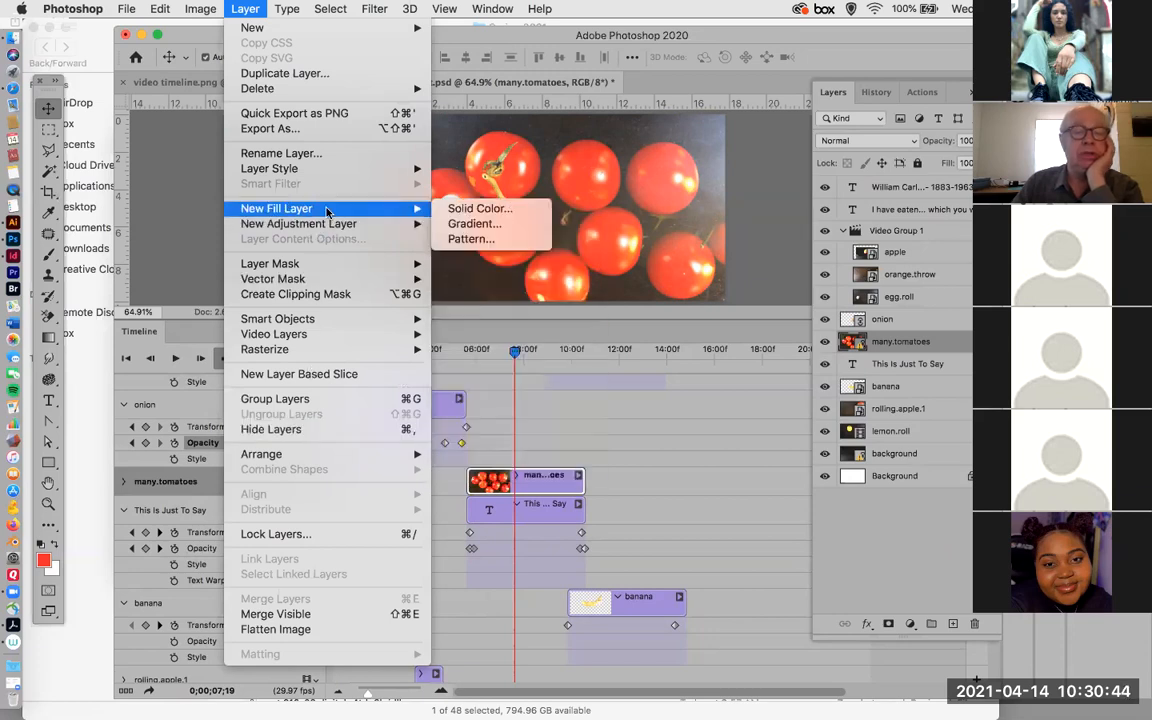
{"action": "mouse_move", "coordinate": [339, 170]}
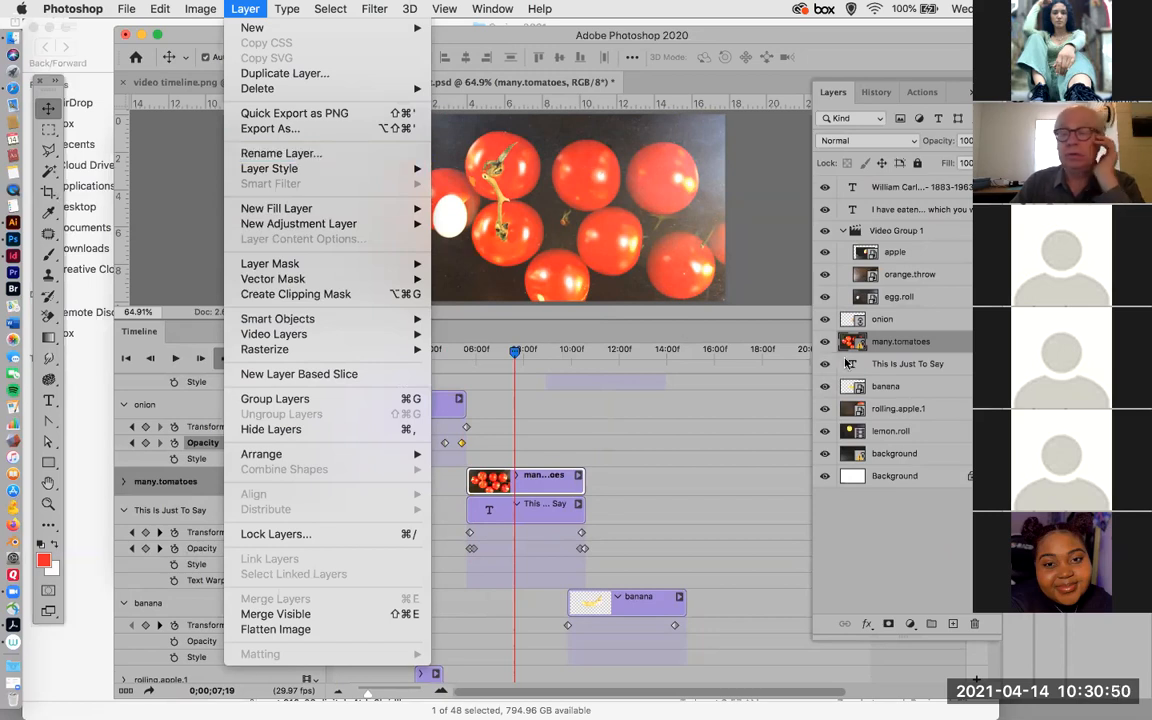
{"action": "left_click", "coordinate": [893, 357]}
{"action": "left_click_drag", "start_coordinate": [893, 356], "coordinate": [888, 352]}
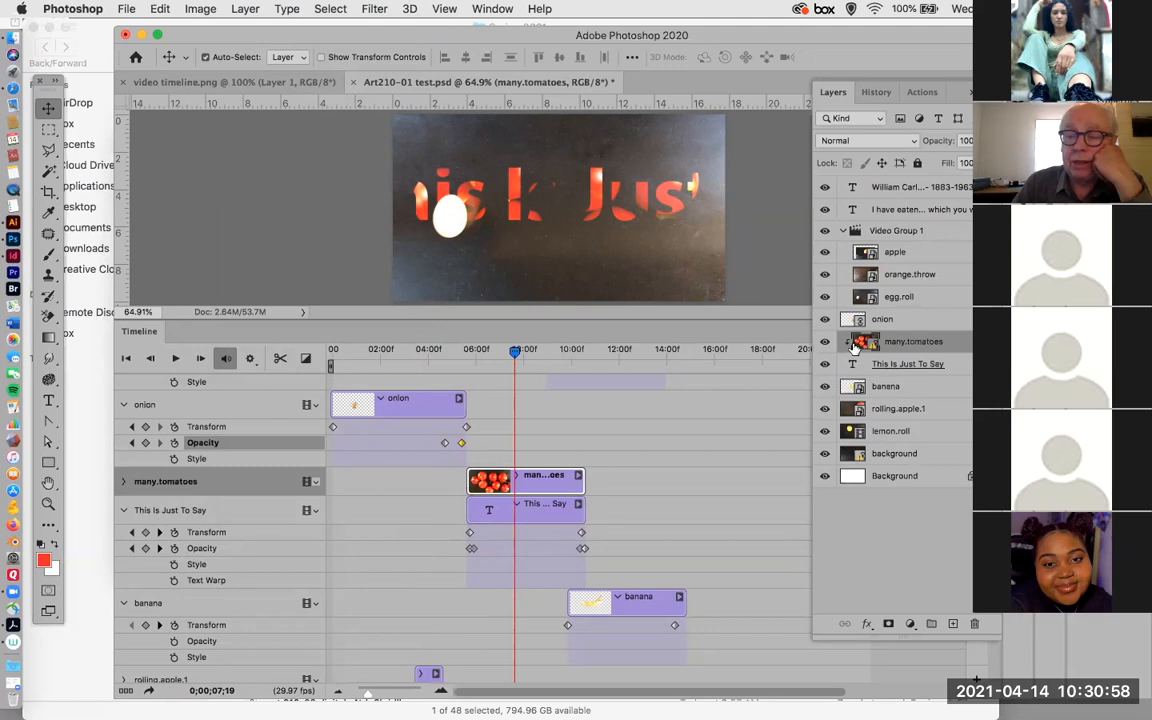
Apply Release Clipping Mask to the many.tomatoes layer and restore it with Create Clipping Mask.
{"action": "left_click", "coordinate": [245, 10]}
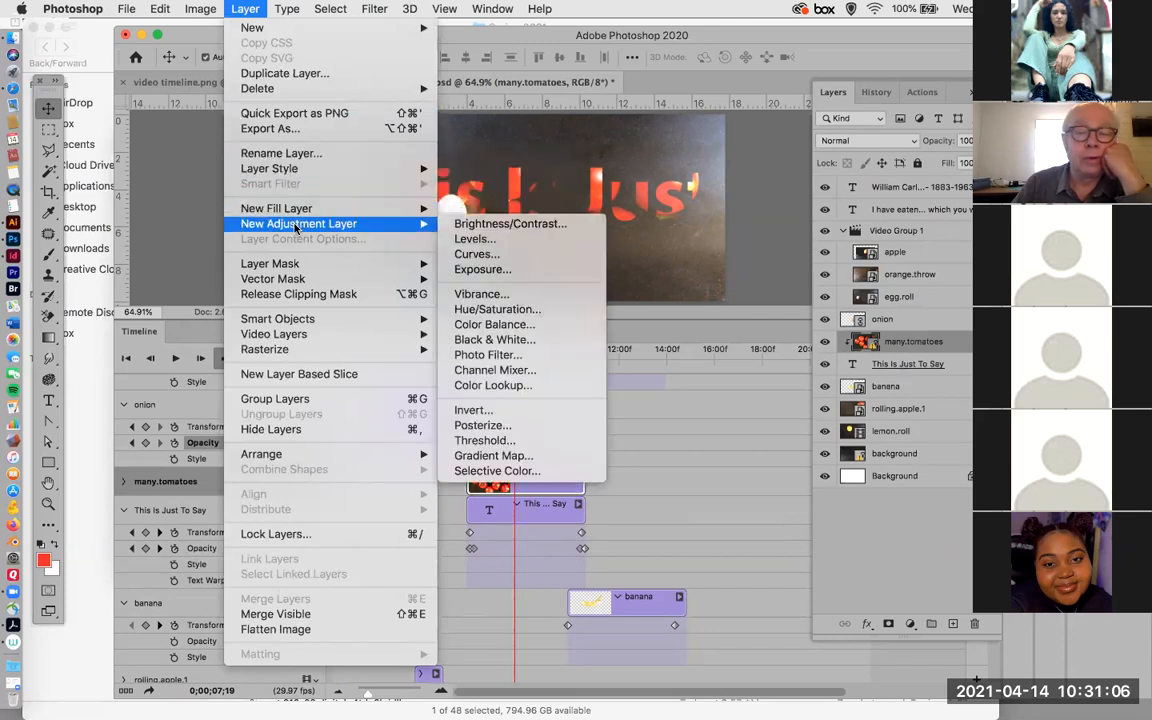
{"action": "mouse_move", "coordinate": [308, 281]}
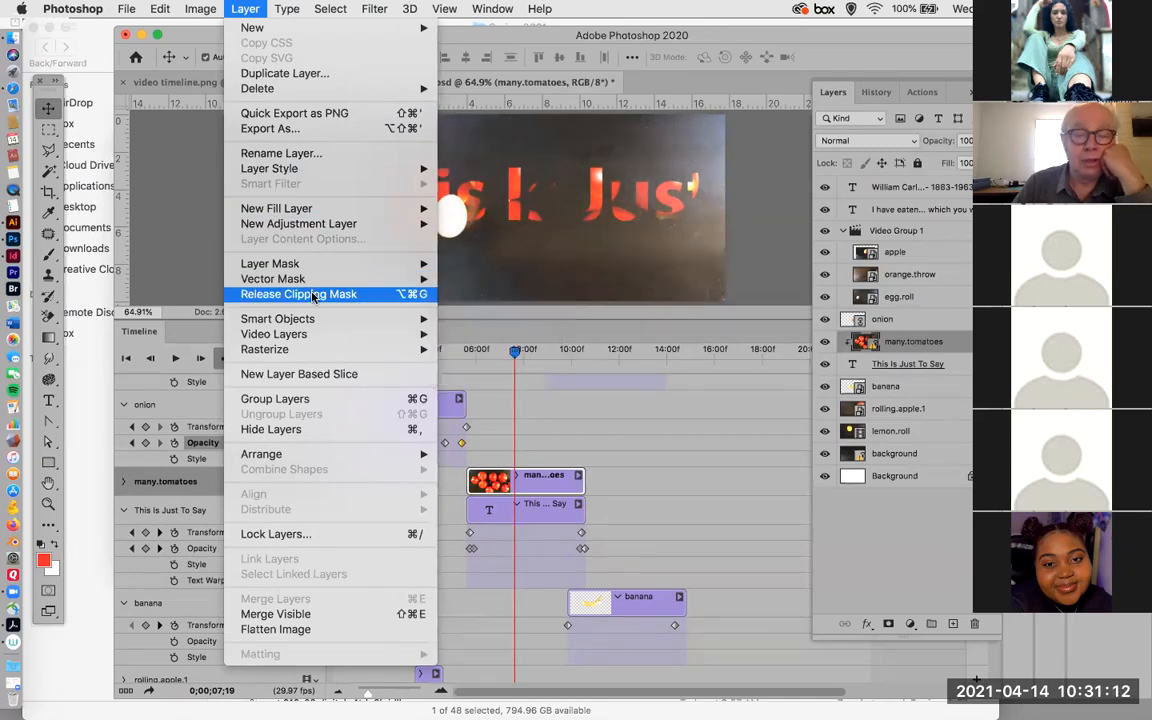
{"action": "left_click", "coordinate": [313, 294]}
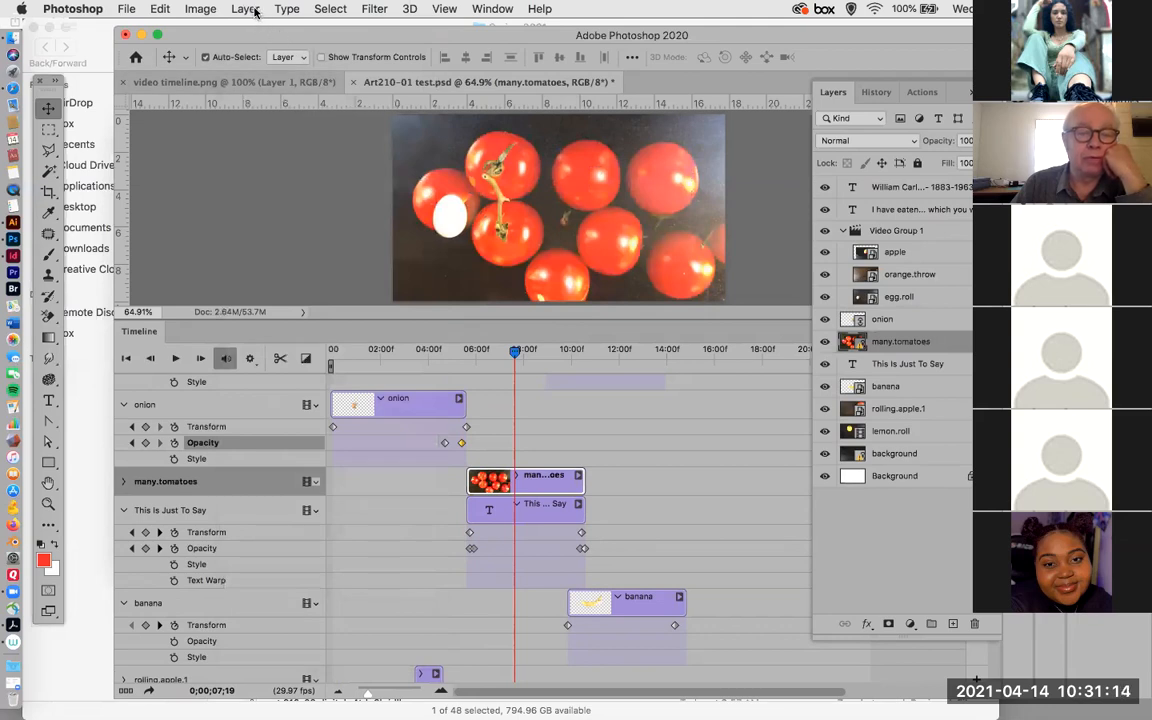
{"action": "left_click", "coordinate": [255, 12]}
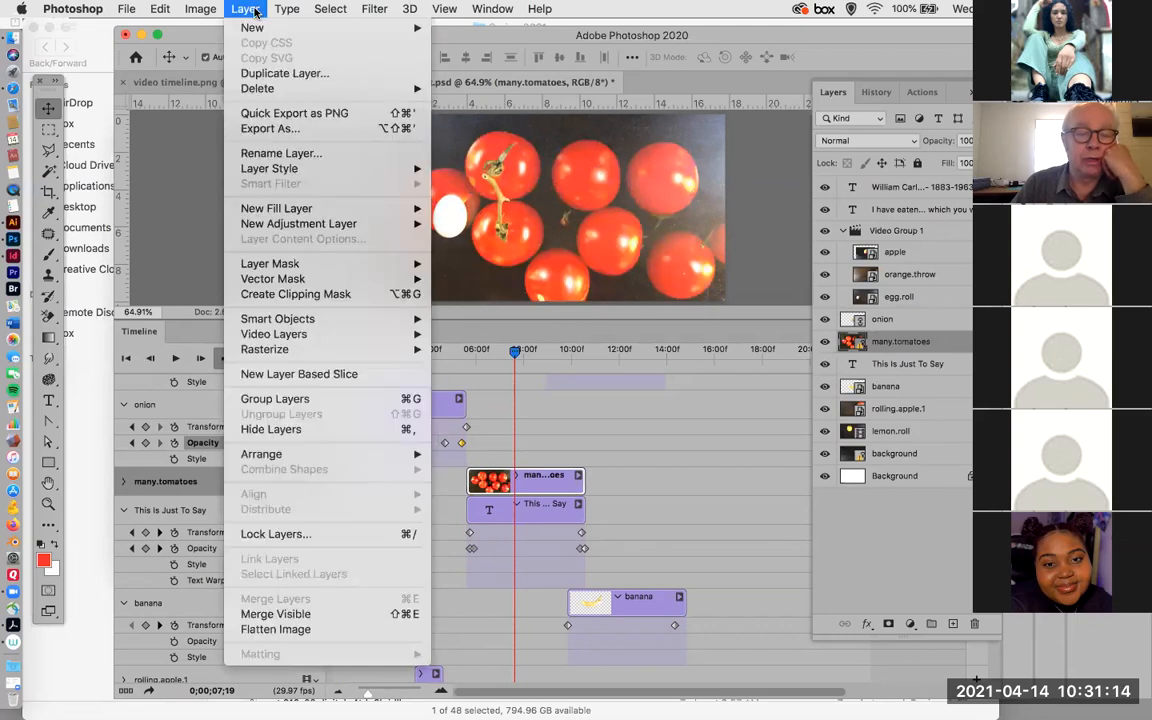
{"action": "left_click", "coordinate": [313, 296]}
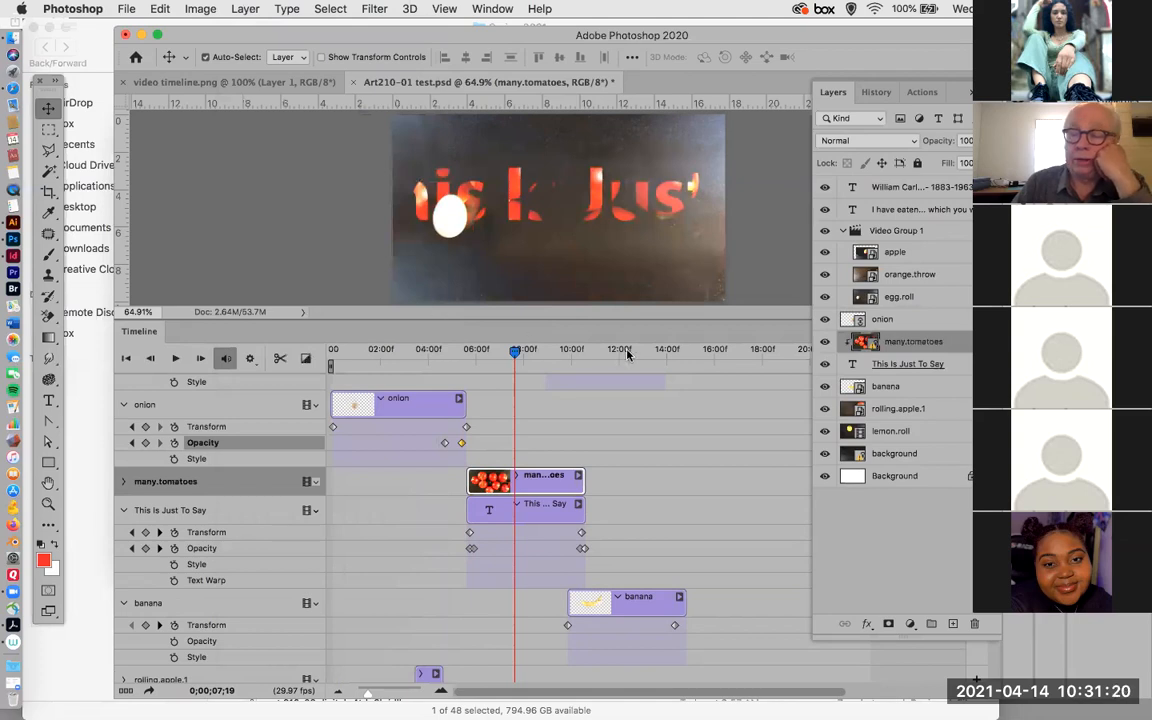
Scrub through 0;00;08;18 to 0;00;09;20 and review which tracks play there, from the lower video tracks up to Video Group 1.
{"action": "left_click_drag", "start_coordinate": [517, 357], "coordinate": [538, 357]}
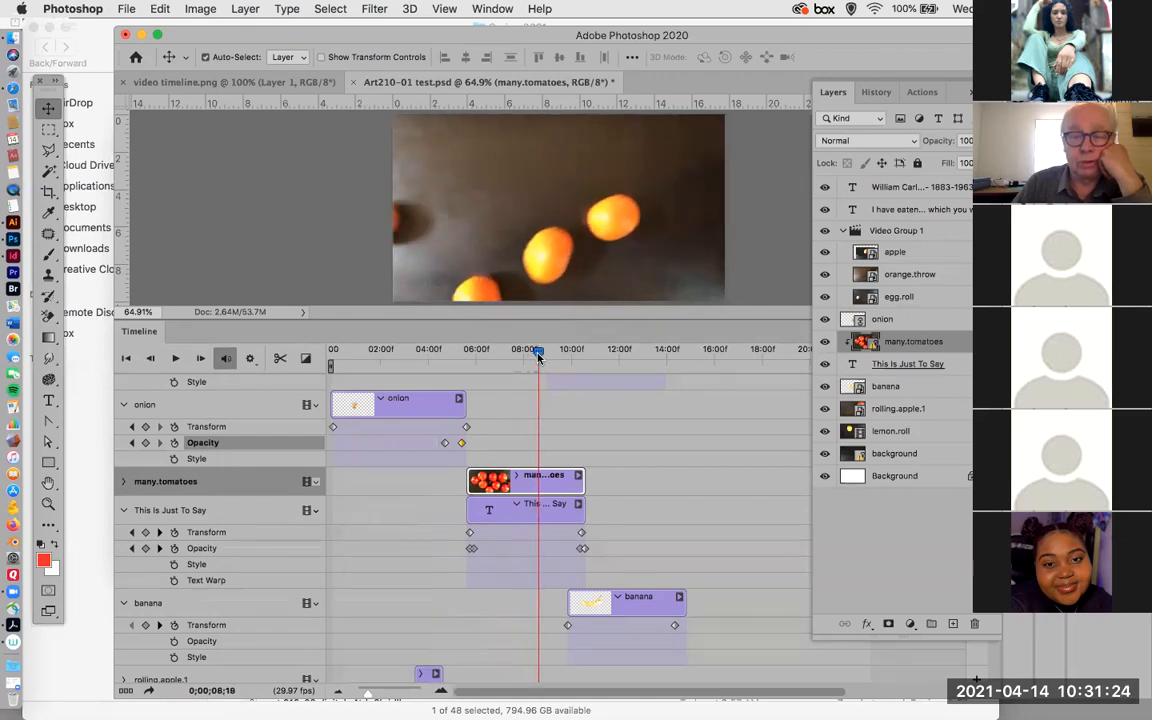
{"action": "scroll", "coordinate": [606, 467], "scroll_direction": "down", "scroll_amount": 3}
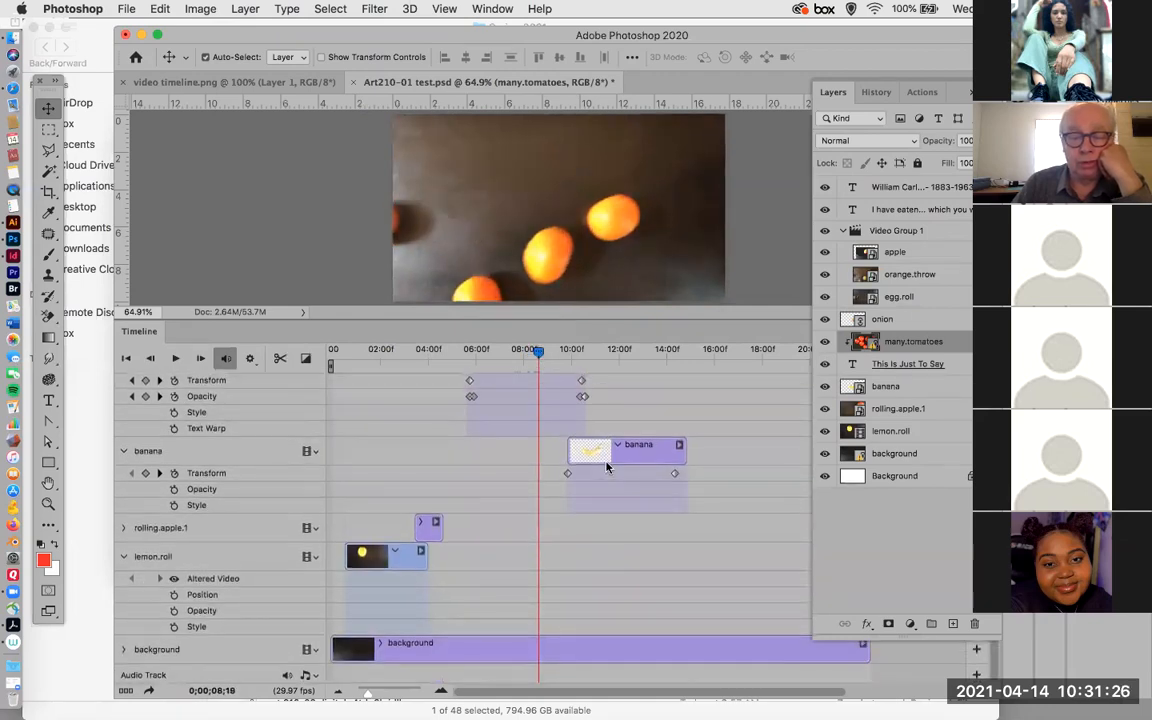
{"action": "scroll", "coordinate": [606, 467], "scroll_direction": "up", "scroll_amount": 2}
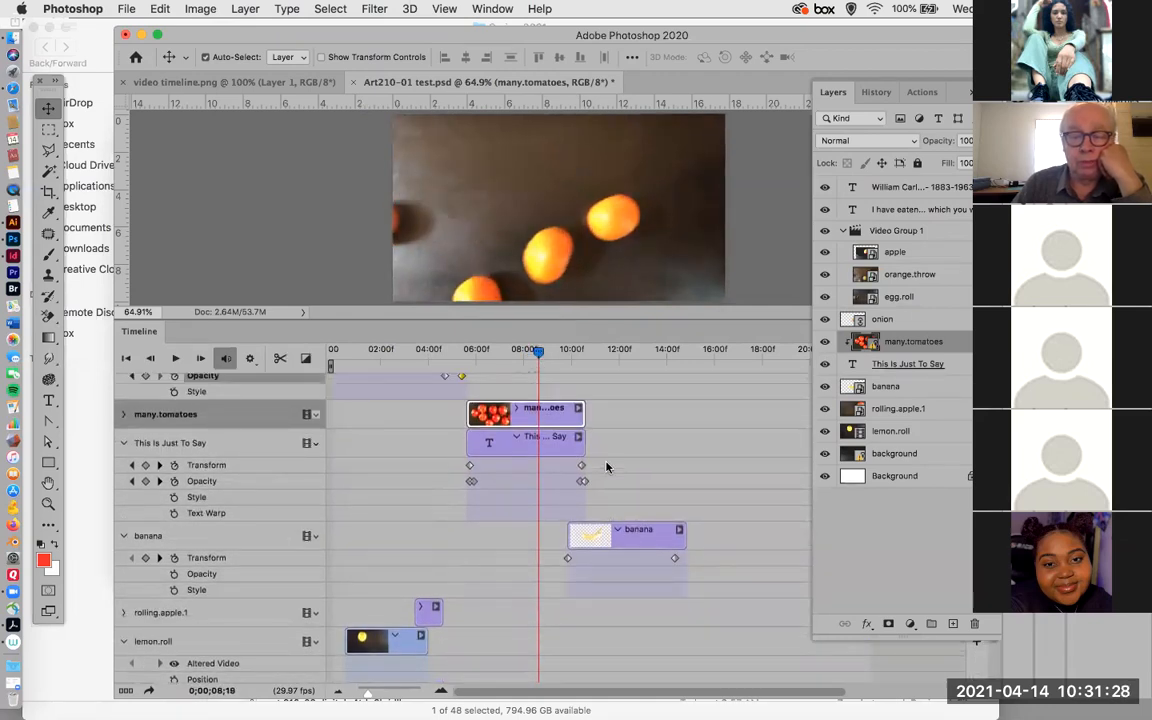
{"action": "scroll", "coordinate": [483, 462], "scroll_direction": "down", "scroll_amount": 2}
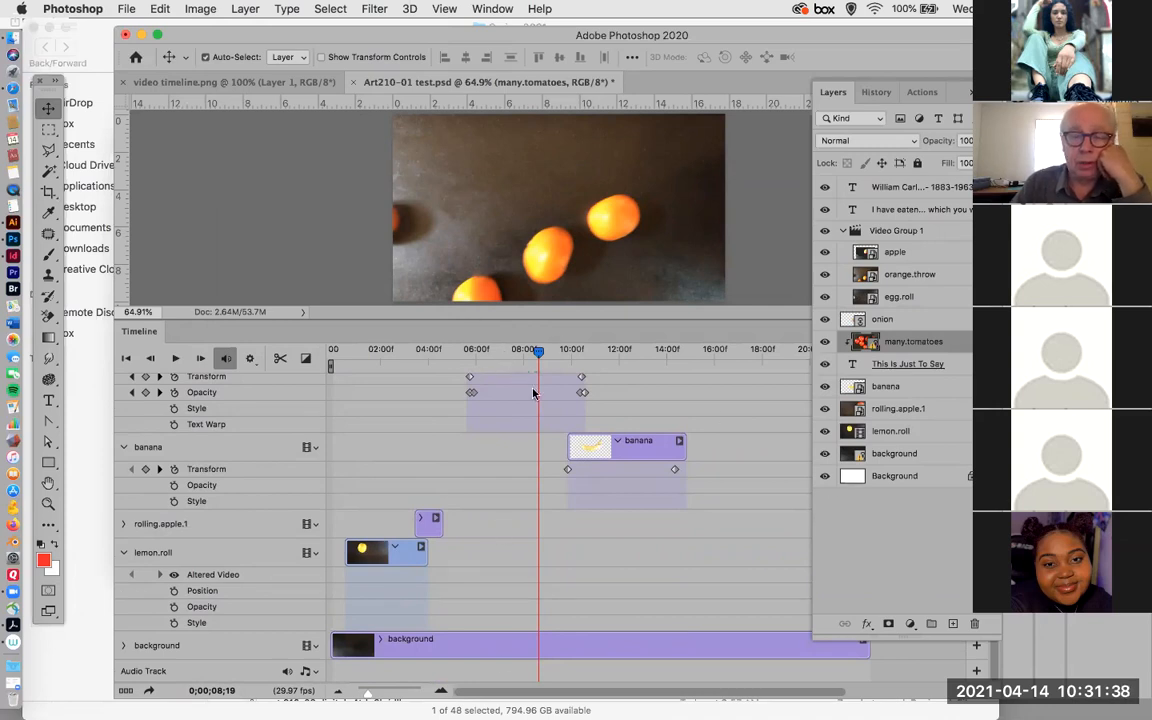
{"action": "scroll", "coordinate": [533, 393], "scroll_direction": "up", "scroll_amount": 3}
{"action": "left_click_drag", "start_coordinate": [538, 356], "coordinate": [563, 351]}
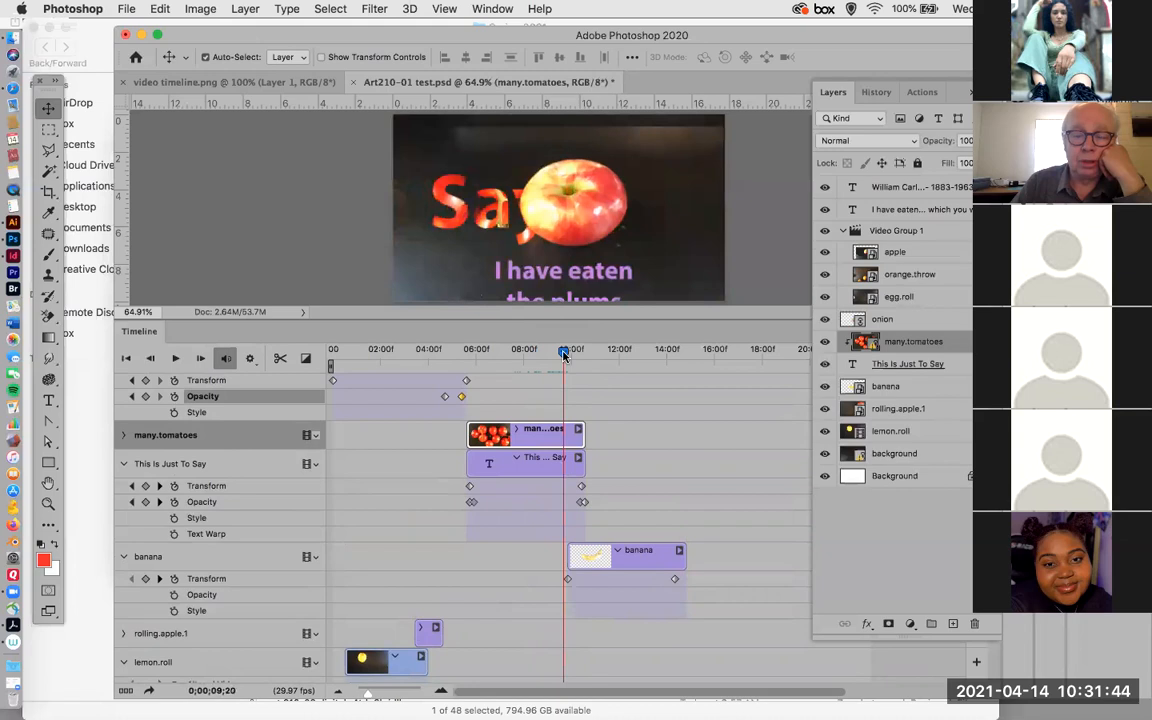
{"action": "scroll", "coordinate": [530, 430], "scroll_direction": "up", "scroll_amount": 3}
{"action": "scroll", "coordinate": [530, 430], "scroll_direction": "up", "scroll_amount": 1}
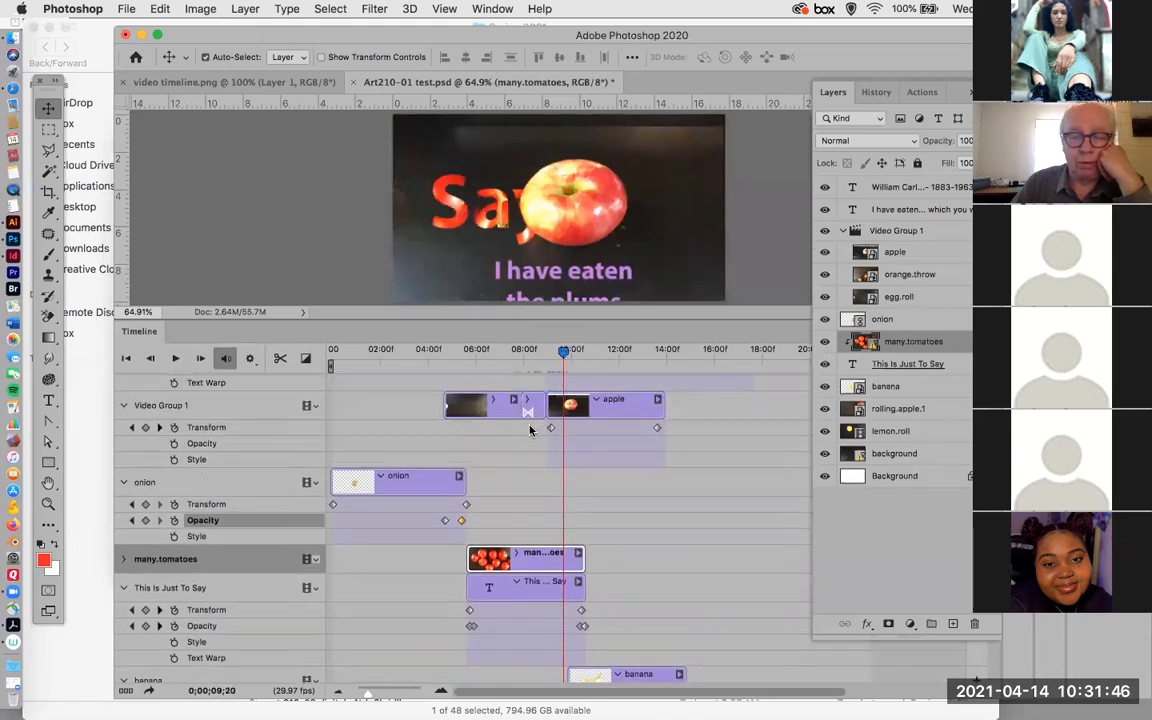
Scrub from the start of the apple clip at 0;00;09;02 to 0;00;09;27 and examine the tracks above it.
{"action": "left_click_drag", "start_coordinate": [567, 355], "coordinate": [548, 355]}
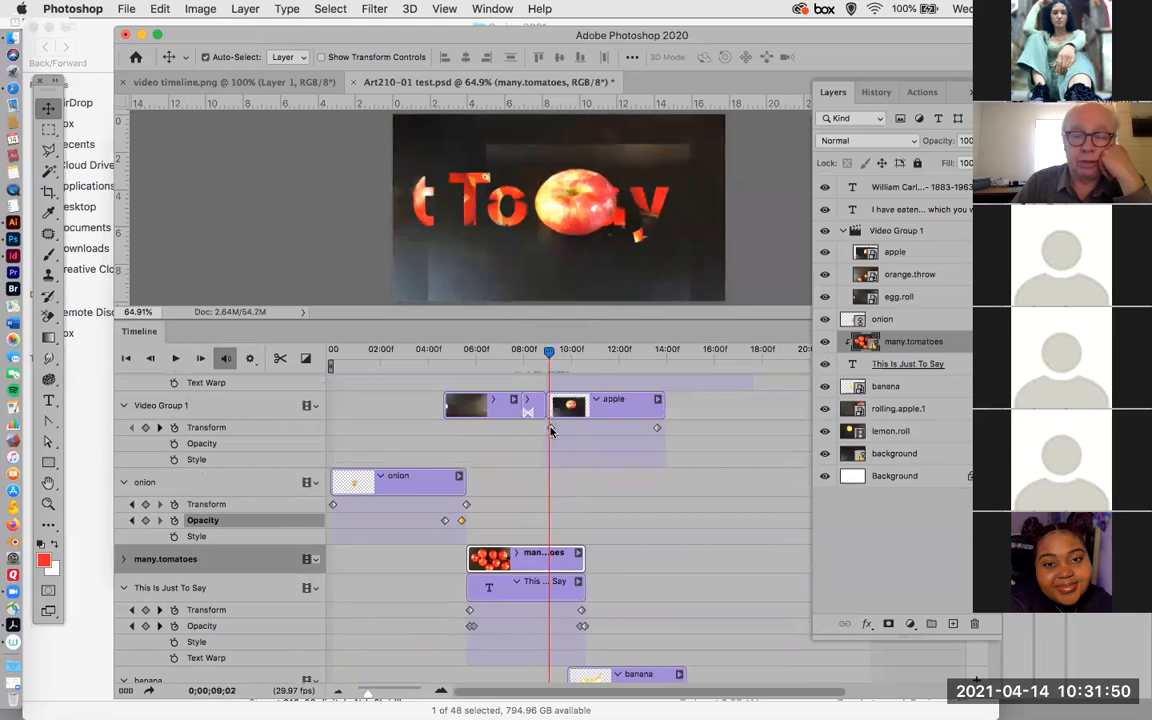
{"action": "left_click_drag", "start_coordinate": [548, 355], "coordinate": [569, 362]}
{"action": "scroll", "coordinate": [586, 400], "scroll_direction": "up", "scroll_amount": 2}
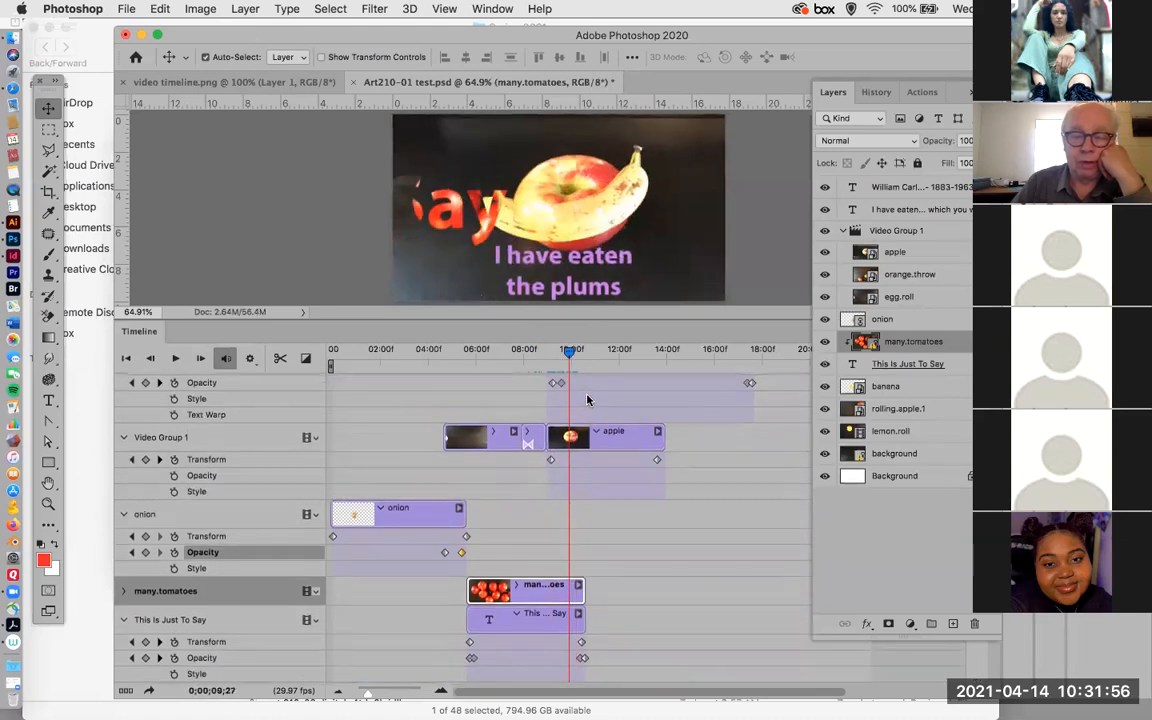
{"action": "scroll", "coordinate": [586, 400], "scroll_direction": "up", "scroll_amount": 4}
Place the playhead at 0;00;09;26, enable Opacity keyframing on the banana track and set the layer's opacity to 0%.
{"action": "scroll", "coordinate": [587, 400], "scroll_direction": "down", "scroll_amount": 15}
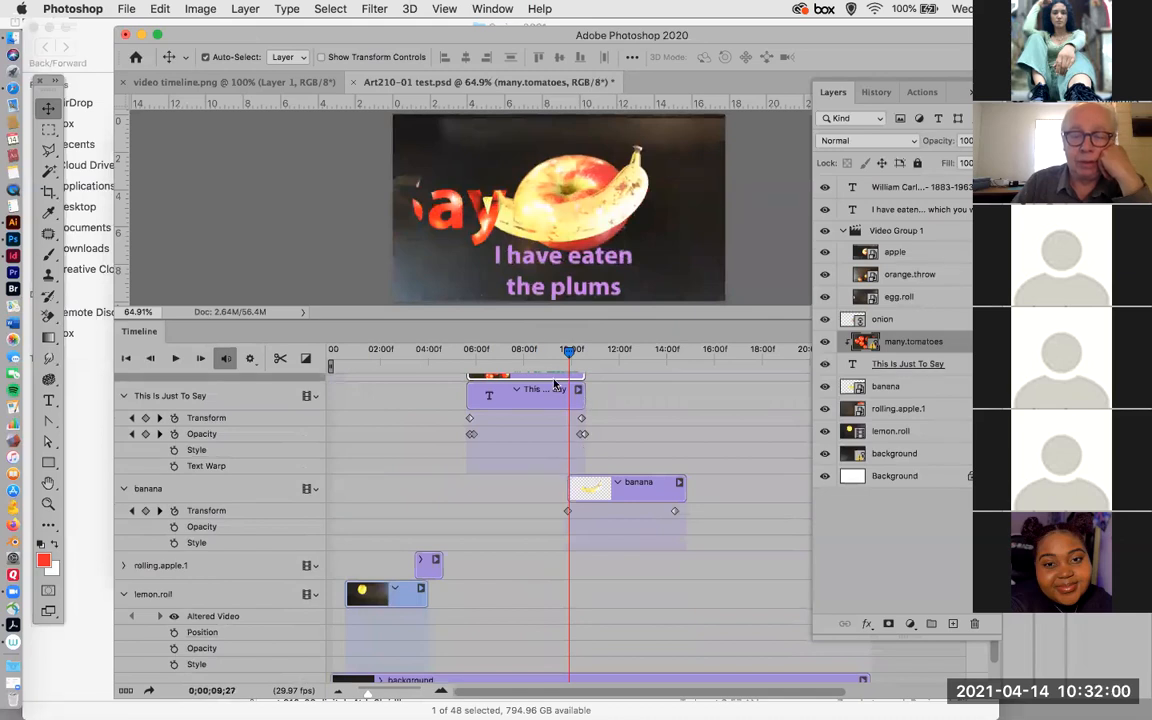
{"action": "mouse_move", "coordinate": [568, 352]}
{"action": "left_mouse_down"}
{"action": "mouse_move", "coordinate": [545, 355]}
{"action": "mouse_move", "coordinate": [569, 357]}
{"action": "left_mouse_up"}
{"action": "left_click_drag", "start_coordinate": [565, 357], "coordinate": [568, 358]}
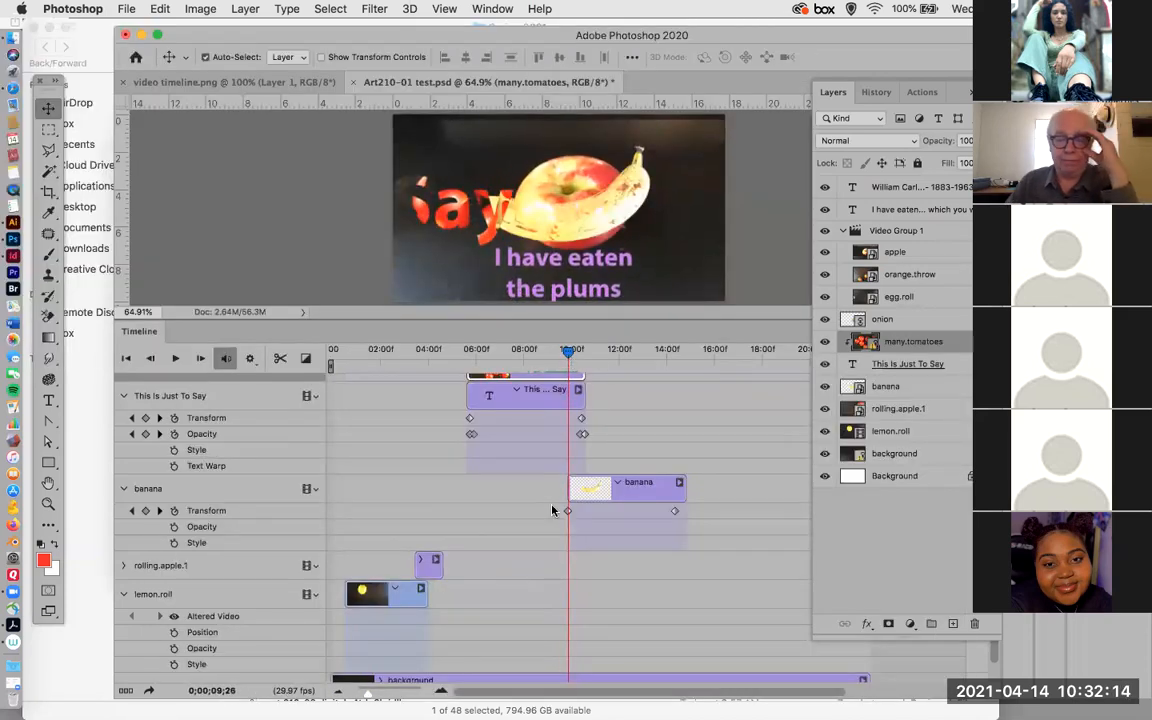
{"action": "left_click", "coordinate": [174, 527]}
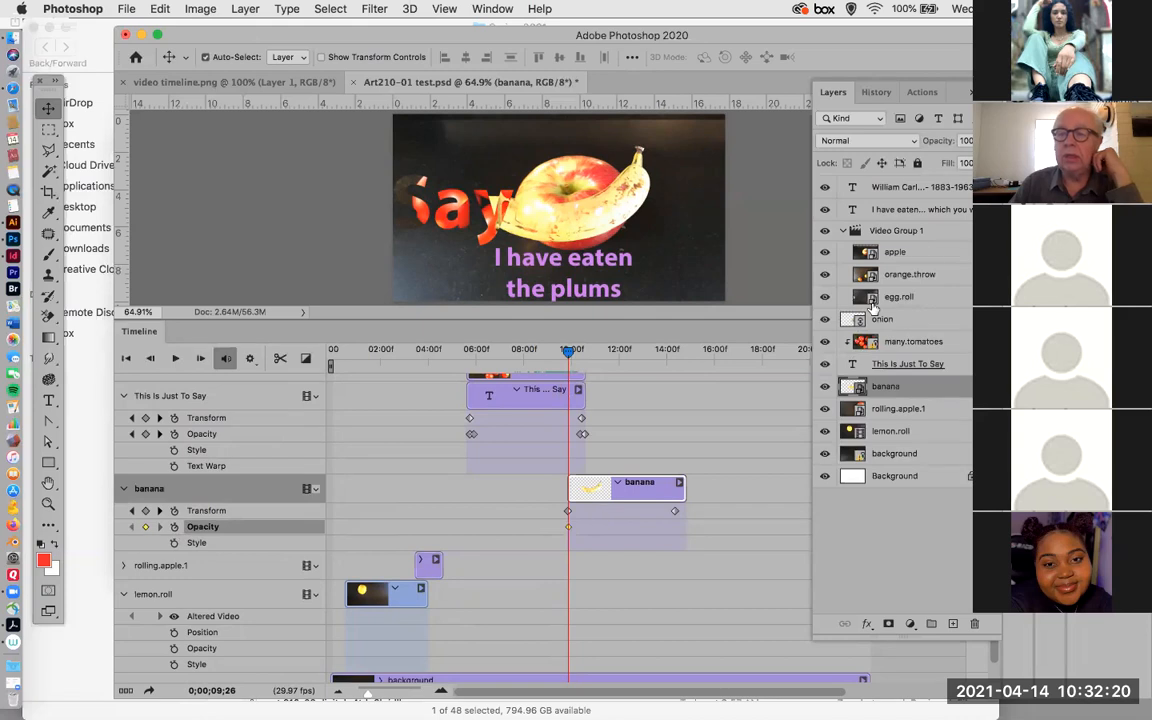
{"action": "left_click", "coordinate": [986, 141]}
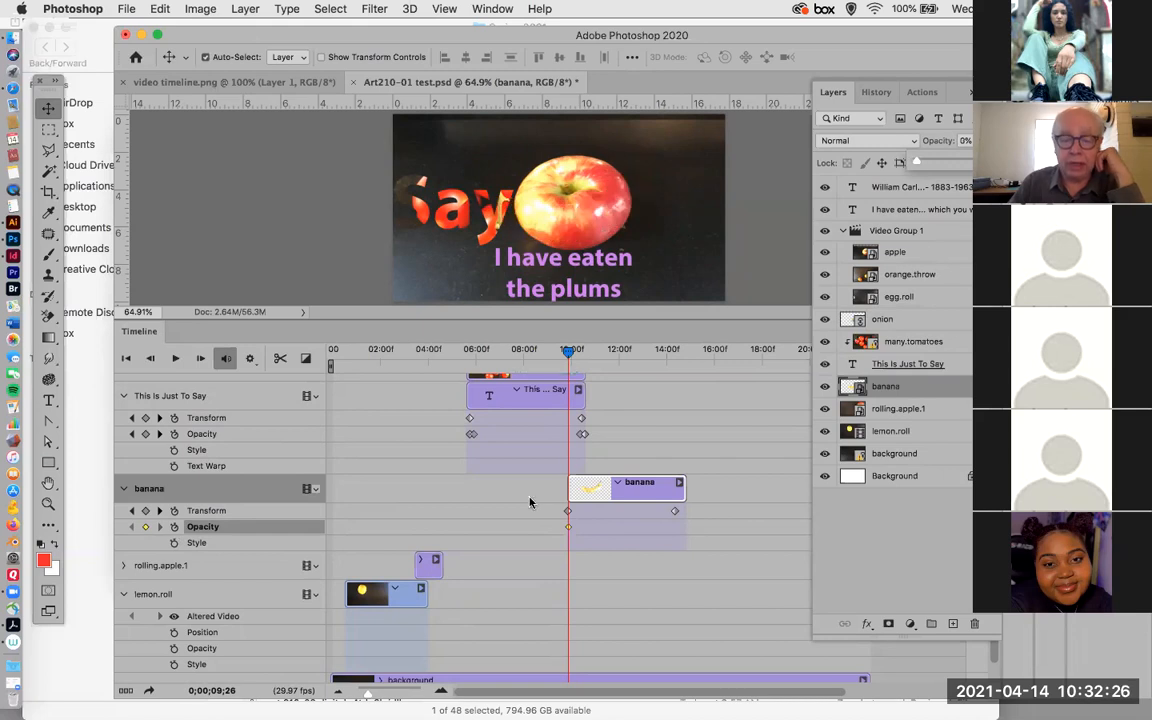
Add a second banana Opacity keyframe at 0;00;10;09 by raising the layer's opacity to 100%.
{"action": "left_click_drag", "start_coordinate": [567, 354], "coordinate": [577, 351]}
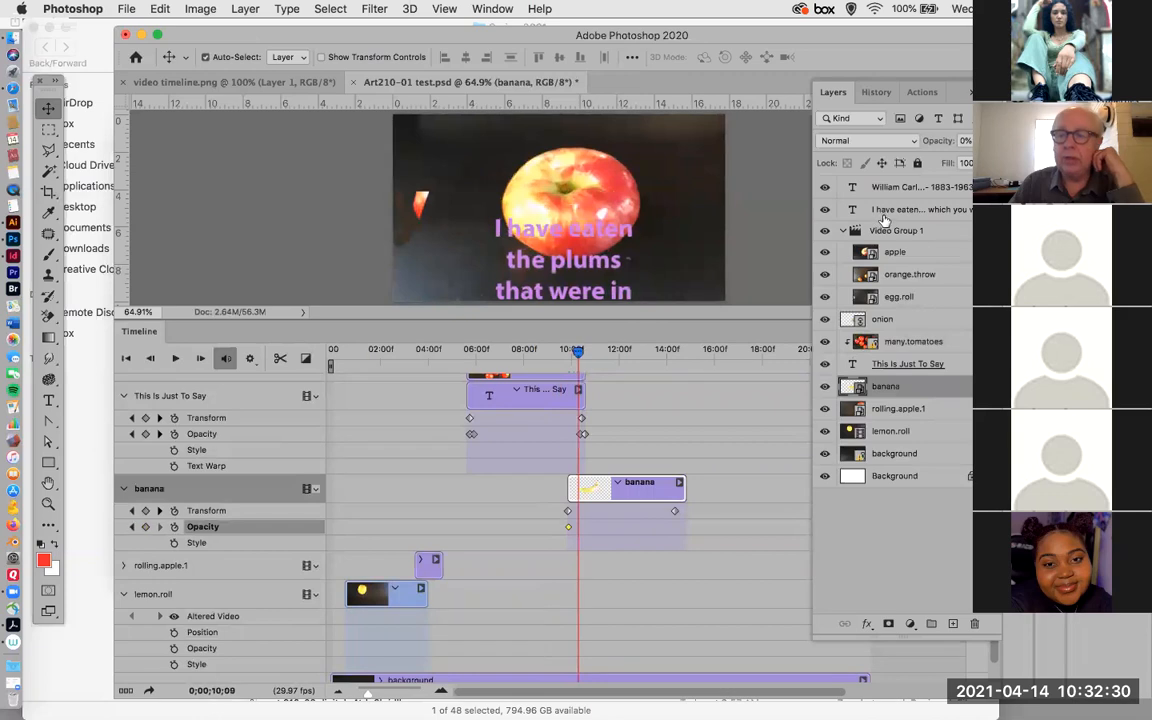
{"action": "left_click", "coordinate": [985, 141]}
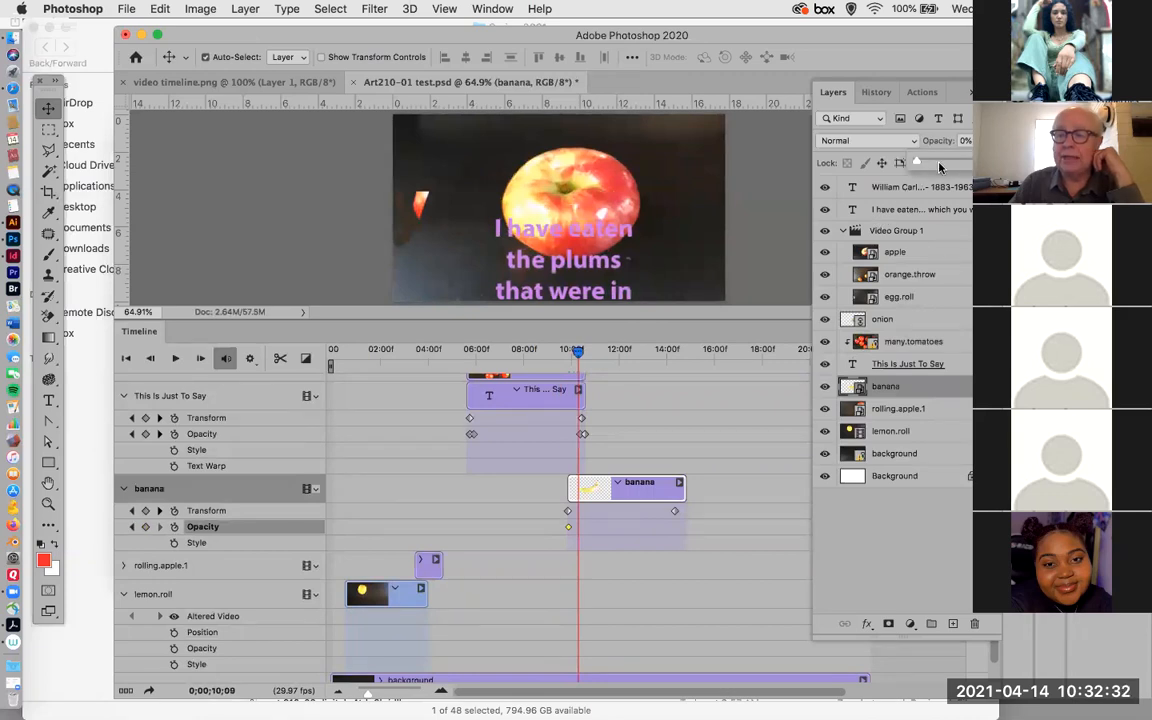
{"action": "left_click_drag", "start_coordinate": [914, 166], "coordinate": [1010, 166]}
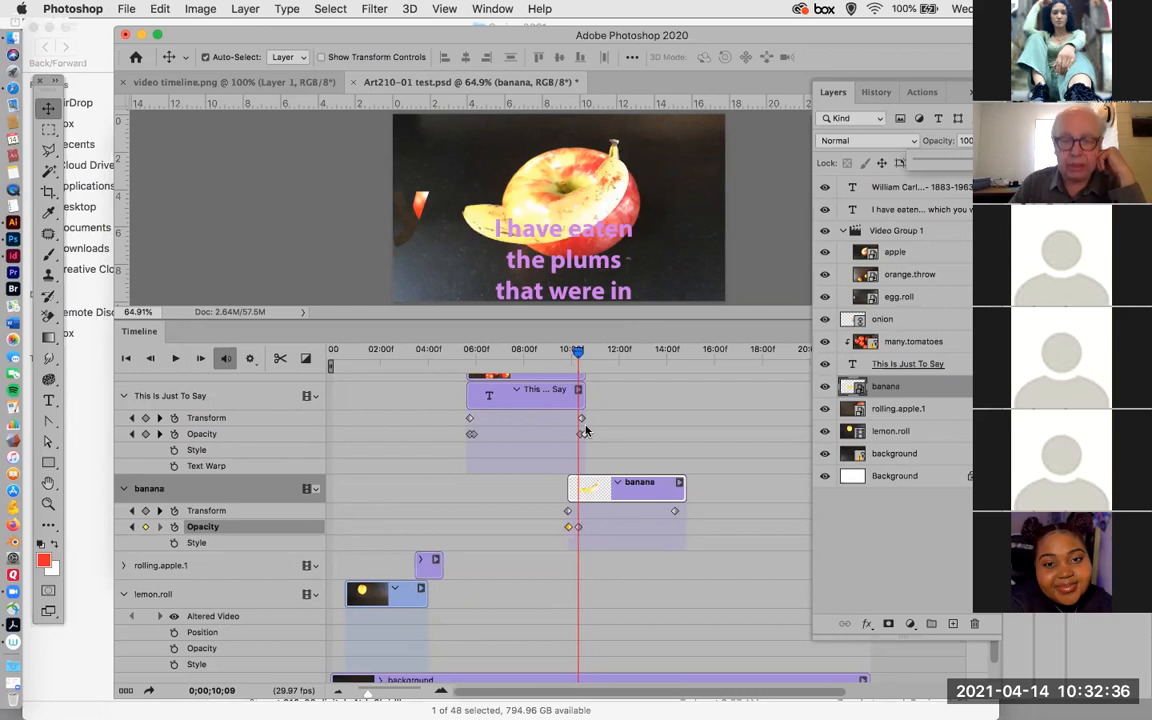
Play back the banana's fade-in from 0;00;09;22 and again from 0;00;08;22.
{"action": "left_click_drag", "start_coordinate": [578, 354], "coordinate": [566, 354]}
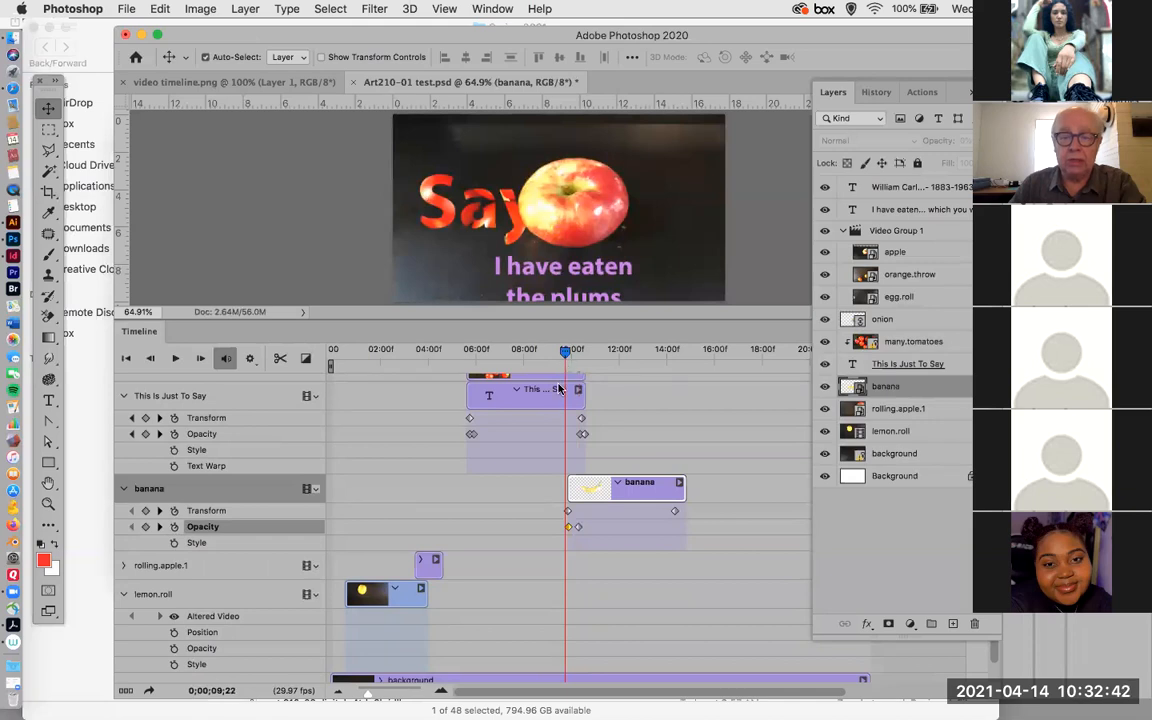
{"action": "key", "text": "space"}
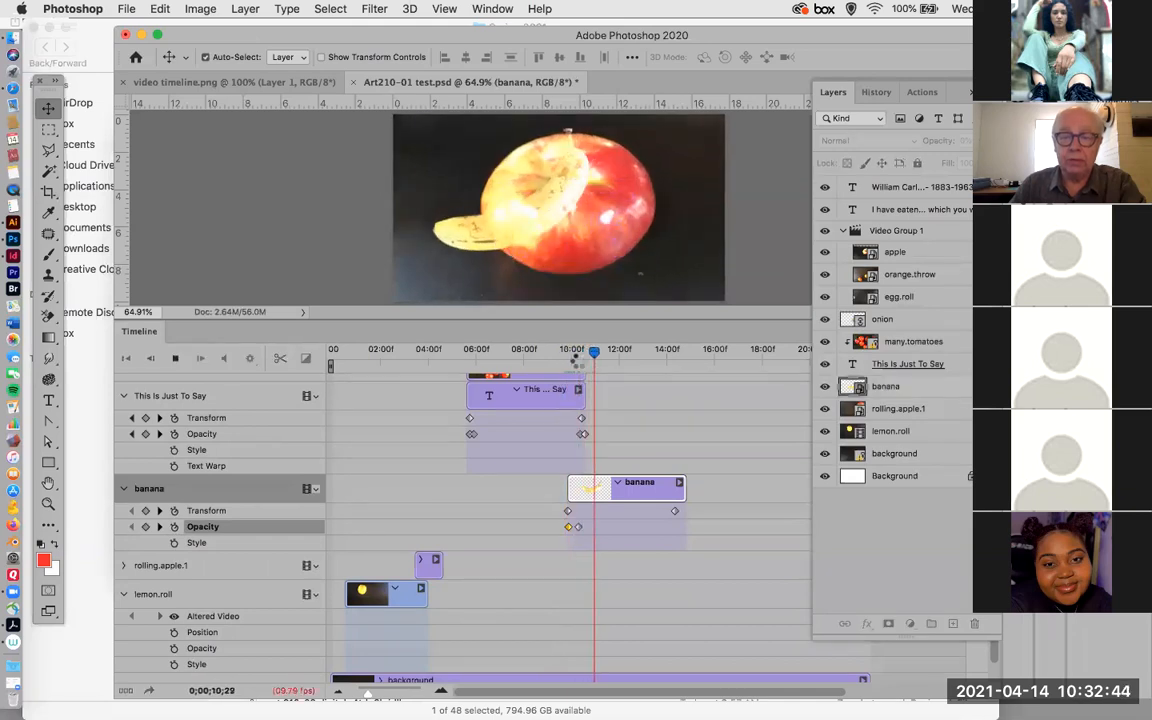
{"action": "left_click_drag", "start_coordinate": [578, 356], "coordinate": [541, 367]}
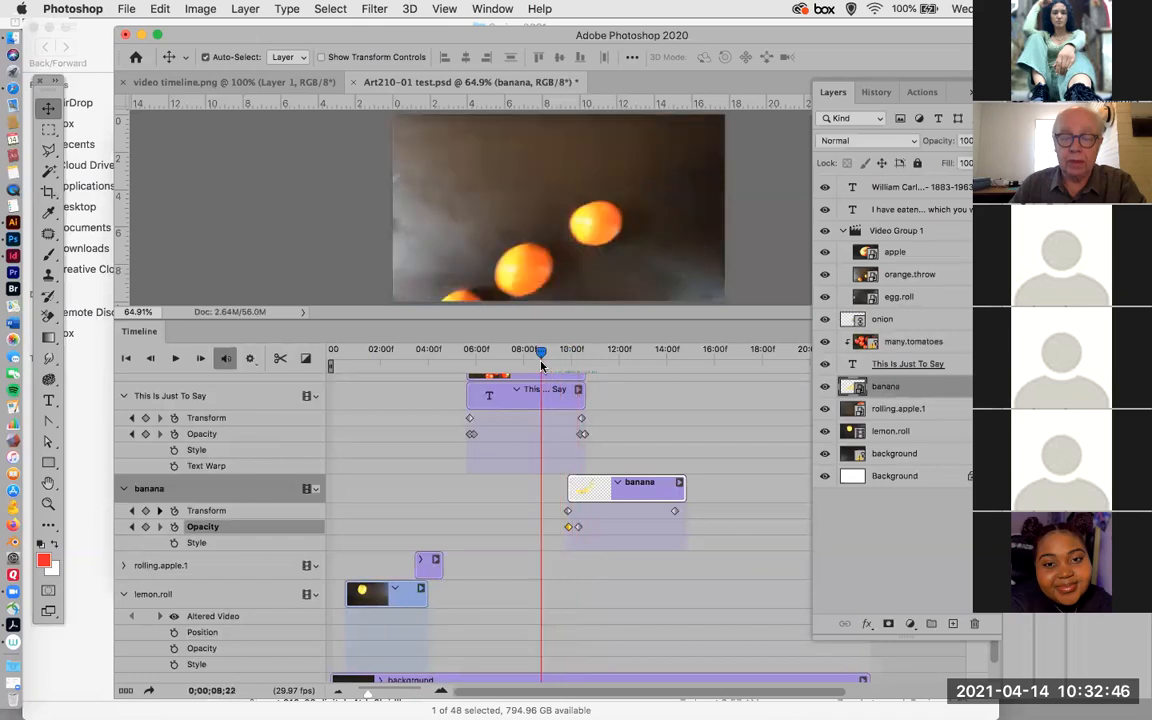
{"action": "key", "text": "space"}
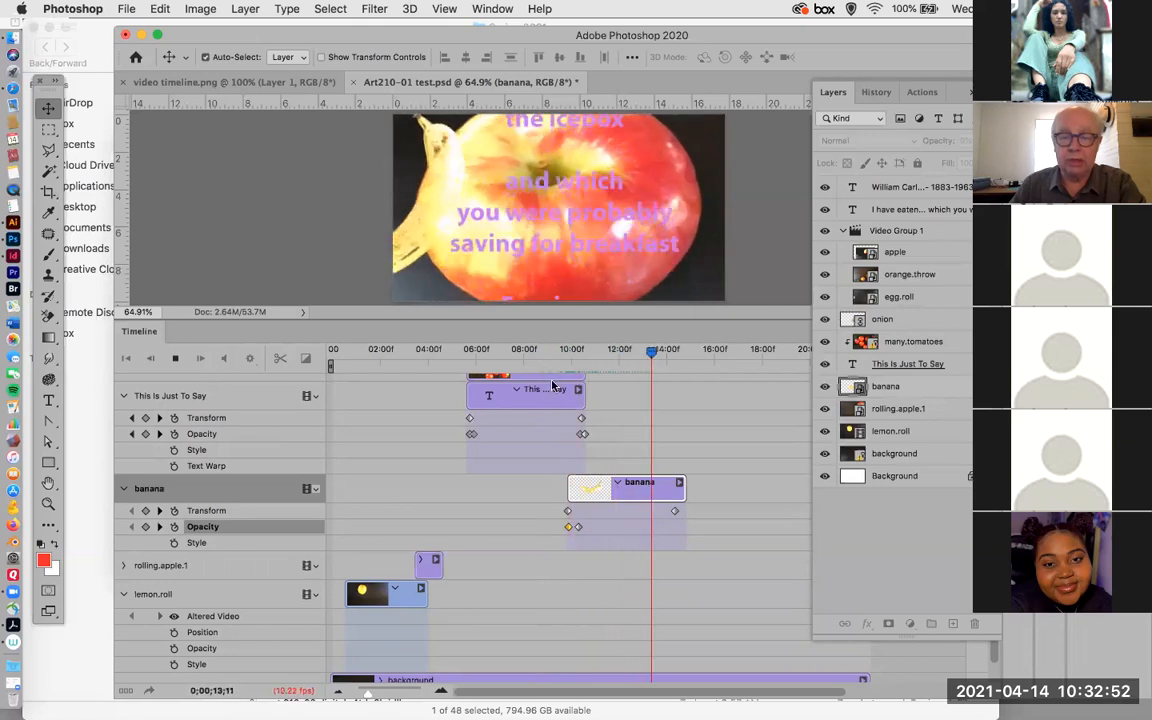
Stop playback and scrub back and forth between 0;00;09;03 and 0;00;13;18, examining the apple, banana and poem text animation.
{"action": "key", "text": "space"}
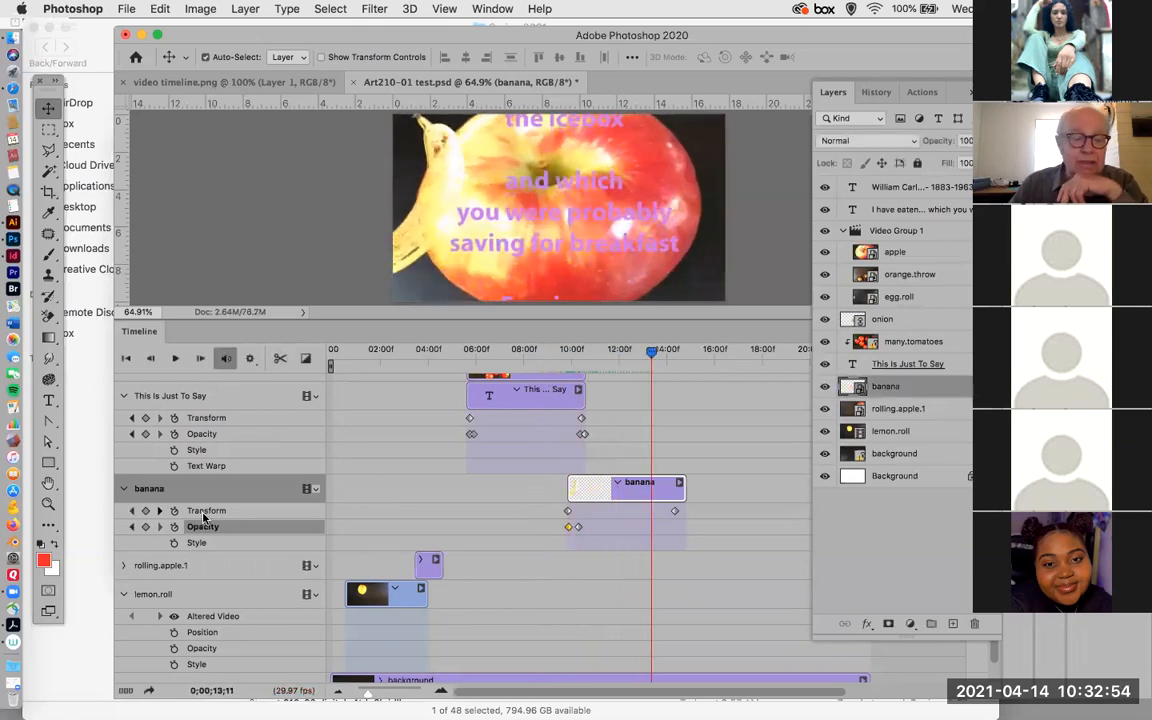
{"action": "mouse_move", "coordinate": [650, 352]}
{"action": "left_mouse_down"}
{"action": "mouse_move", "coordinate": [666, 354]}
{"action": "mouse_move", "coordinate": [657, 357]}
{"action": "left_mouse_up"}
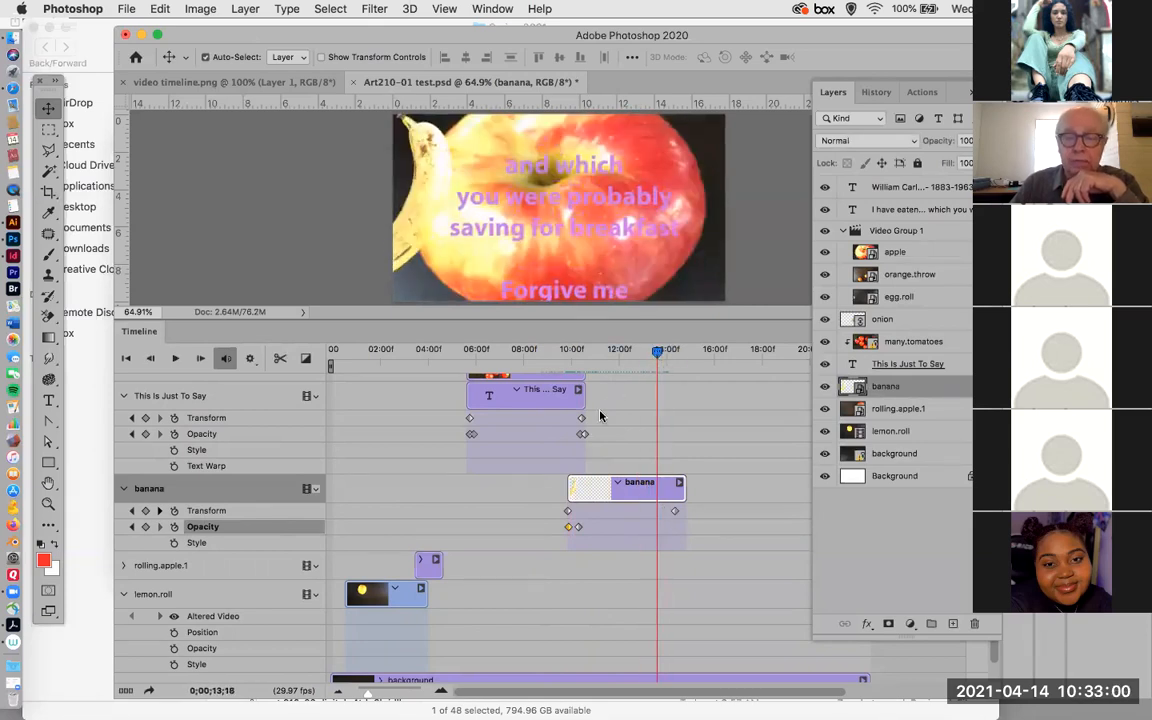
{"action": "scroll", "coordinate": [600, 412], "scroll_direction": "up", "scroll_amount": 10}
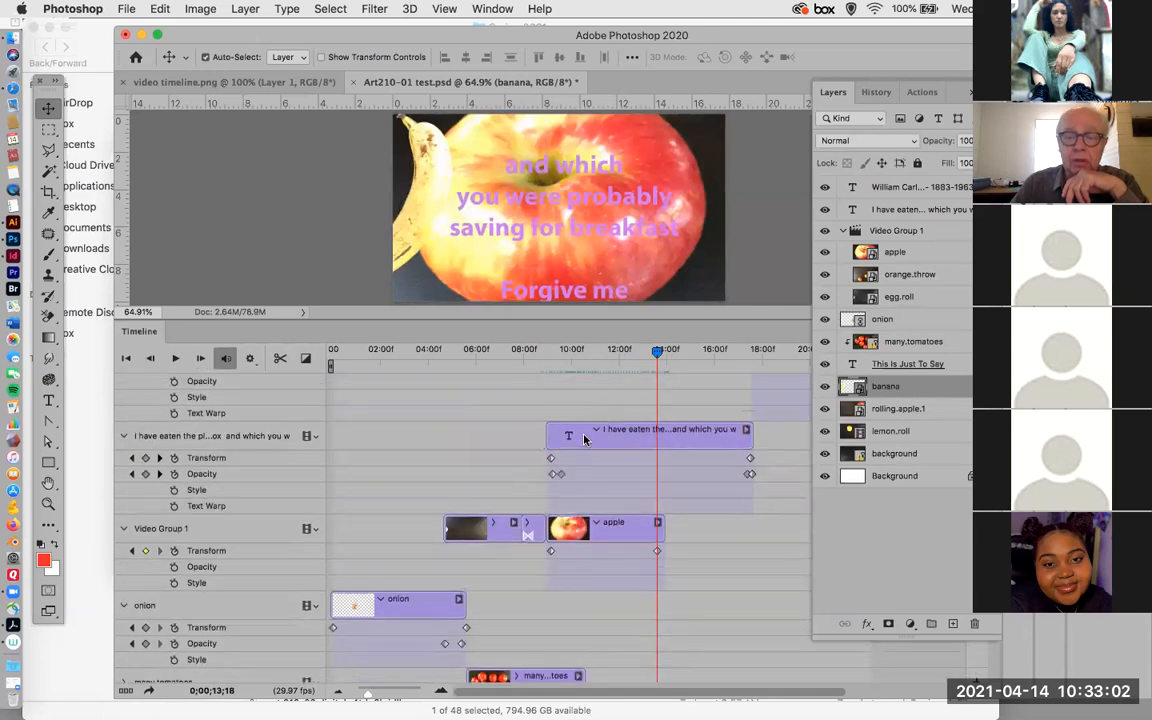
{"action": "left_click_drag", "start_coordinate": [656, 354], "coordinate": [549, 382]}
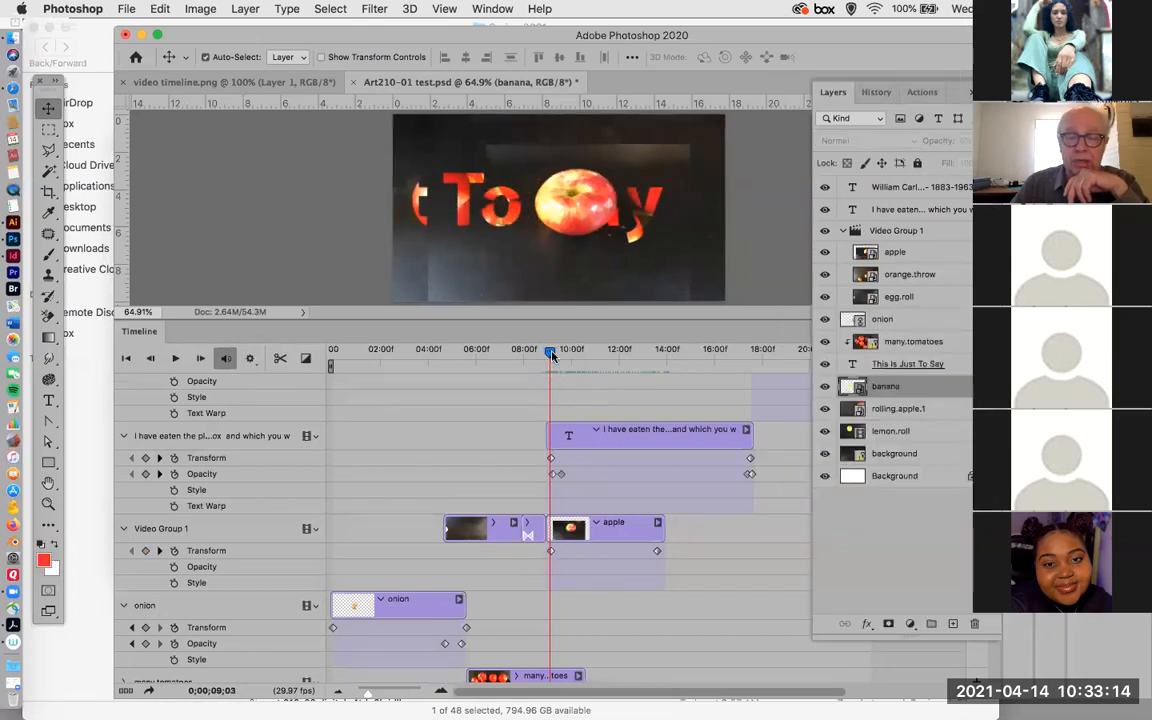
{"action": "left_click_drag", "start_coordinate": [551, 356], "coordinate": [649, 372]}
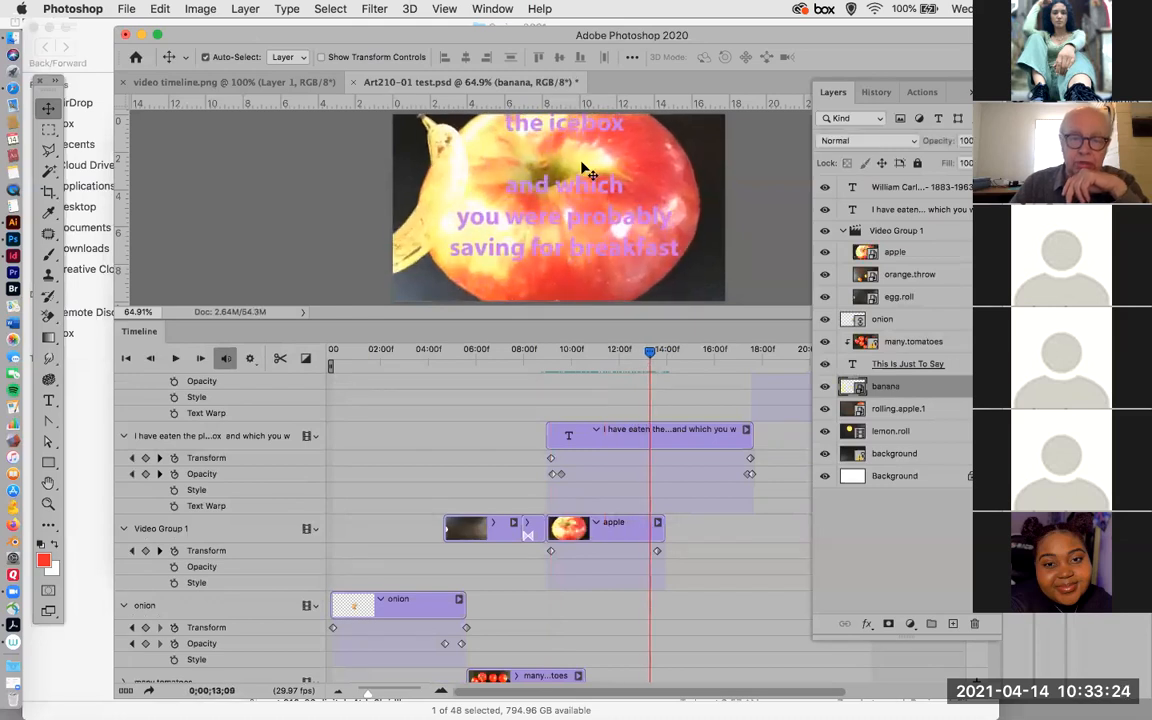
{"action": "left_click_drag", "start_coordinate": [648, 356], "coordinate": [557, 390]}
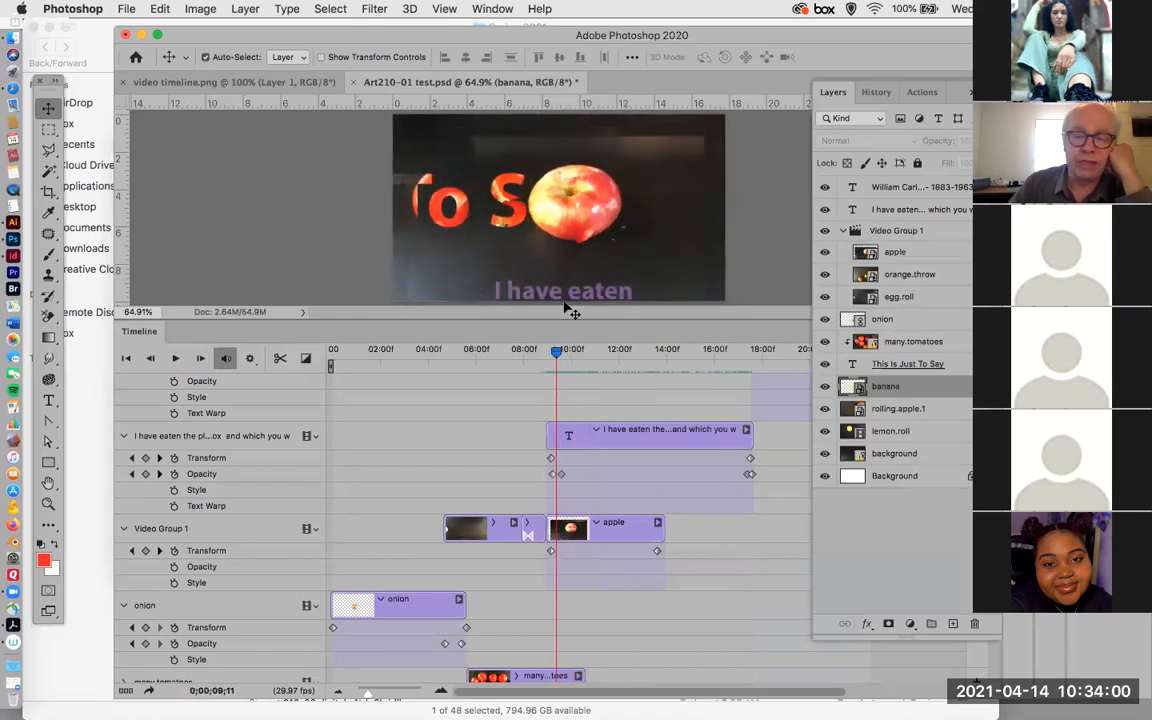
{"action": "left_click_drag", "start_coordinate": [556, 353], "coordinate": [593, 355]}
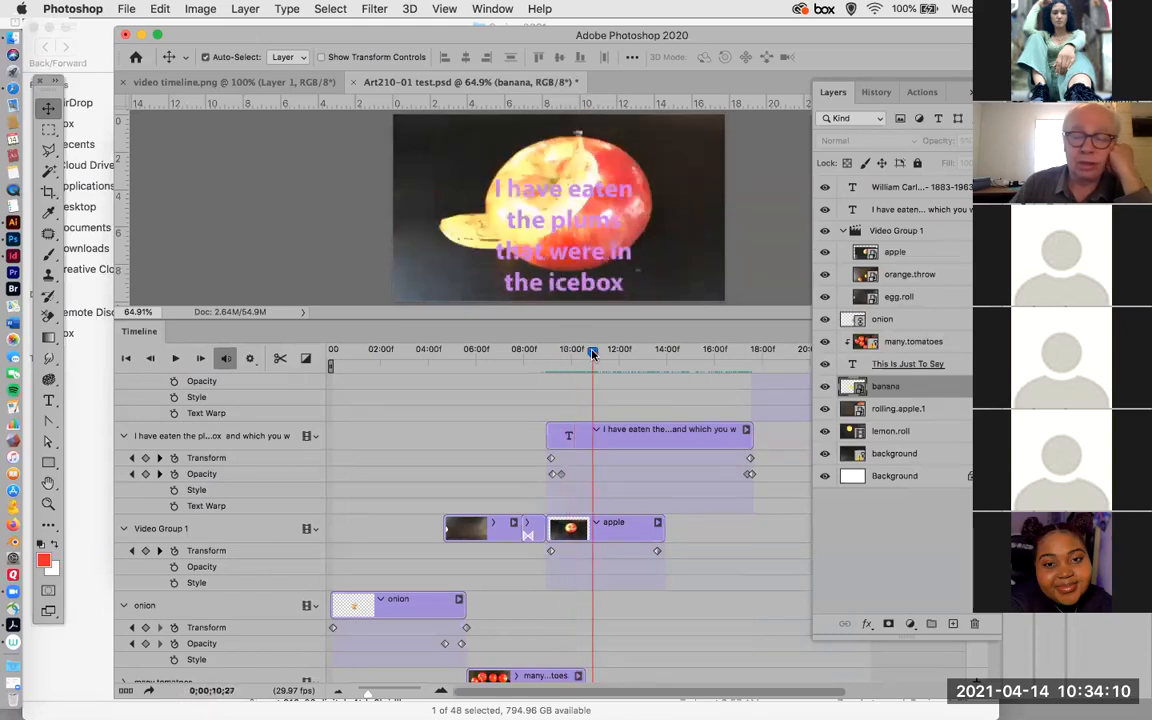
Apply a Cross Fade transition between the orange.throw and apple clips in Video Group 1.
{"action": "left_click", "coordinate": [307, 360]}
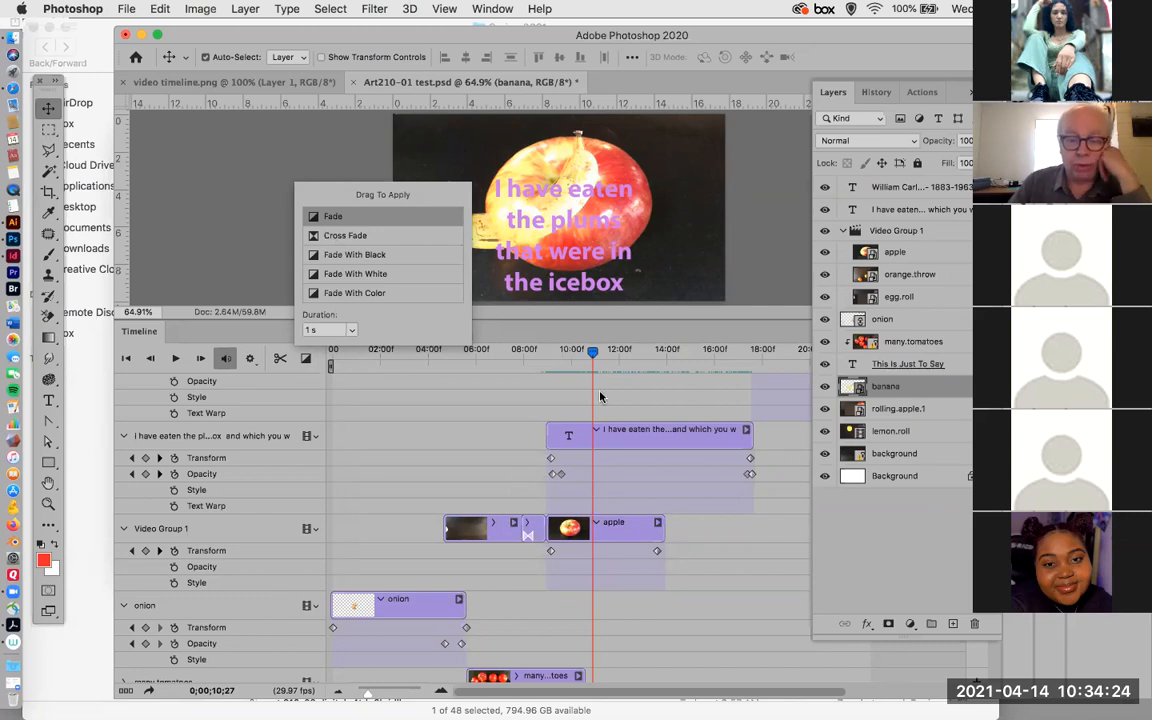
{"action": "left_click", "coordinate": [589, 355]}
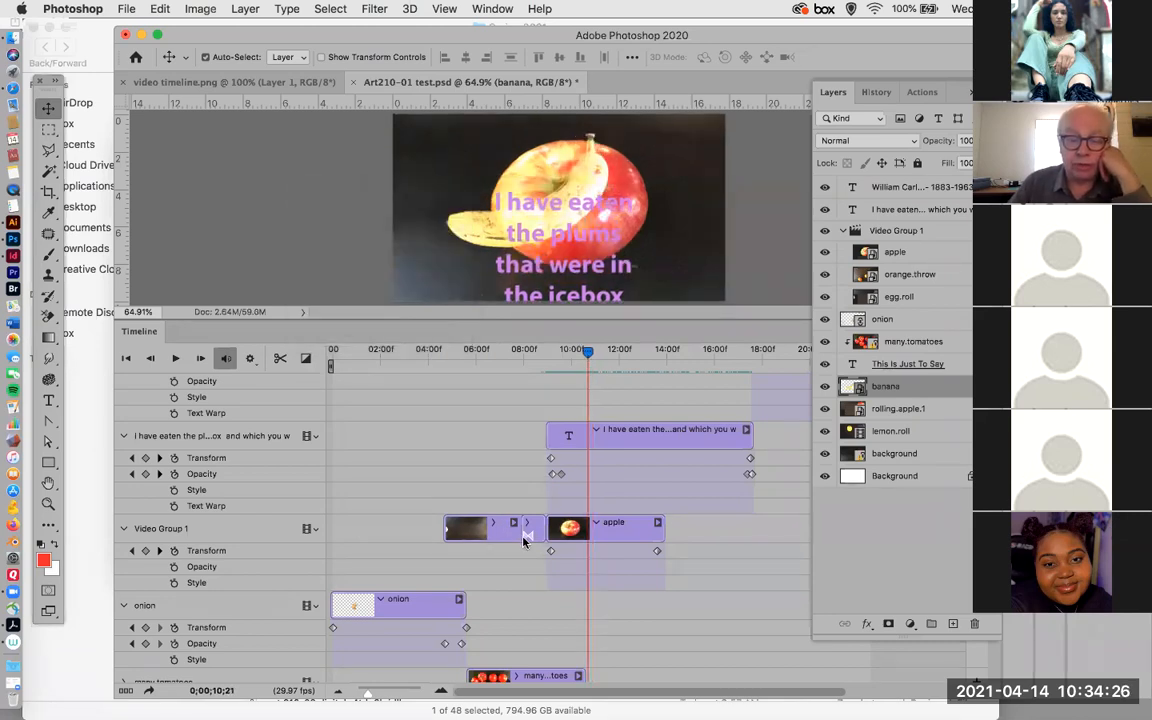
{"action": "left_click_drag", "start_coordinate": [587, 358], "coordinate": [546, 375]}
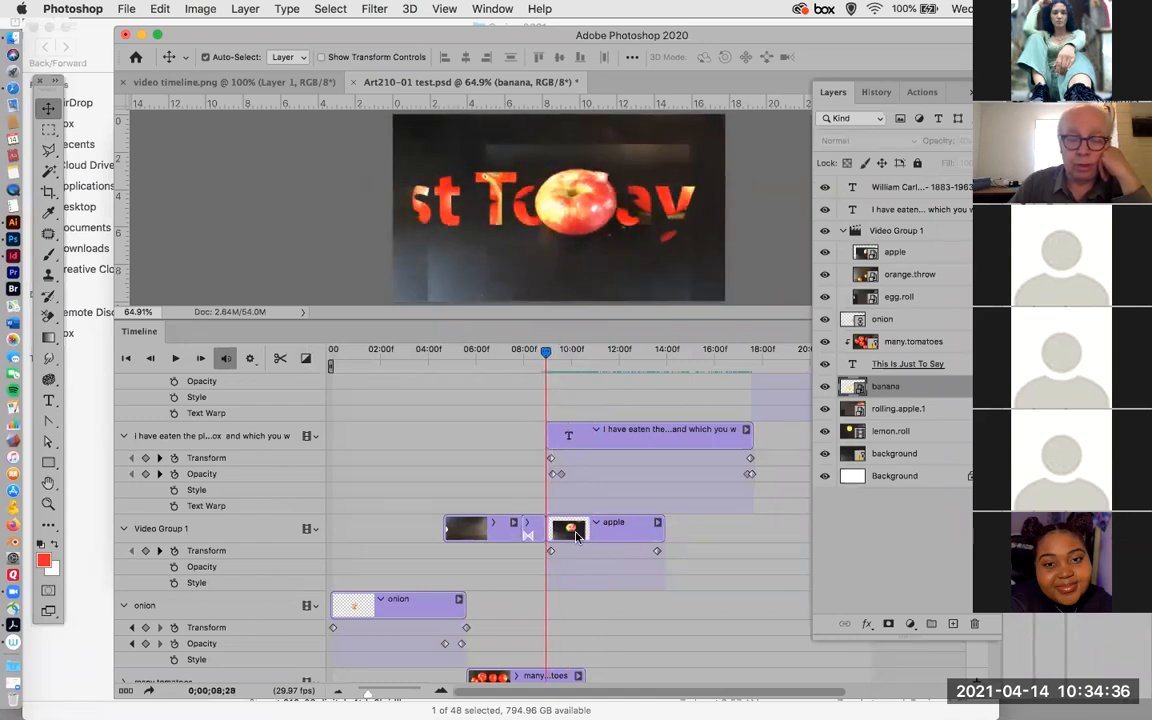
{"action": "left_click", "coordinate": [307, 360]}
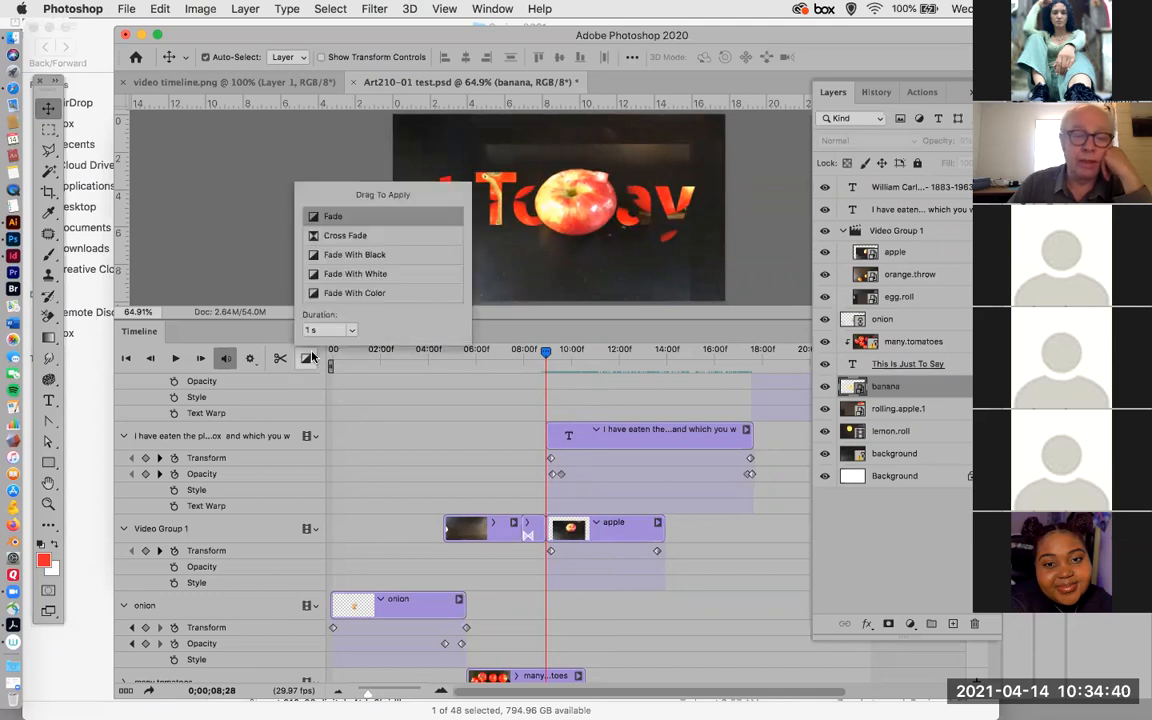
{"action": "left_click_drag", "start_coordinate": [359, 237], "coordinate": [545, 533]}
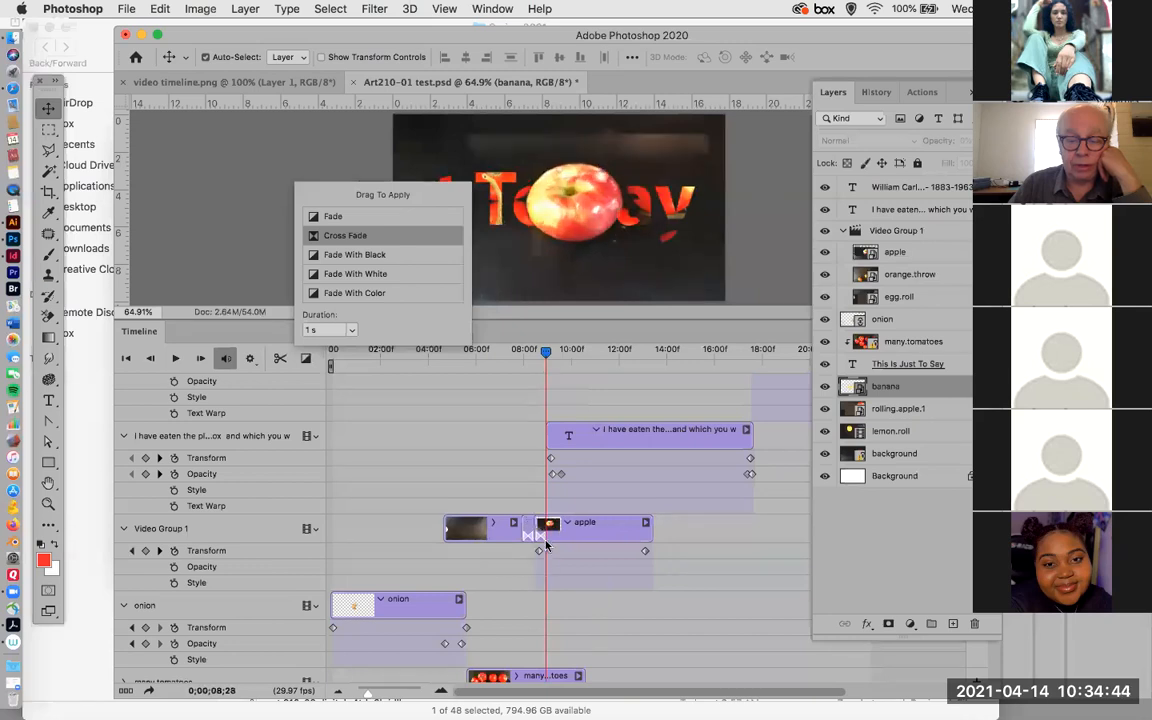
Play back the transition into the apple clip from 0;00;08;01.
{"action": "left_click_drag", "start_coordinate": [543, 355], "coordinate": [525, 363]}
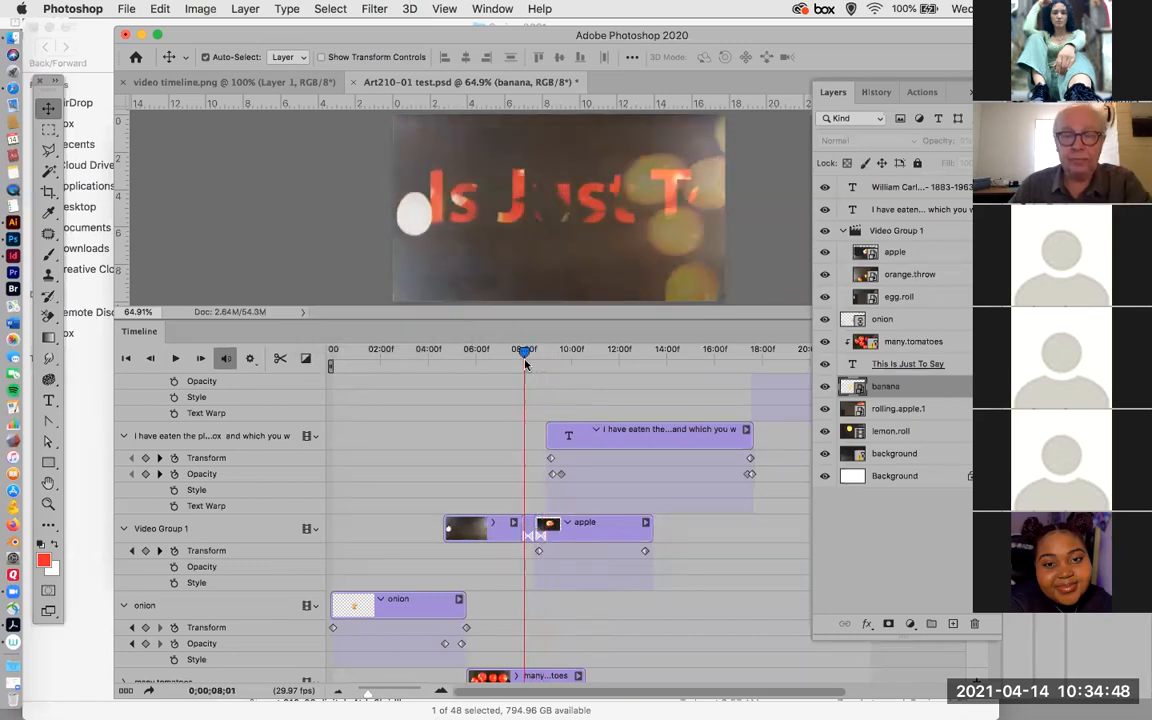
{"action": "key", "text": "space"}
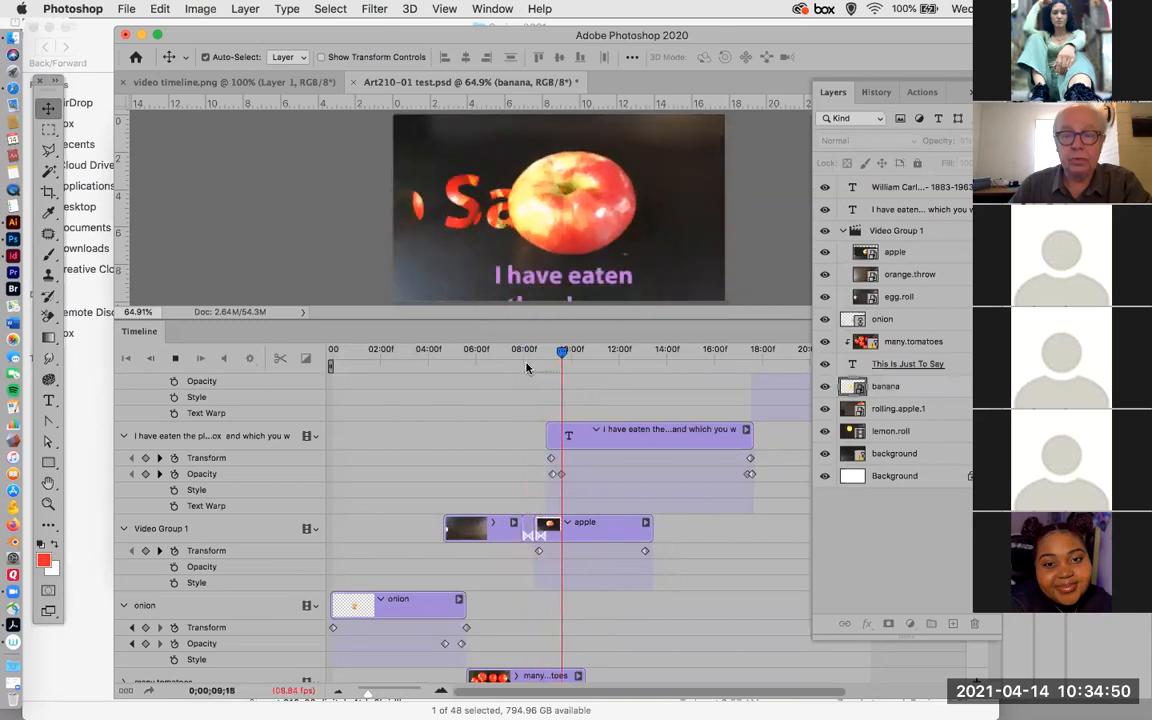
{"action": "key", "text": "space"}
Select the egg.roll clip in Video Group 1 and split it at 0;00;05;26.
{"action": "left_click_drag", "start_coordinate": [575, 360], "coordinate": [334, 368]}
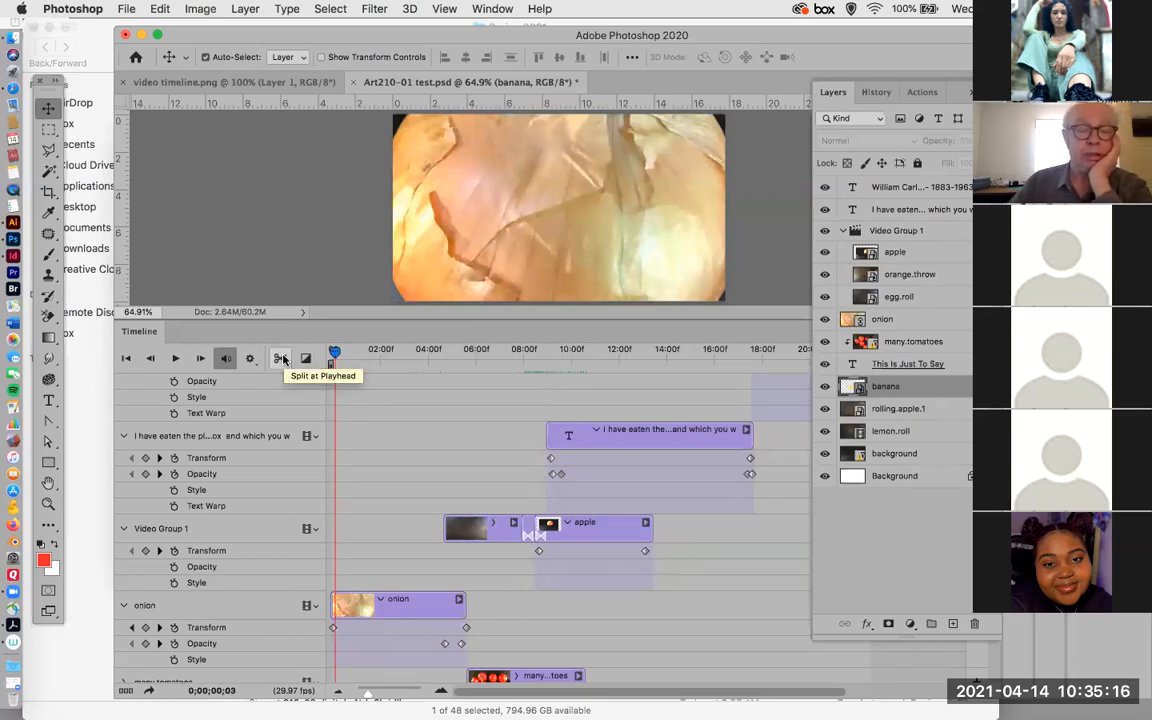
{"action": "left_click_drag", "start_coordinate": [335, 353], "coordinate": [476, 370]}
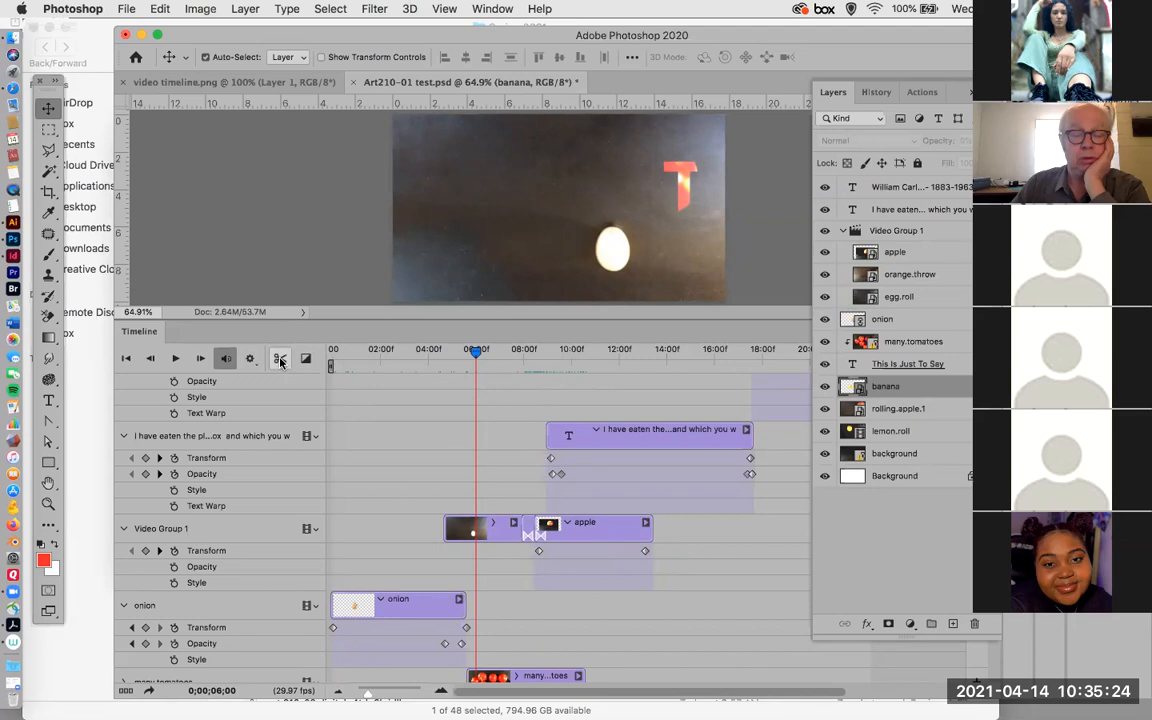
{"action": "left_click", "coordinate": [505, 535]}
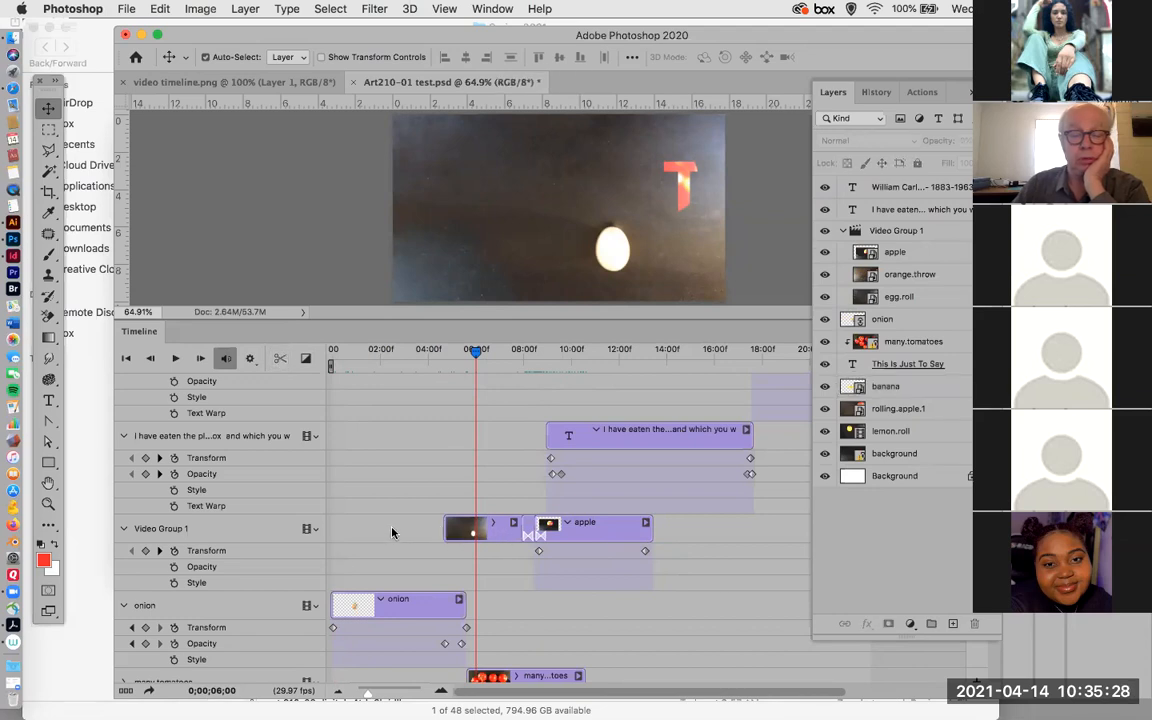
{"action": "left_click", "coordinate": [500, 535]}
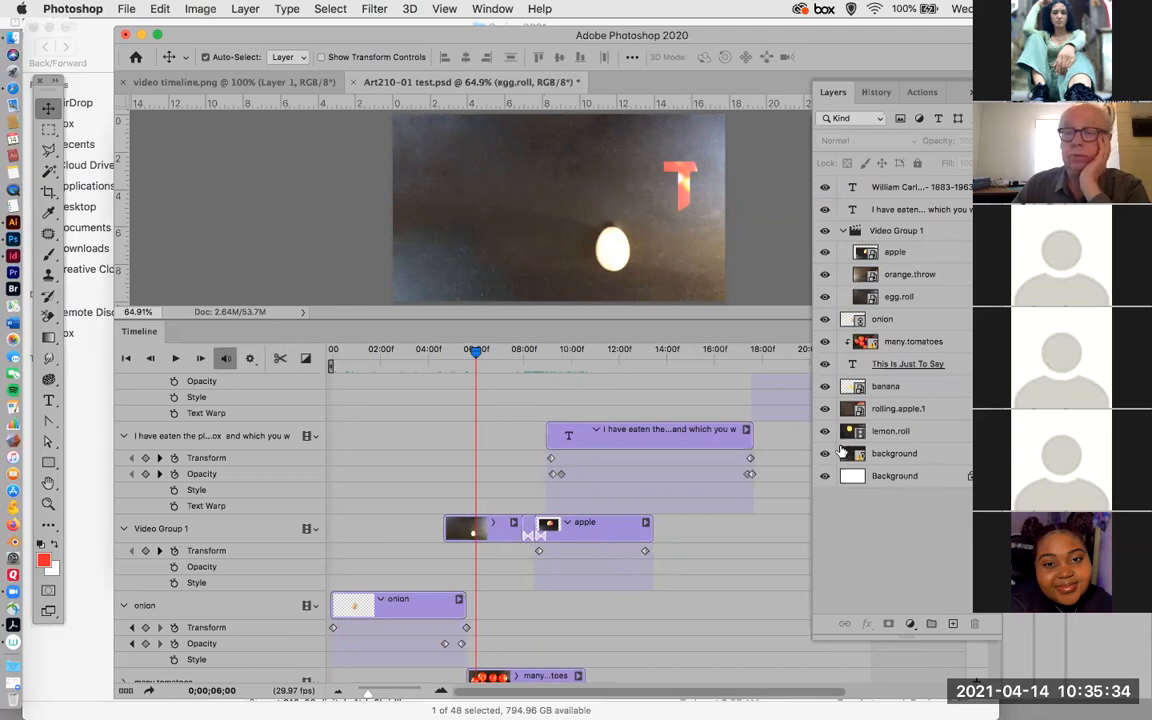
{"action": "left_click", "coordinate": [201, 530]}
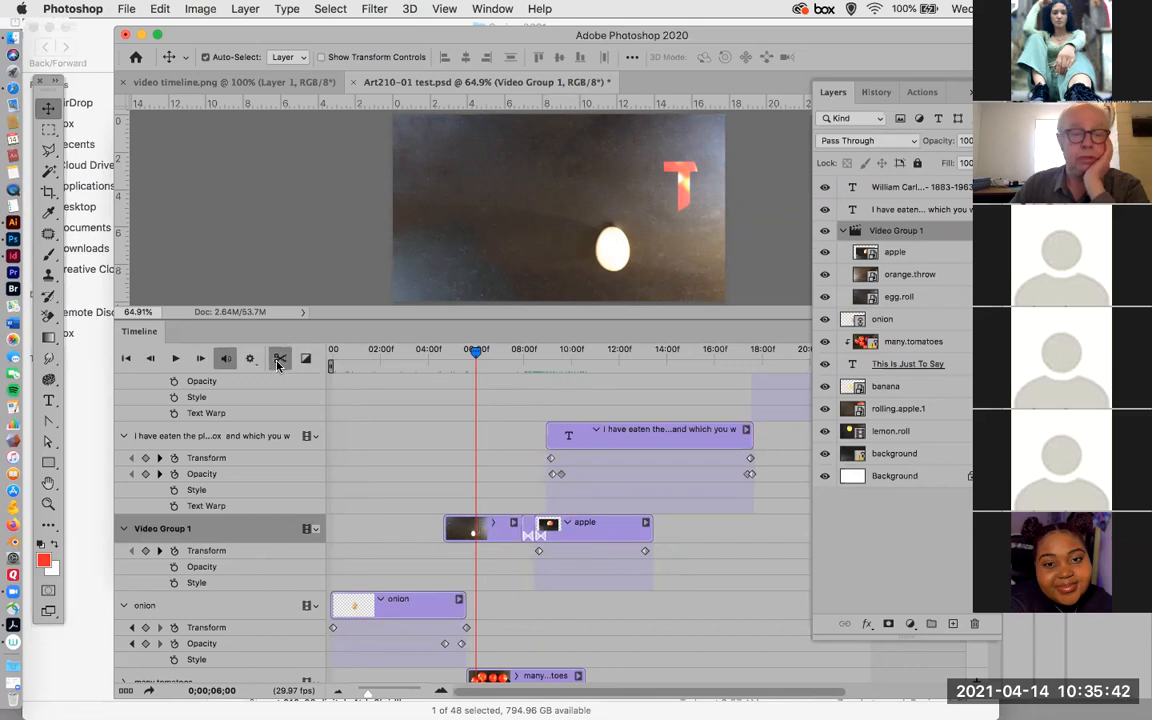
{"action": "left_click", "coordinate": [468, 536]}
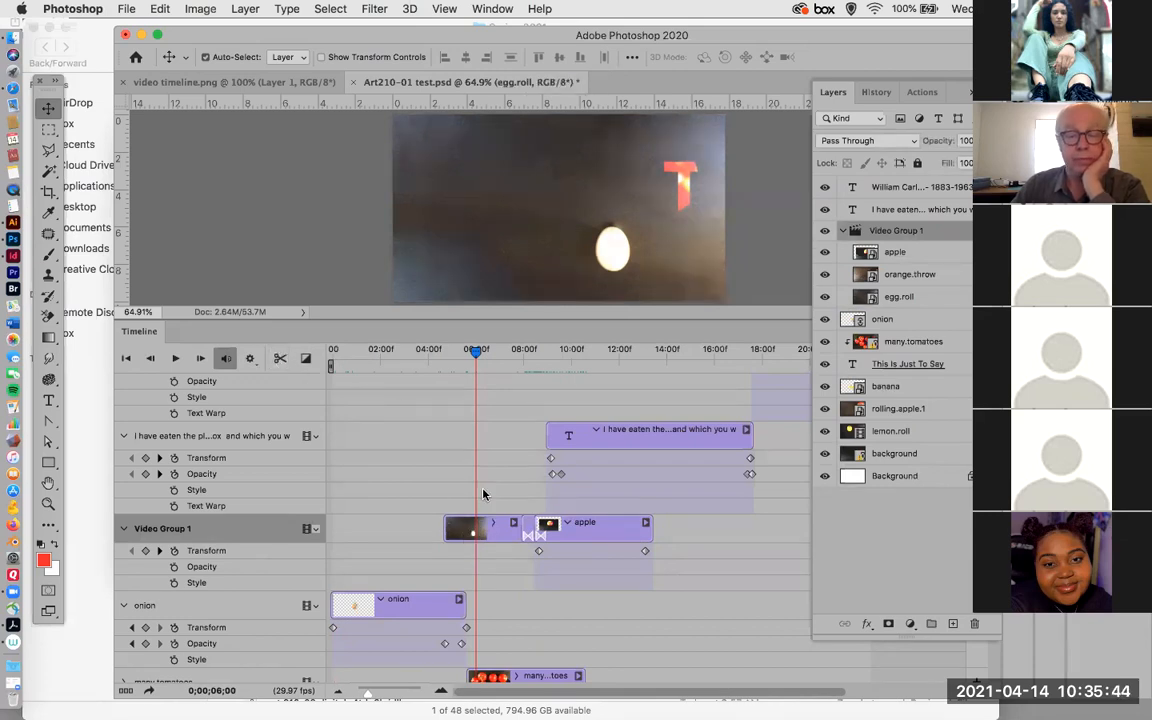
{"action": "left_click_drag", "start_coordinate": [477, 362], "coordinate": [473, 362]}
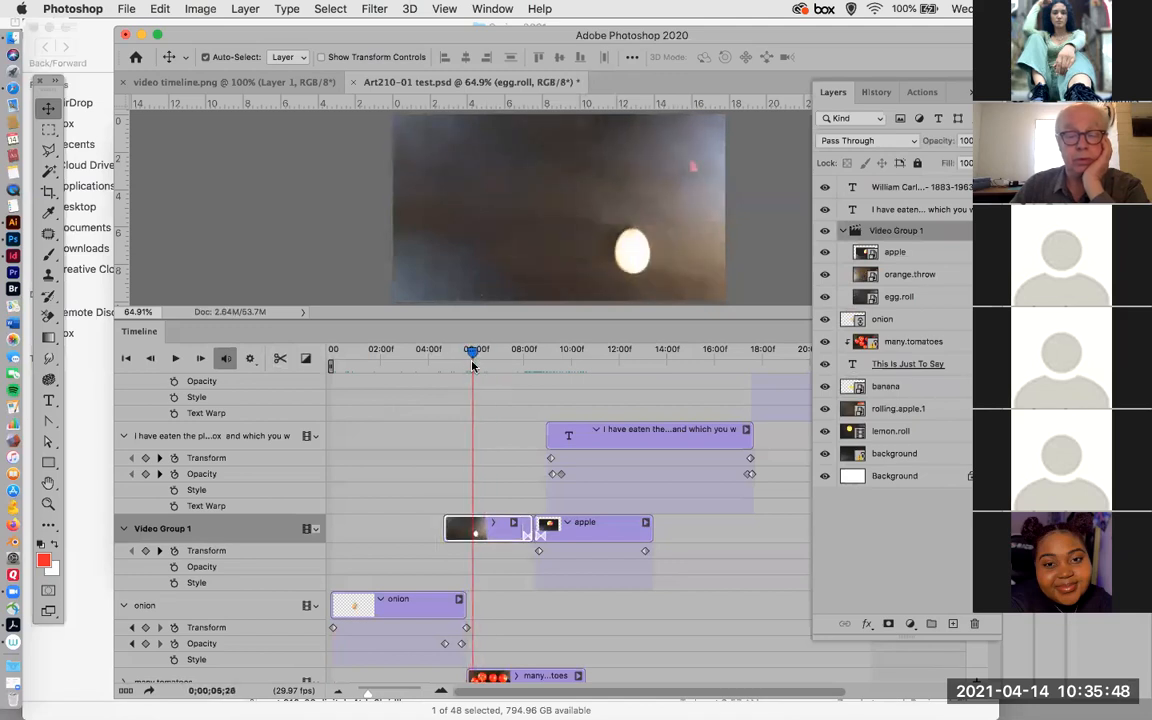
{"action": "left_click", "coordinate": [479, 541]}
{"action": "scroll", "coordinate": [479, 541], "scroll_direction": "down", "scroll_amount": 5}
{"action": "scroll", "coordinate": [479, 541], "scroll_direction": "up", "scroll_amount": 6}
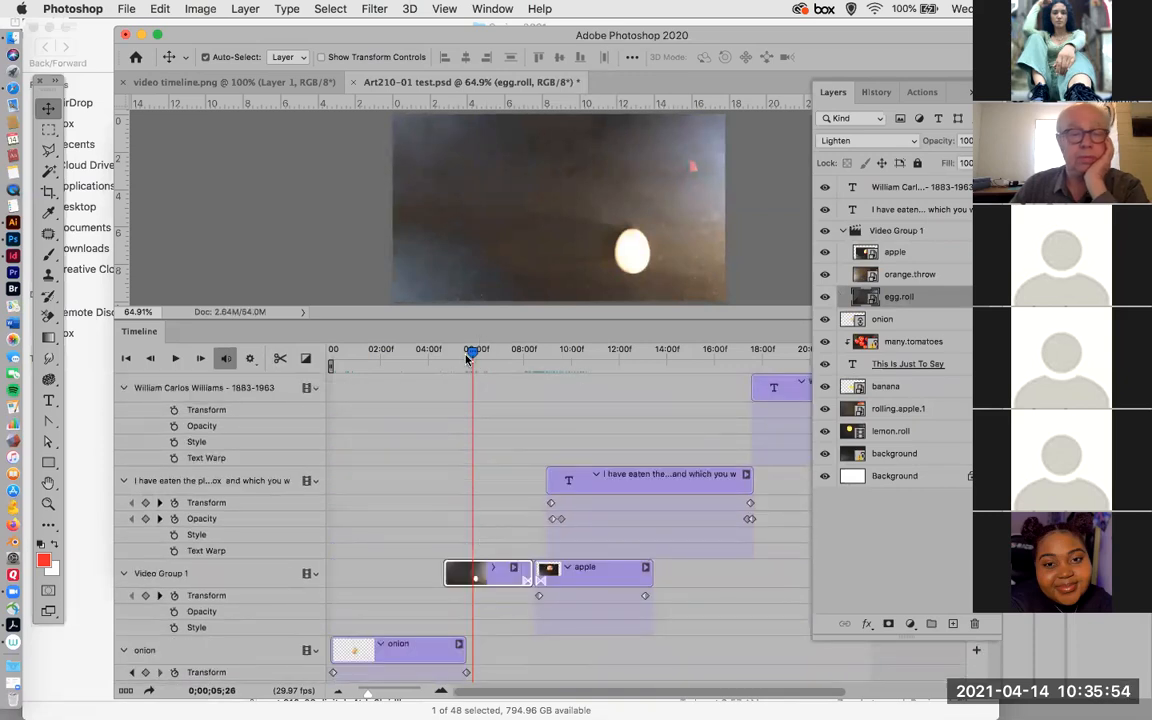
{"action": "left_click", "coordinate": [280, 358]}
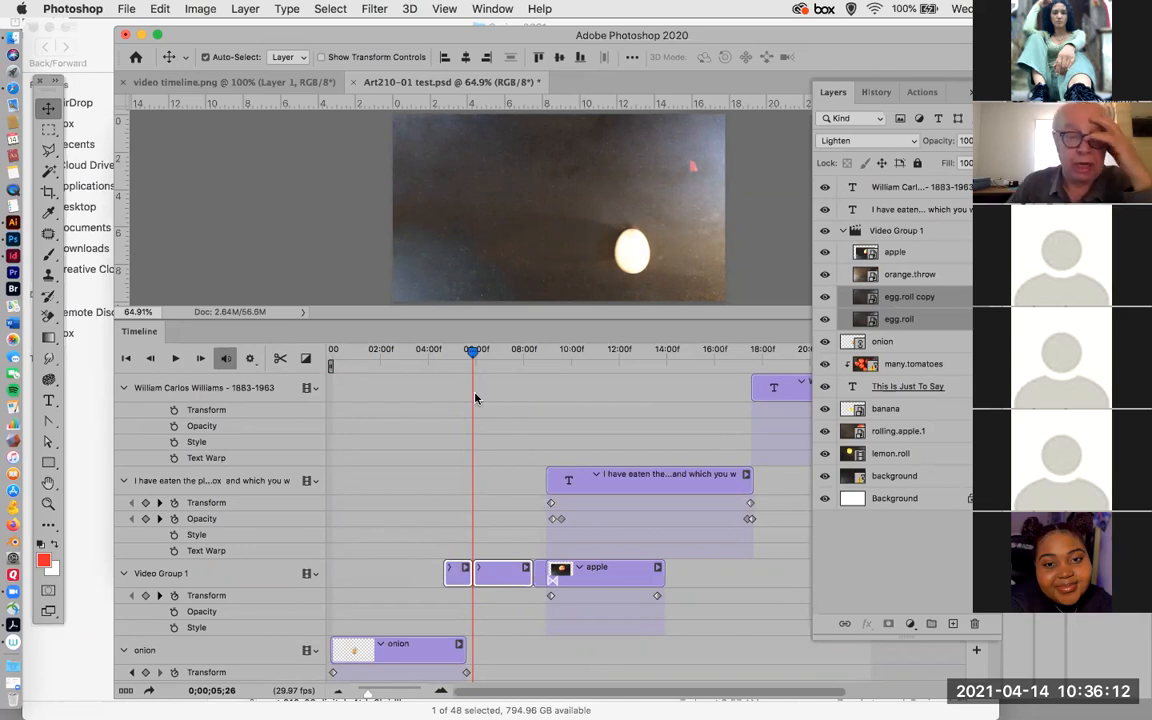
Undo the split of the egg.roll clip.
{"action": "mouse_move", "coordinate": [473, 353]}
{"action": "left_mouse_down"}
{"action": "mouse_move", "coordinate": [414, 360]}
{"action": "mouse_move", "coordinate": [463, 363]}
{"action": "left_mouse_up"}
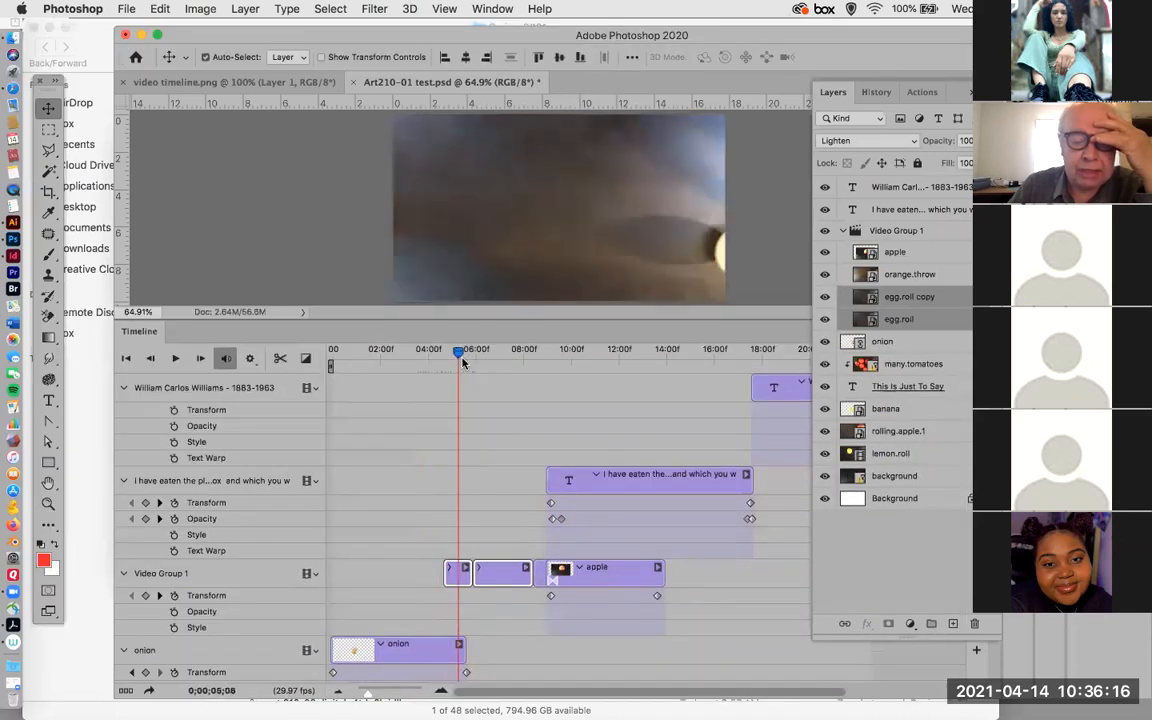
{"action": "key", "text": "super+z"}
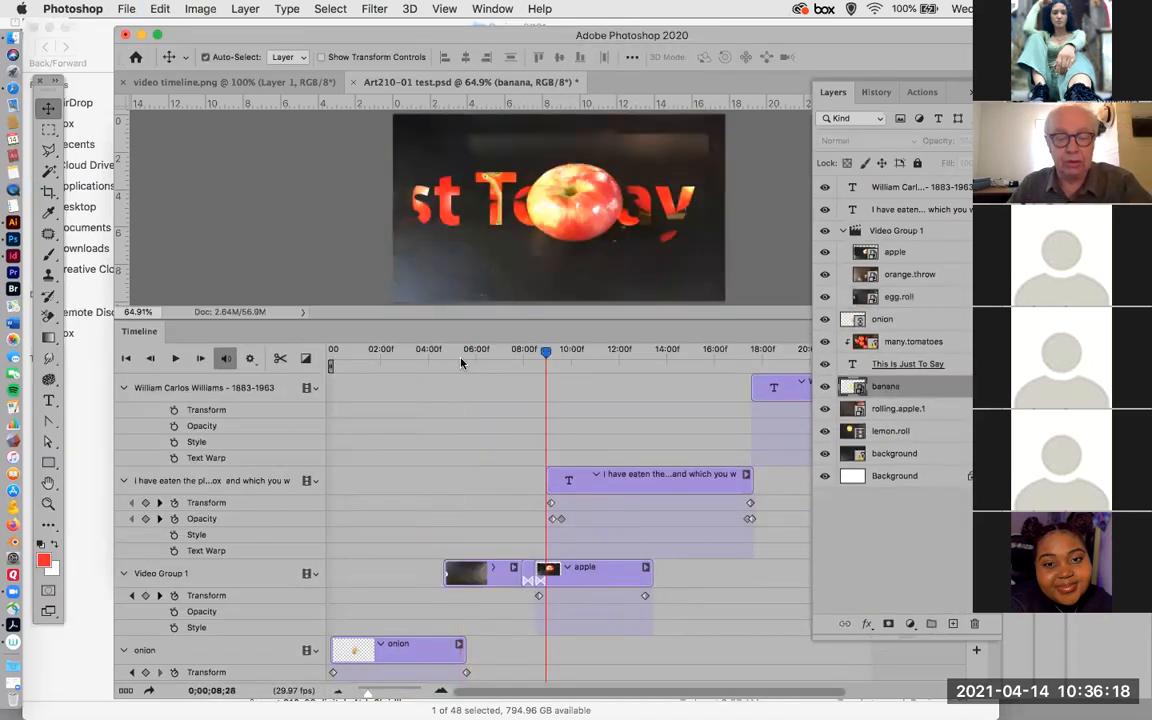
Examine the timeline's playback options for resolution and looping.
{"action": "left_click", "coordinate": [252, 362]}
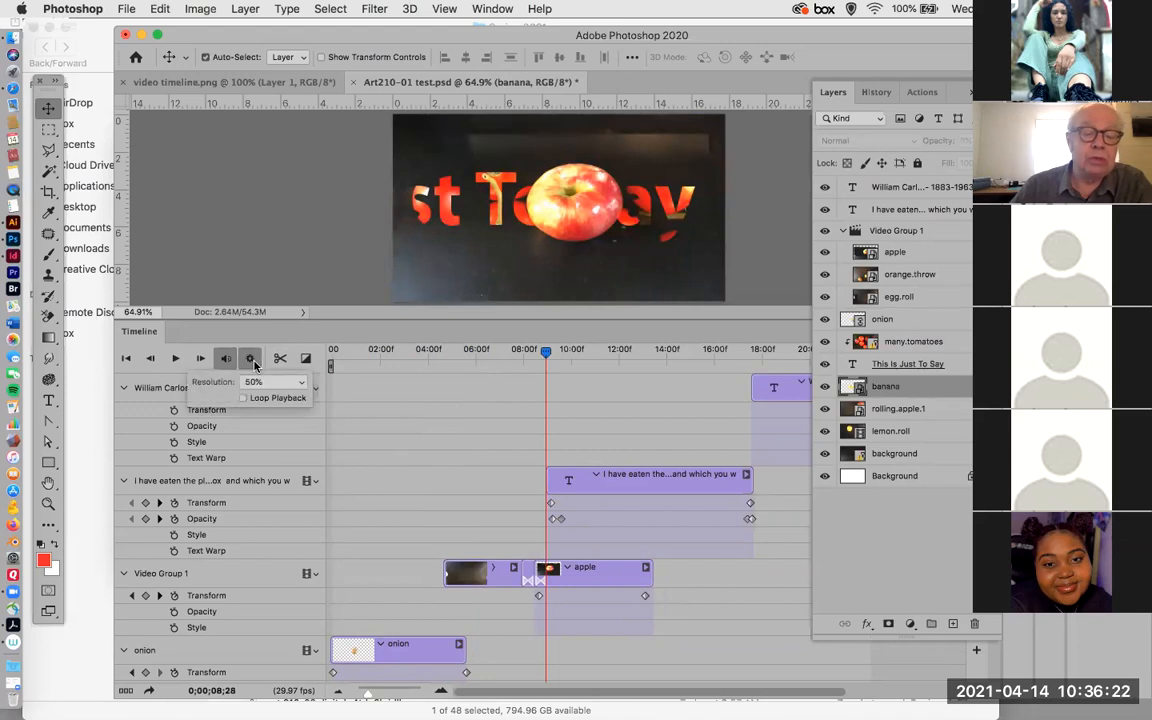
{"action": "left_click", "coordinate": [255, 366]}
{"action": "left_click", "coordinate": [252, 362]}
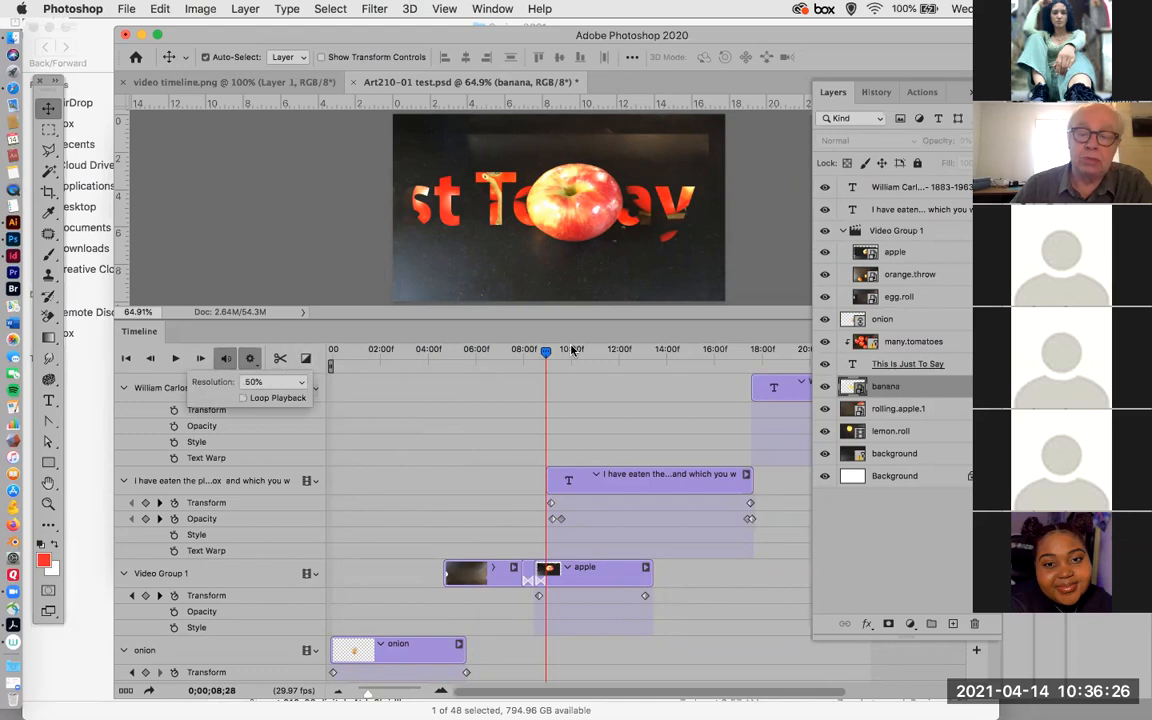
Play the video from 0;00;00;00, stop it during the onion clip and scrub ahead to 0;00;07;06.
{"action": "left_click_drag", "start_coordinate": [546, 355], "coordinate": [332, 363]}
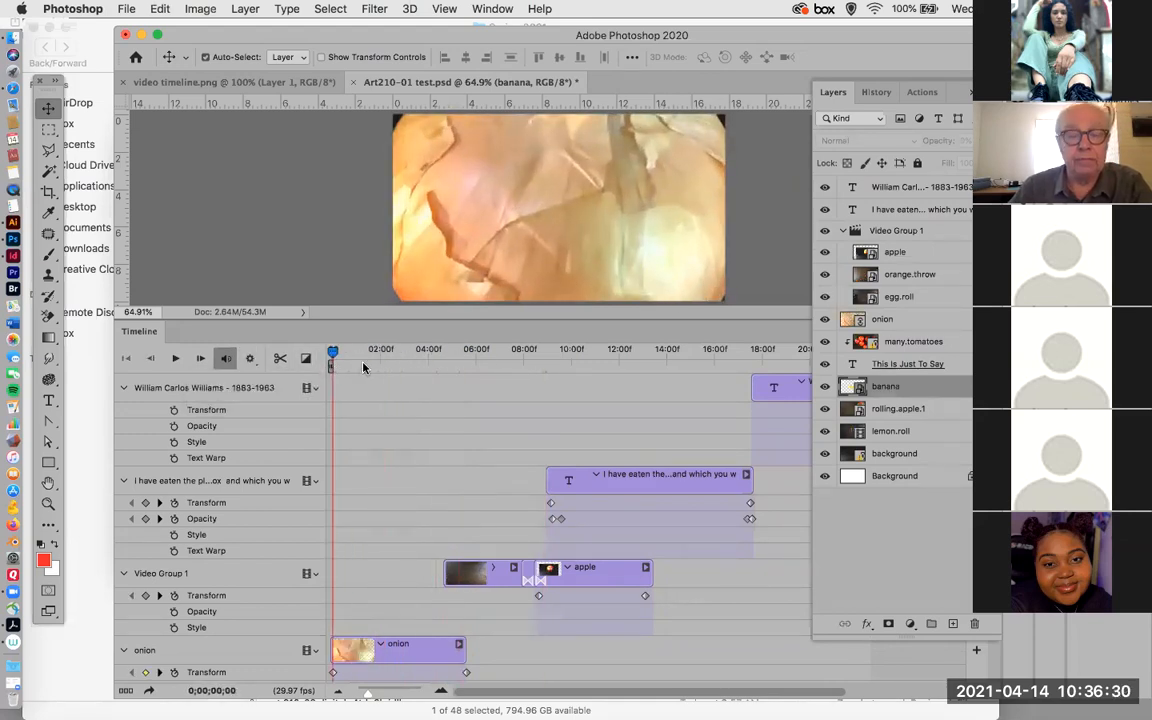
{"action": "key", "text": "space"}
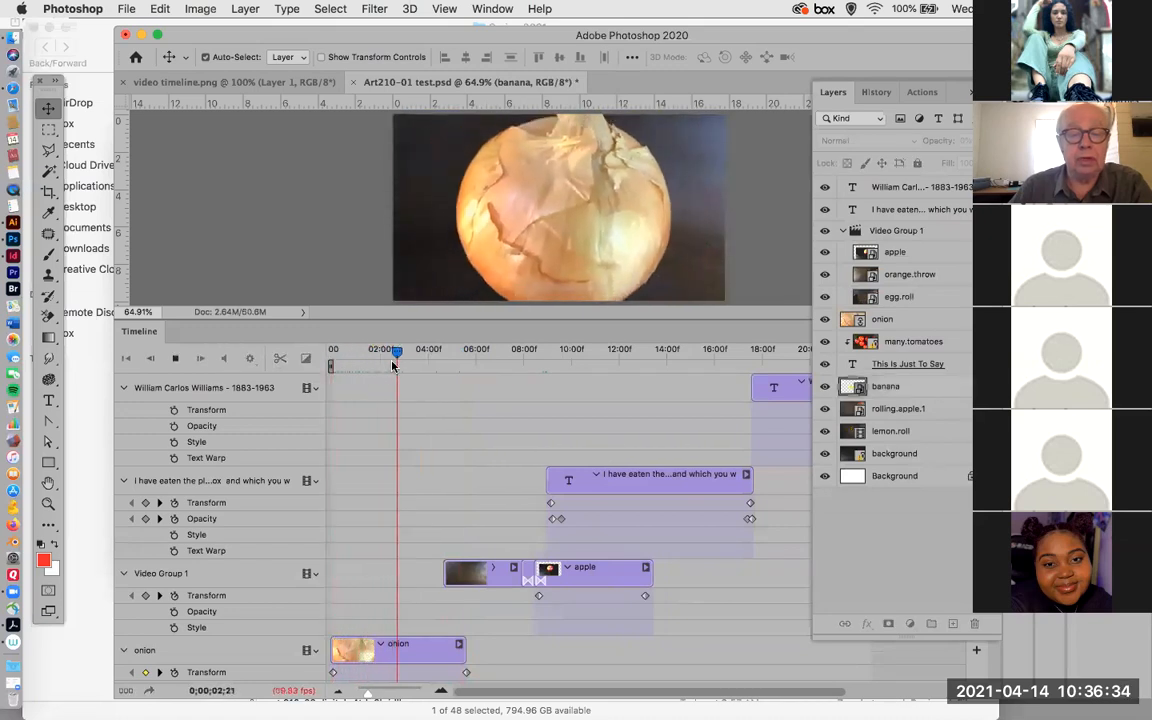
{"action": "key", "text": "space"}
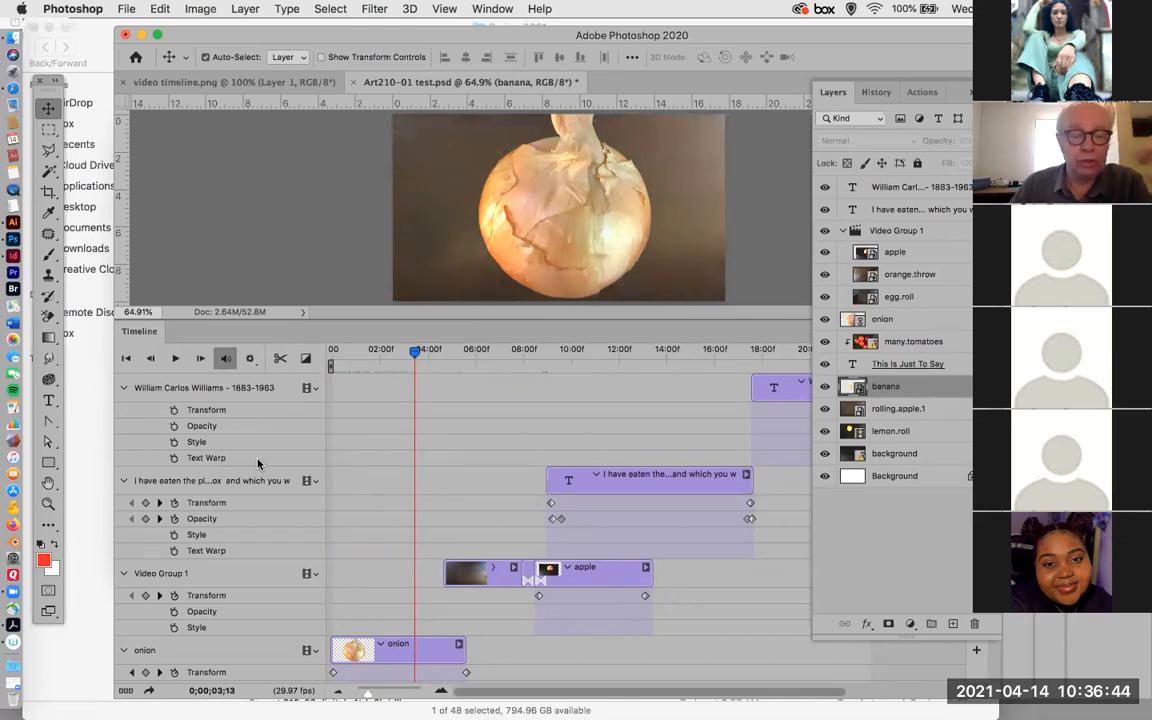
{"action": "left_click_drag", "start_coordinate": [412, 353], "coordinate": [508, 366]}
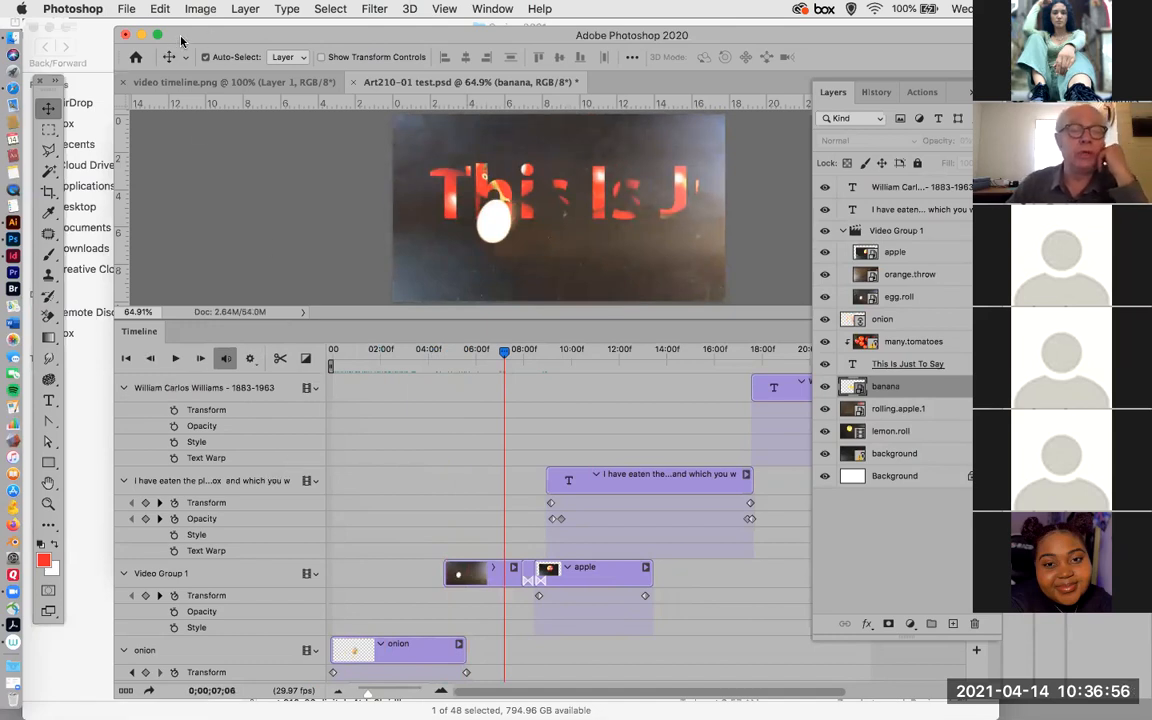
Move the Photoshop window aside to reach Finder and review the source files in the Tutorial Eleven Video.assets folder.
{"action": "left_click_drag", "start_coordinate": [186, 56], "coordinate": [1060, 40]}
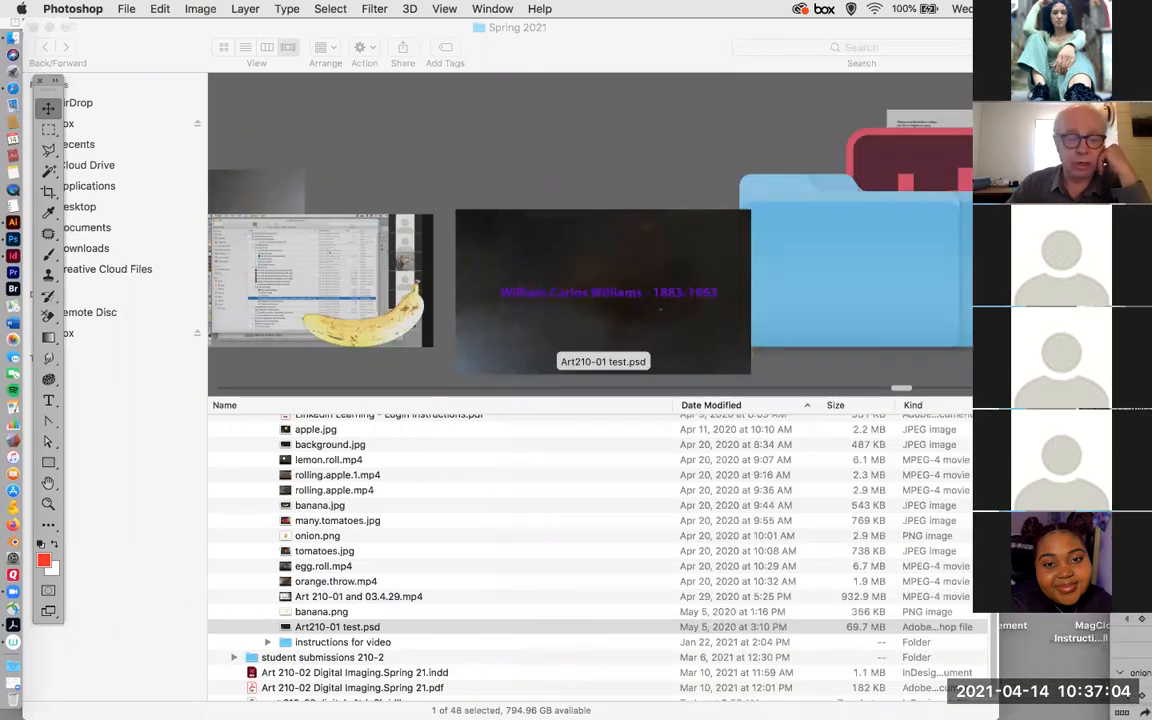
{"action": "scroll", "coordinate": [419, 489], "scroll_direction": "up", "scroll_amount": 5}
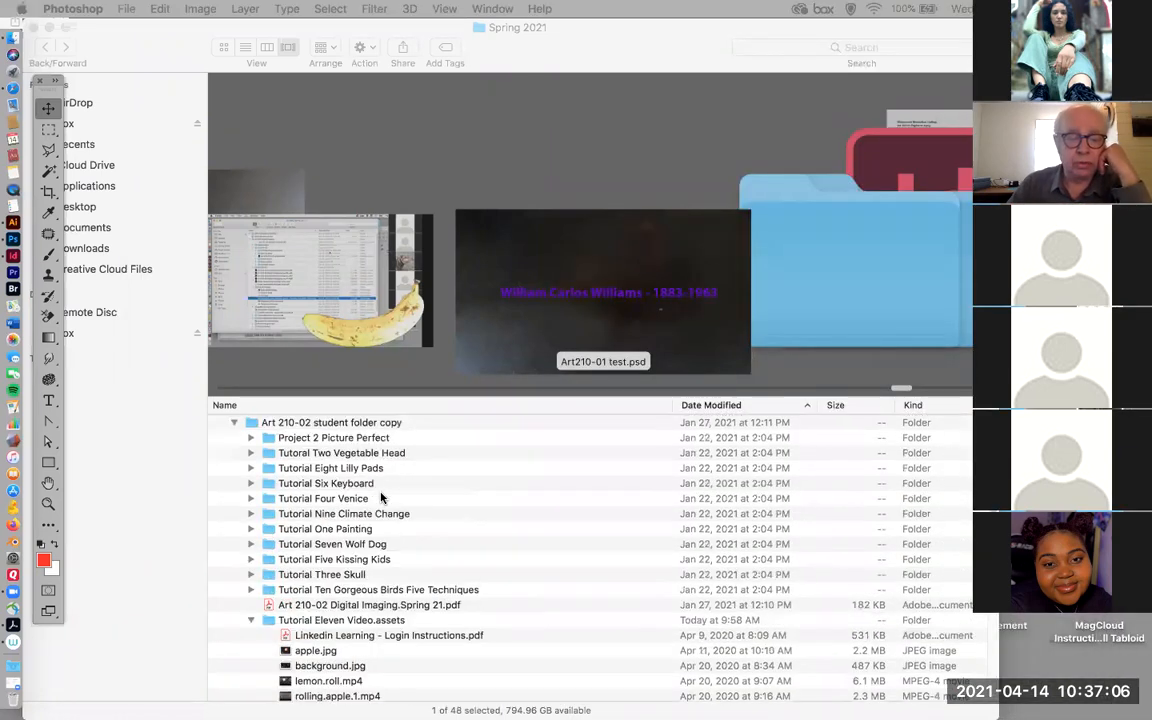
{"action": "scroll", "coordinate": [386, 497], "scroll_direction": "down", "scroll_amount": 2}
{"action": "scroll", "coordinate": [381, 497], "scroll_direction": "down", "scroll_amount": 3}
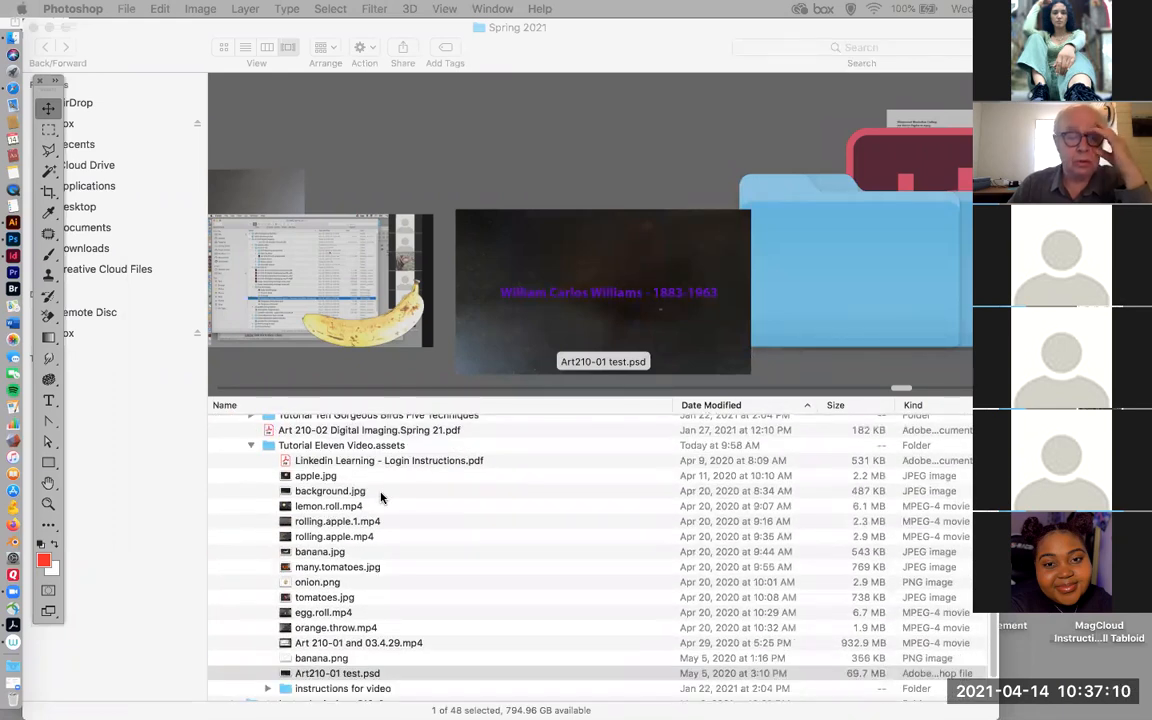
{"action": "scroll", "coordinate": [380, 497], "scroll_direction": "down", "scroll_amount": 1}
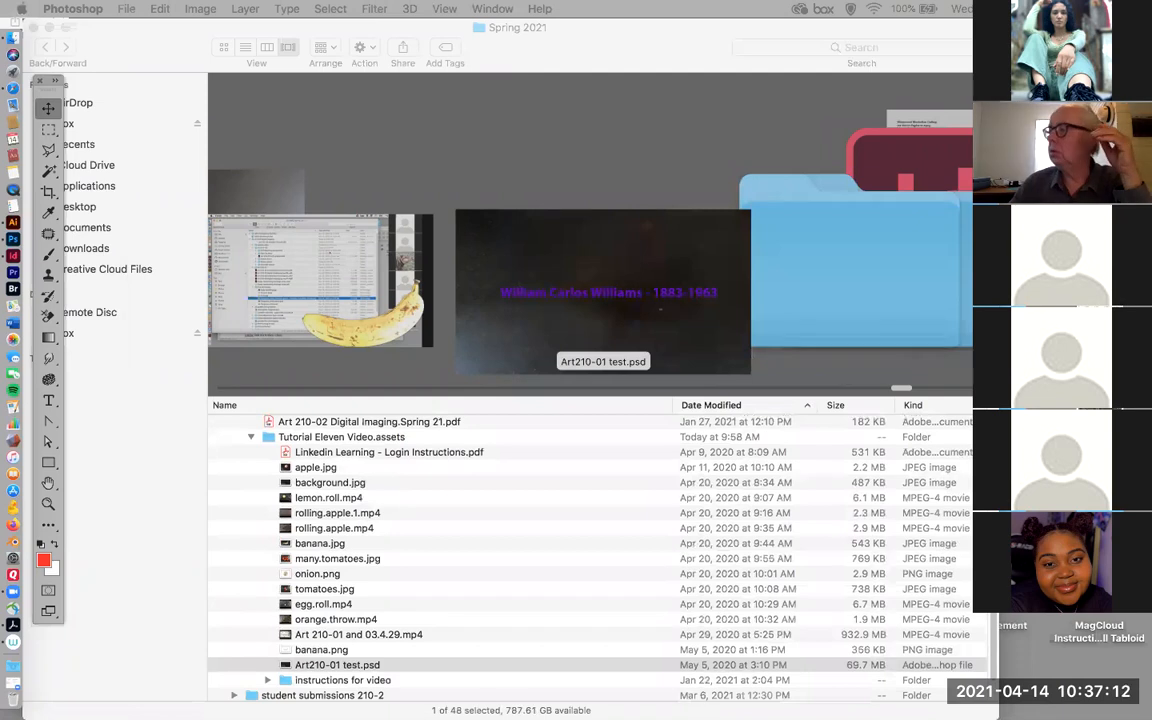
Bring the Photoshop window back into view, consult Instruction for timeline.pdf in Acrobat, and return to Photoshop.
{"action": "left_click_drag", "start_coordinate": [1148, 135], "coordinate": [357, 108]}
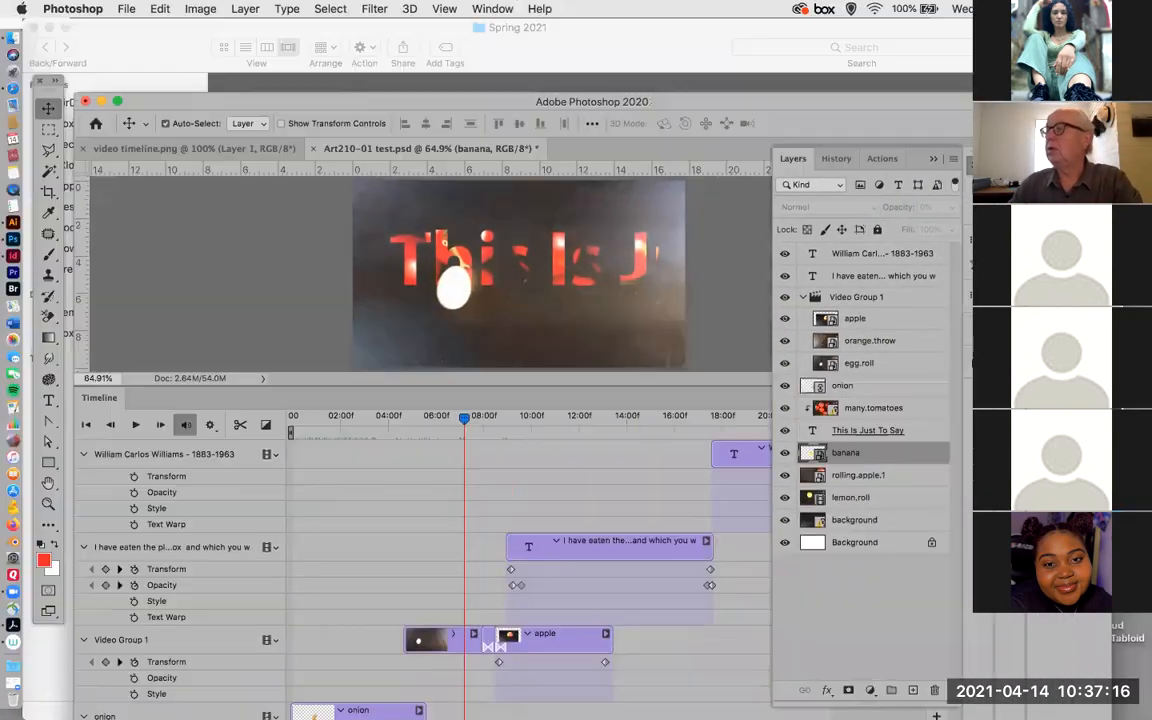
{"action": "left_click_drag", "start_coordinate": [1148, 60], "coordinate": [293, 16]}
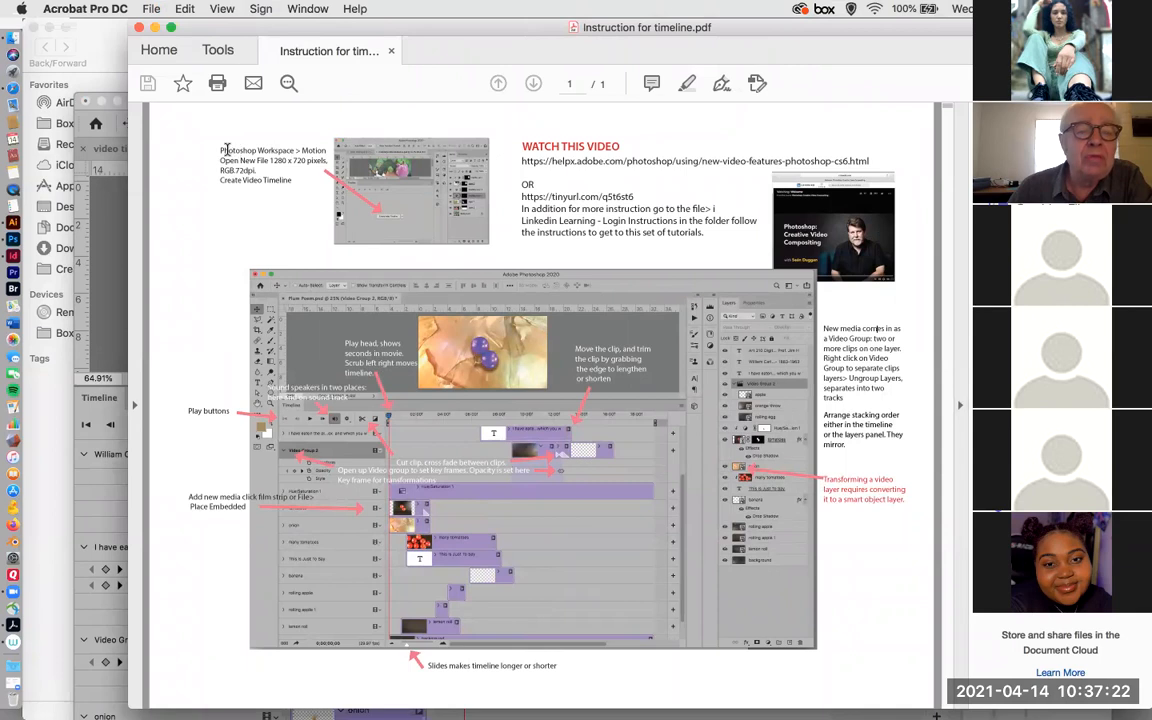
{"action": "left_click", "coordinate": [12, 208]}
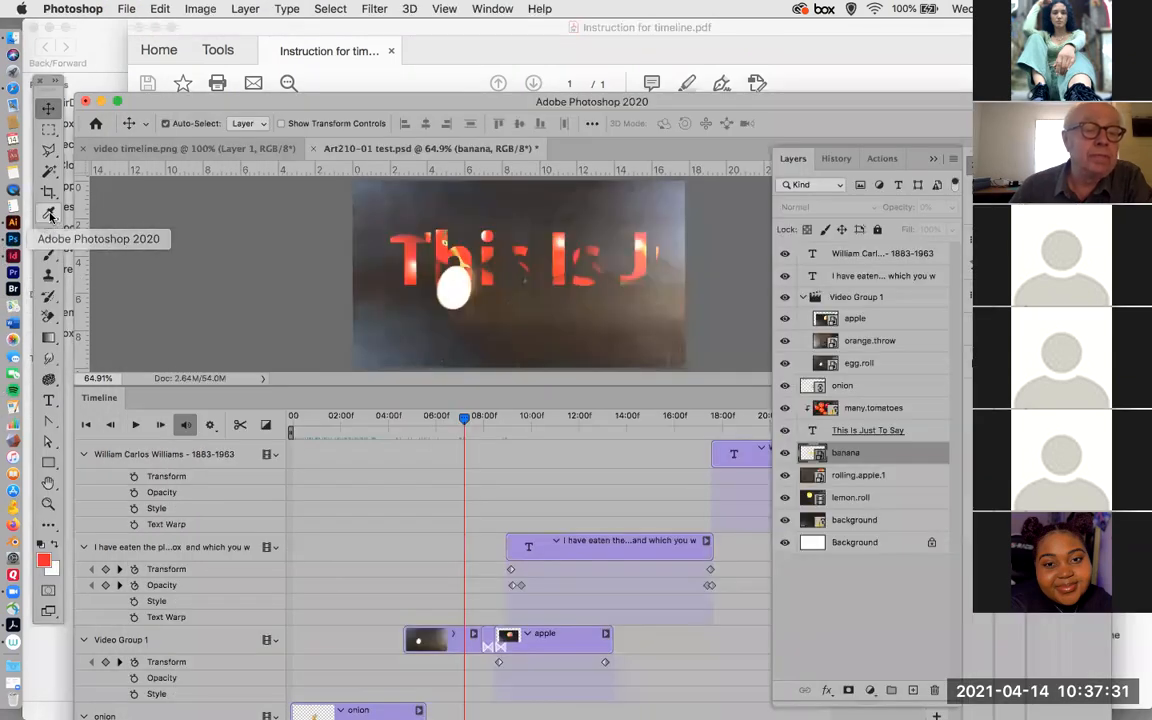
Create a new document 1280 pixels wide and 720 pixels high with a resolution of 72 pixels/inch.
{"action": "left_click", "coordinate": [125, 9]}
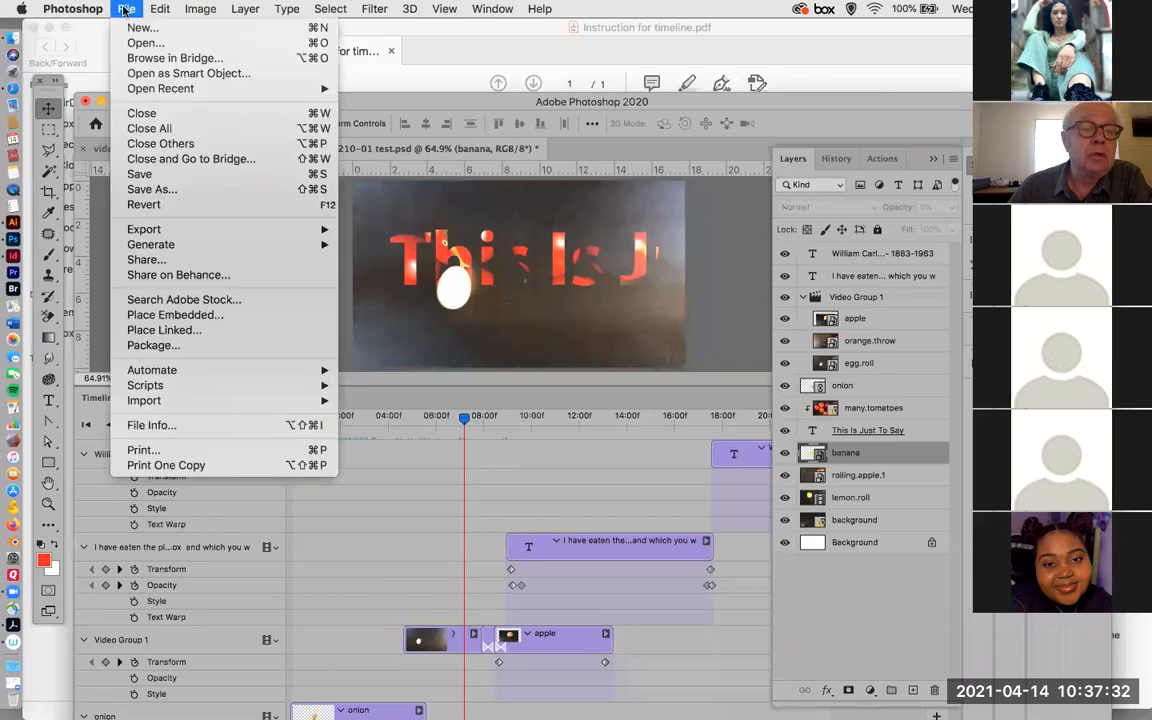
{"action": "left_click", "coordinate": [295, 27]}
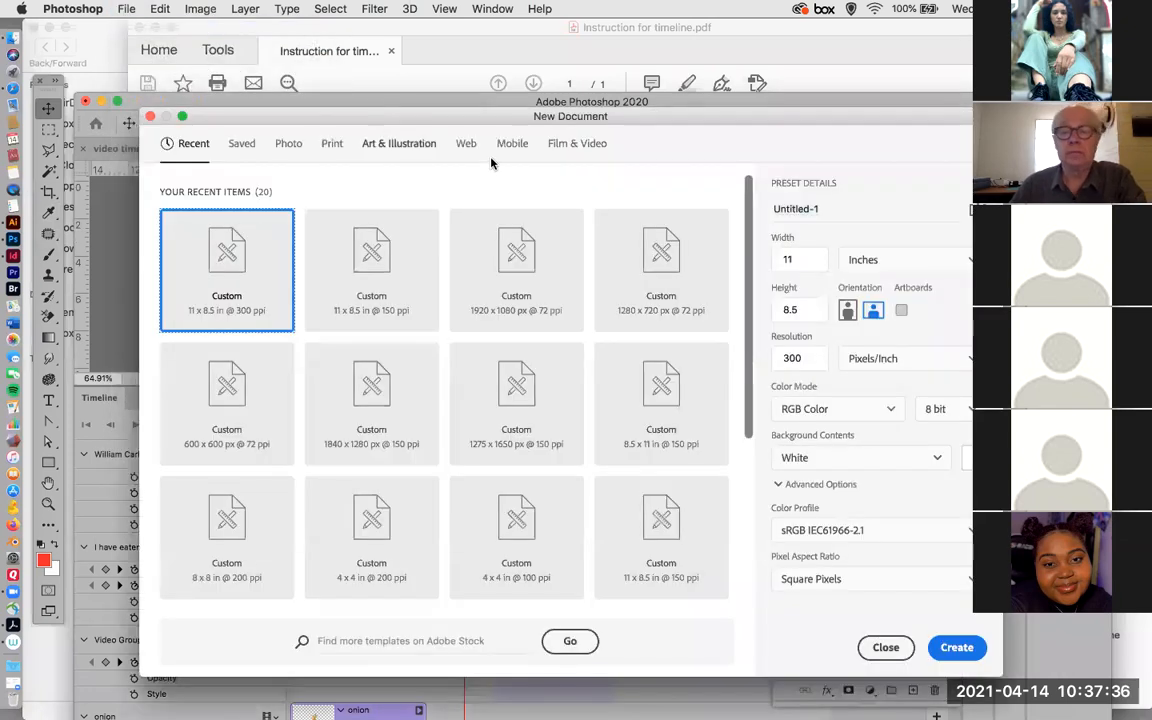
{"action": "left_click", "coordinate": [900, 260]}
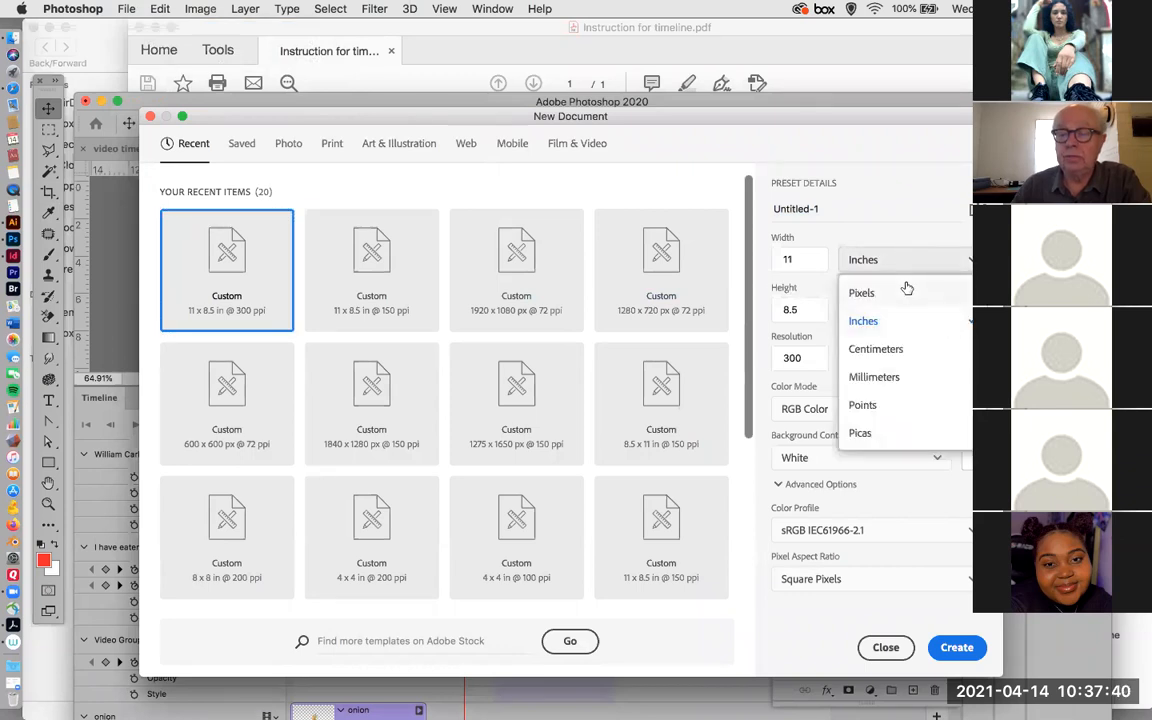
{"action": "left_click", "coordinate": [905, 292]}
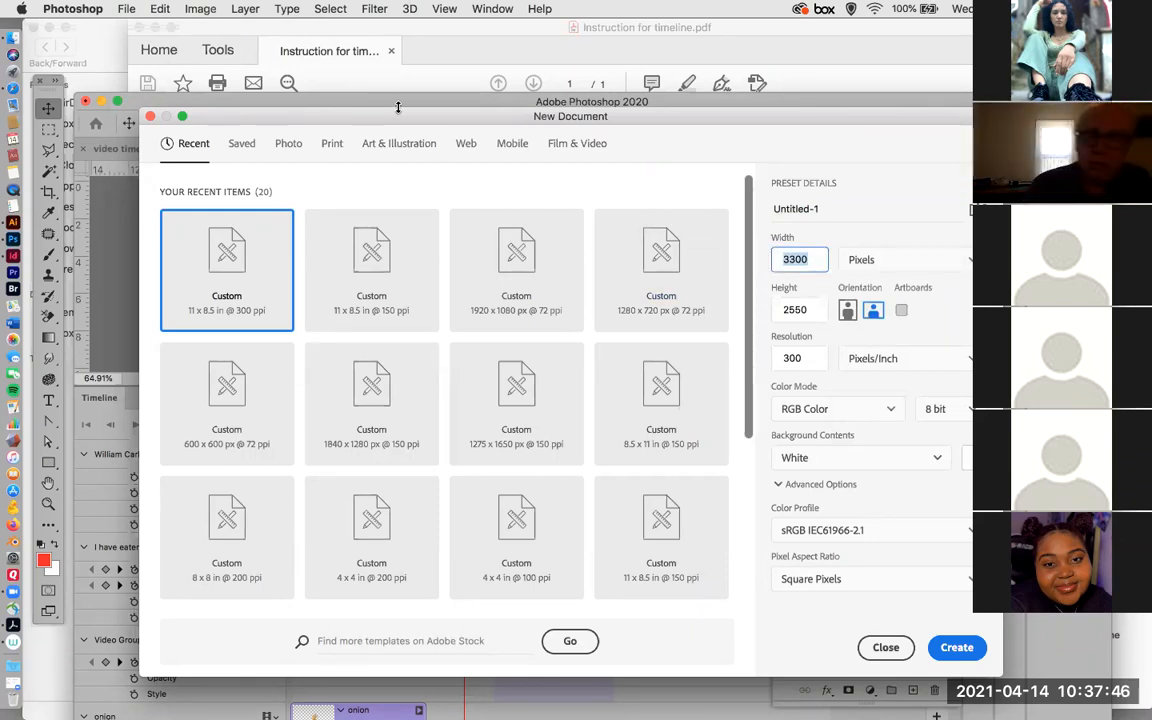
{"action": "type", "text": "12"}
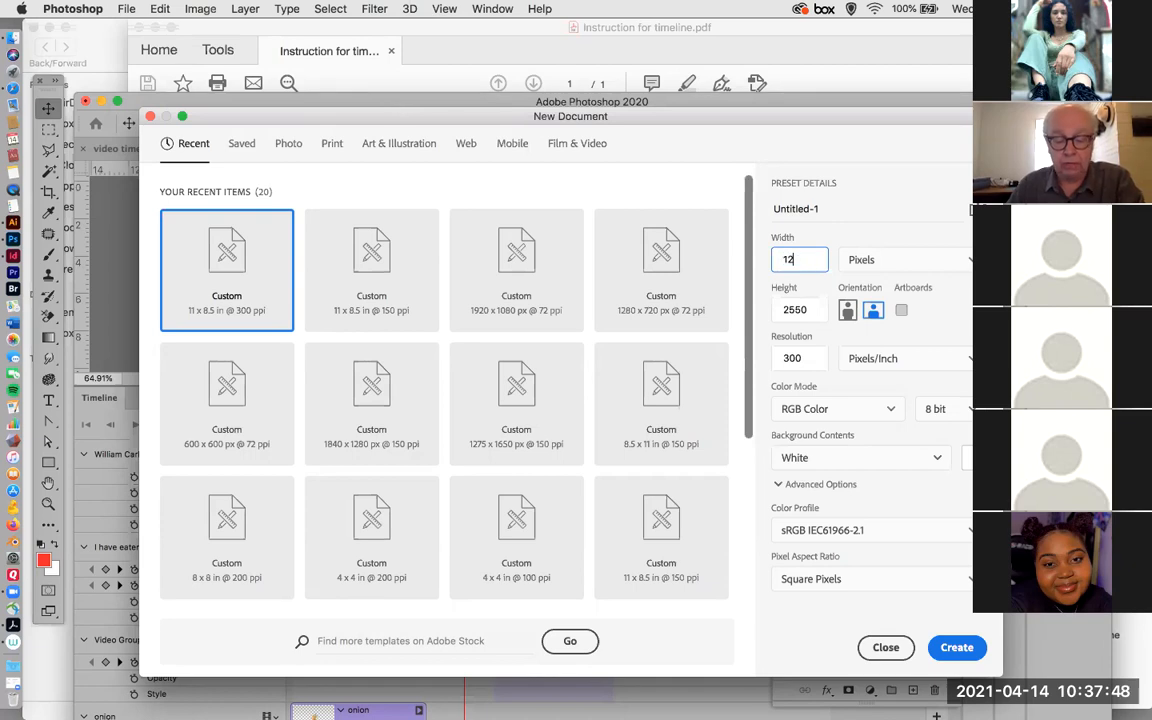
{"action": "type", "text": "80"}
{"action": "key", "text": "Tab"}
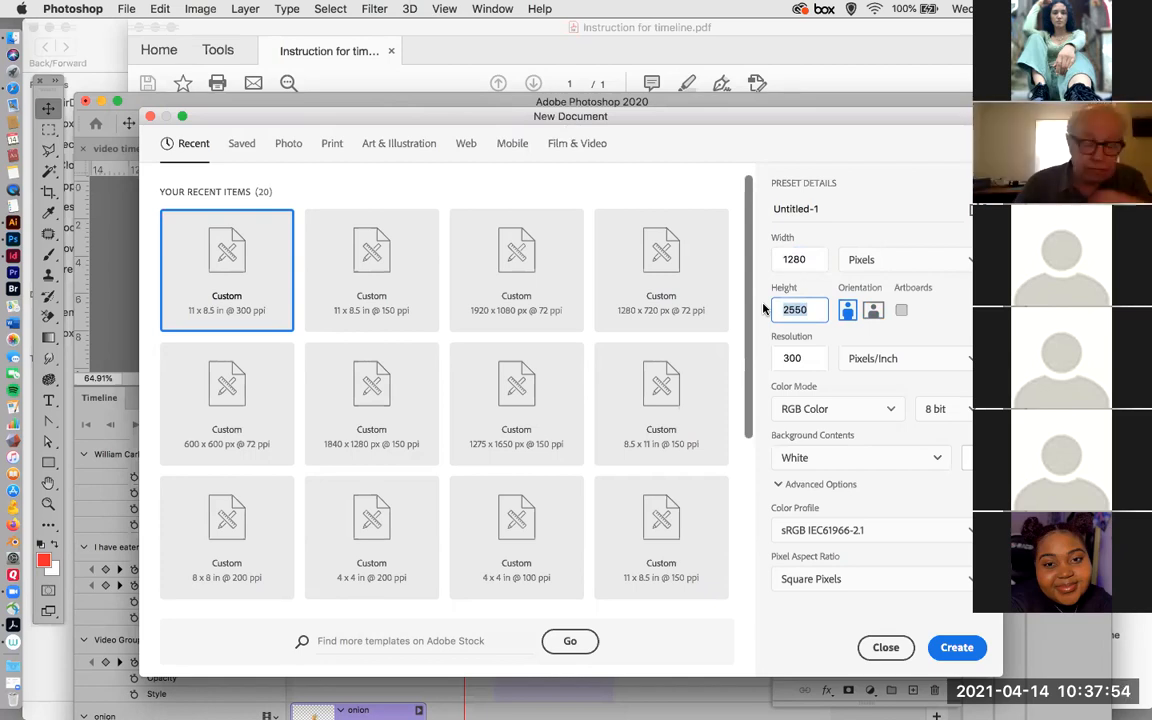
{"action": "type", "text": "7"}
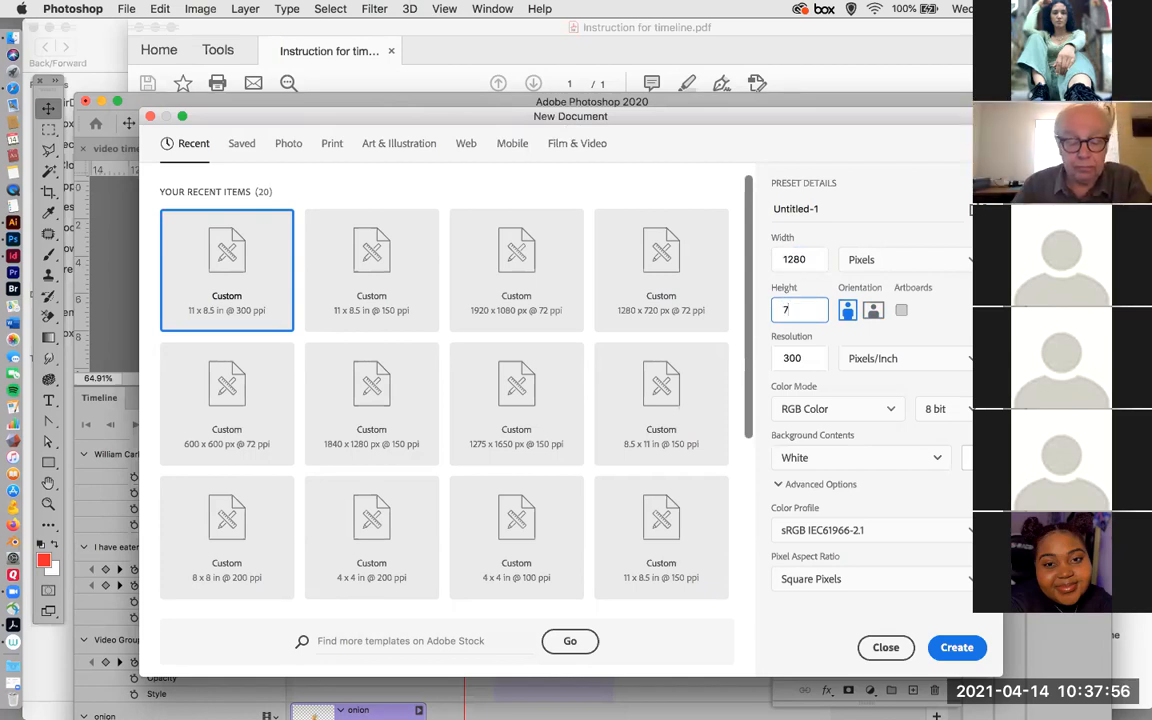
{"action": "type", "text": "20"}
{"action": "key", "text": "Tab"}
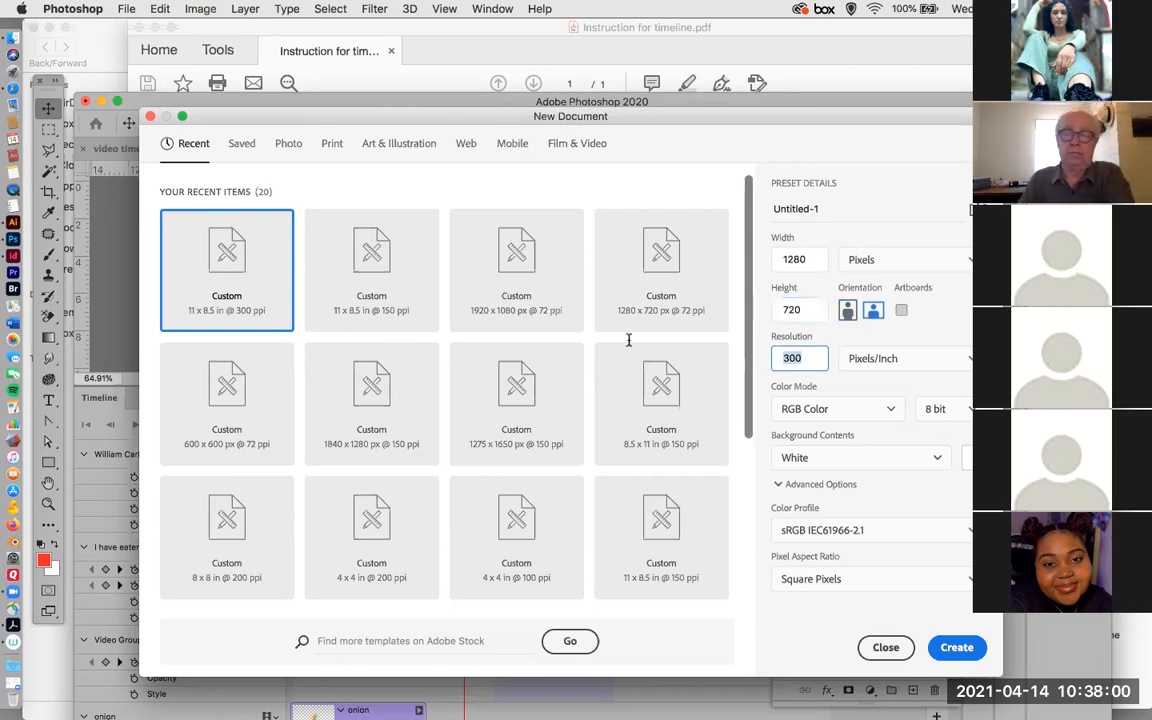
{"action": "type", "text": "72"}
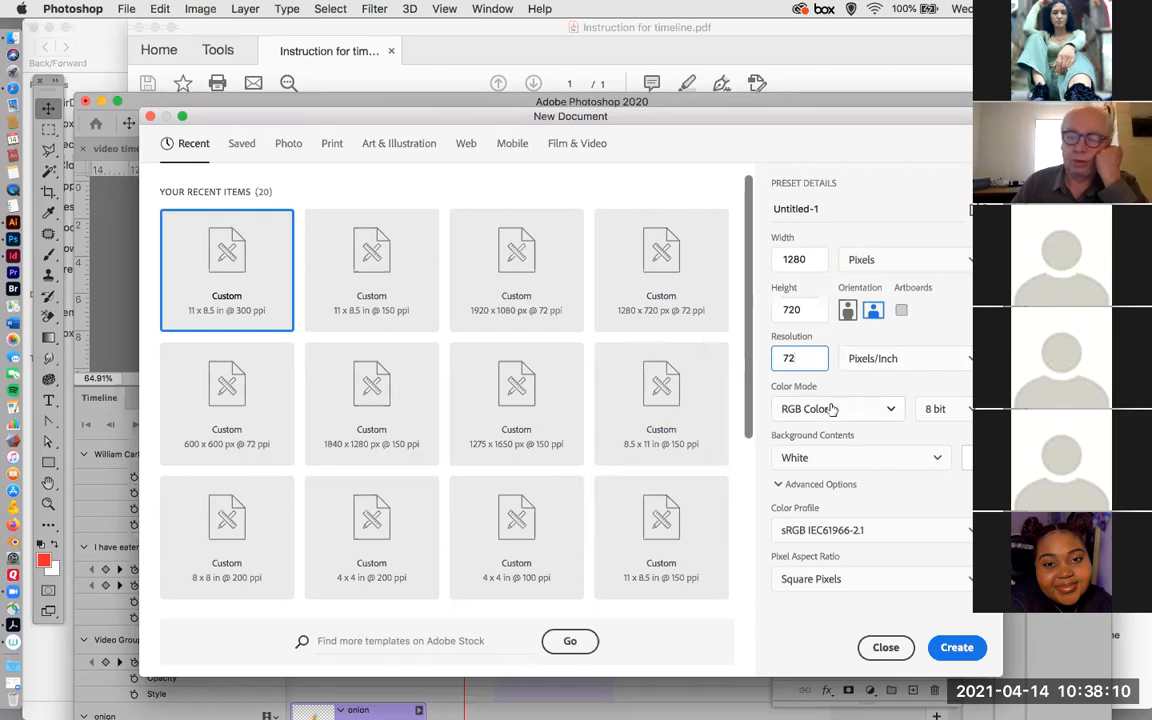
{"action": "left_click", "coordinate": [955, 648]}
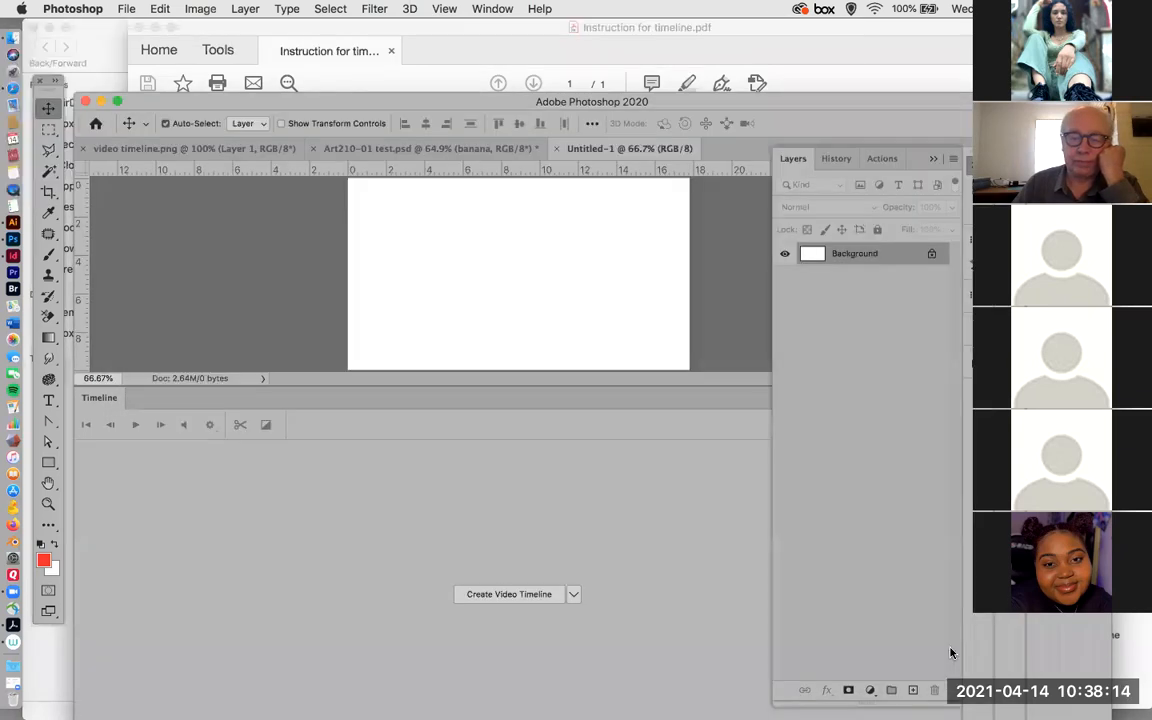
Create a video timeline and add onion.png from the Tutorial Eleven Video.assets folder to the Layer 0 track.
{"action": "left_click", "coordinate": [507, 595]}
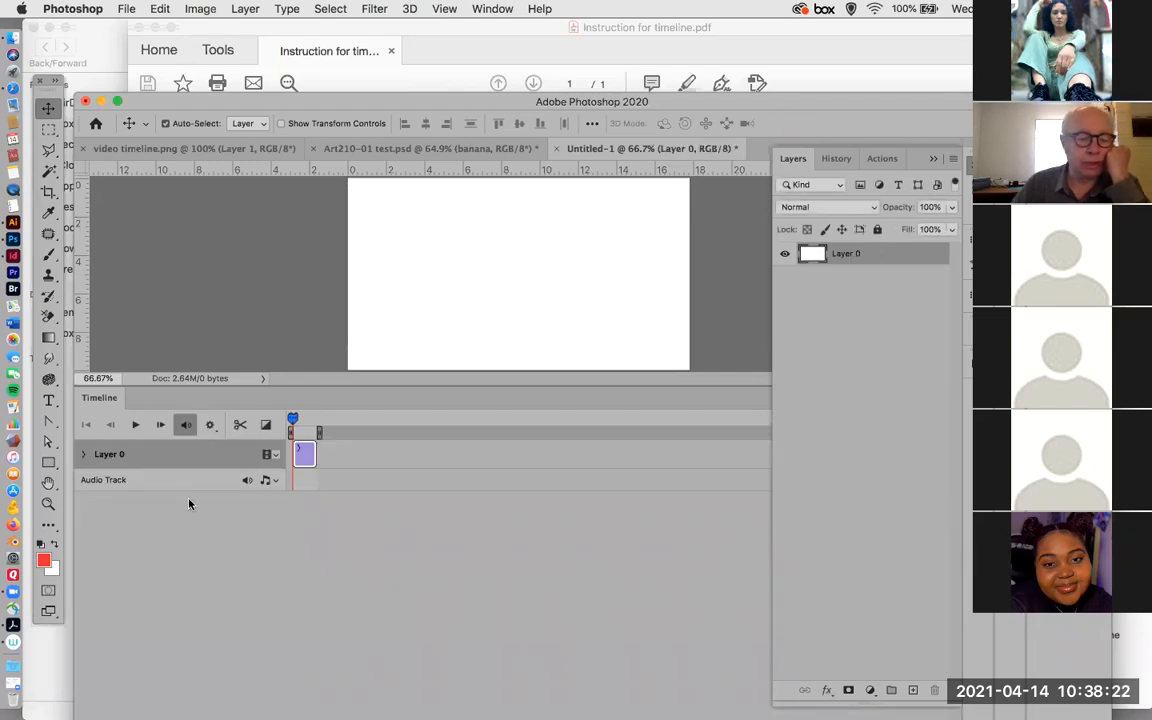
{"action": "left_click", "coordinate": [277, 455]}
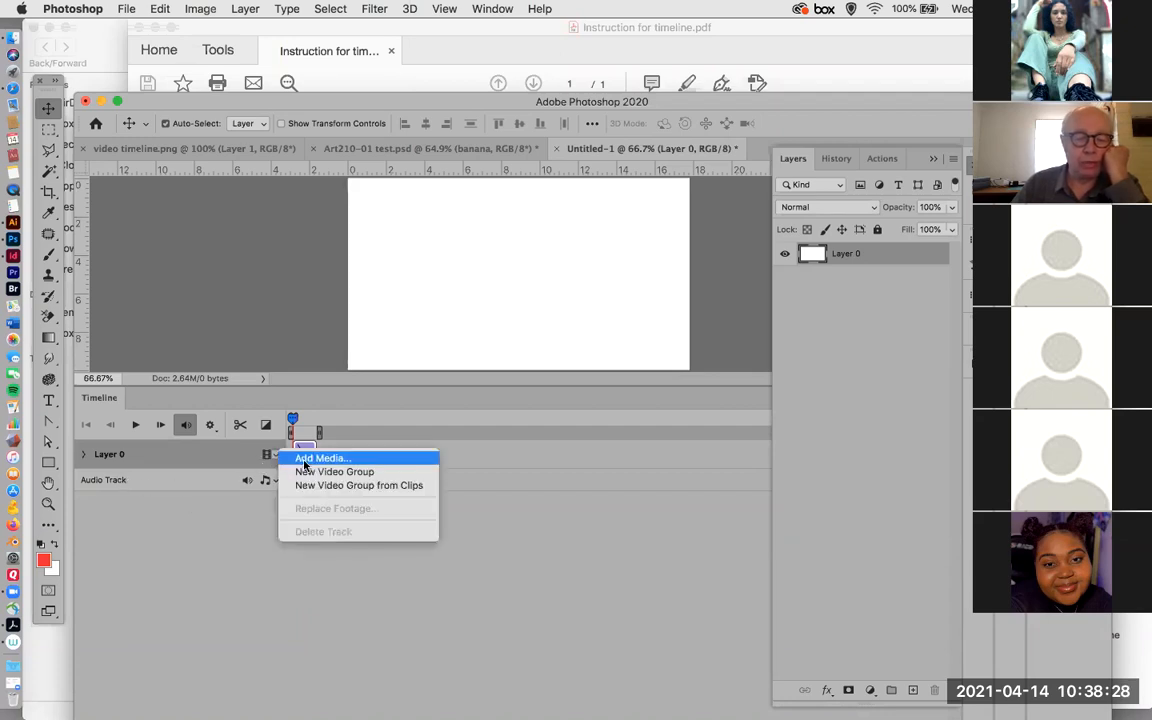
{"action": "left_click", "coordinate": [305, 460]}
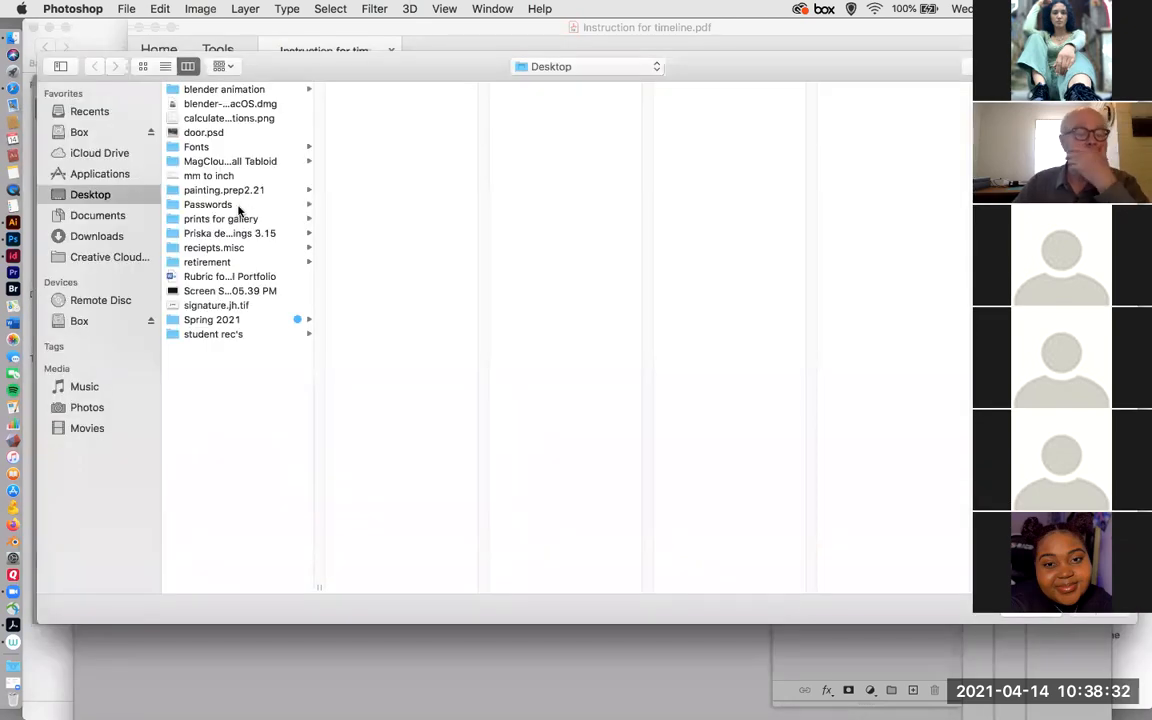
{"action": "left_click", "coordinate": [205, 320]}
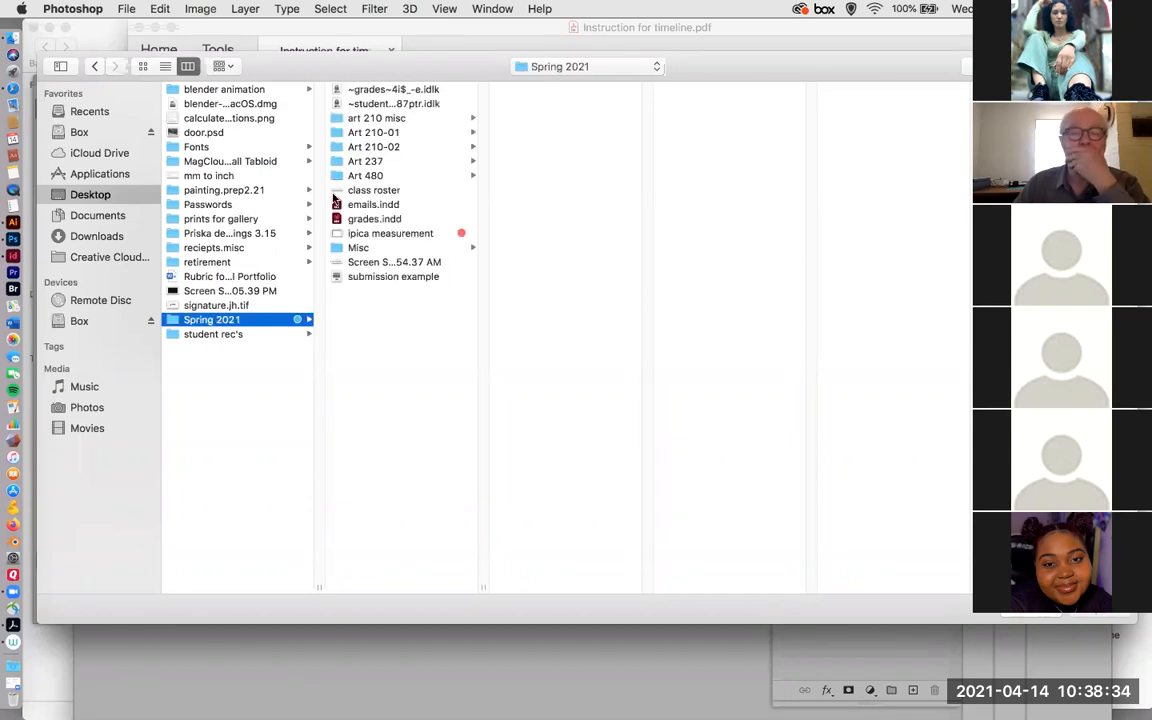
{"action": "left_click", "coordinate": [373, 147]}
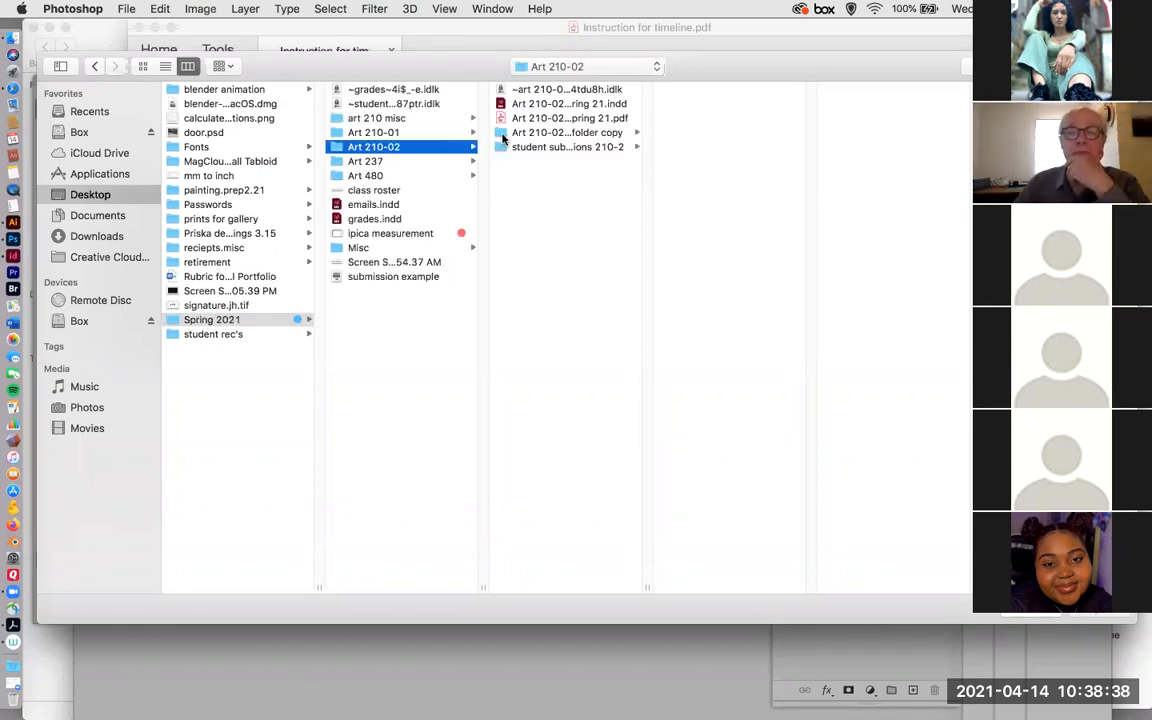
{"action": "left_click", "coordinate": [501, 134]}
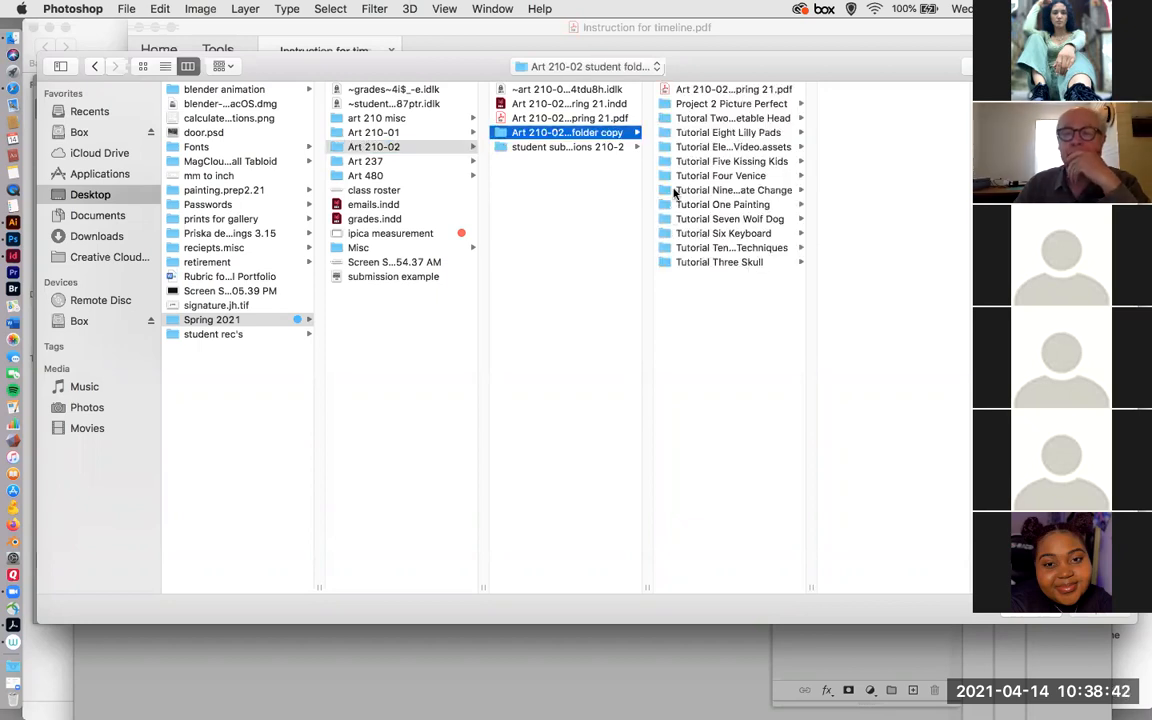
{"action": "left_click", "coordinate": [663, 147]}
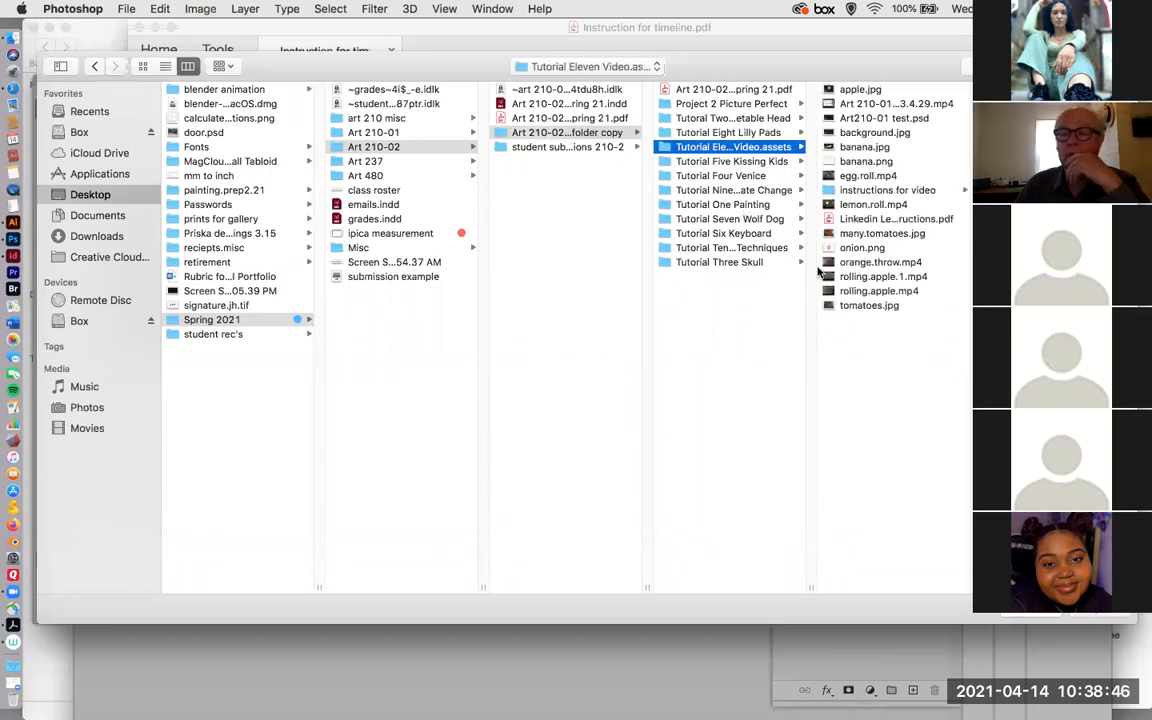
{"action": "left_click", "coordinate": [828, 250]}
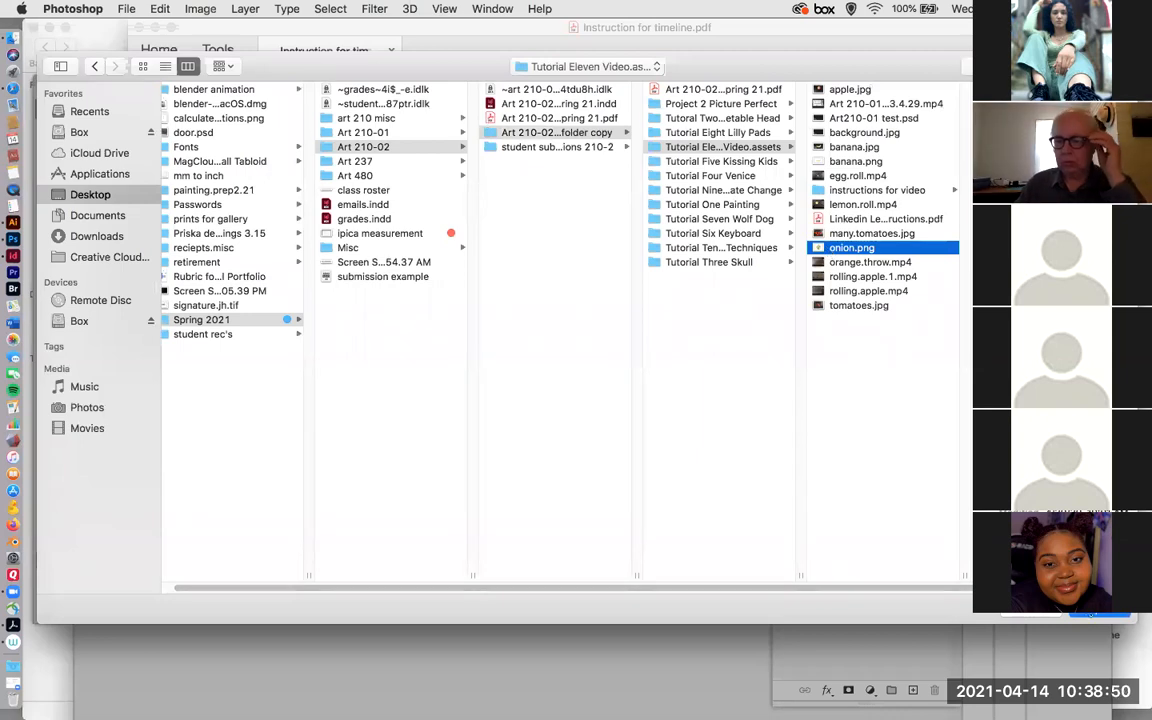
{"action": "left_click", "coordinate": [1096, 615]}
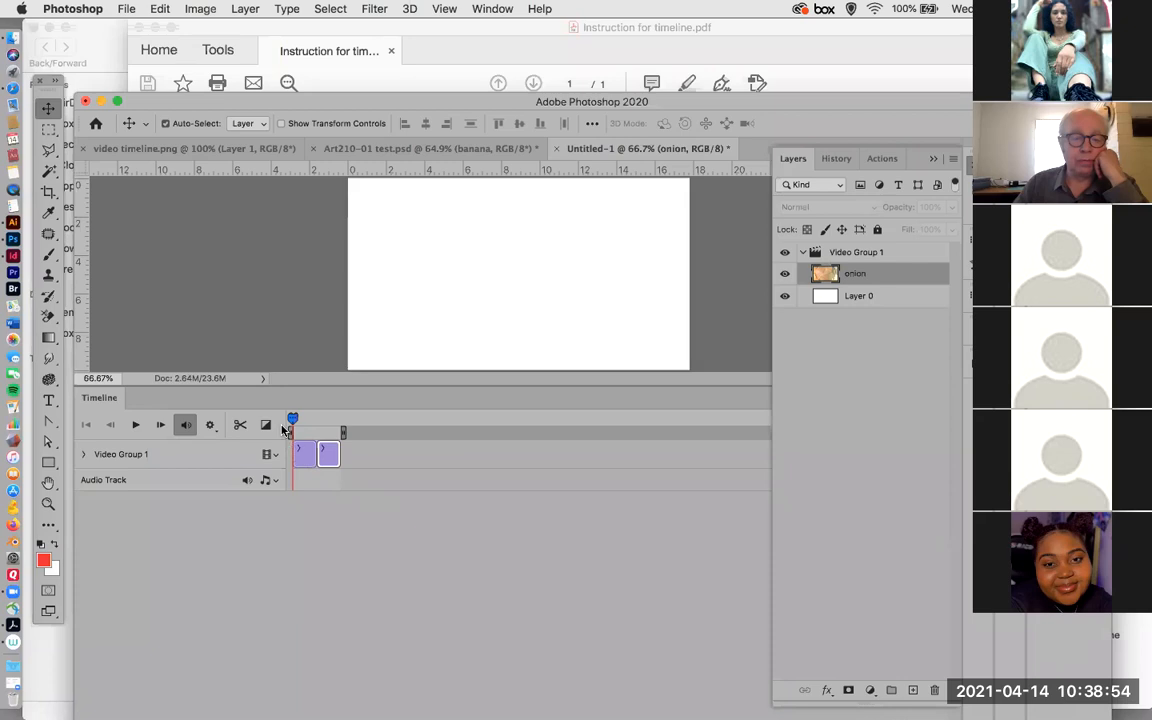
Scrub to the onion clip and move the onion layer out of Video Group 1 onto its own track above the group.
{"action": "mouse_move", "coordinate": [302, 420]}
{"action": "left_mouse_down"}
{"action": "mouse_move", "coordinate": [328, 418]}
{"action": "mouse_move", "coordinate": [316, 418]}
{"action": "left_mouse_up"}
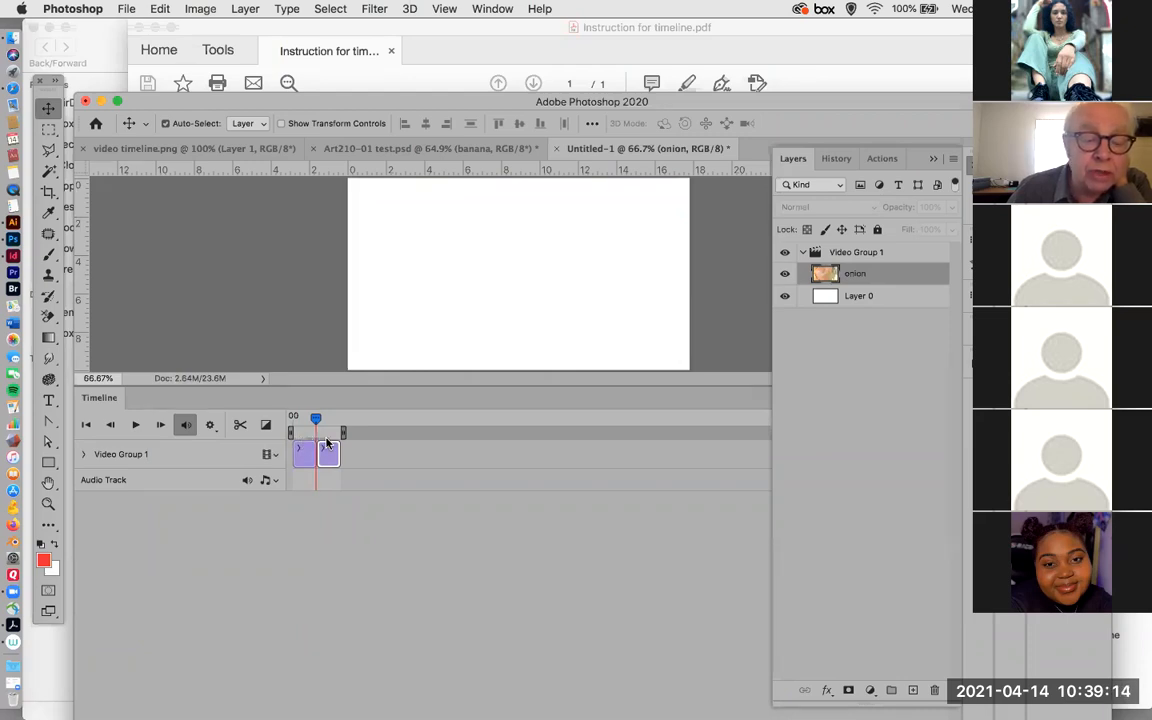
{"action": "left_click_drag", "start_coordinate": [317, 424], "coordinate": [317, 426]}
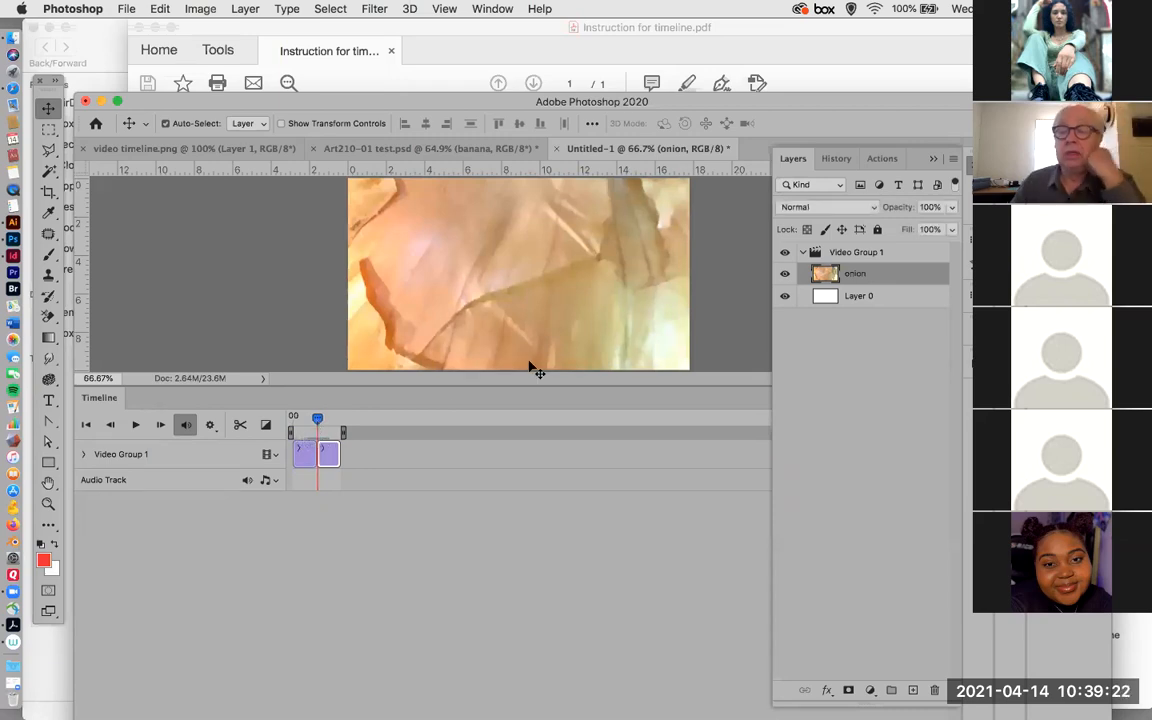
{"action": "mouse_move", "coordinate": [876, 272]}
{"action": "left_mouse_down"}
{"action": "mouse_move", "coordinate": [868, 237]}
{"action": "mouse_move", "coordinate": [869, 289]}
{"action": "left_mouse_up"}
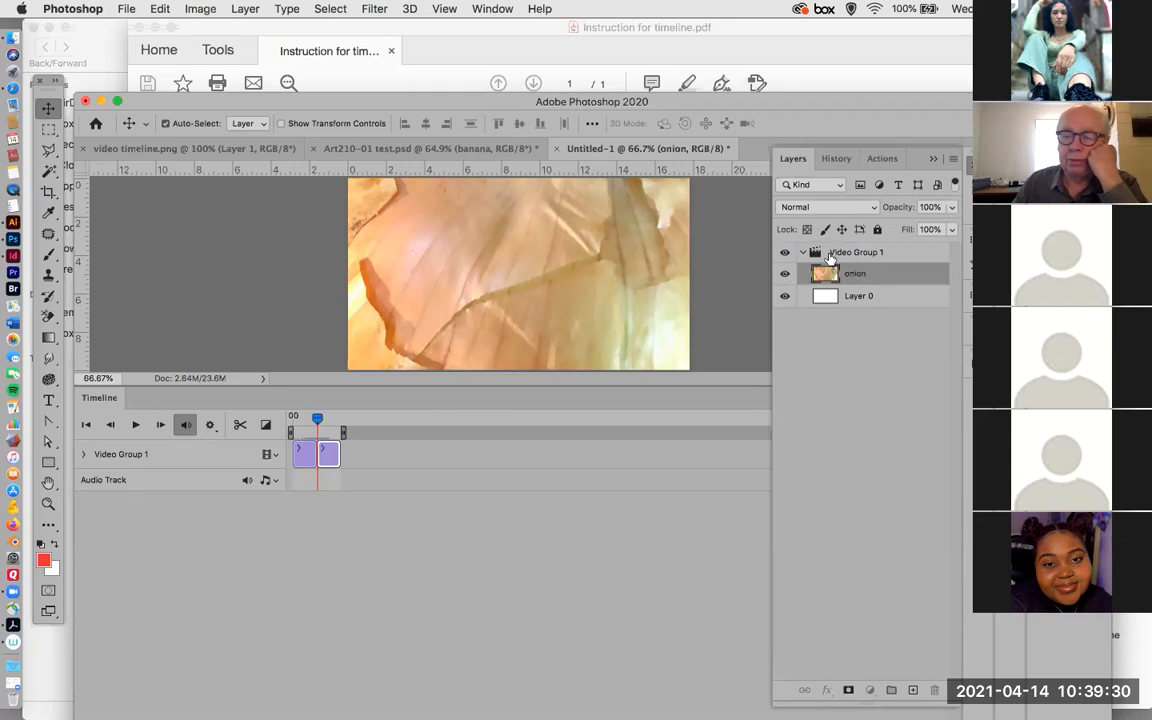
{"action": "mouse_move", "coordinate": [826, 246]}
{"action": "left_mouse_down"}
{"action": "mouse_move", "coordinate": [829, 265]}
{"action": "mouse_move", "coordinate": [836, 230]}
{"action": "mouse_move", "coordinate": [828, 240]}
{"action": "left_mouse_up"}
{"action": "left_click_drag", "start_coordinate": [876, 255], "coordinate": [873, 280]}
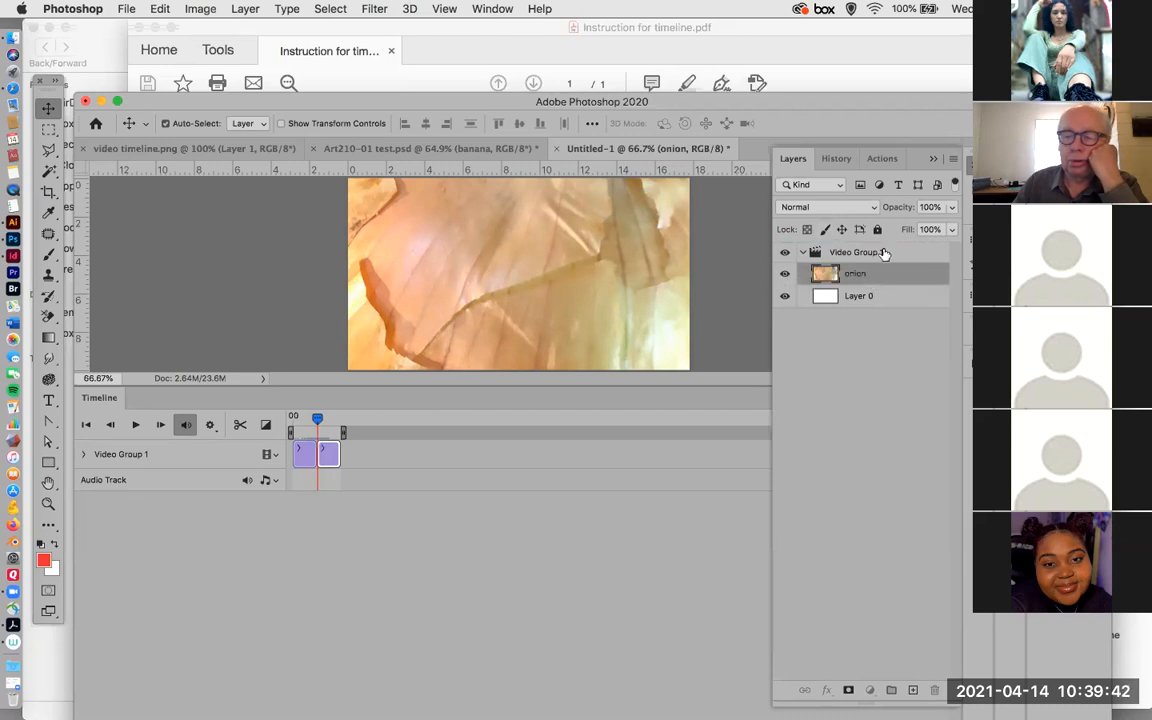
{"action": "left_click", "coordinate": [884, 250]}
{"action": "left_click", "coordinate": [822, 273]}
{"action": "left_click_drag", "start_coordinate": [822, 273], "coordinate": [828, 250]}
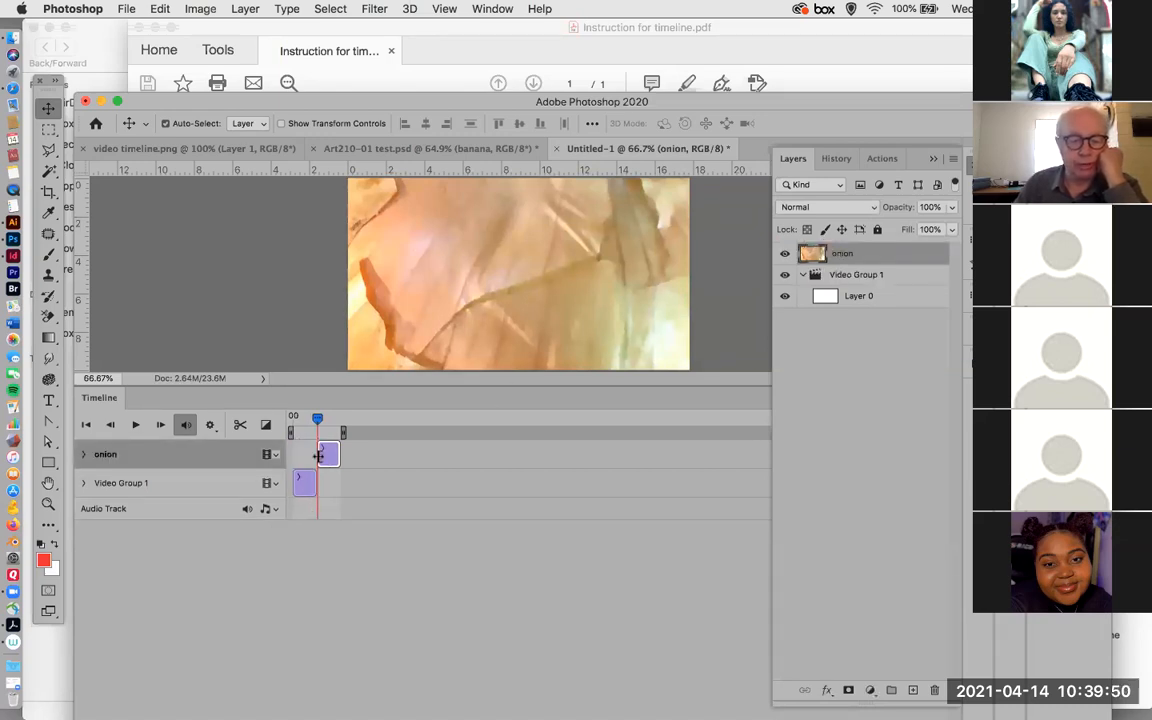
Scrub back to the first clip and fill Layer 0 with black at 100% opacity, finishing with the Move tool active.
{"action": "mouse_move", "coordinate": [316, 430]}
{"action": "left_mouse_down"}
{"action": "mouse_move", "coordinate": [291, 428]}
{"action": "mouse_move", "coordinate": [306, 428]}
{"action": "left_mouse_up"}
{"action": "left_click", "coordinate": [826, 302]}
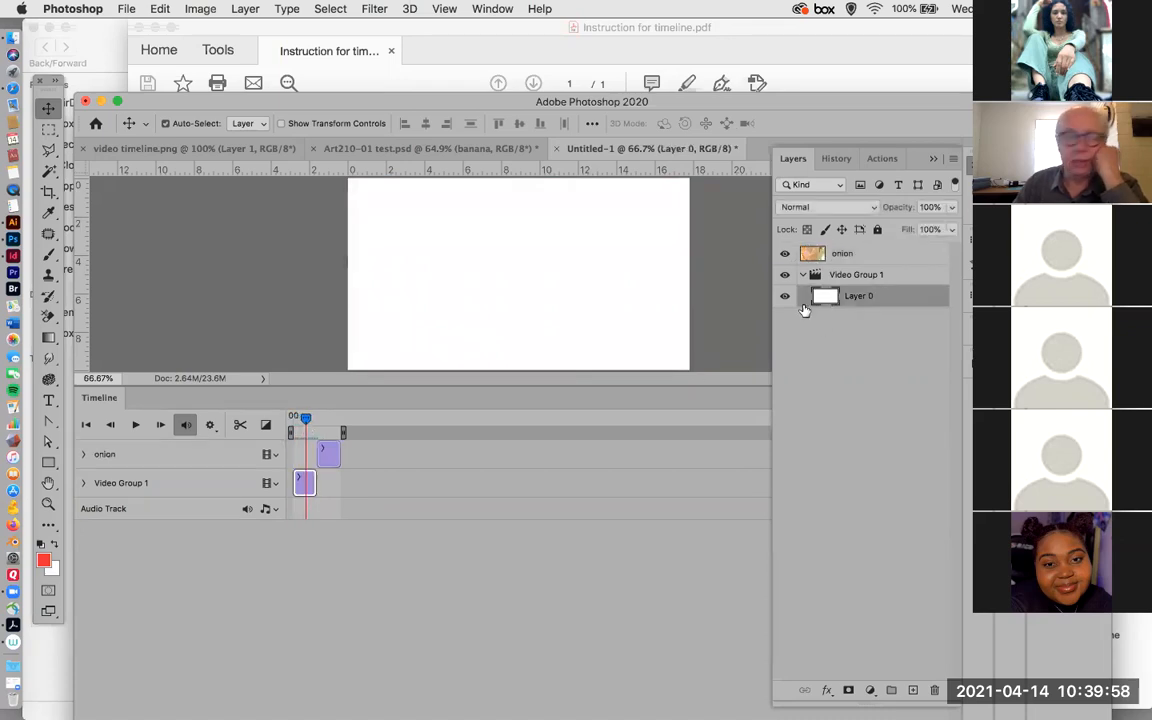
{"action": "left_click", "coordinate": [162, 9]}
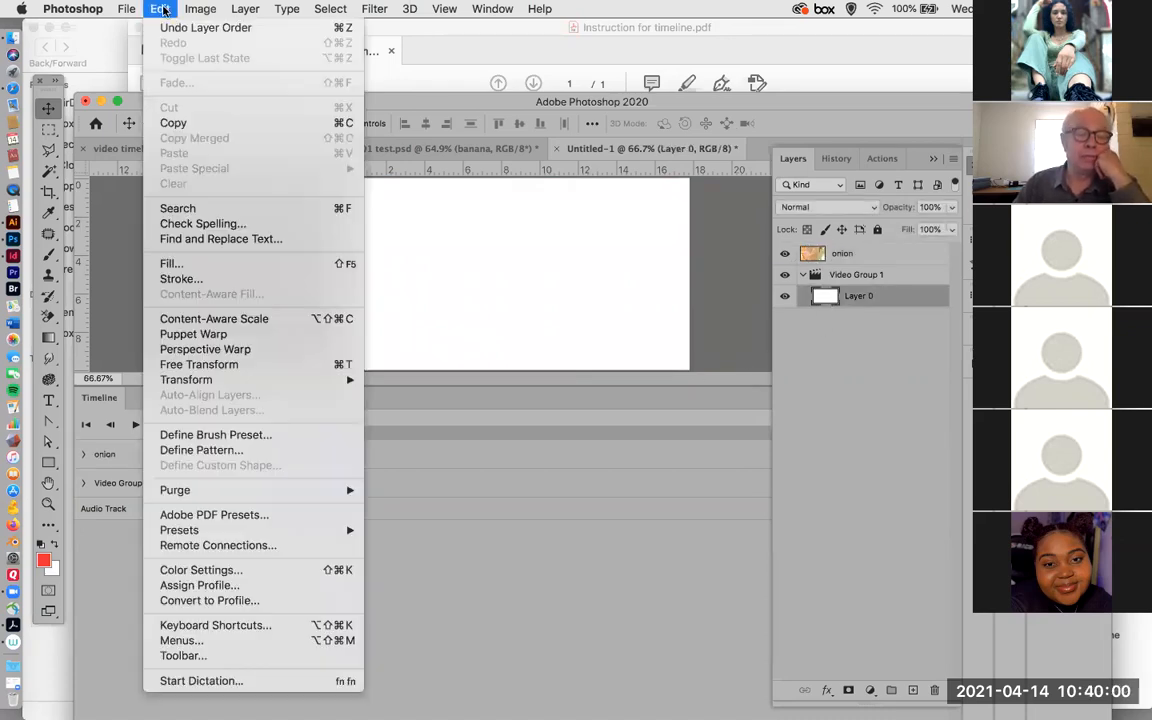
{"action": "left_click", "coordinate": [185, 265]}
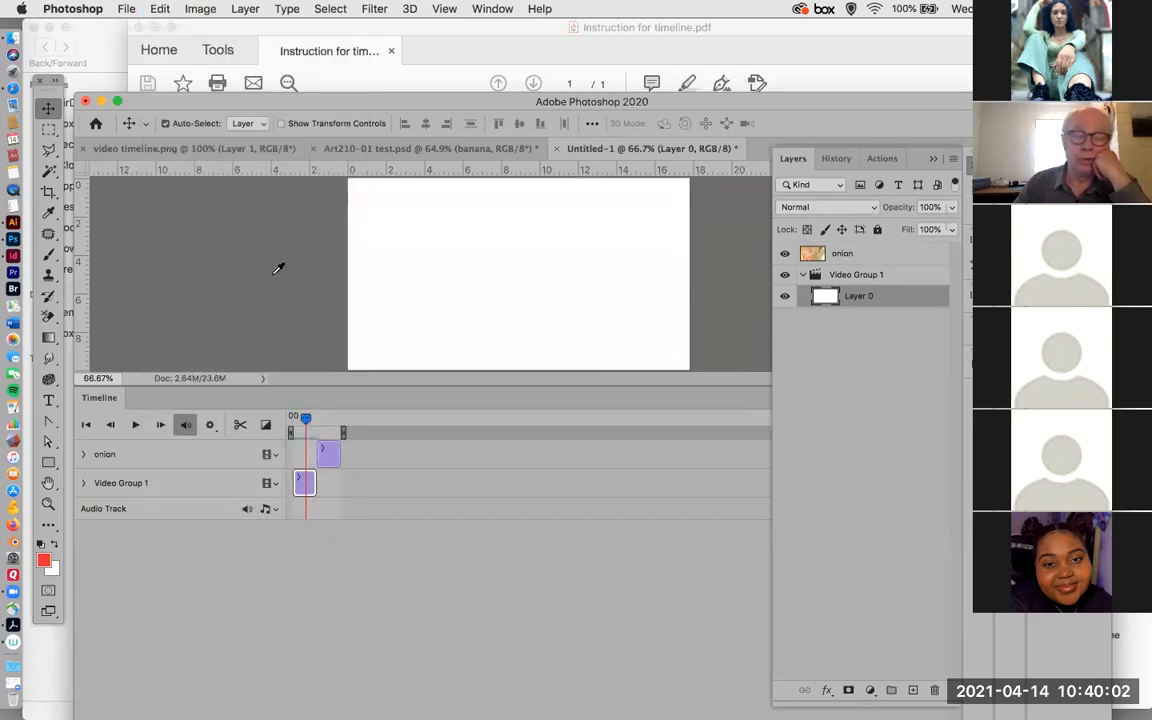
{"action": "left_click", "coordinate": [411, 321]}
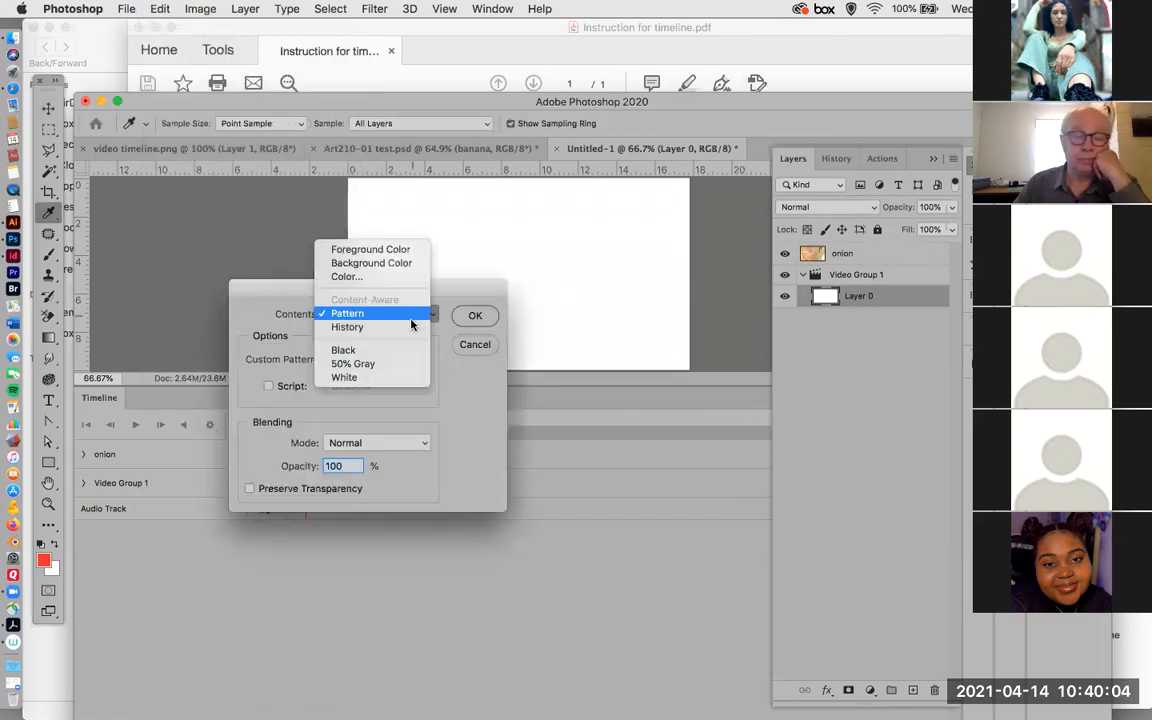
{"action": "left_click", "coordinate": [401, 350]}
{"action": "left_click", "coordinate": [475, 316]}
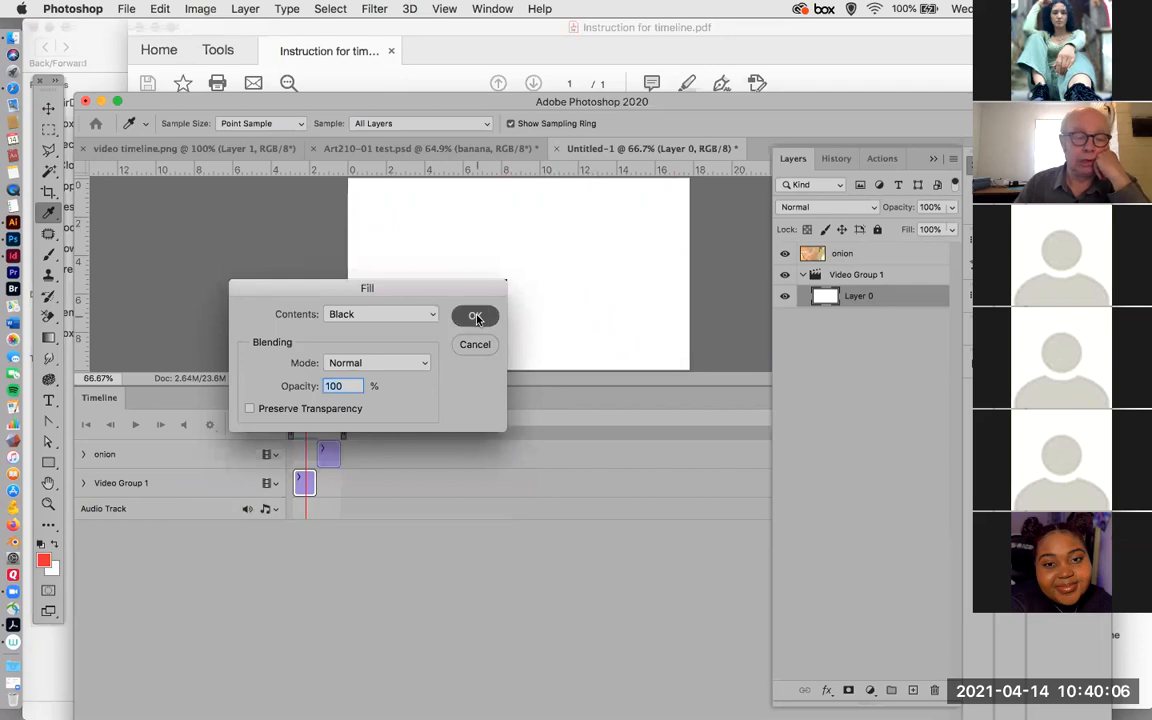
{"action": "key", "text": "v"}
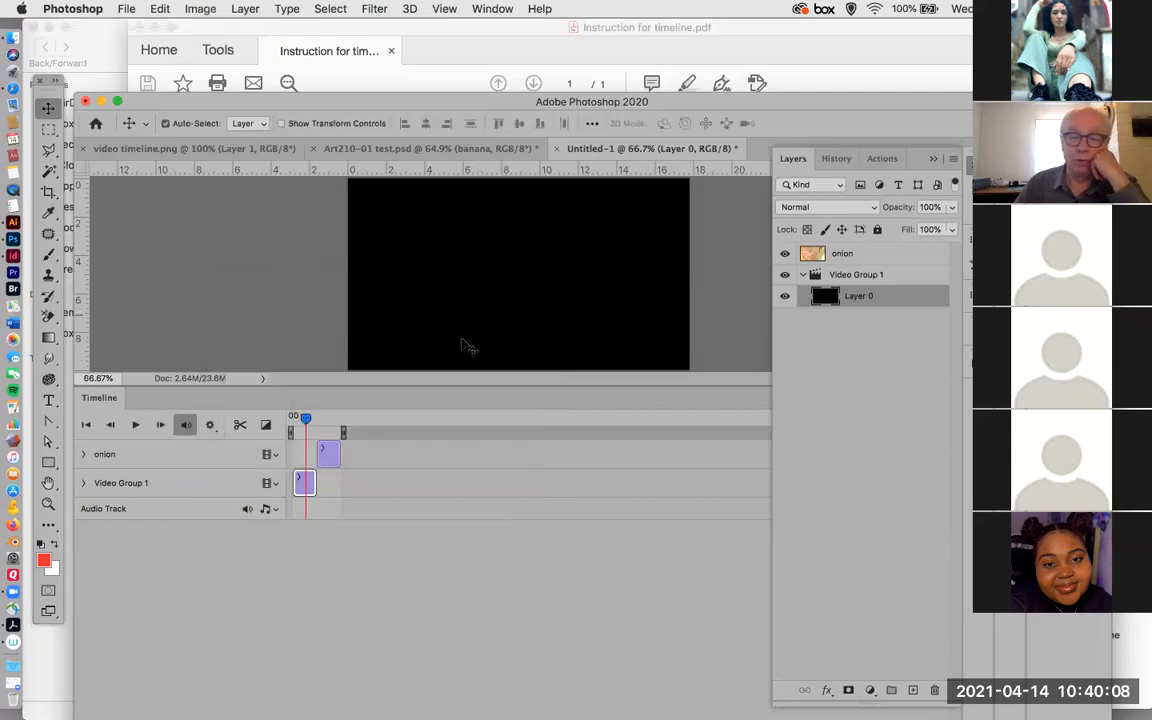
Expand the onion track's keyframe properties and move the playhead to the start of the onion clip.
{"action": "left_click_drag", "start_coordinate": [306, 425], "coordinate": [323, 430]}
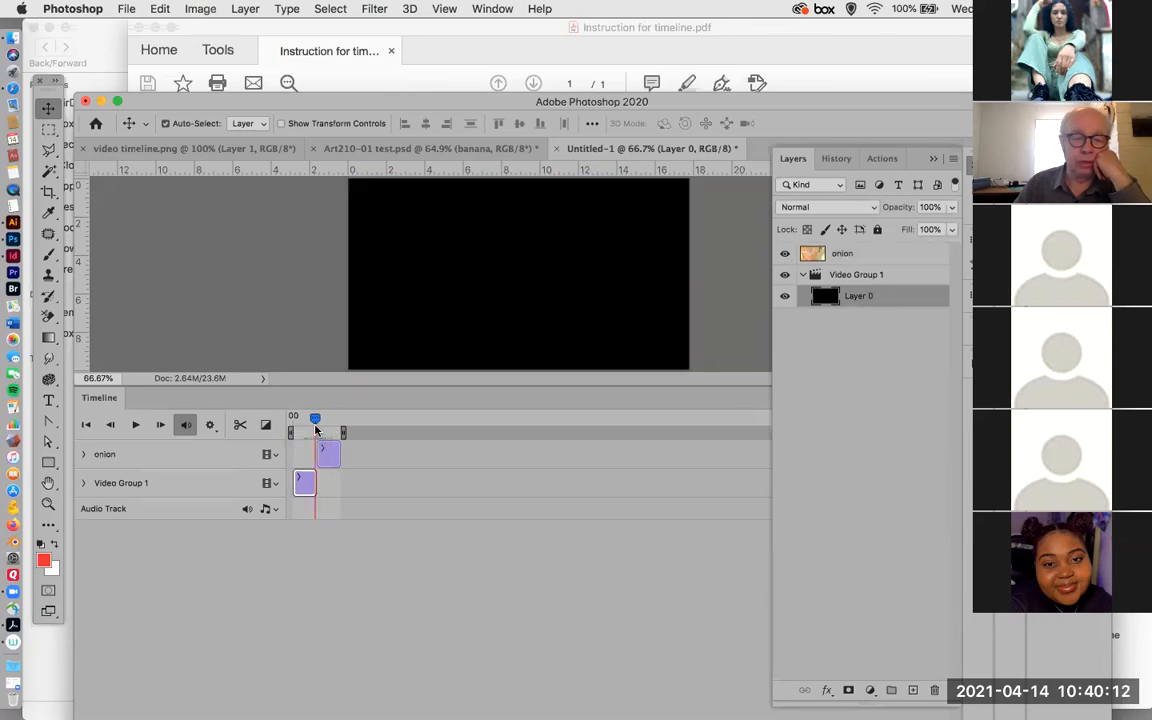
{"action": "left_click", "coordinate": [84, 455]}
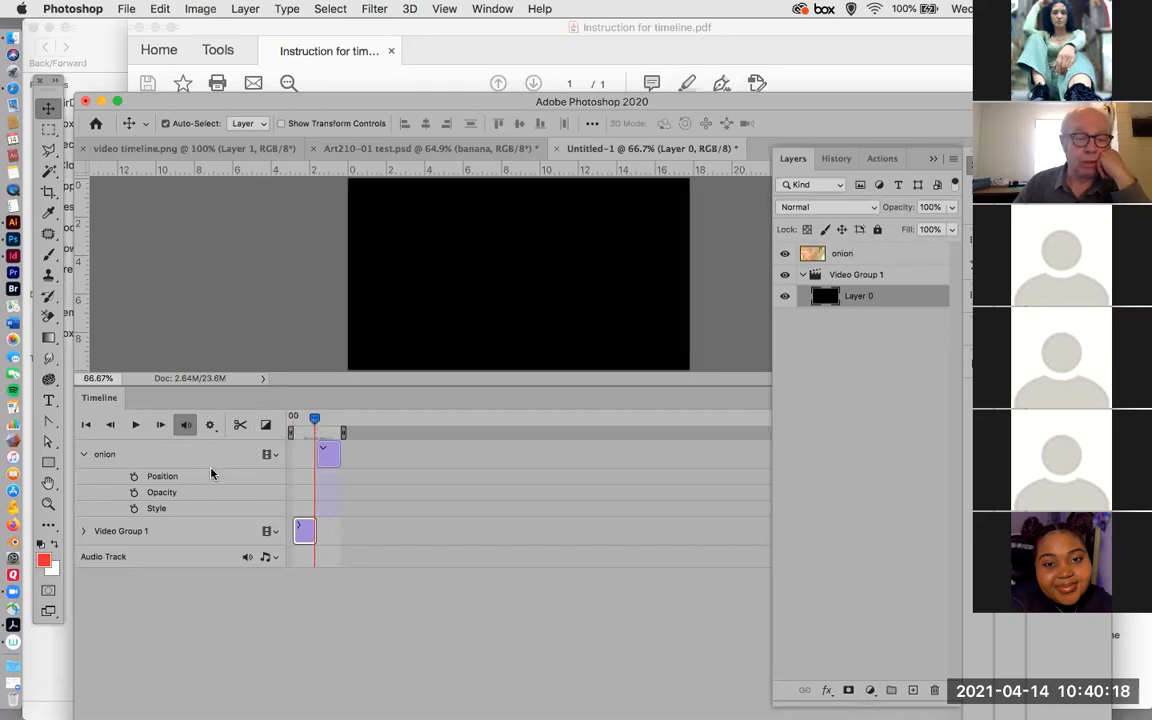
{"action": "left_click_drag", "start_coordinate": [314, 420], "coordinate": [316, 418]}
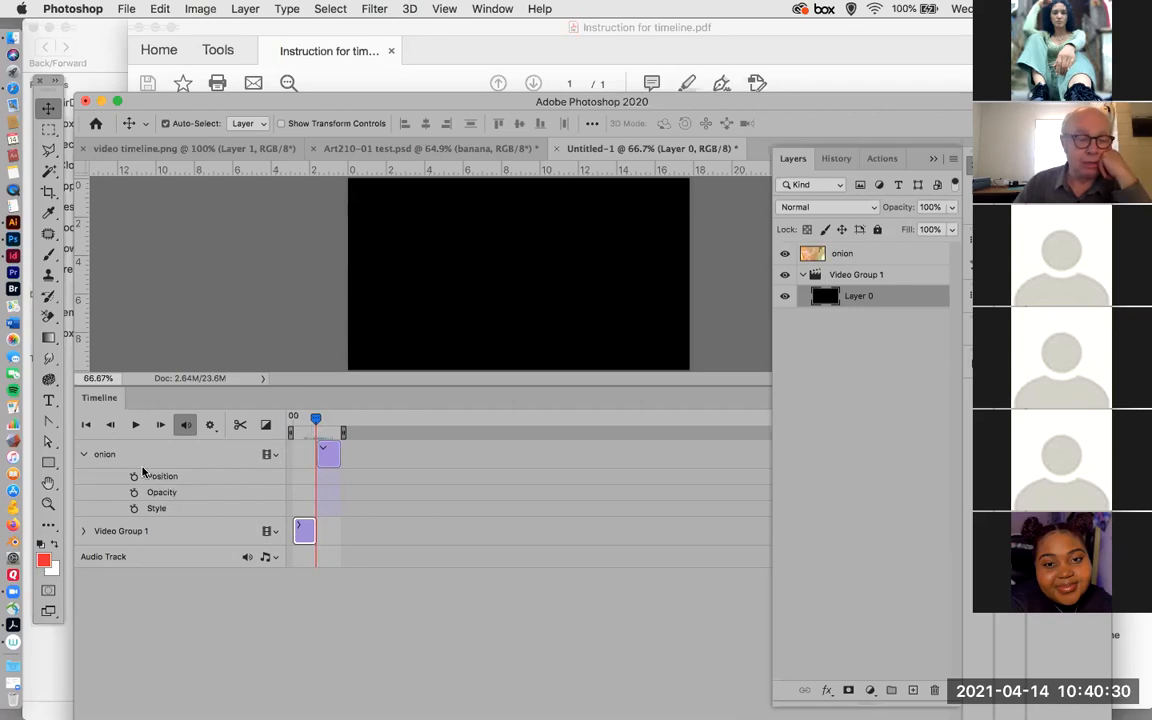
{"action": "mouse_move", "coordinate": [316, 419]}
{"action": "left_mouse_down"}
{"action": "mouse_move", "coordinate": [328, 421]}
{"action": "mouse_move", "coordinate": [318, 420]}
{"action": "left_mouse_up"}
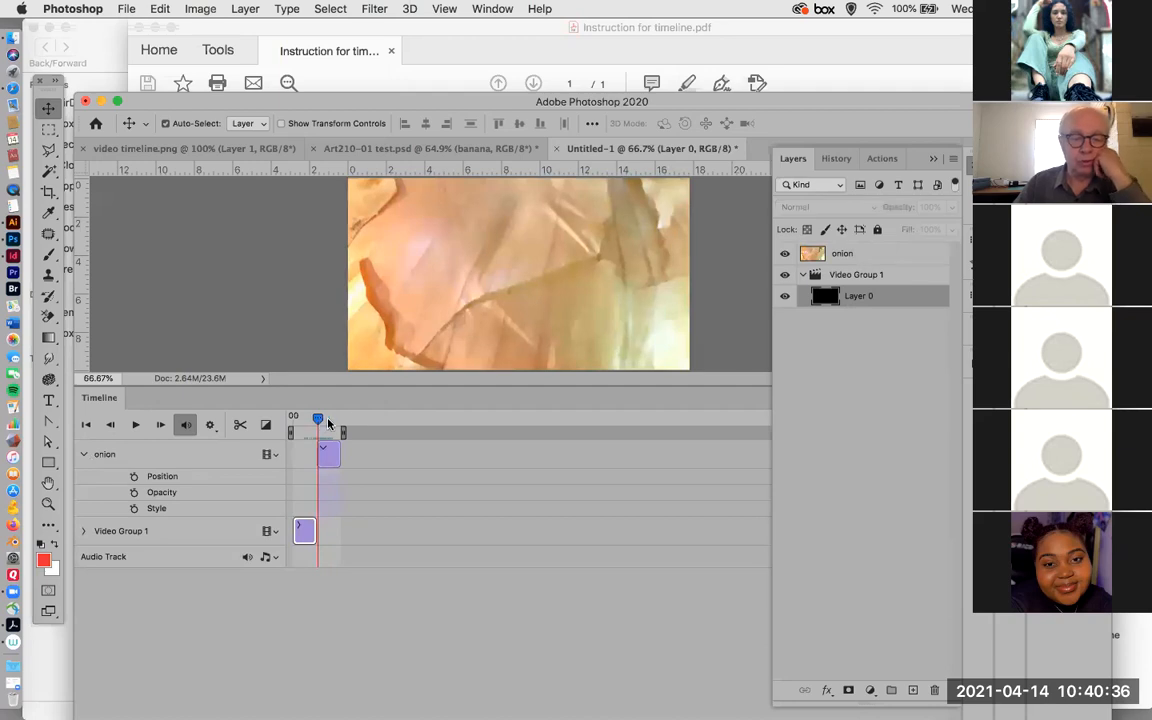
Convert the onion layer to a smart object and expand its track to show the Transform property.
{"action": "left_click", "coordinate": [866, 258]}
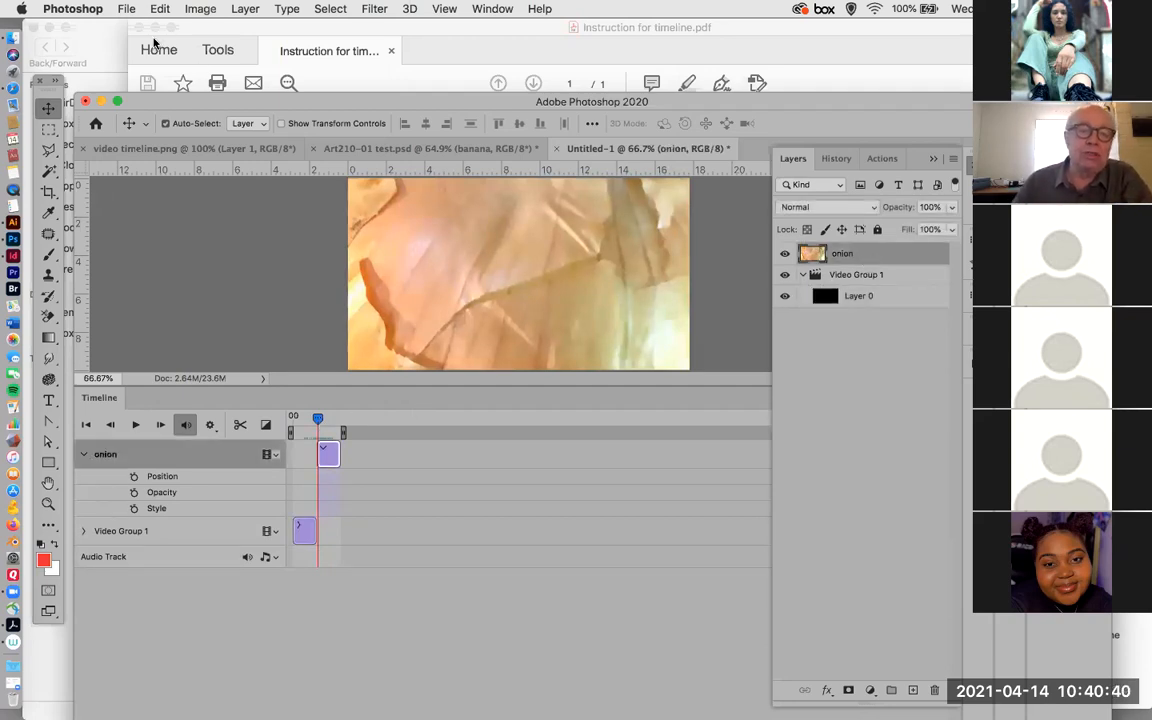
{"action": "left_click", "coordinate": [243, 9]}
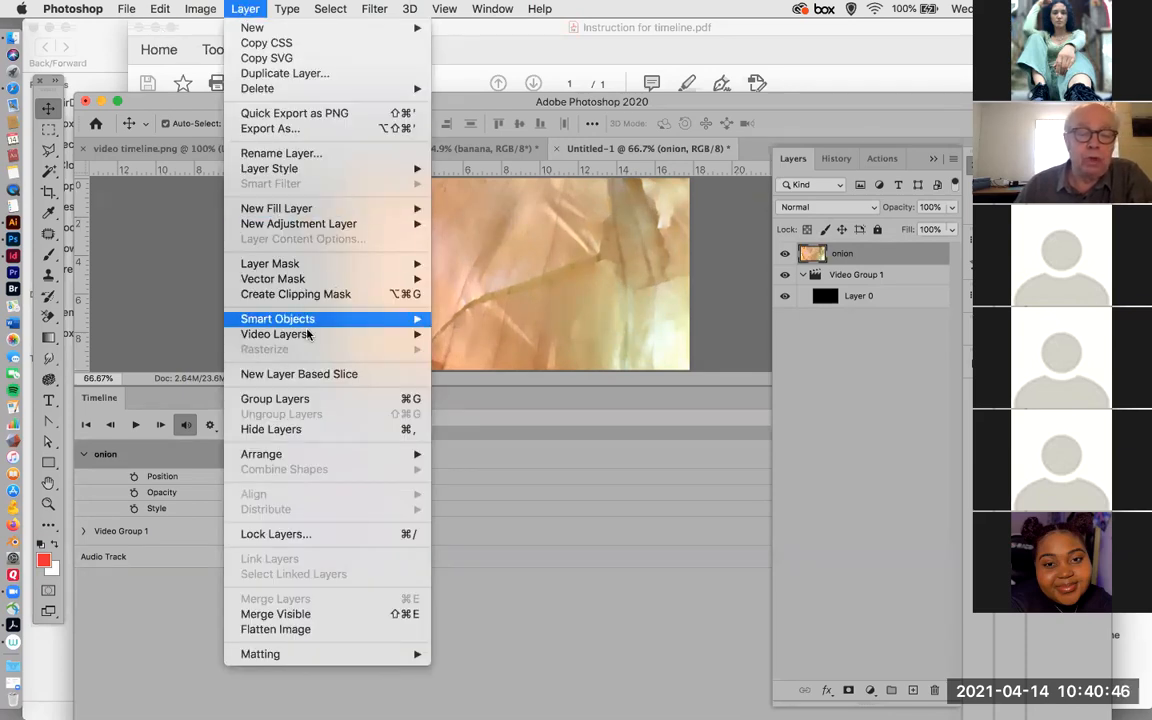
{"action": "mouse_move", "coordinate": [311, 327]}
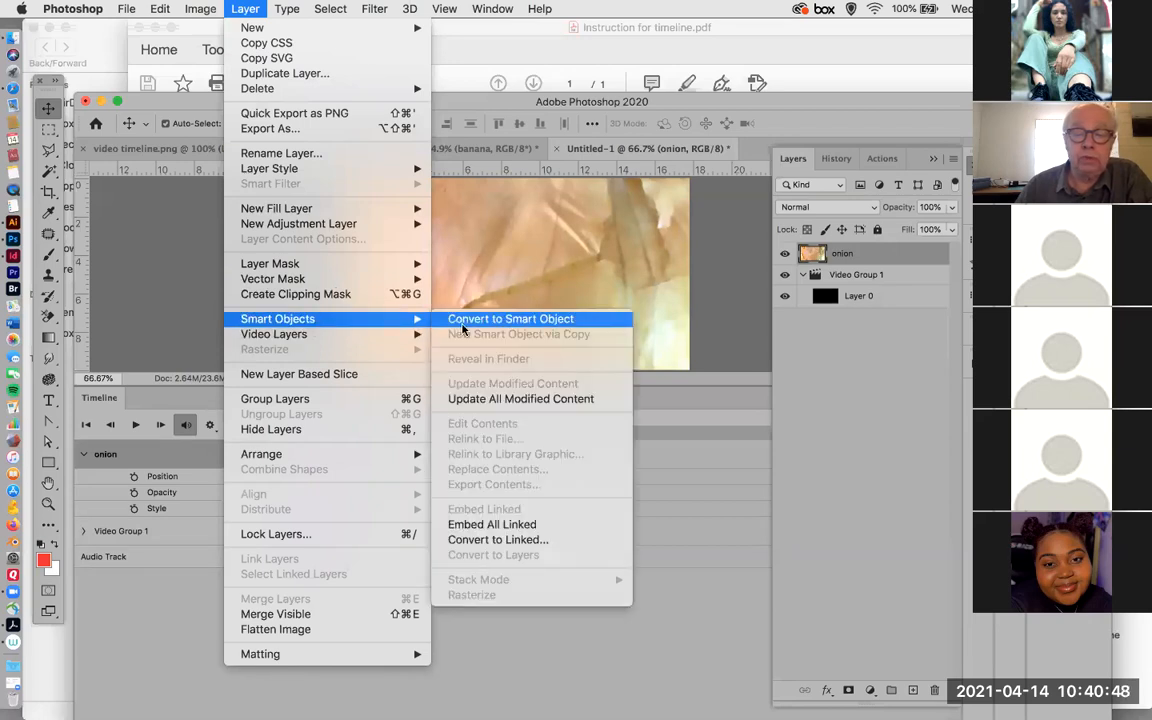
{"action": "left_click", "coordinate": [500, 319]}
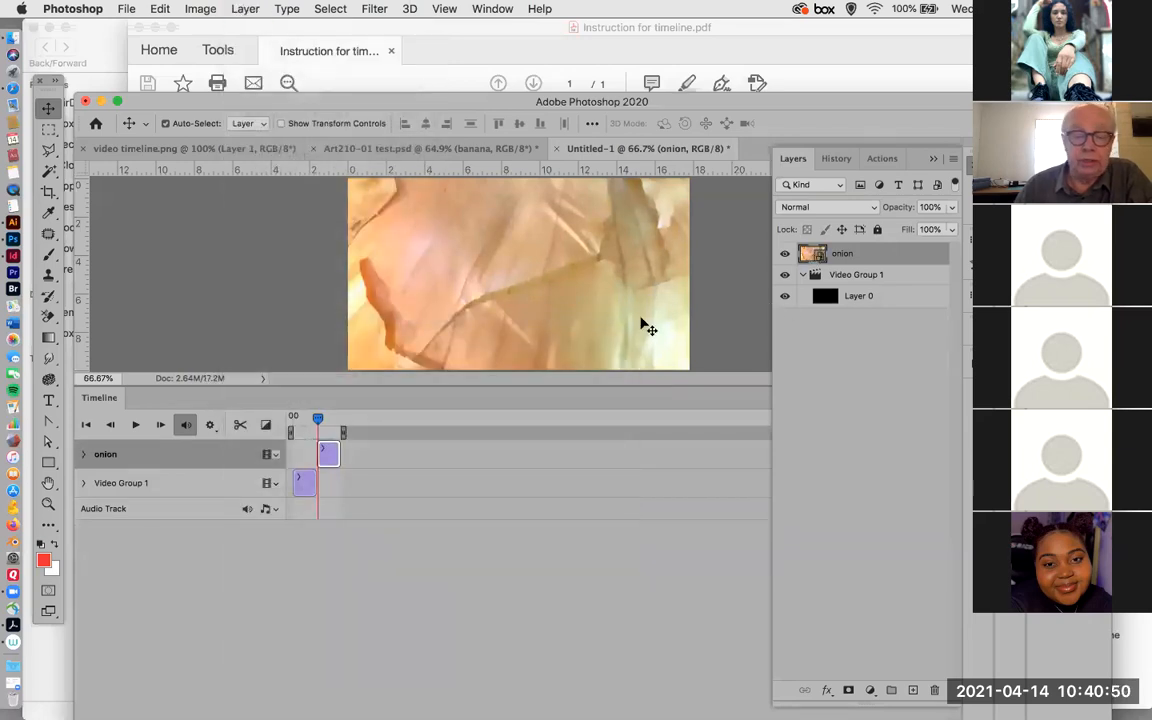
{"action": "left_click", "coordinate": [82, 455]}
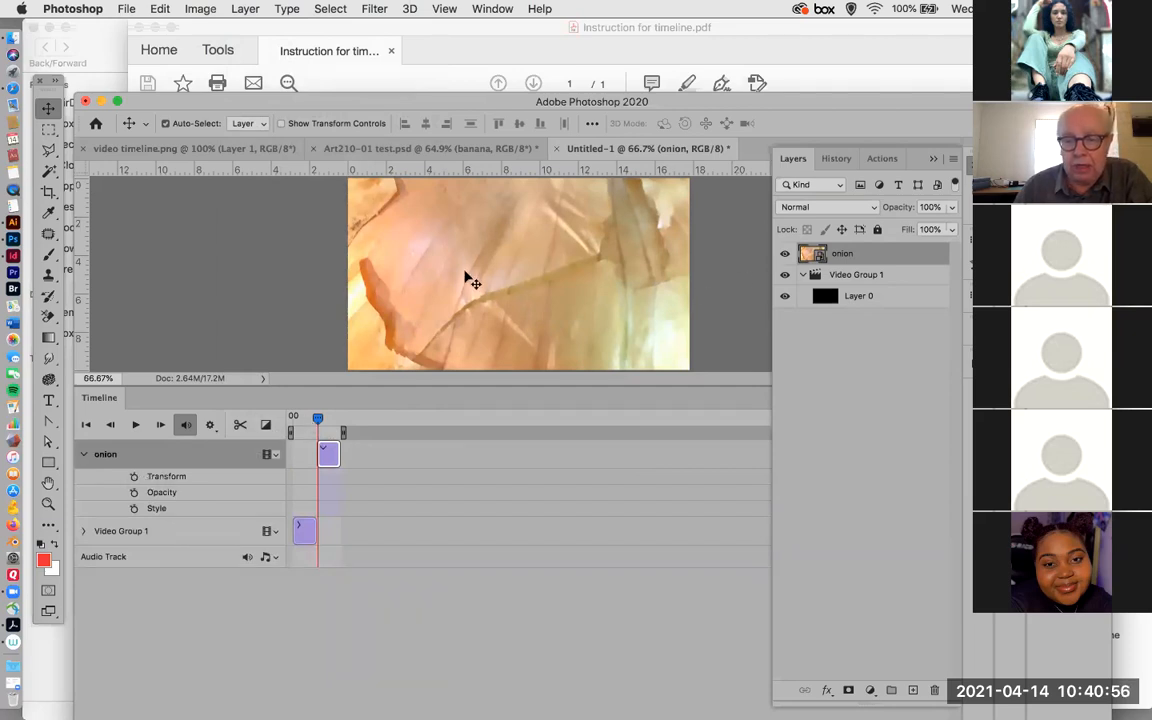
Switch to Finder, look through the Tutorial Eleven Video.assets folder, preview onion.png, and return to Photoshop.
{"action": "left_click_drag", "start_coordinate": [427, 101], "coordinate": [408, 131]}
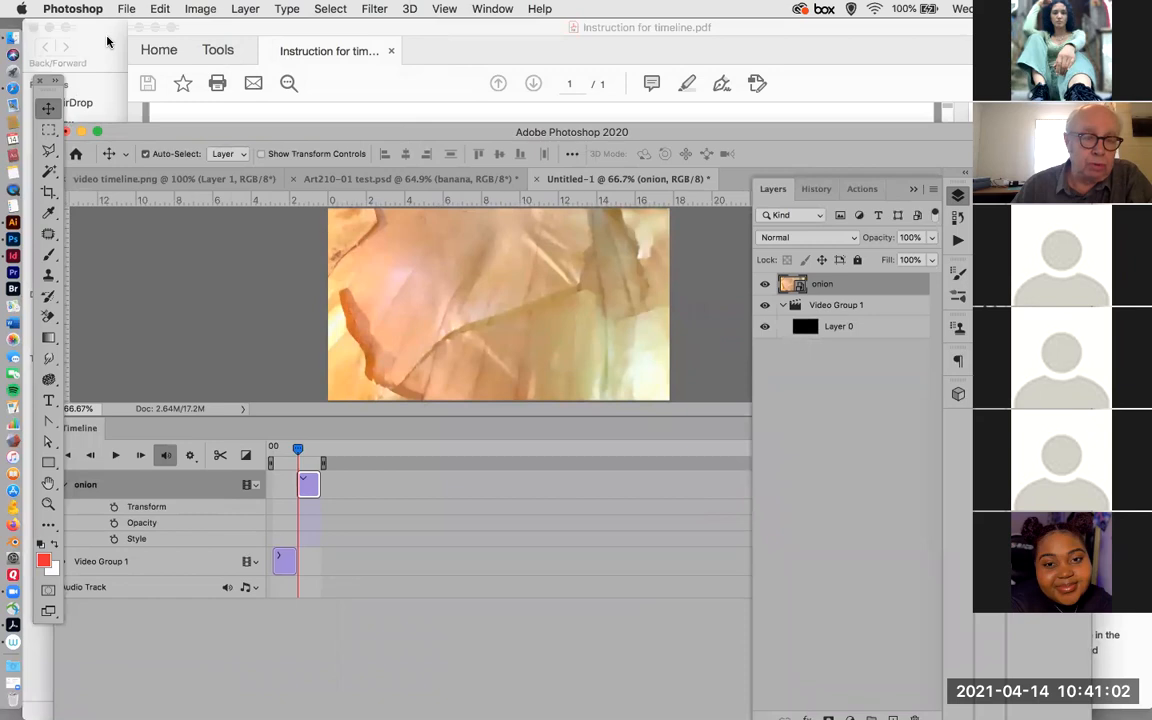
{"action": "left_click", "coordinate": [108, 42]}
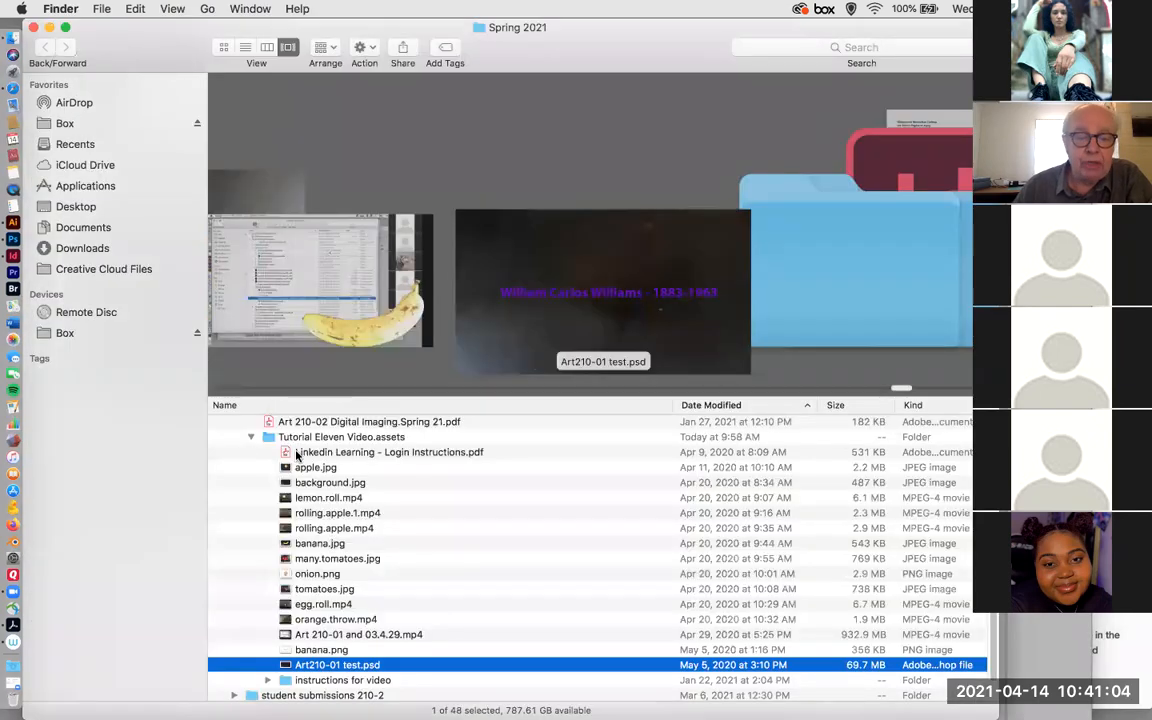
{"action": "scroll", "coordinate": [296, 456], "scroll_direction": "up", "scroll_amount": 2}
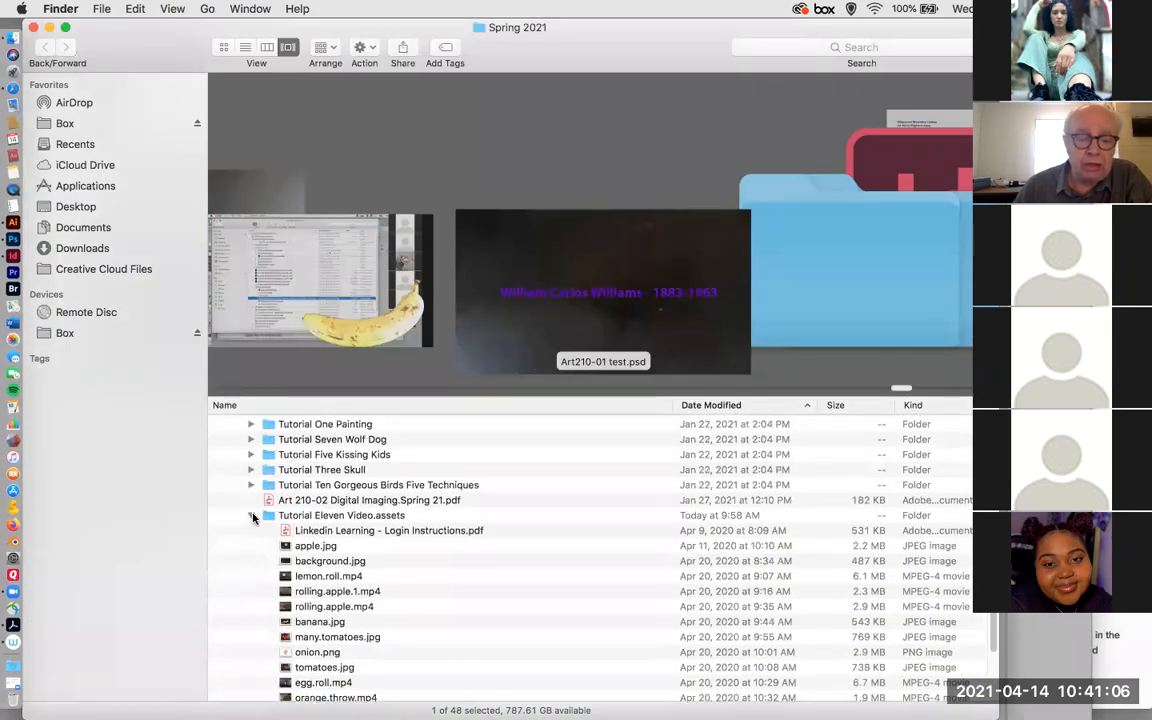
{"action": "left_click", "coordinate": [253, 517]}
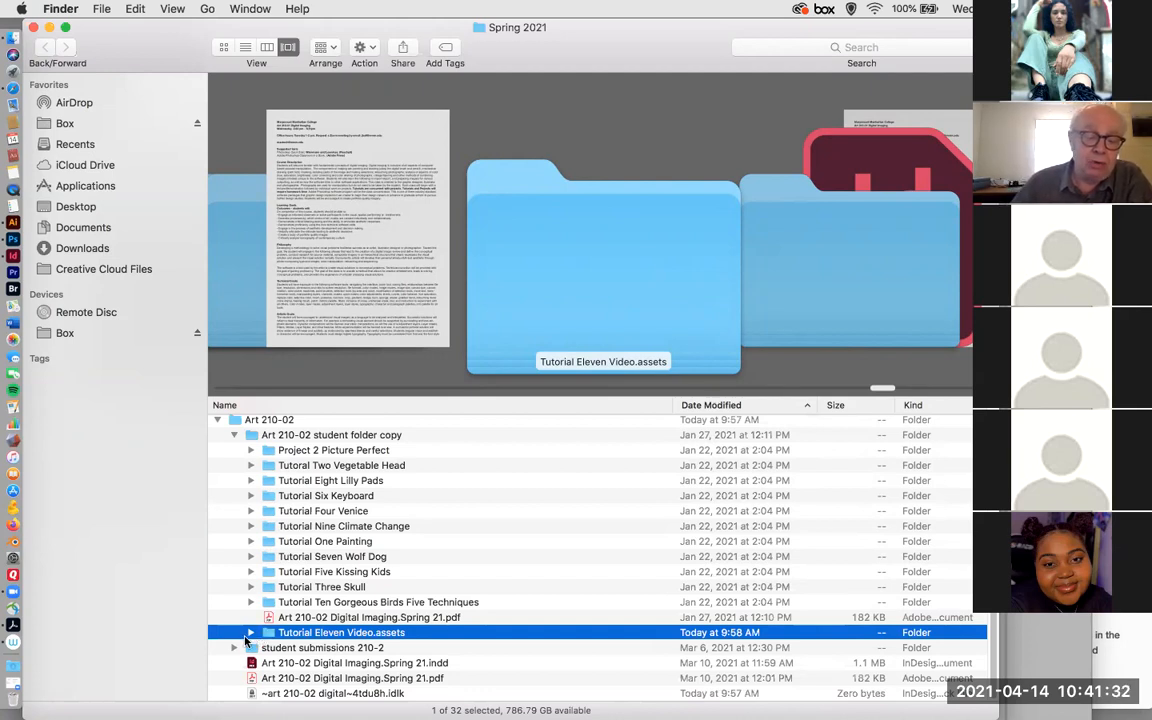
{"action": "left_click", "coordinate": [252, 632]}
{"action": "scroll", "coordinate": [278, 560], "scroll_direction": "down", "scroll_amount": 8}
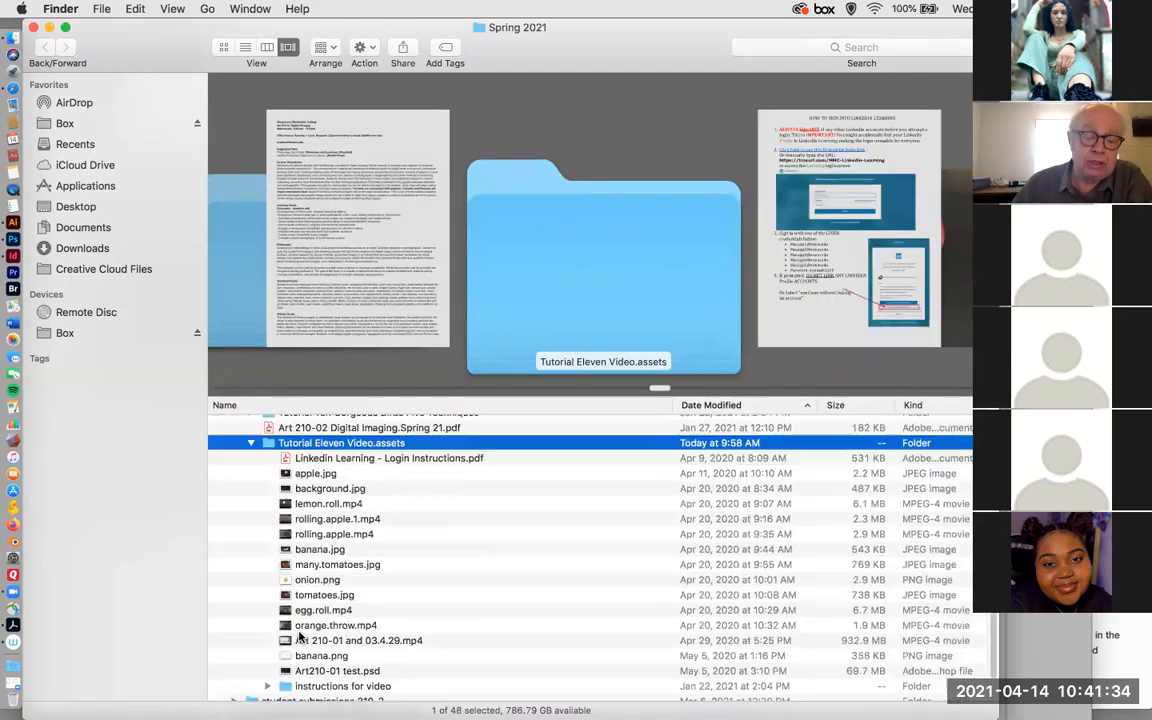
{"action": "scroll", "coordinate": [265, 410], "scroll_direction": "up", "scroll_amount": 3}
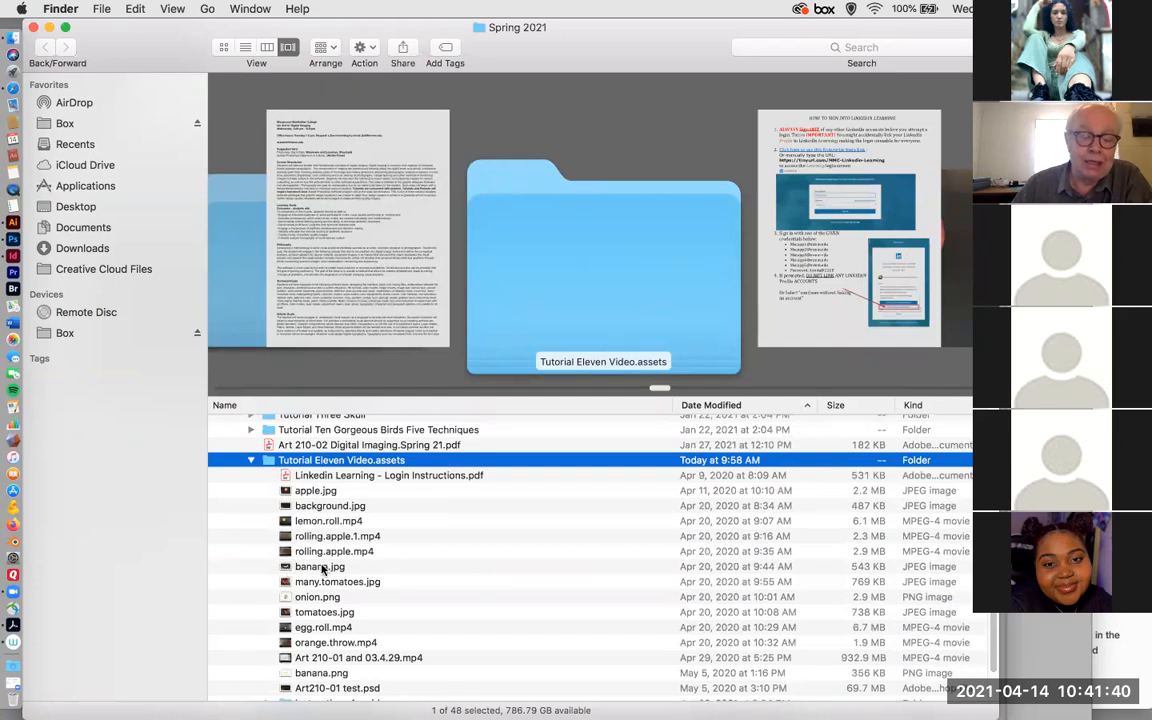
{"action": "left_click", "coordinate": [288, 597]}
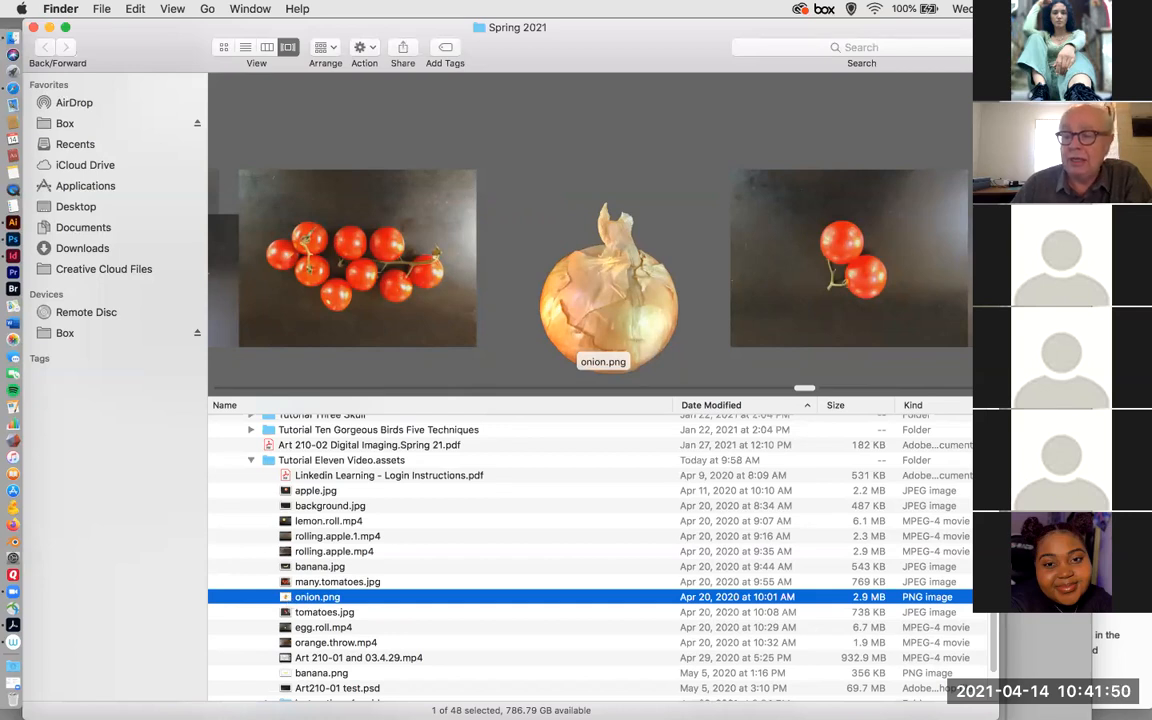
{"action": "left_click", "coordinate": [1010, 618]}
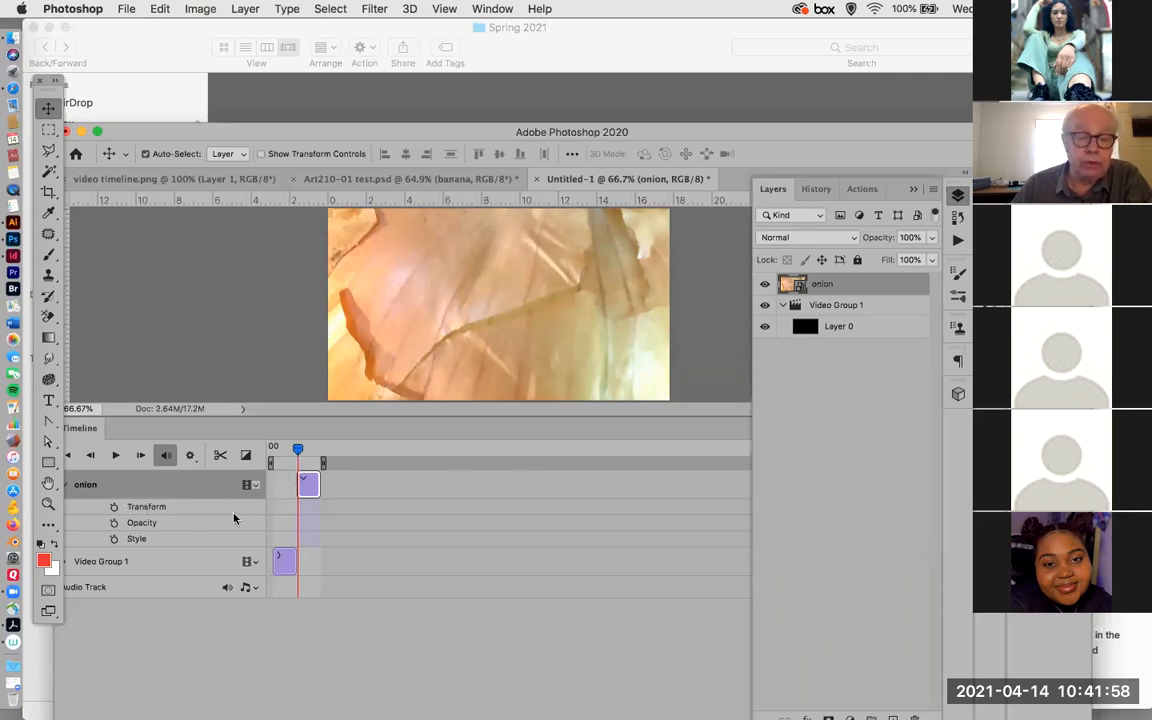
Enable Transform keyframing at the start of the onion clip and move the playhead to the clip's end.
{"action": "left_click", "coordinate": [114, 507]}
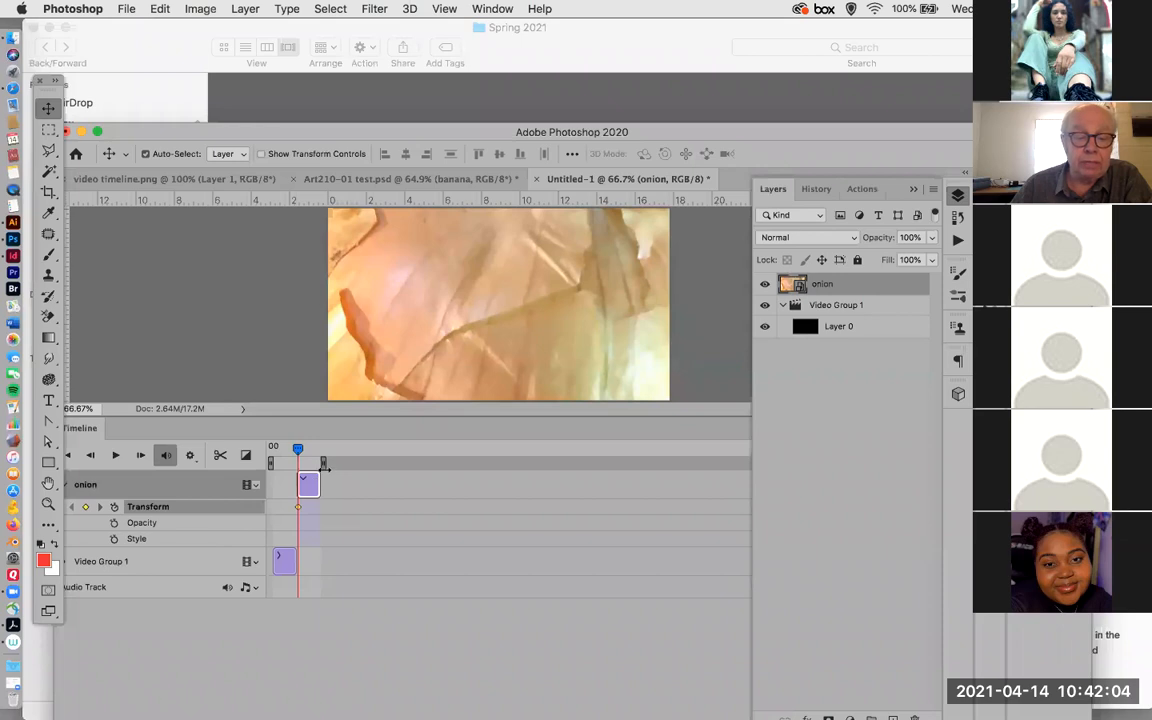
{"action": "double_click", "coordinate": [342, 133]}
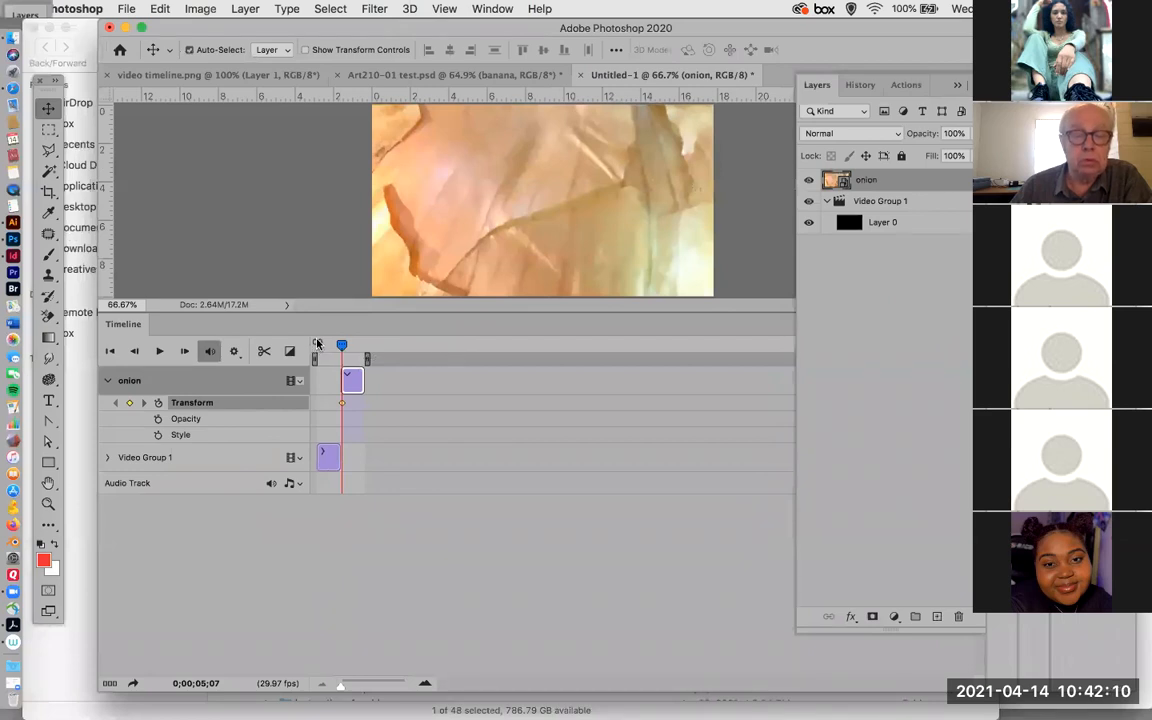
{"action": "left_click_drag", "start_coordinate": [343, 345], "coordinate": [389, 343]}
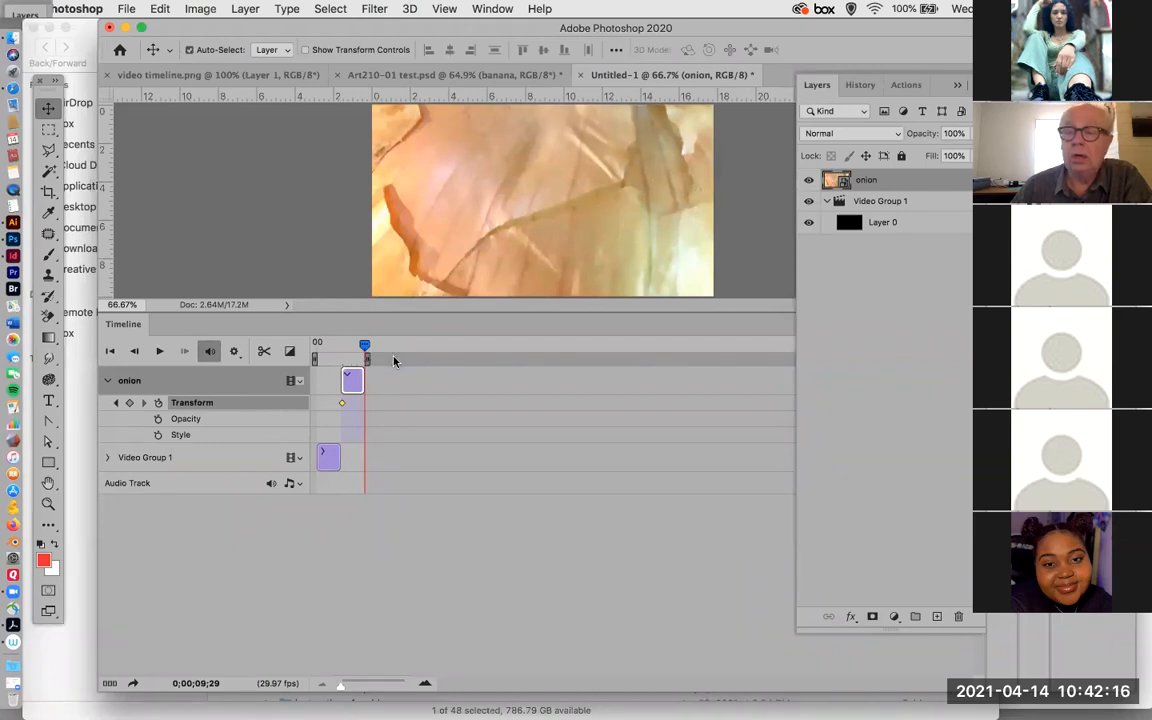
Extend the black Layer 0 clip in Video Group 1 past the 01:30 mark, to about 1 minute 38 seconds.
{"action": "left_click", "coordinate": [333, 462]}
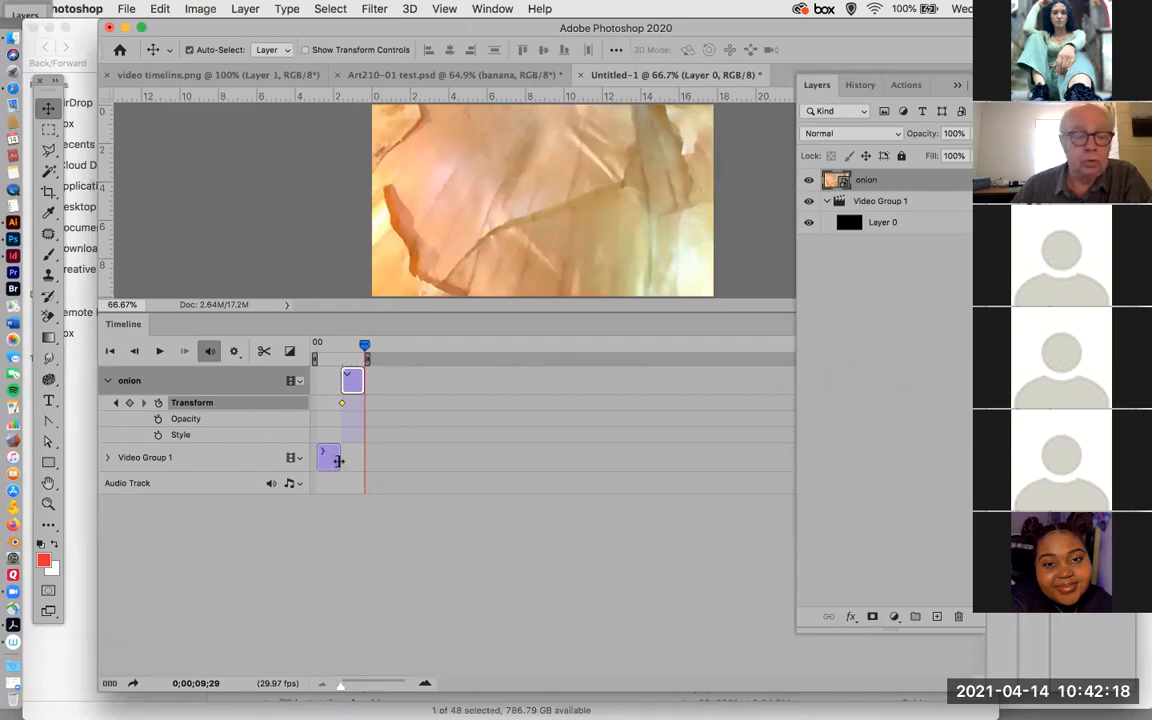
{"action": "left_click", "coordinate": [879, 226]}
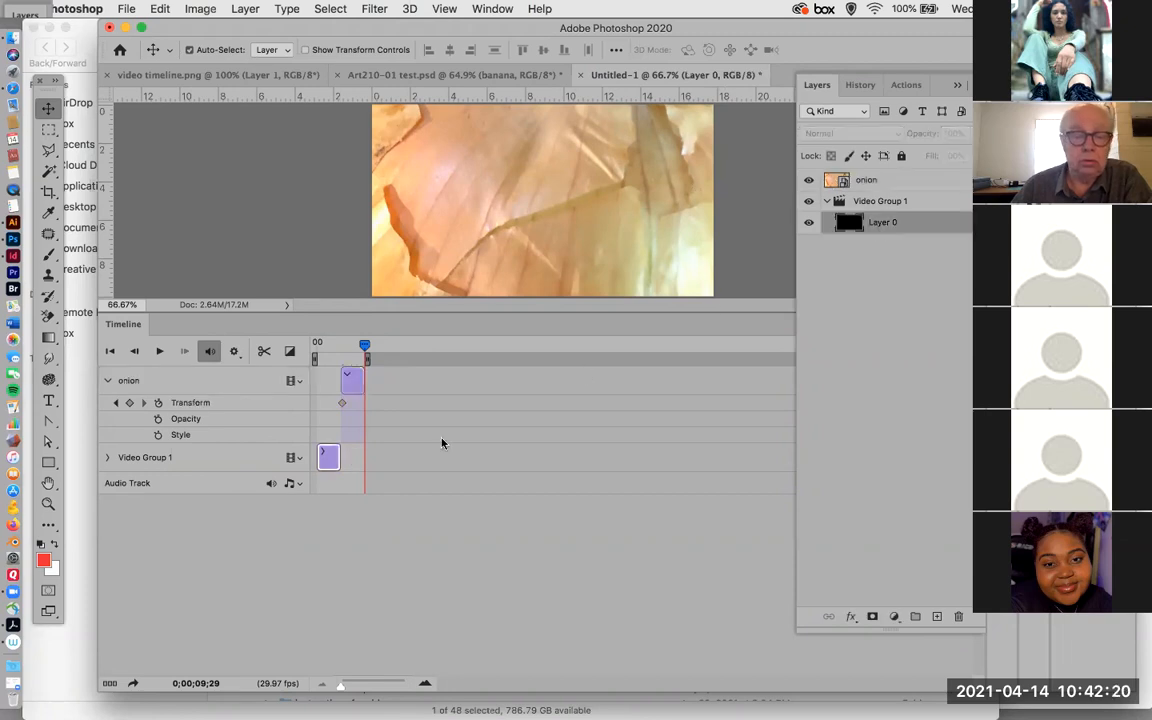
{"action": "left_click_drag", "start_coordinate": [336, 458], "coordinate": [756, 465]}
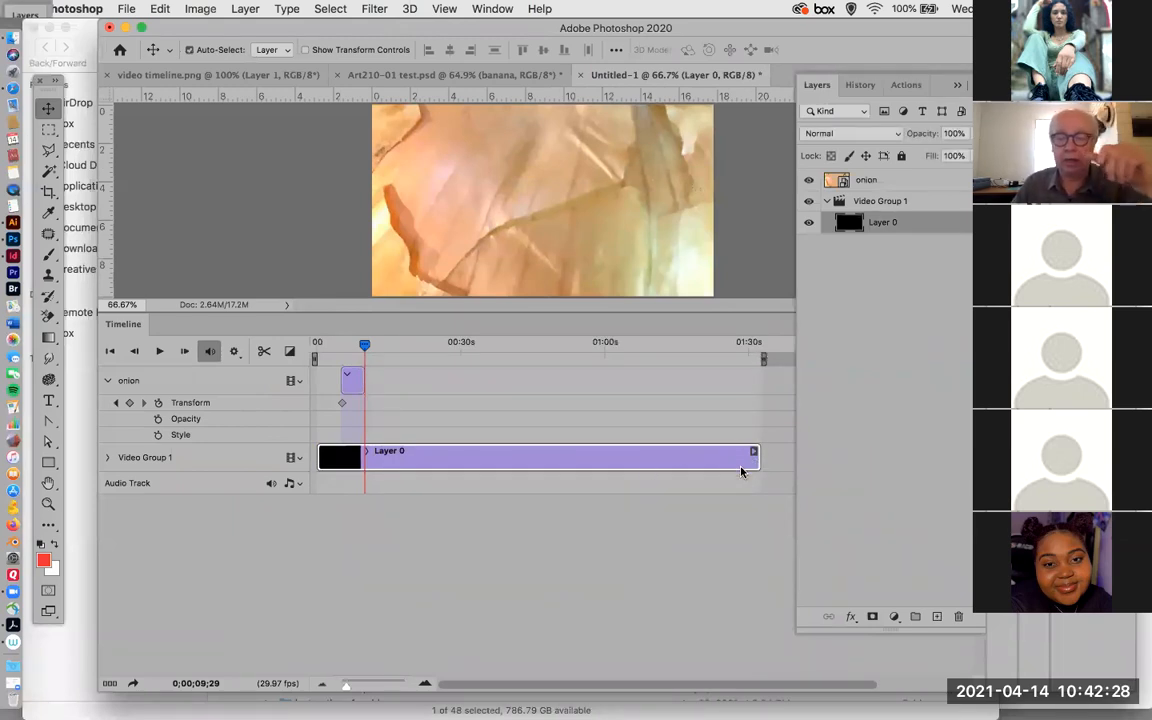
{"action": "left_click_drag", "start_coordinate": [756, 457], "coordinate": [786, 461]}
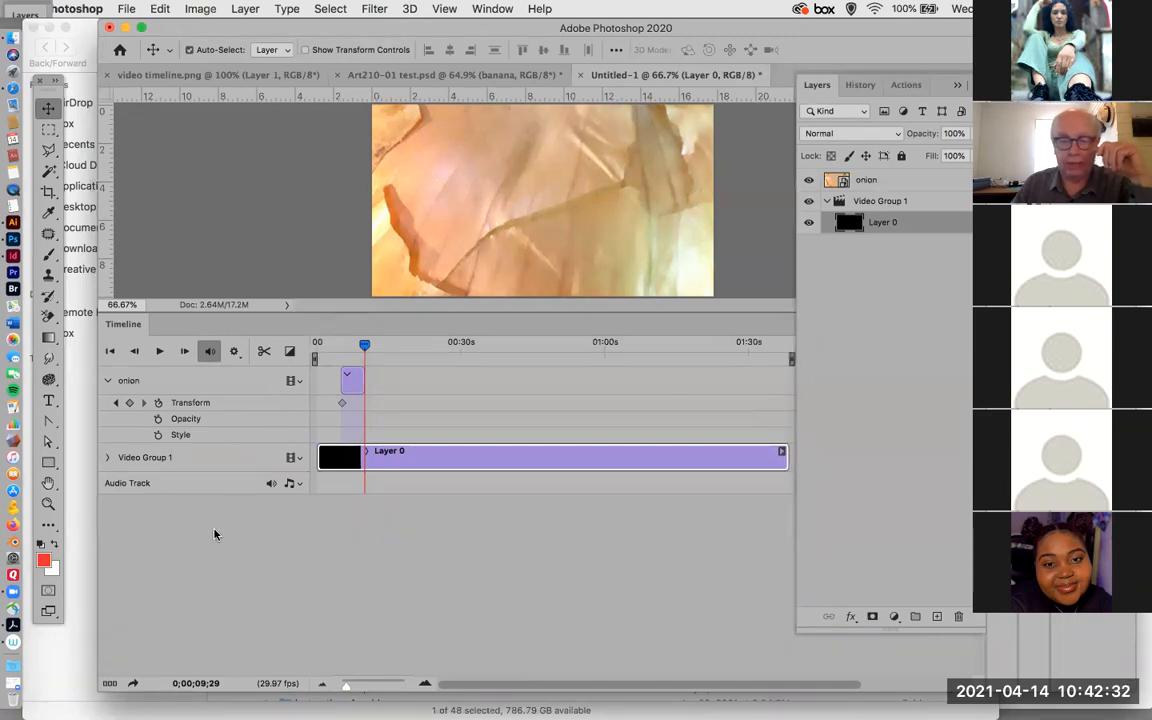
Extend the onion clip to about 23 seconds, move the playhead to 0;00;22;25 and select the clip's first Transform keyframe.
{"action": "left_click_drag", "start_coordinate": [362, 380], "coordinate": [430, 378]}
{"action": "left_click_drag", "start_coordinate": [364, 346], "coordinate": [426, 348]}
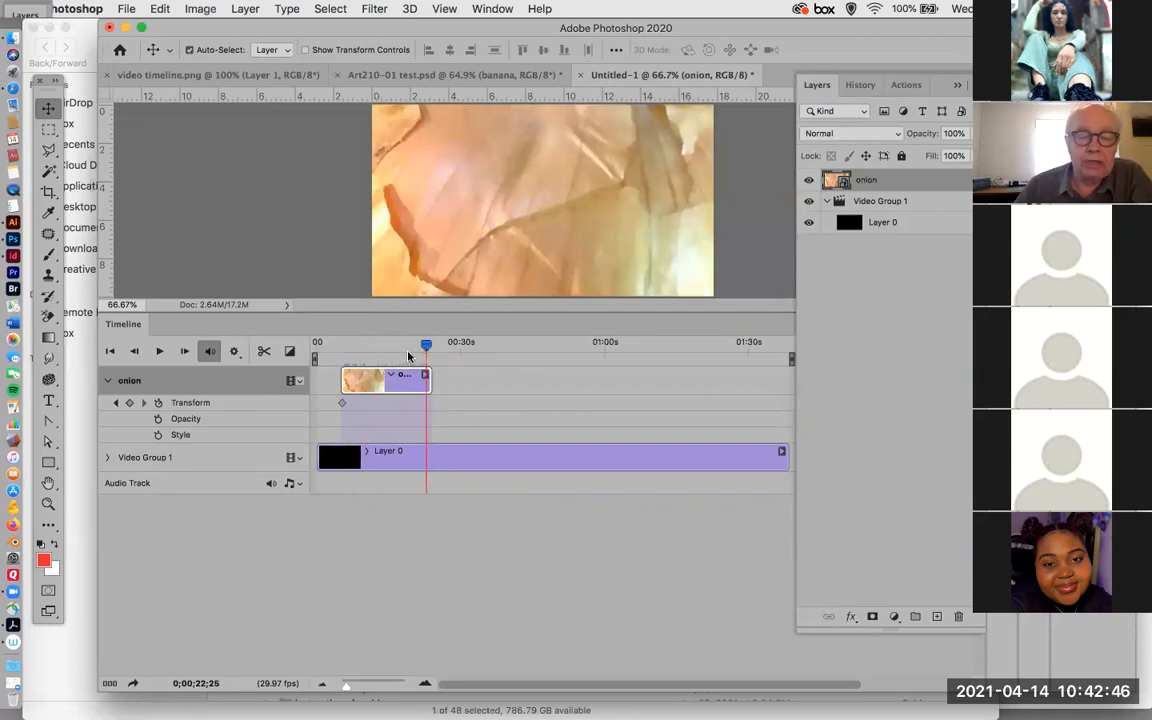
{"action": "left_click", "coordinate": [340, 403]}
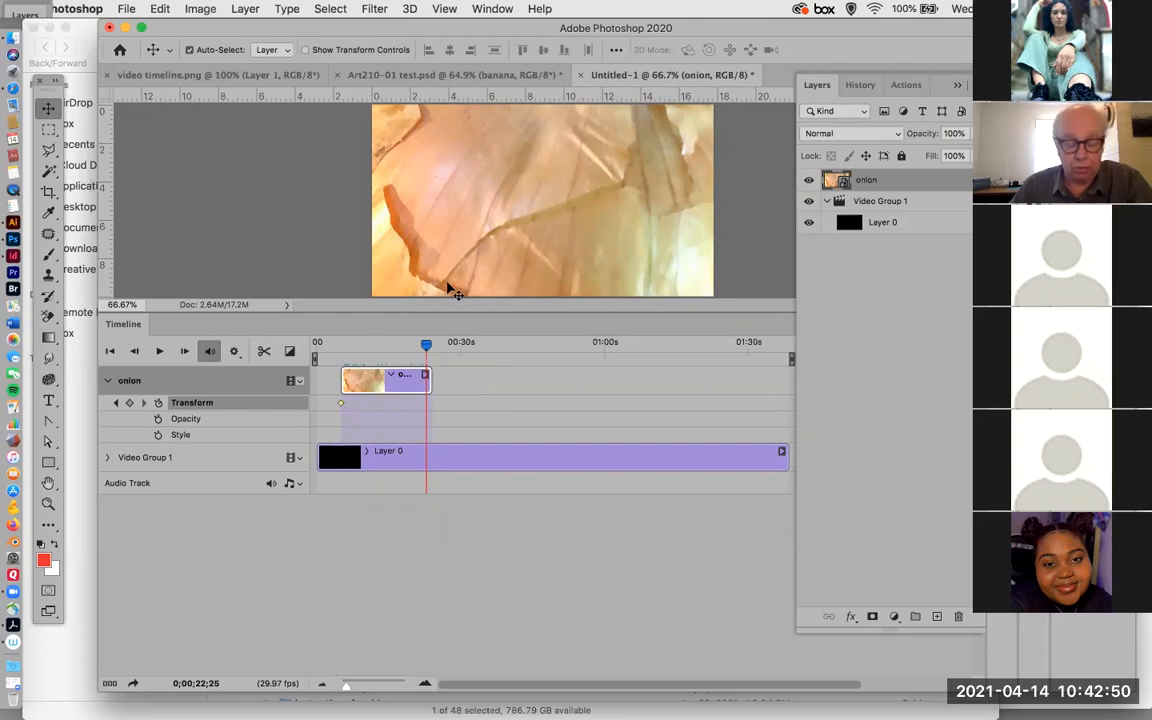
Scale the onion down to below 17% at the playhead, centred on the black frame at X 640 px, Y 360 px.
{"action": "scroll", "coordinate": [478, 248], "scroll_direction": "down", "scroll_amount": 3}
{"action": "scroll", "coordinate": [478, 248], "scroll_direction": "up", "scroll_amount": 1}
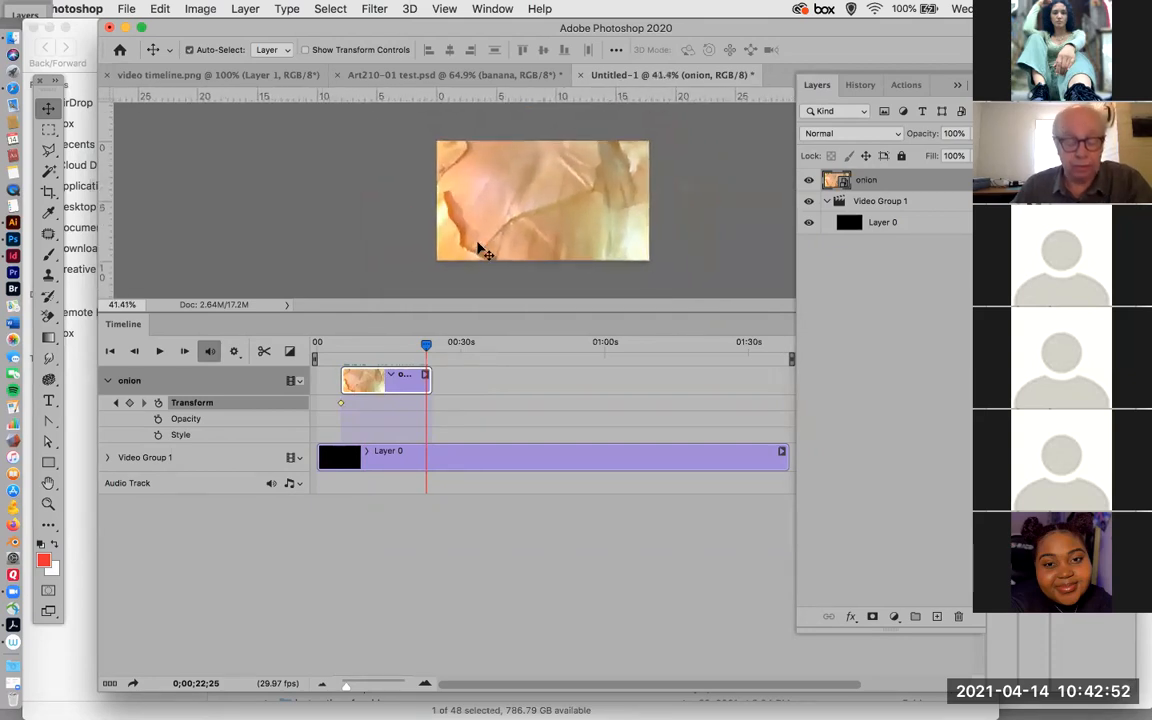
{"action": "scroll", "coordinate": [478, 248], "scroll_direction": "down", "scroll_amount": 4}
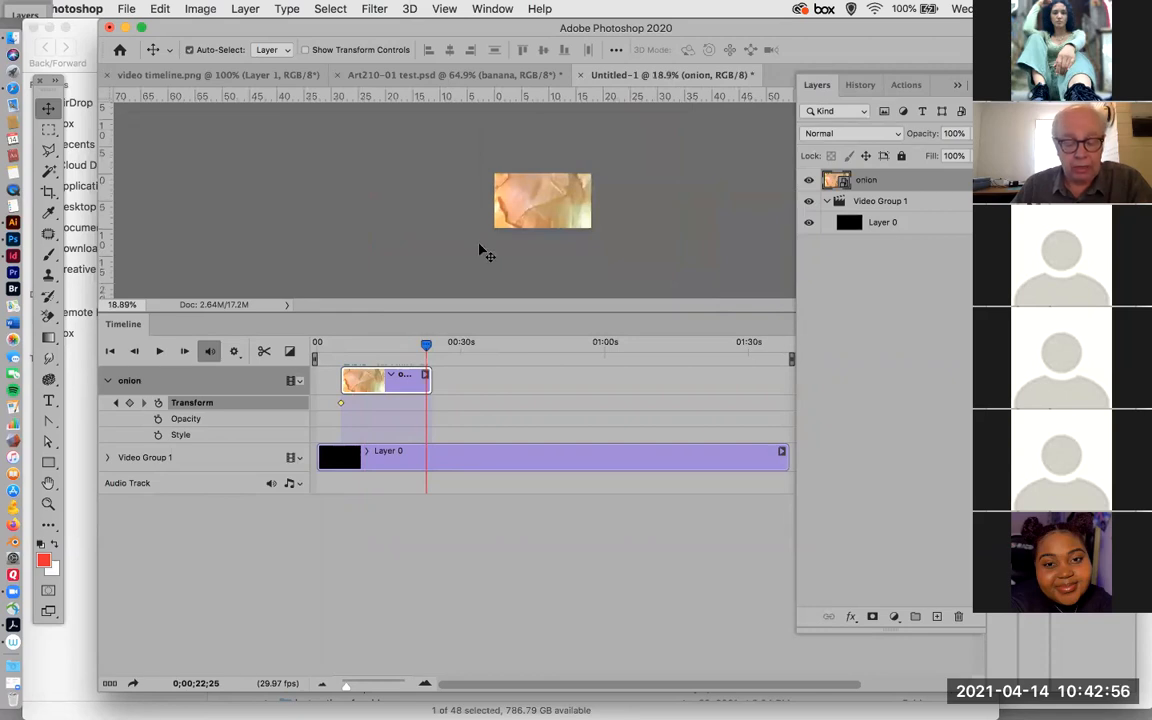
{"action": "key", "text": "super+t"}
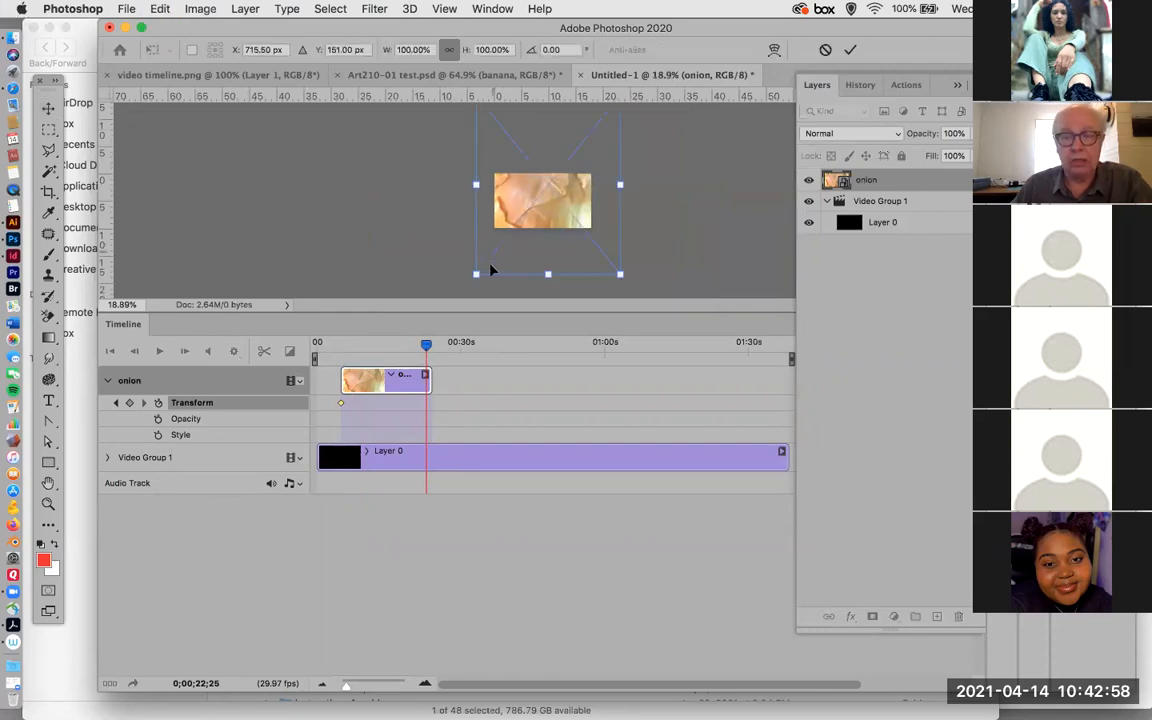
{"action": "scroll", "coordinate": [511, 262], "scroll_direction": "down", "scroll_amount": 2}
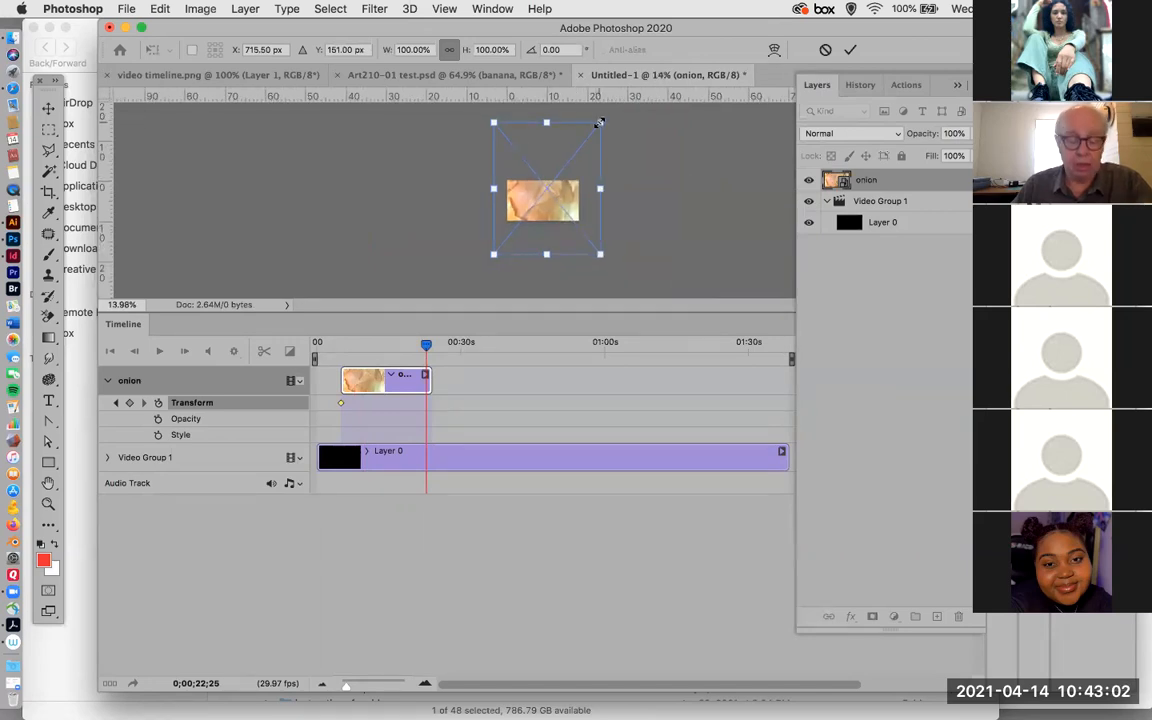
{"action": "left_click_drag", "start_coordinate": [599, 122], "coordinate": [538, 210]}
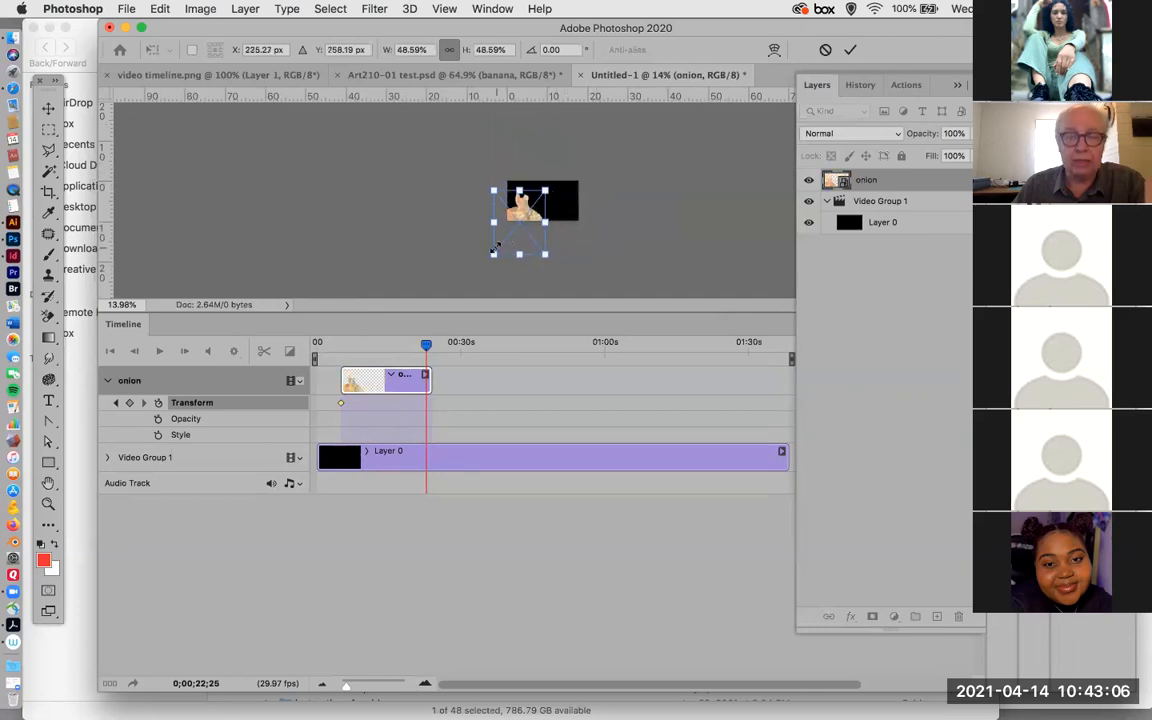
{"action": "left_click_drag", "start_coordinate": [492, 255], "coordinate": [524, 213]}
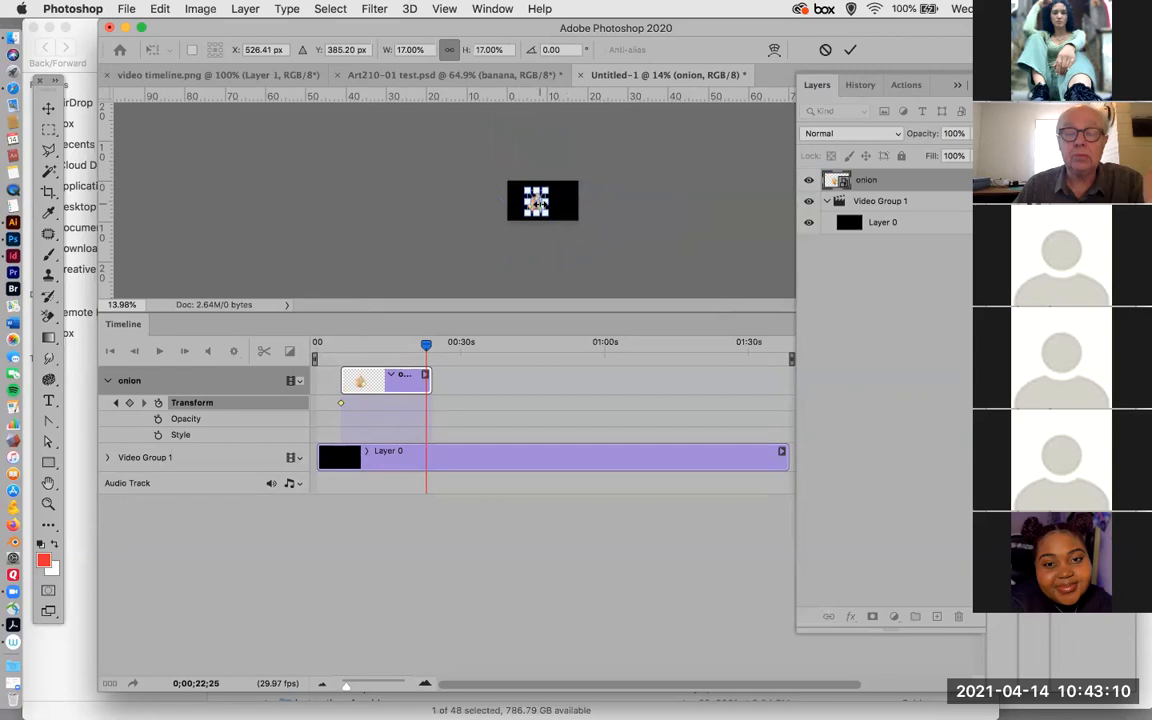
{"action": "scroll", "coordinate": [536, 213], "scroll_direction": "up", "scroll_amount": 5}
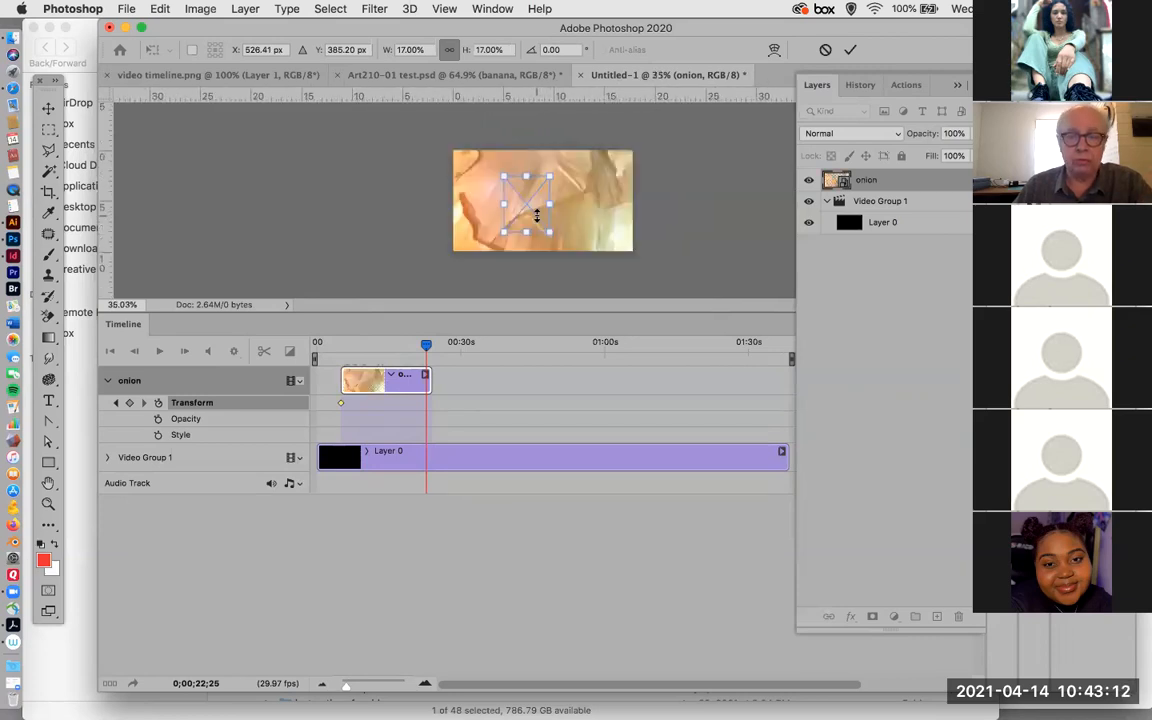
{"action": "left_click_drag", "start_coordinate": [531, 206], "coordinate": [546, 208]}
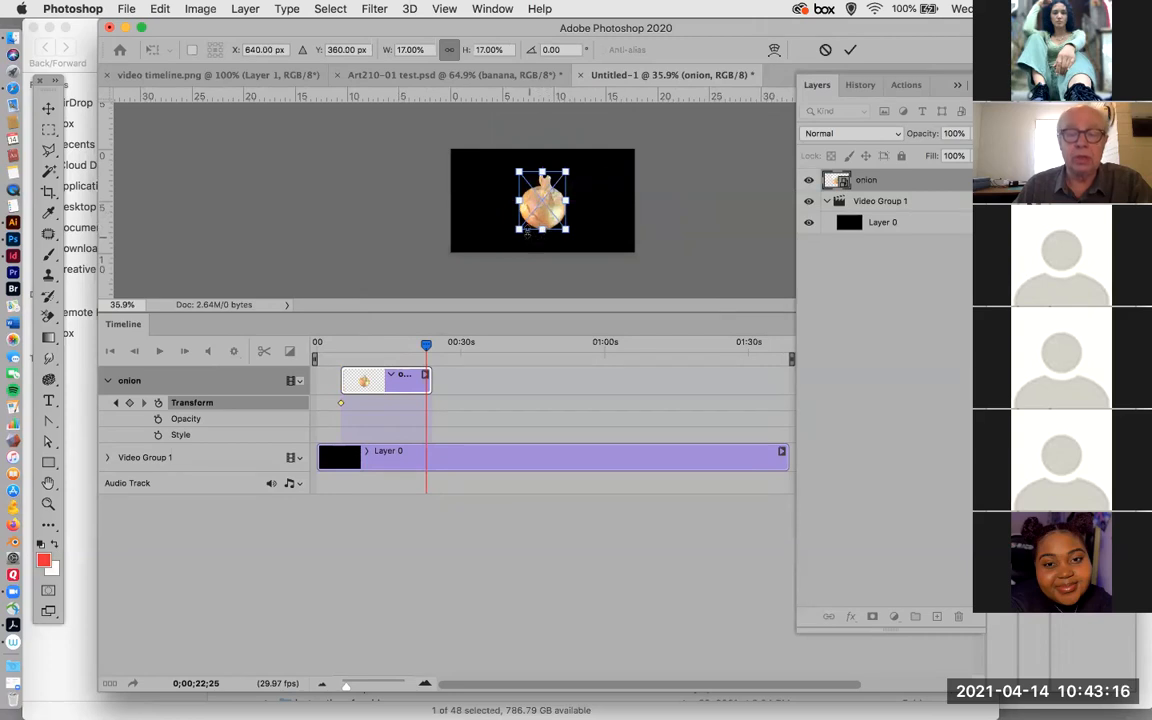
{"action": "left_click_drag", "start_coordinate": [518, 229], "coordinate": [546, 192]}
{"action": "key", "text": "Return"}
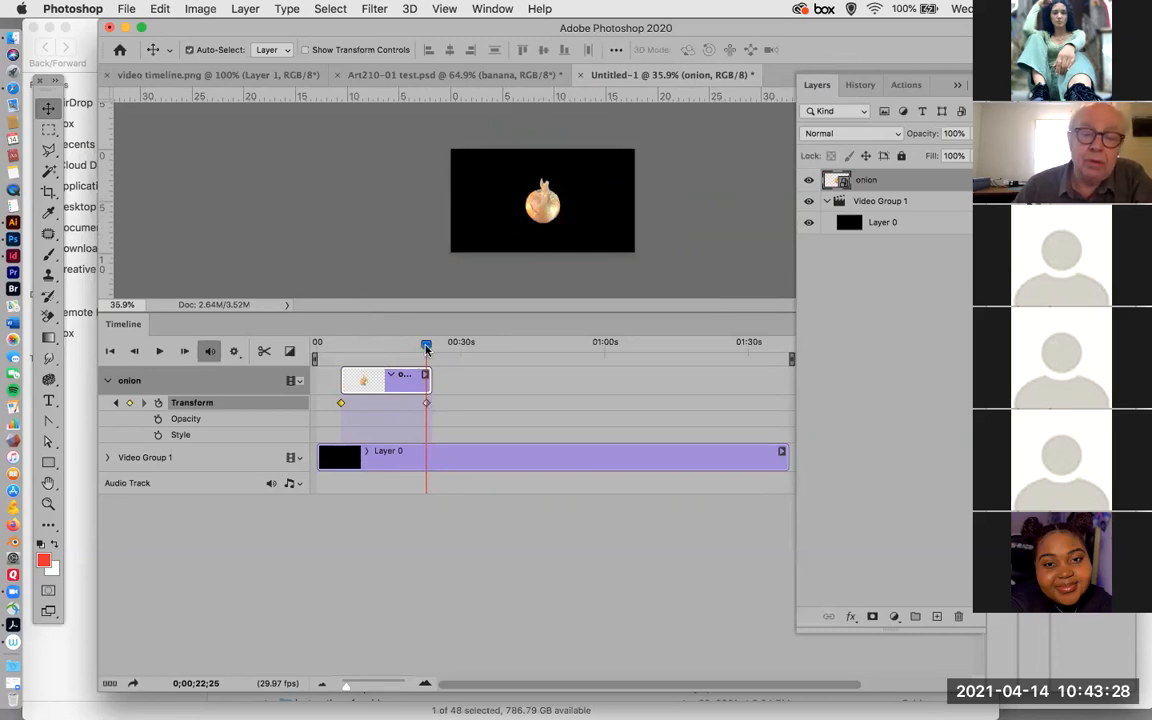
Enable Opacity keyframing for the onion clip with the playhead at the clip's start, at 0;00;05;07.
{"action": "left_click_drag", "start_coordinate": [424, 346], "coordinate": [345, 378]}
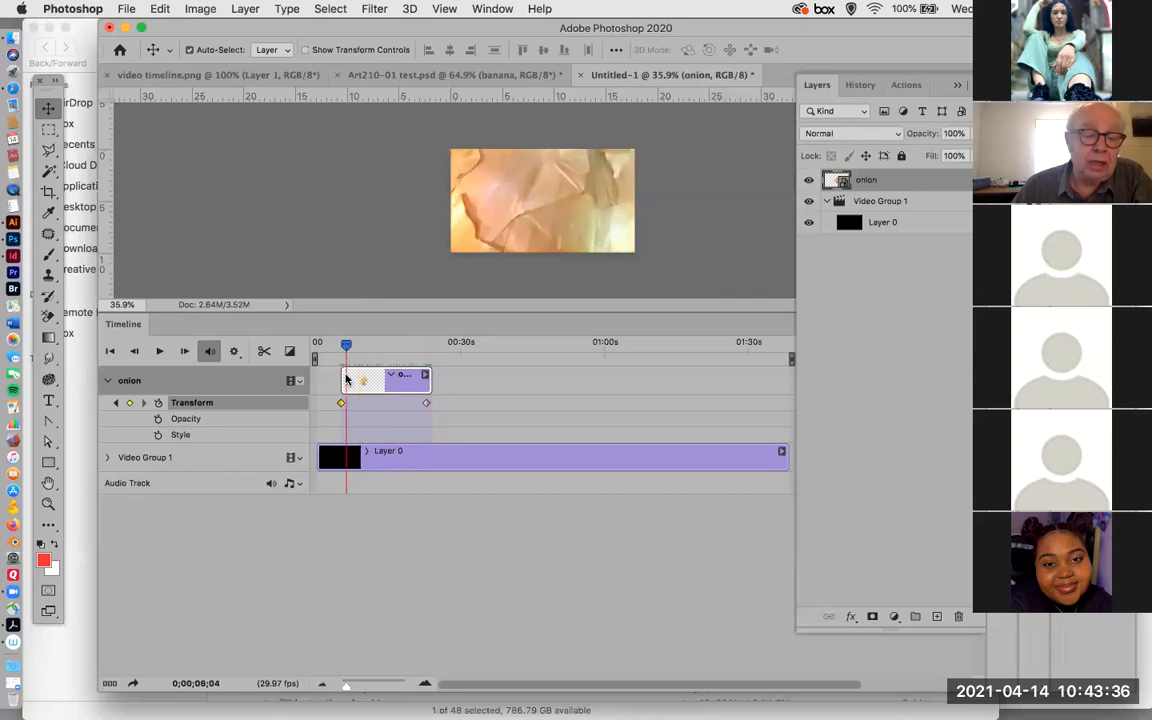
{"action": "left_click", "coordinate": [341, 349]}
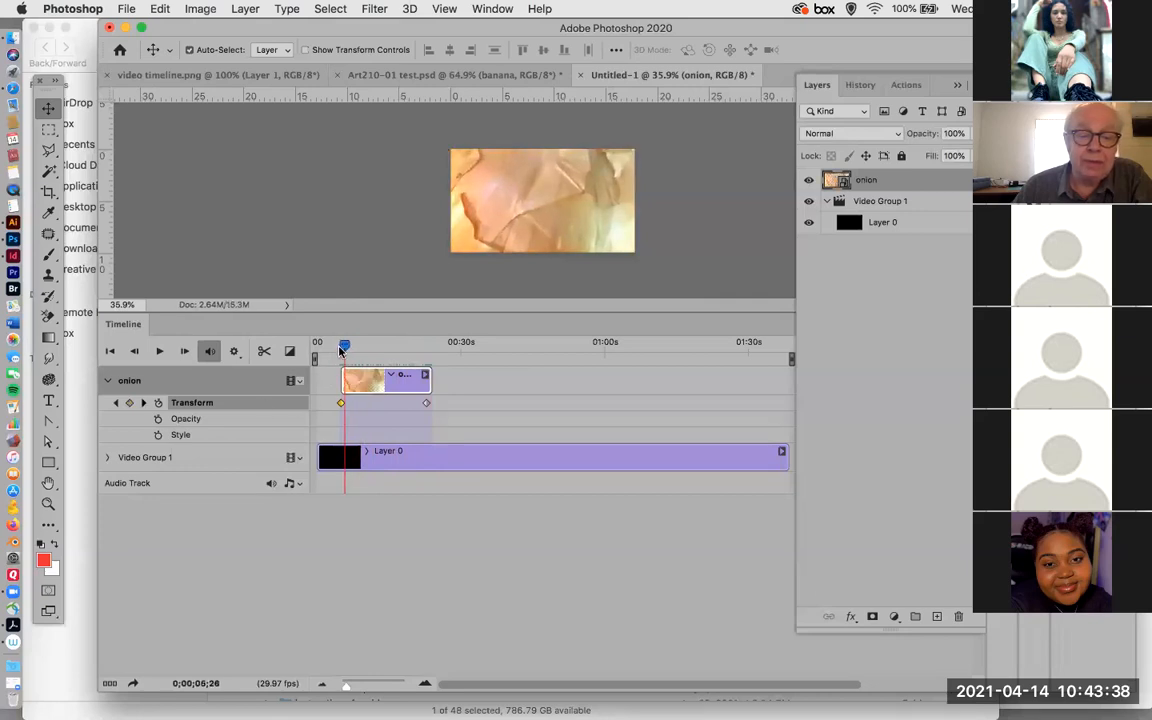
{"action": "left_click", "coordinate": [157, 420]}
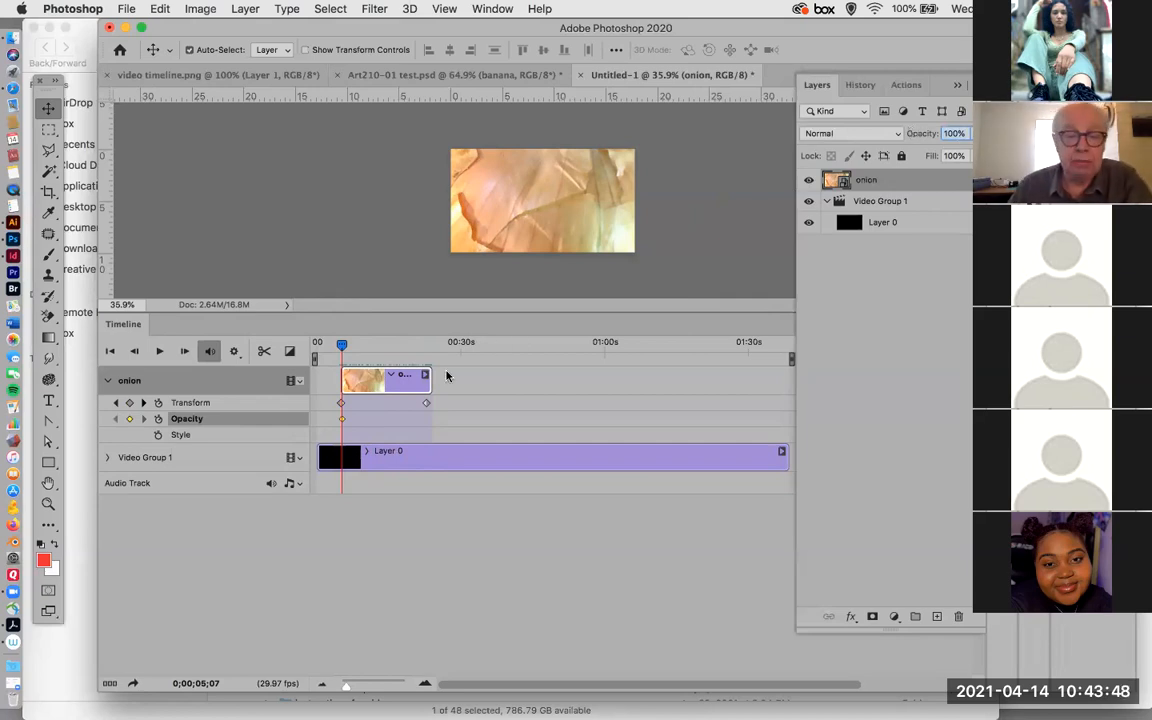
Set the onion layer's opacity to 0% with the playhead at 0;00;22;26, near the end of its clip.
{"action": "left_click", "coordinate": [343, 346]}
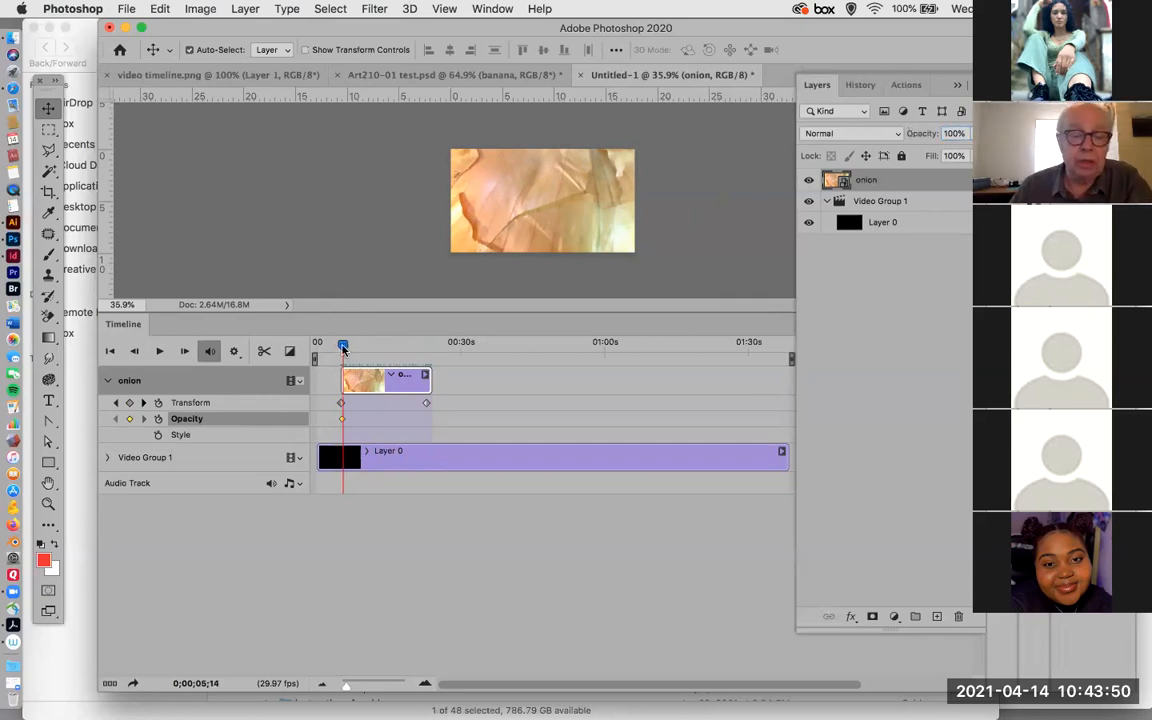
{"action": "left_click_drag", "start_coordinate": [350, 349], "coordinate": [425, 348]}
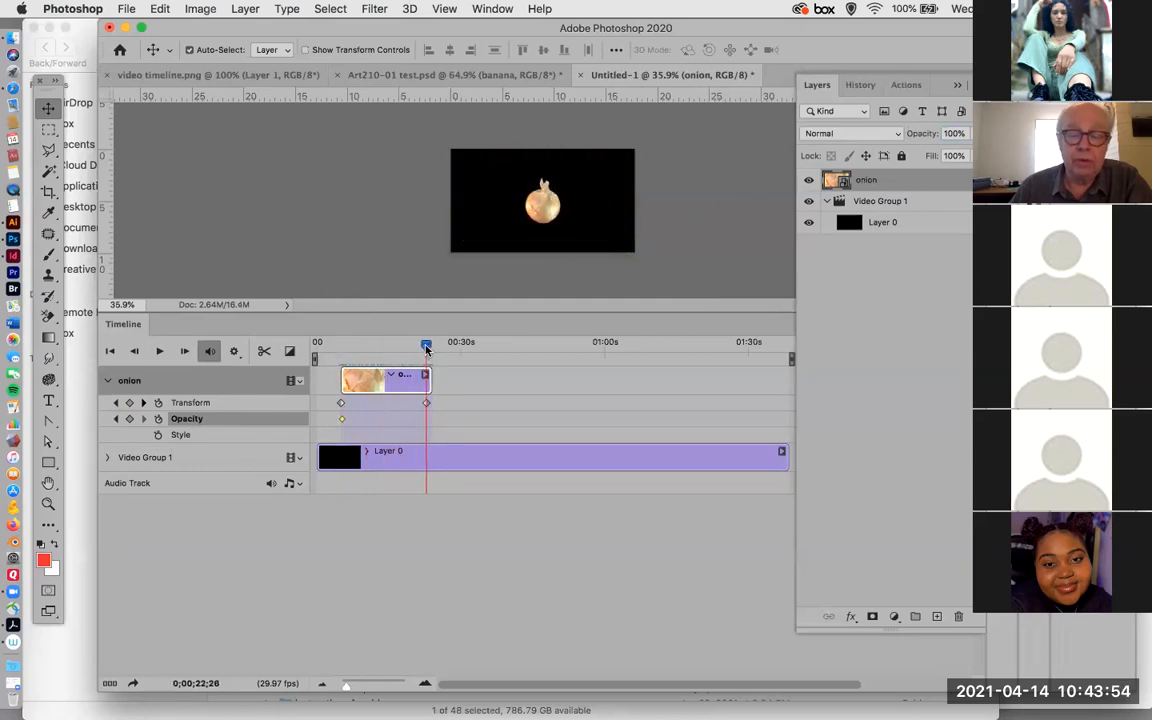
{"action": "left_click", "coordinate": [966, 134]}
{"action": "left_click_drag", "start_coordinate": [963, 133], "coordinate": [928, 134]}
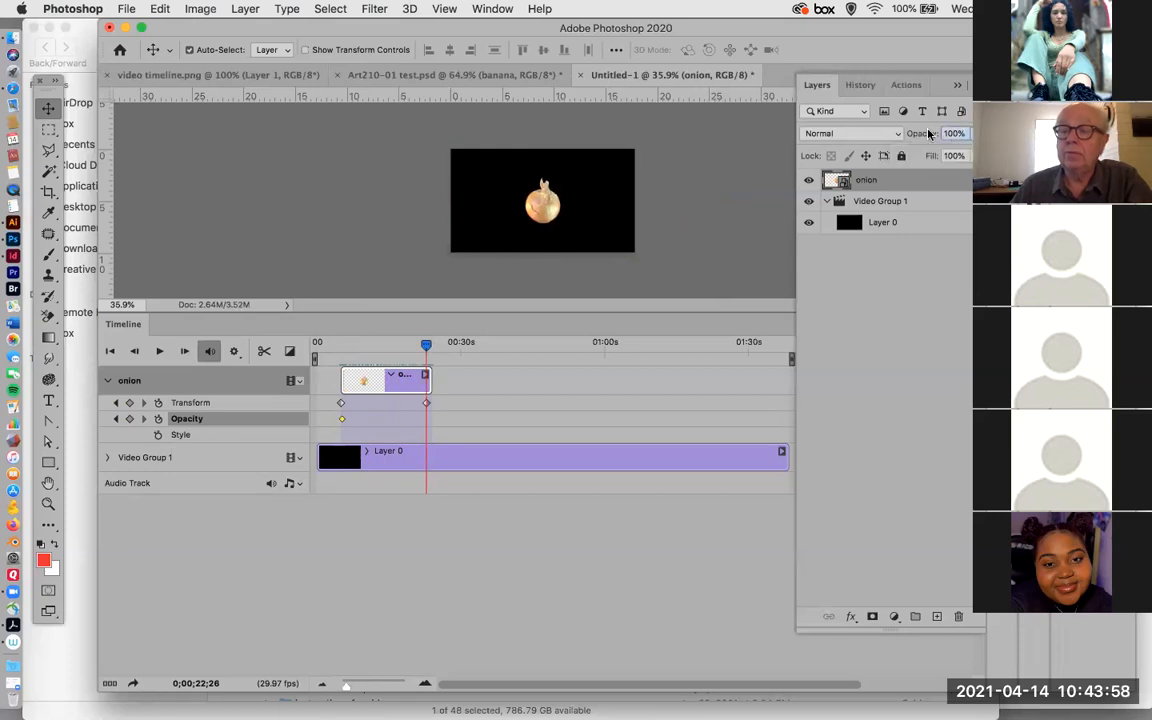
{"action": "type", "text": "0"}
{"action": "key", "text": "Return"}
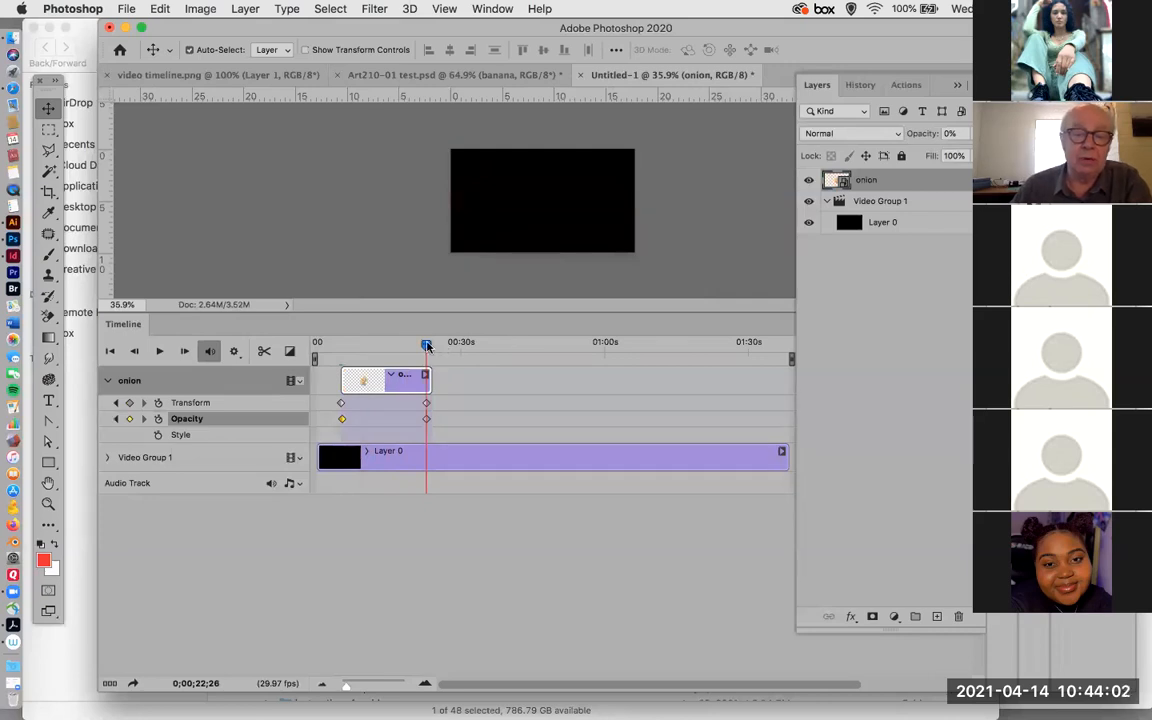
Play back the onion's shrink and fade animation from the start of its clip.
{"action": "left_click_drag", "start_coordinate": [426, 345], "coordinate": [342, 372]}
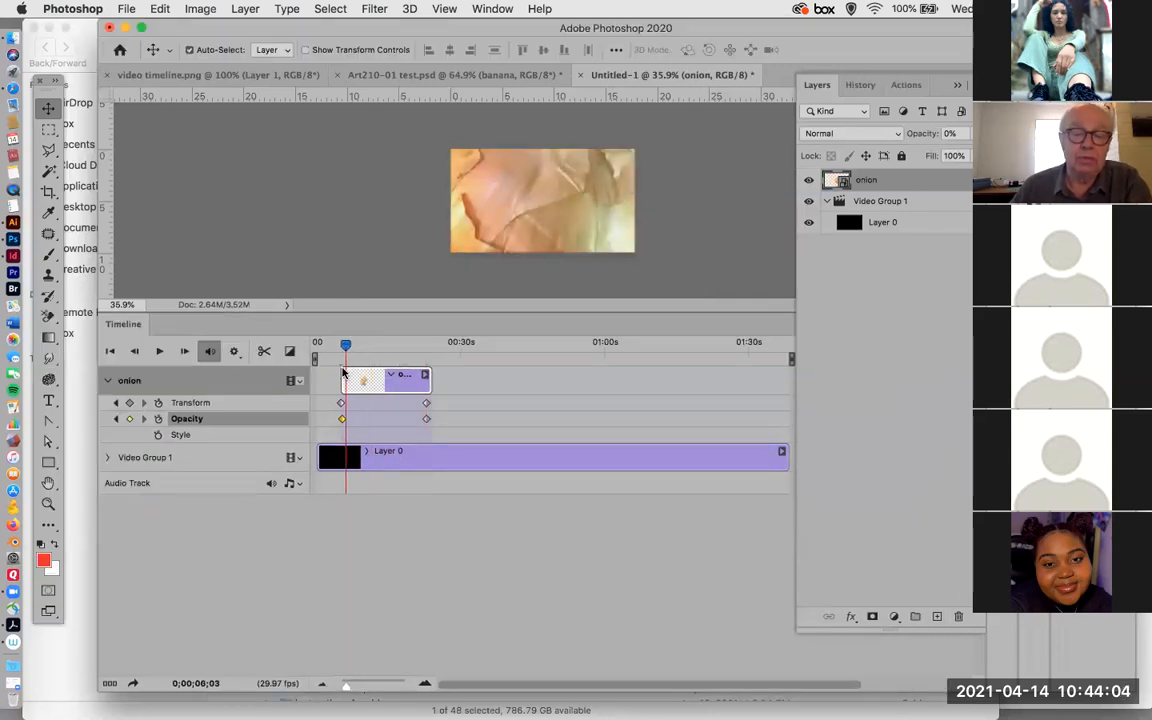
{"action": "key", "text": "space"}
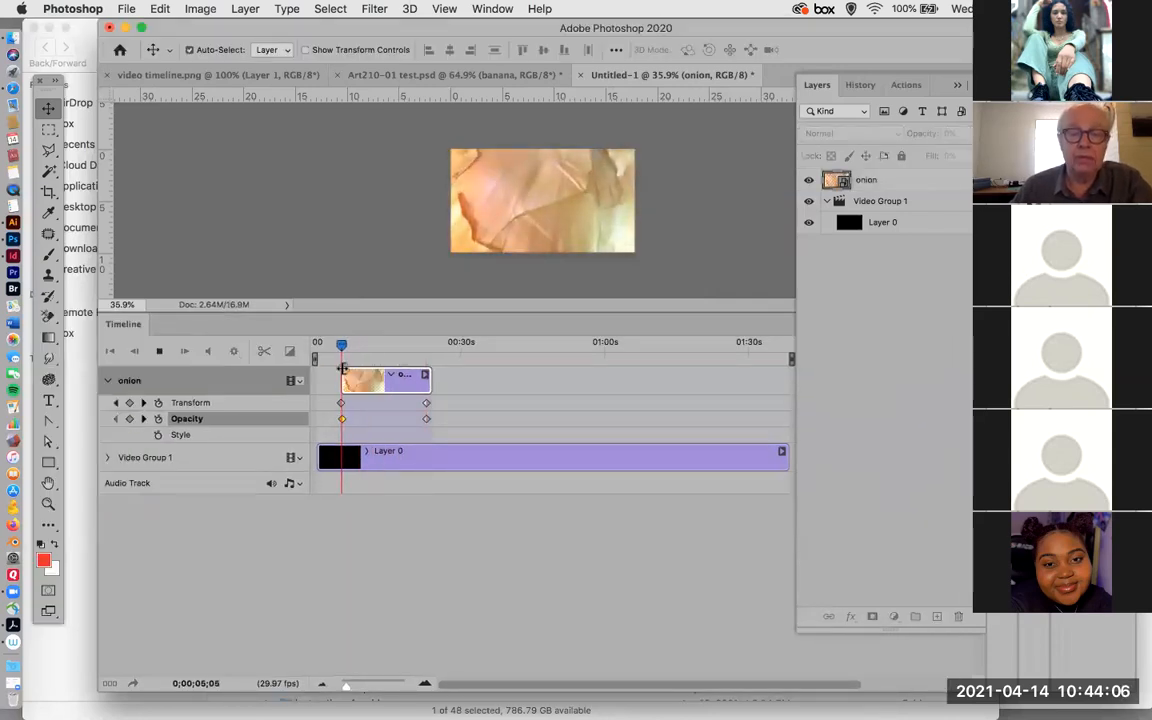
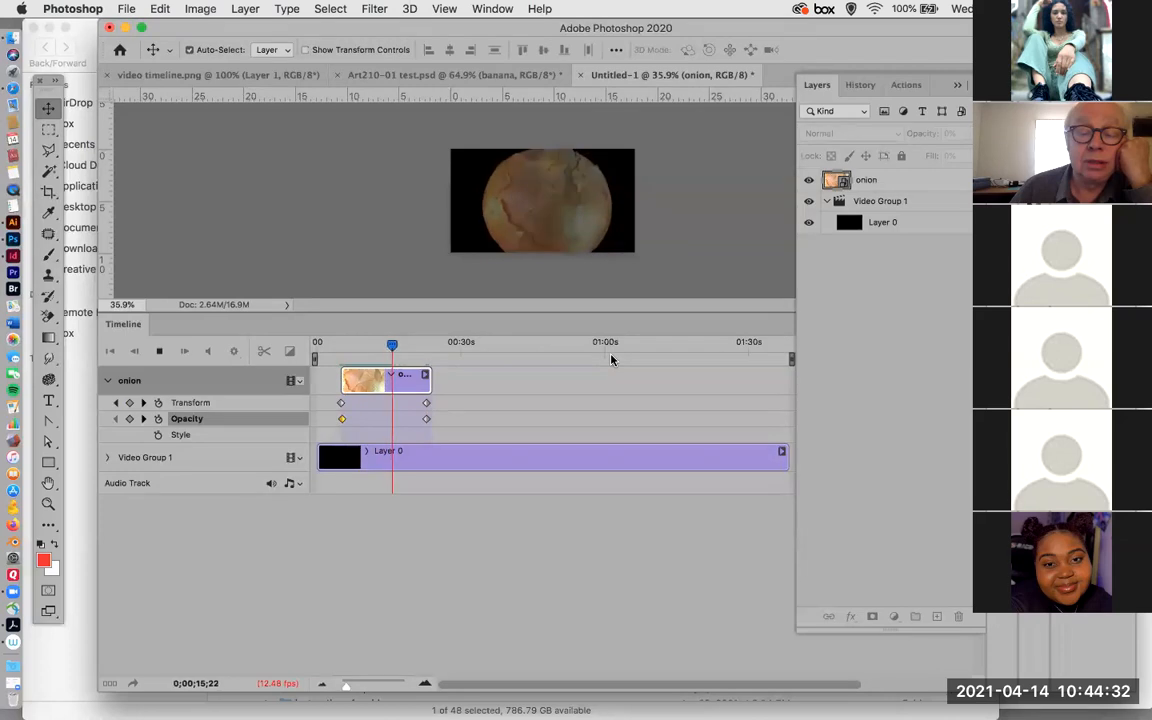
Replay the onion's shrink and fade animation from near the beginning of the timeline.
{"action": "left_click", "coordinate": [565, 347]}
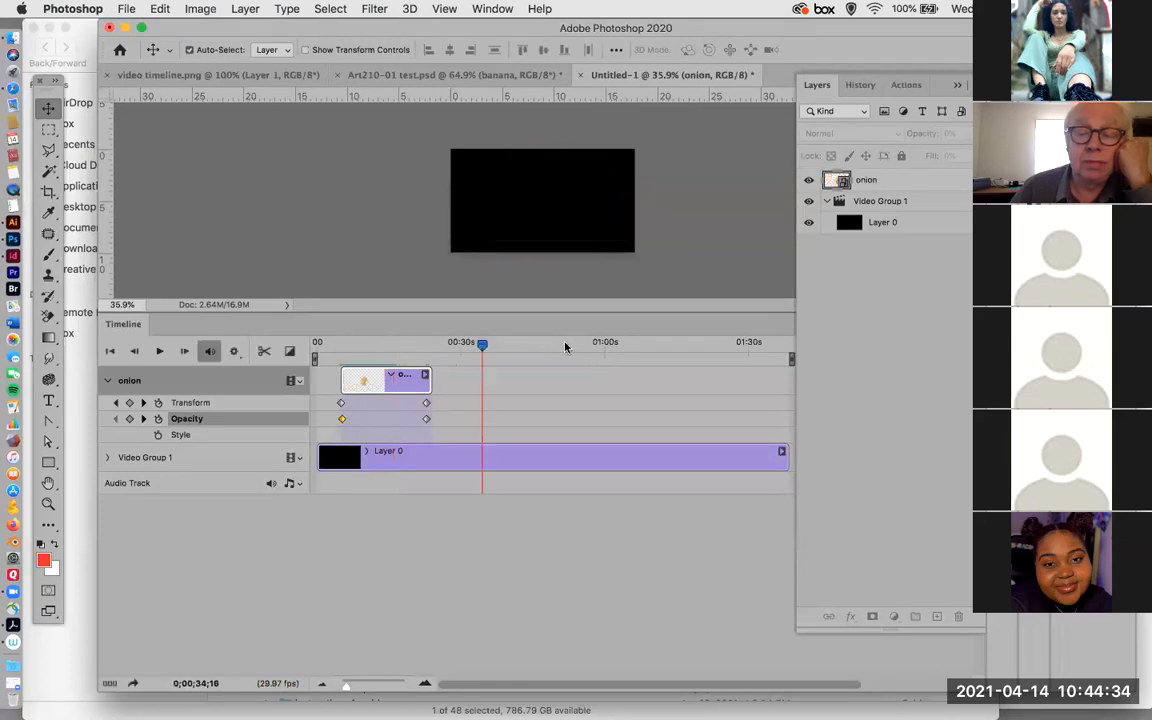
{"action": "left_click_drag", "start_coordinate": [565, 347], "coordinate": [335, 372]}
{"action": "key", "text": "space"}
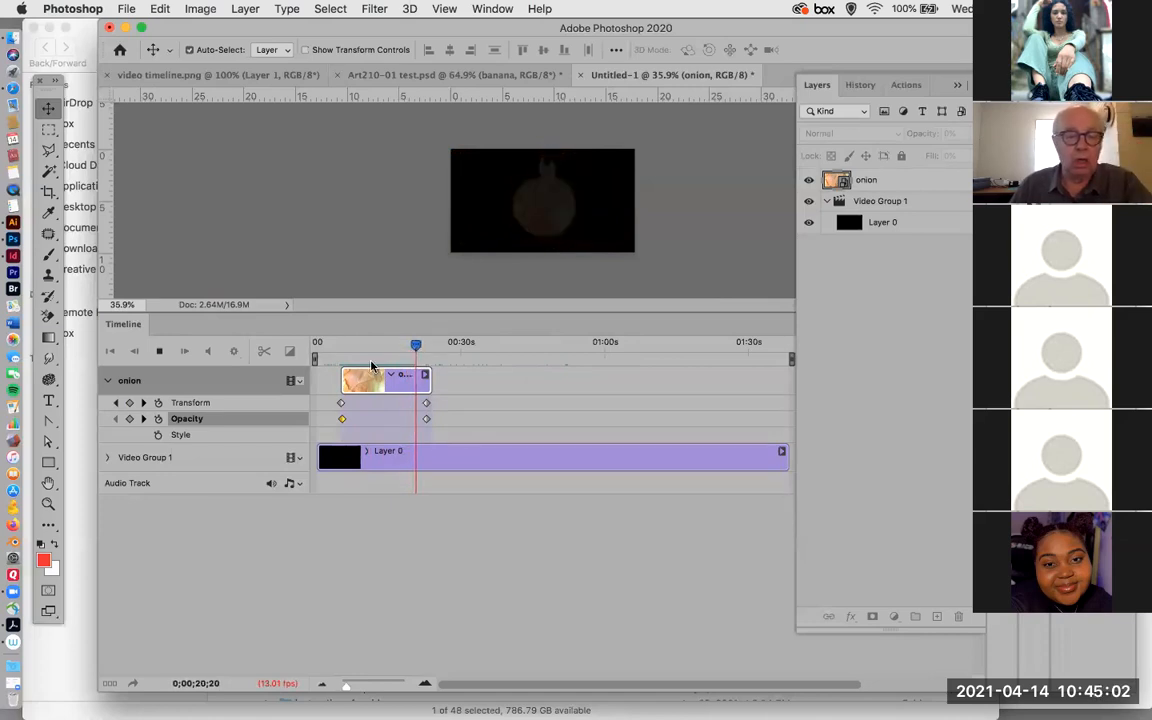
Add an Opacity keyframe to the onion clip at 0;00;21;04 and set the layer's opacity there to 100%.
{"action": "left_click", "coordinate": [159, 351]}
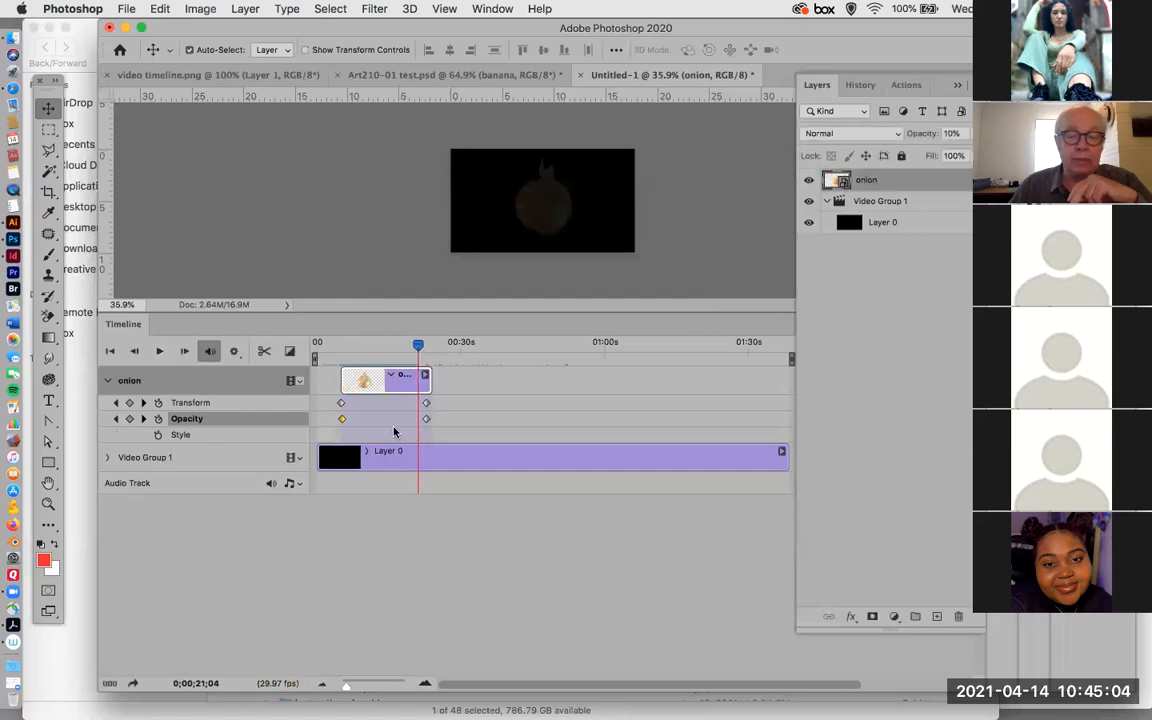
{"action": "left_click", "coordinate": [129, 418]}
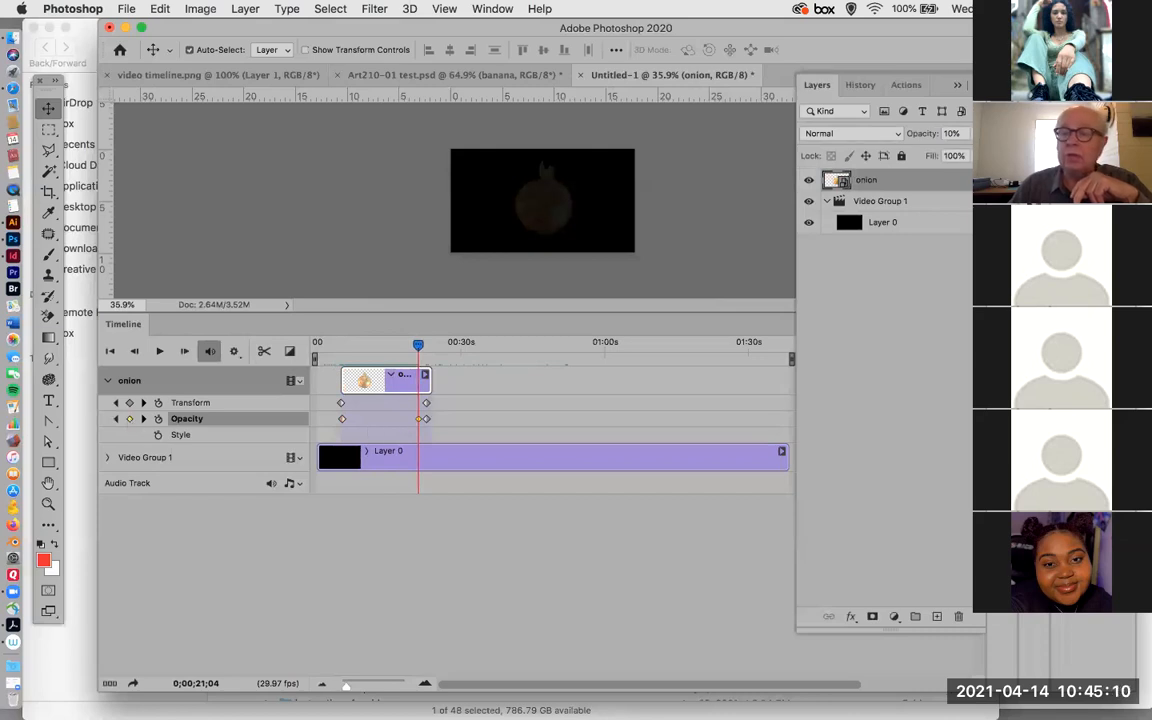
{"action": "left_click", "coordinate": [977, 134]}
{"action": "left_click_drag", "start_coordinate": [909, 154], "coordinate": [1030, 155]}
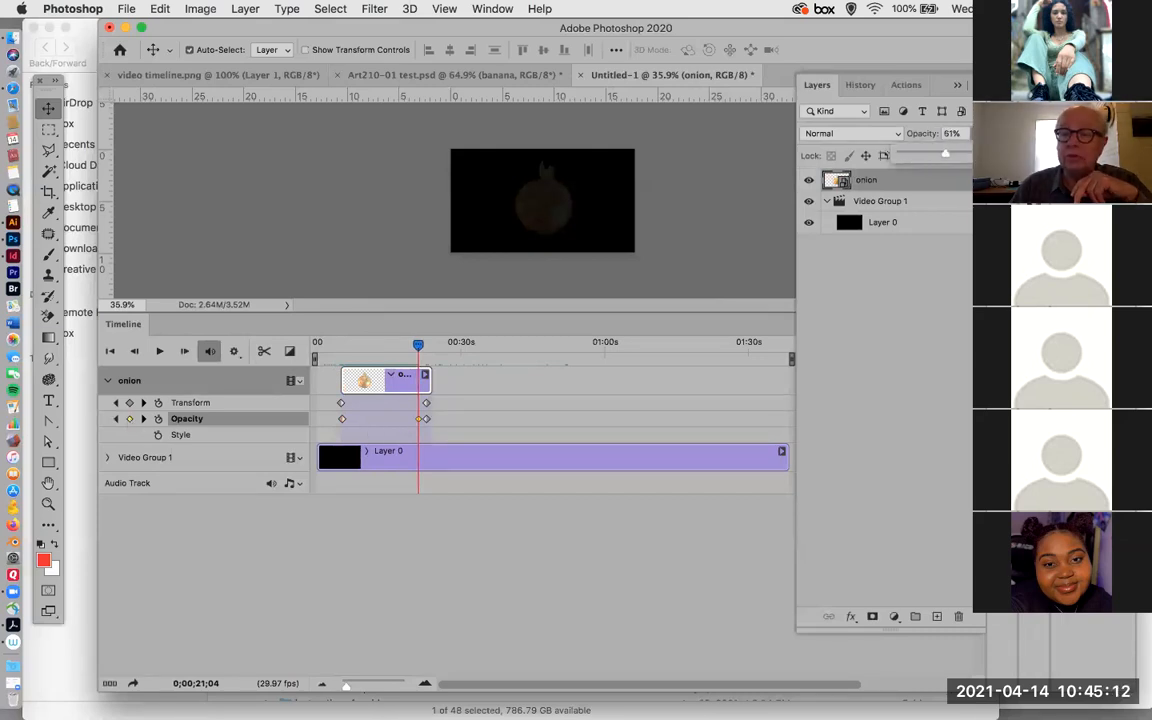
Scrub across the last part of the onion clip to check the fade around the new Opacity keyframe.
{"action": "left_click_drag", "start_coordinate": [419, 342], "coordinate": [420, 368]}
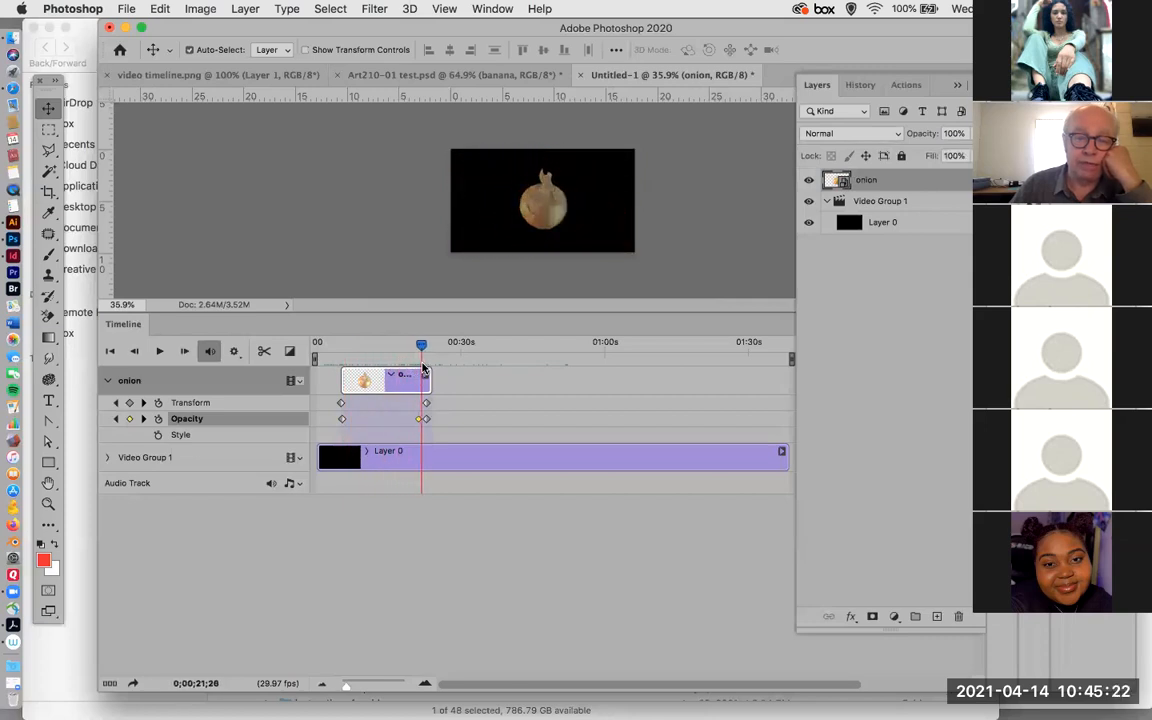
{"action": "left_click_drag", "start_coordinate": [422, 367], "coordinate": [409, 364]}
{"action": "mouse_move", "coordinate": [405, 364]}
{"action": "left_mouse_down"}
{"action": "mouse_move", "coordinate": [347, 368]}
{"action": "mouse_move", "coordinate": [418, 366]}
{"action": "mouse_move", "coordinate": [406, 365]}
{"action": "left_mouse_up"}
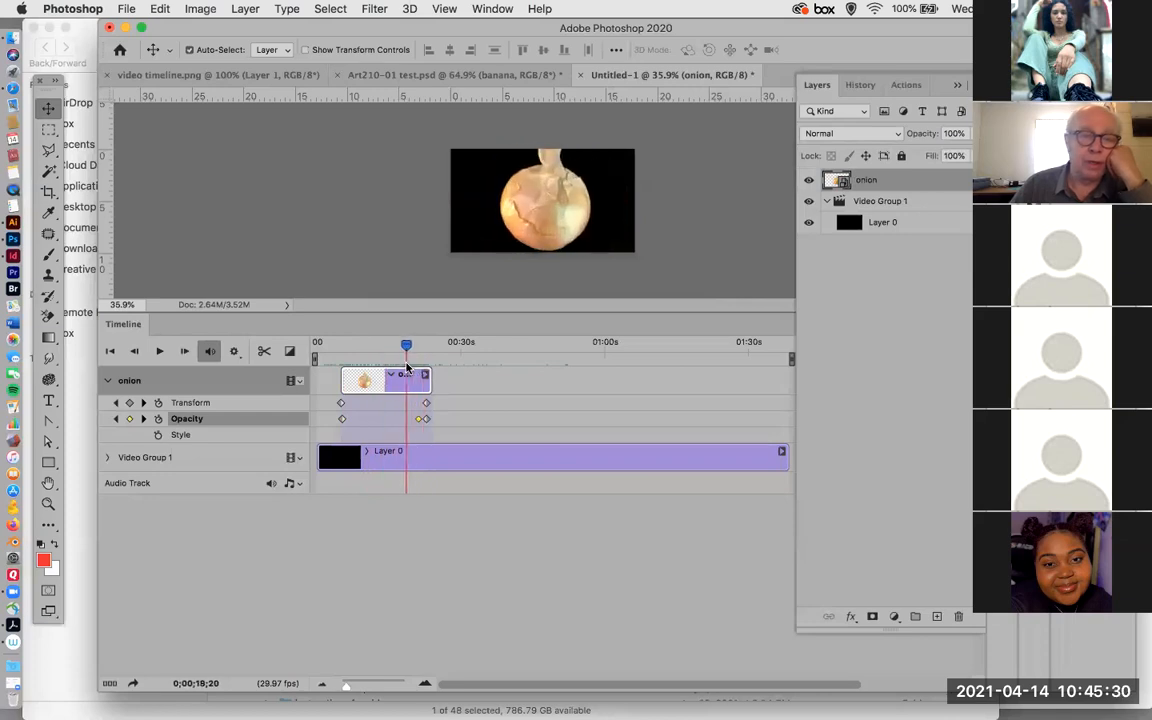
Switch to Finder and preview Art210-01 test.psd in the Spring 2021 folder.
{"action": "left_click_drag", "start_coordinate": [188, 31], "coordinate": [465, 85]}
{"action": "scroll", "coordinate": [305, 568], "scroll_direction": "down", "scroll_amount": 3}
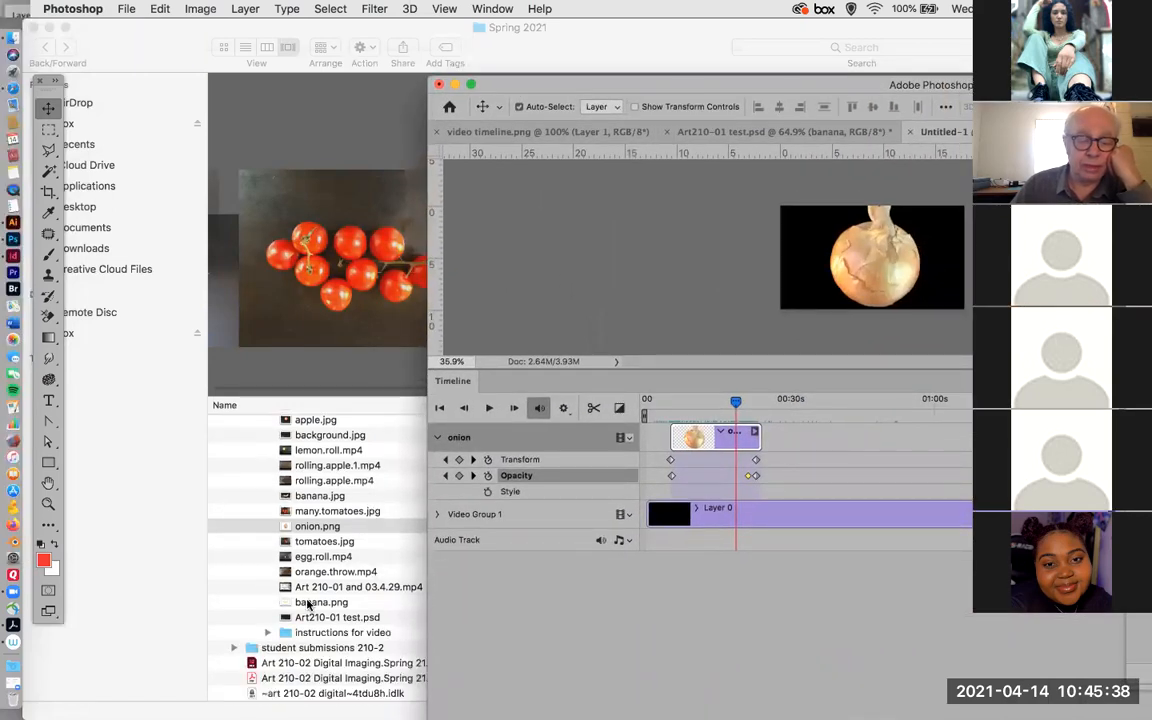
{"action": "left_click", "coordinate": [286, 621]}
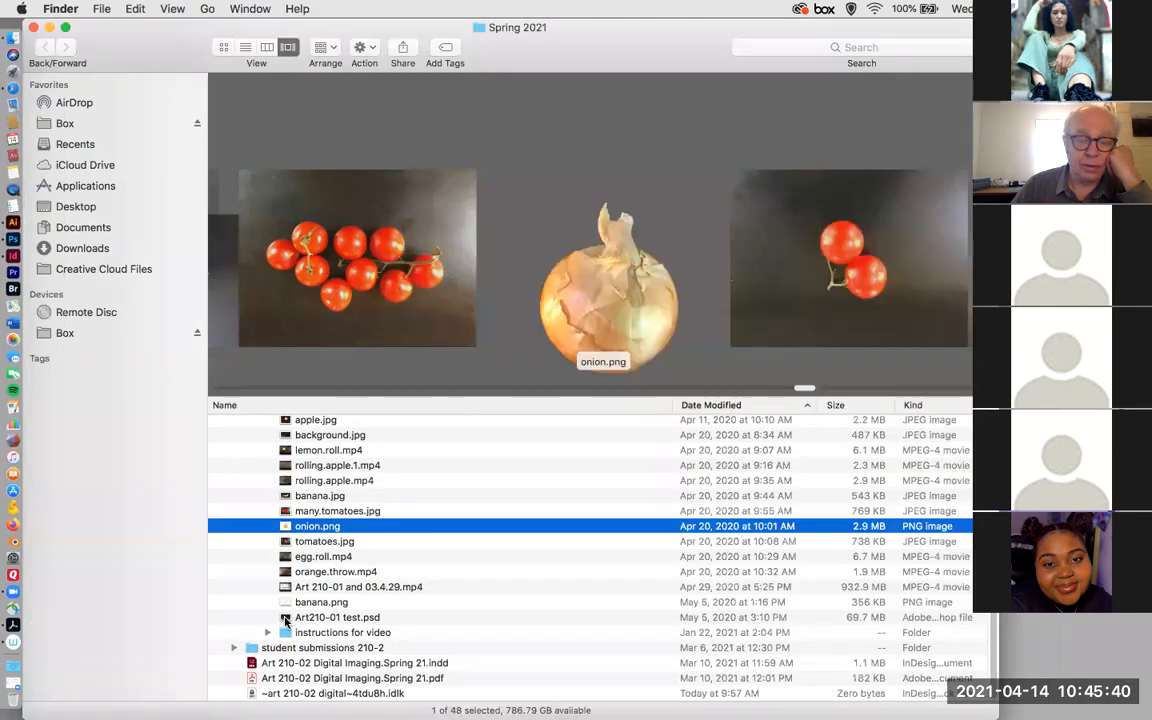
{"action": "left_click", "coordinate": [295, 619]}
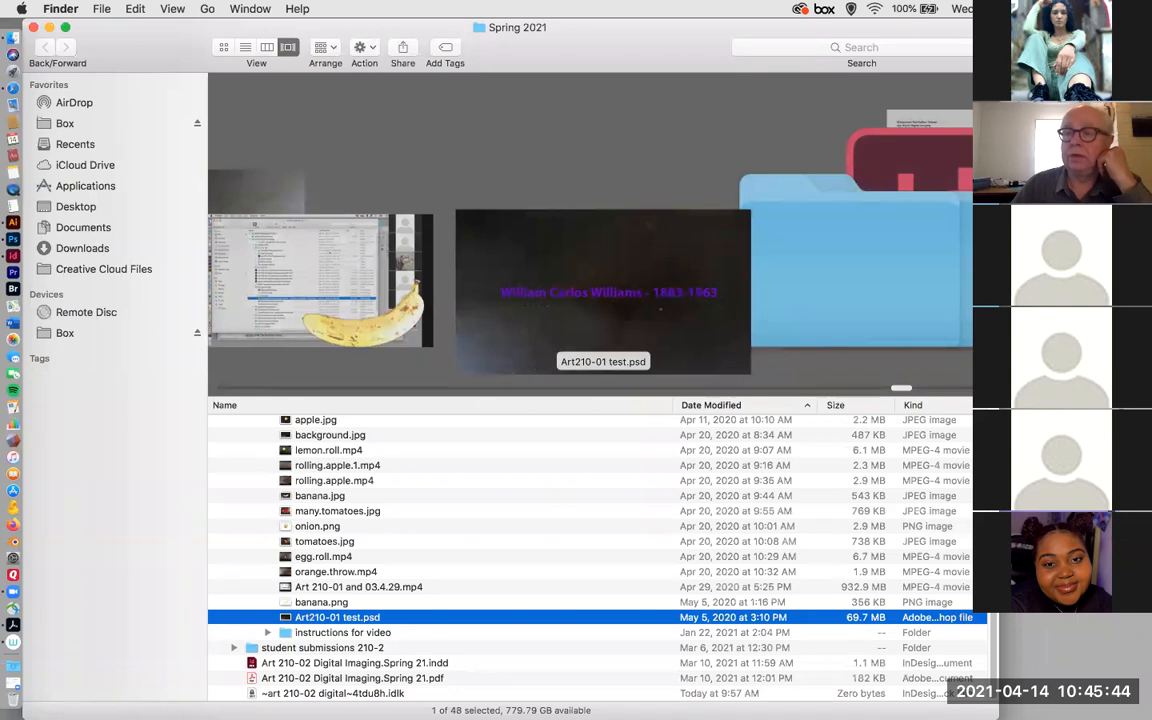
Switch back to Photoshop and scrub the Art210-01 test.psd timeline back to about 04:00f to examine the finished example.
{"action": "key", "text": "super+Tab"}
{"action": "left_click", "coordinate": [763, 138]}
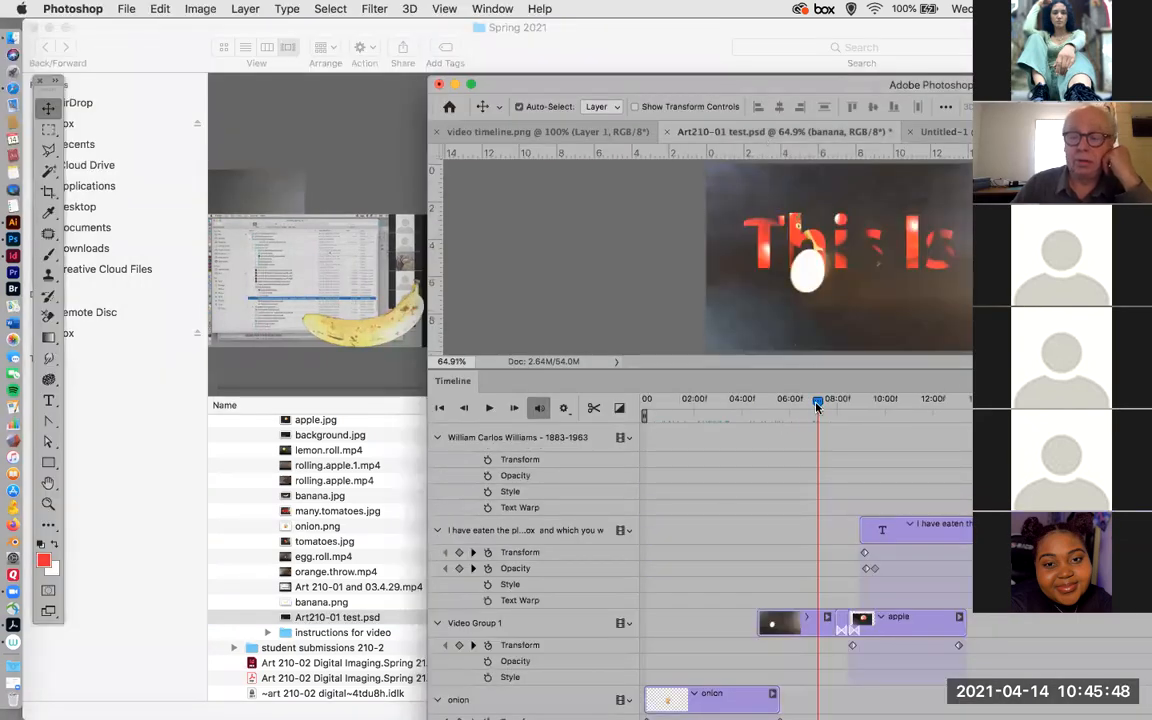
{"action": "left_click_drag", "start_coordinate": [818, 403], "coordinate": [739, 422]}
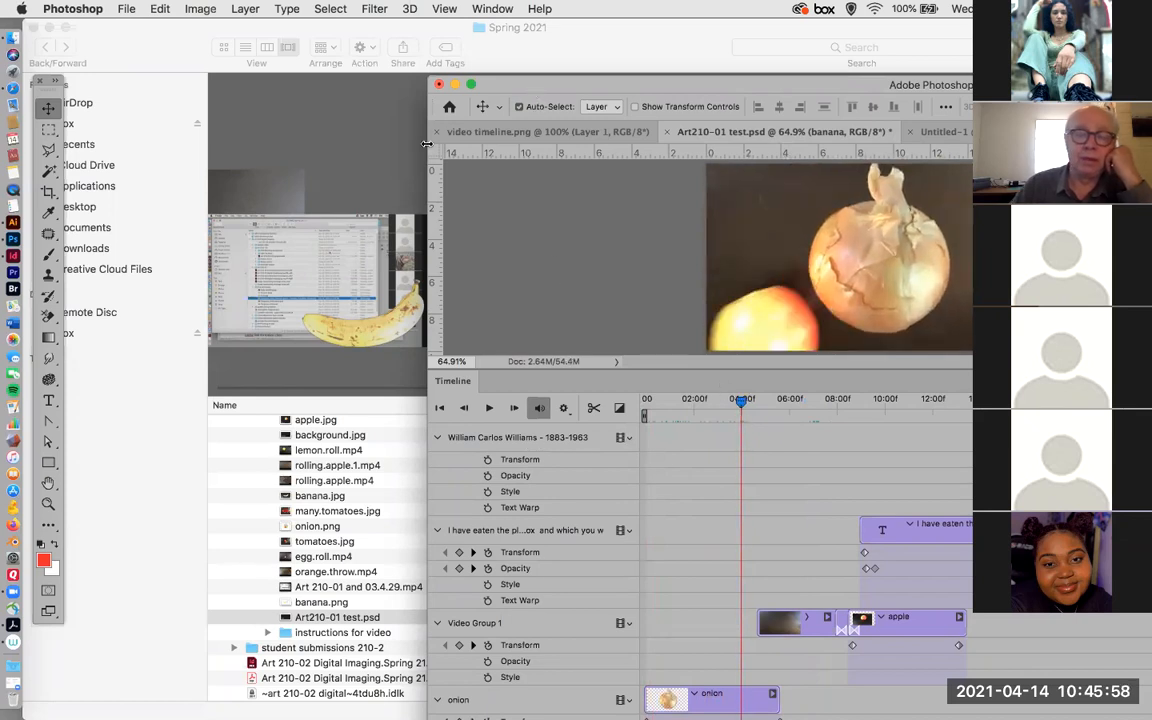
Bring the Photoshop window back into view and return to the Untitled-1 project.
{"action": "left_click", "coordinate": [277, 215]}
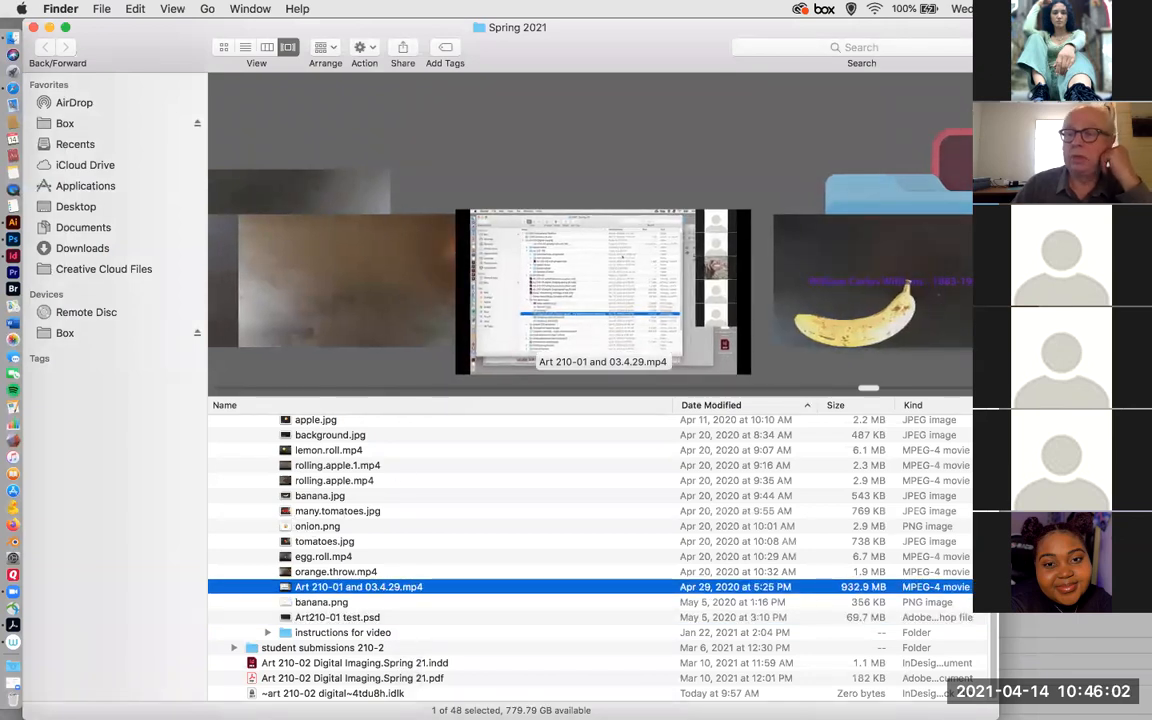
{"action": "left_click", "coordinate": [1025, 85]}
{"action": "left_click_drag", "start_coordinate": [1025, 85], "coordinate": [734, 92]}
{"action": "left_click", "coordinate": [680, 140]}
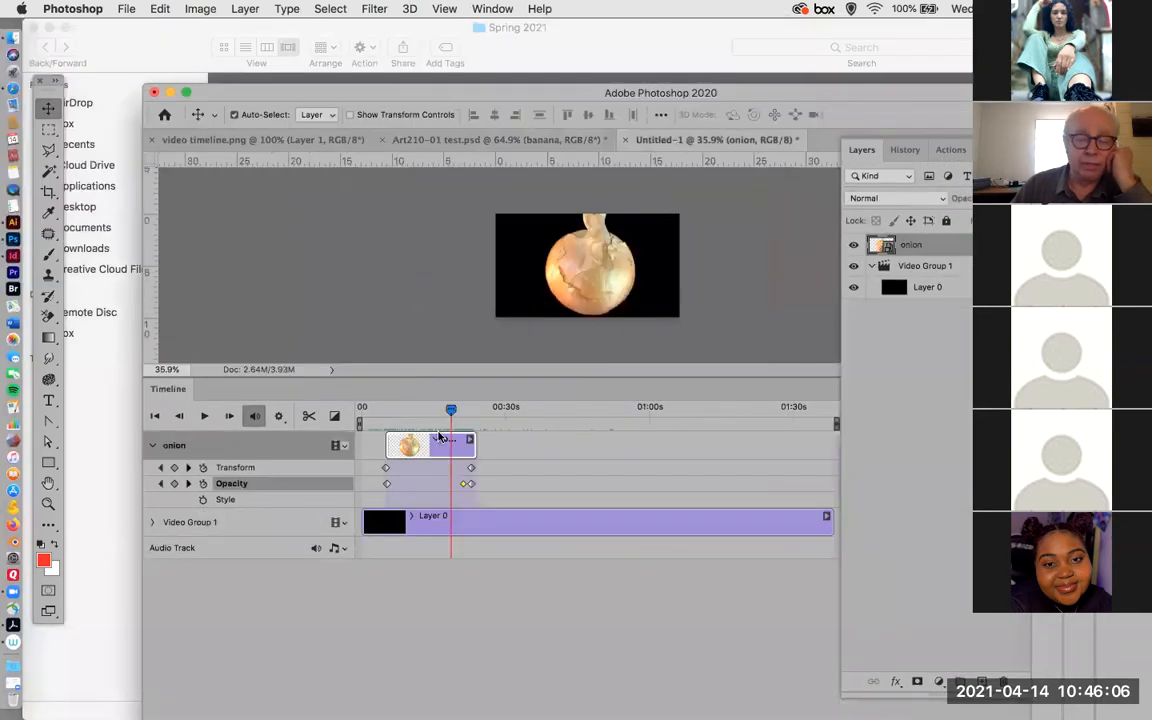
Place apple.jpg as a linked file with the playhead at 0;00;22;28, at the end of the onion clip, keeping its default size and position.
{"action": "mouse_move", "coordinate": [452, 413]}
{"action": "left_mouse_down"}
{"action": "mouse_move", "coordinate": [481, 412]}
{"action": "mouse_move", "coordinate": [471, 411]}
{"action": "left_mouse_up"}
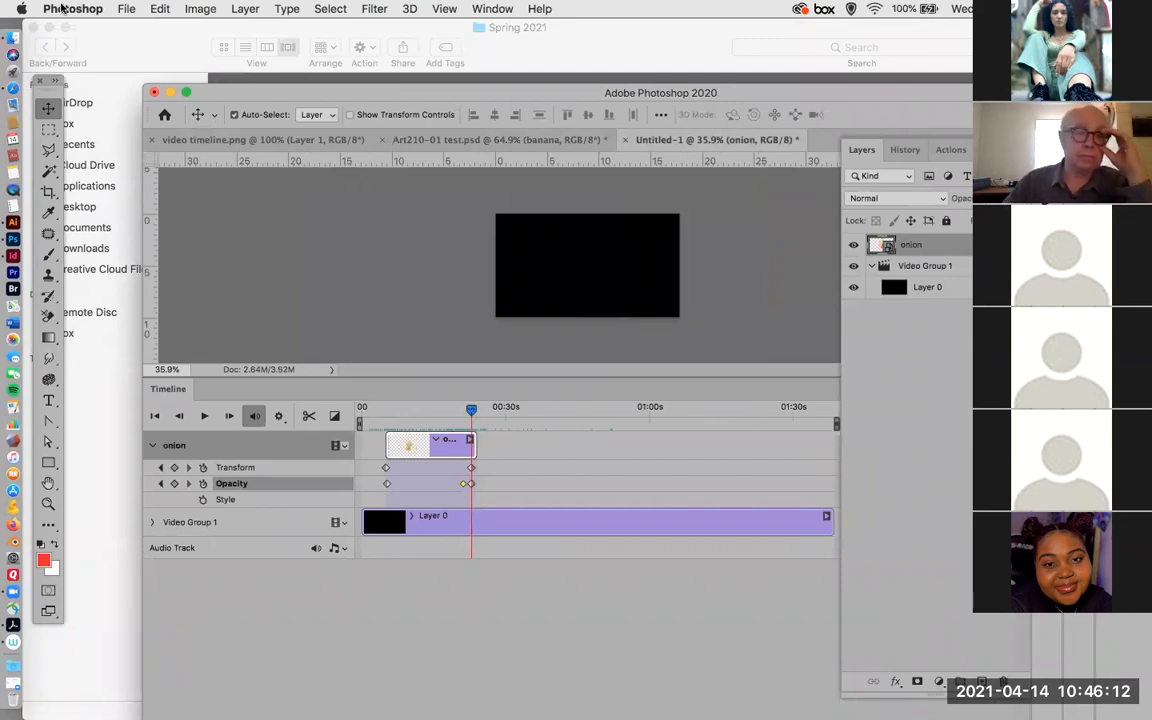
{"action": "left_click", "coordinate": [124, 8]}
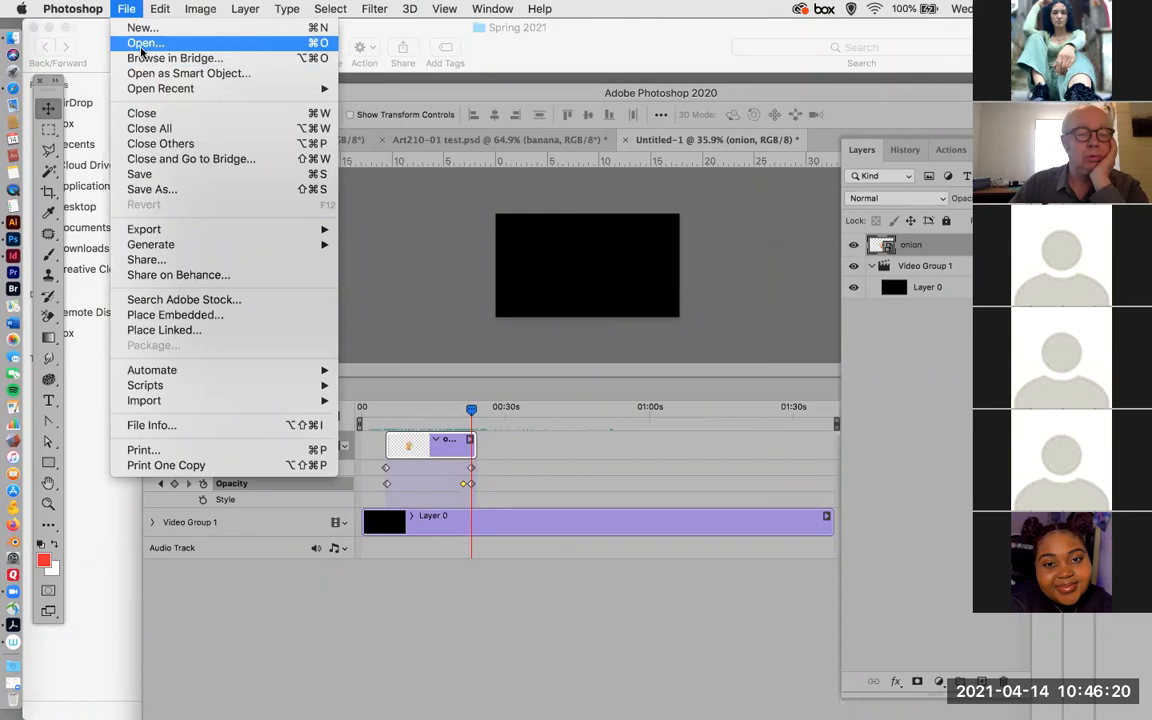
{"action": "left_click", "coordinate": [267, 489]}
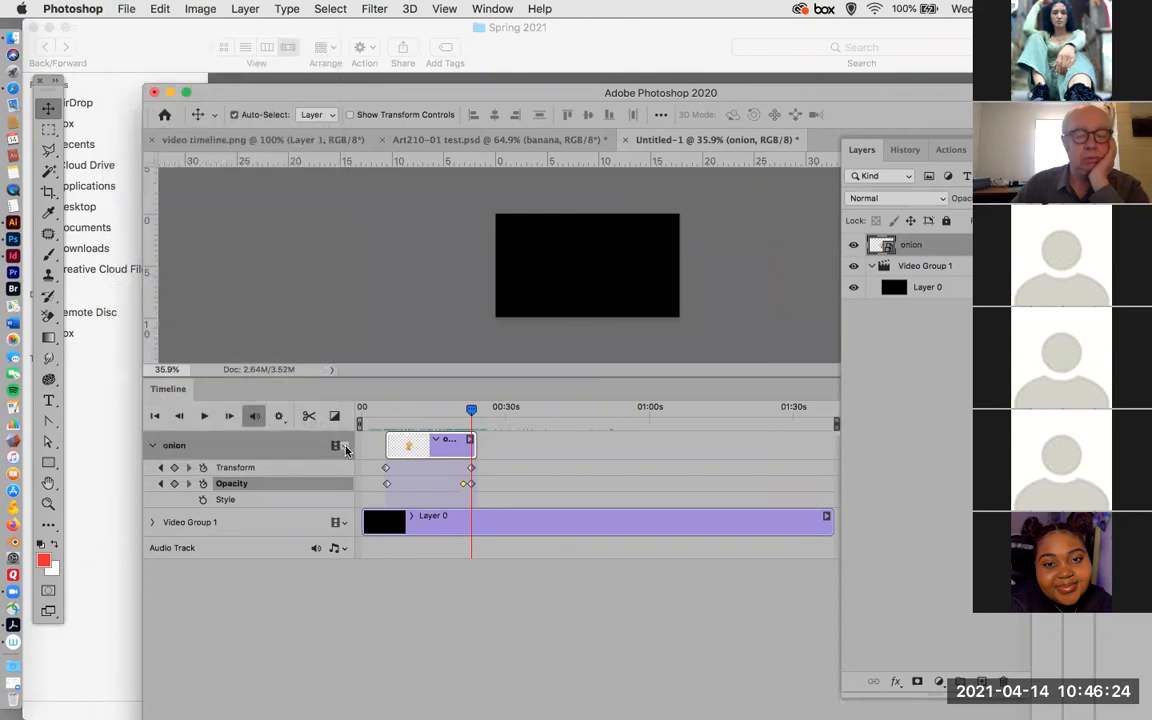
{"action": "left_click_drag", "start_coordinate": [322, 100], "coordinate": [295, 44]}
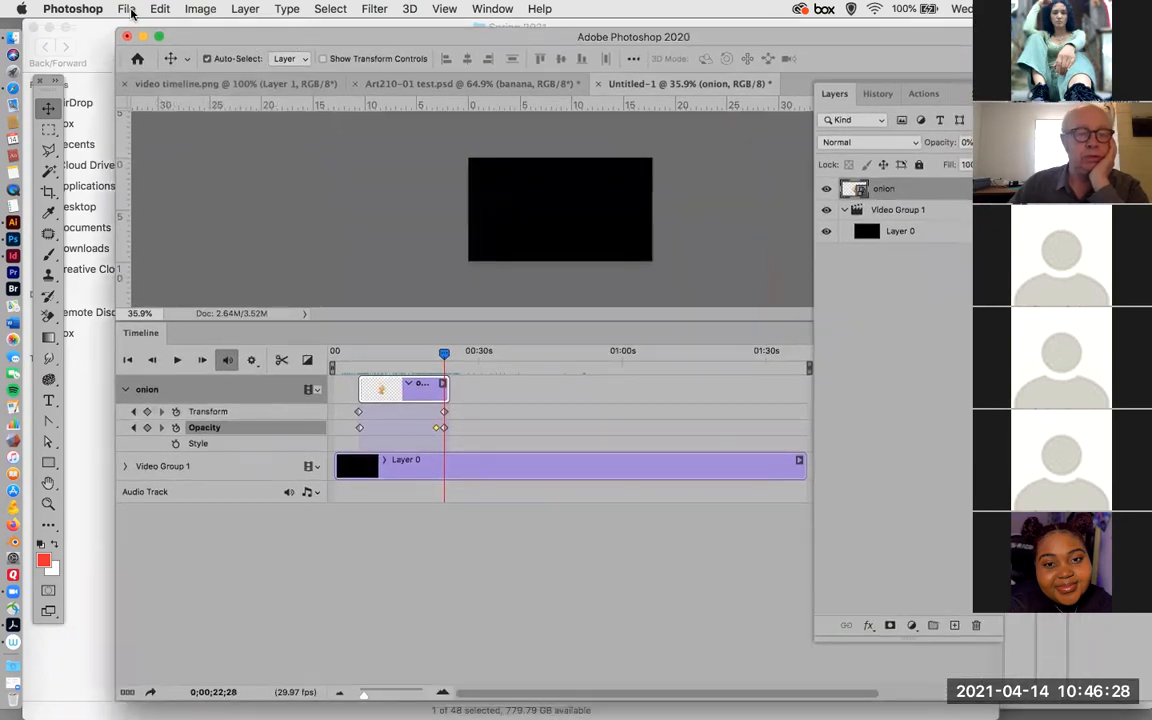
{"action": "left_click", "coordinate": [127, 9]}
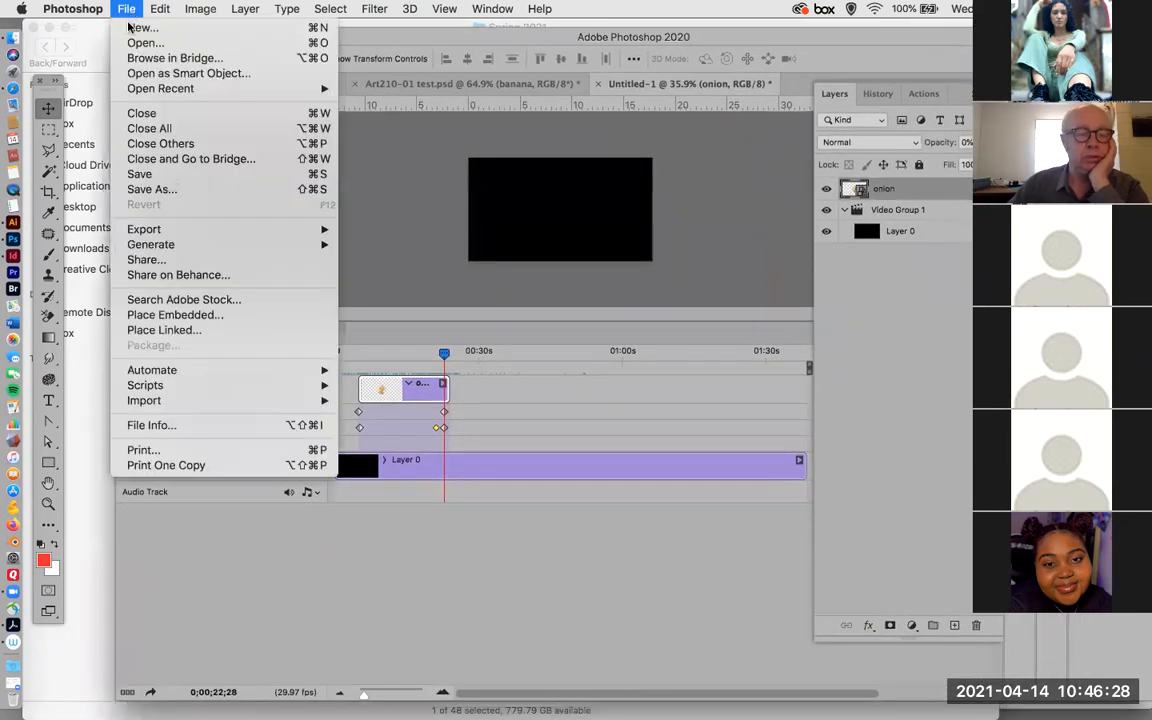
{"action": "left_click", "coordinate": [205, 331]}
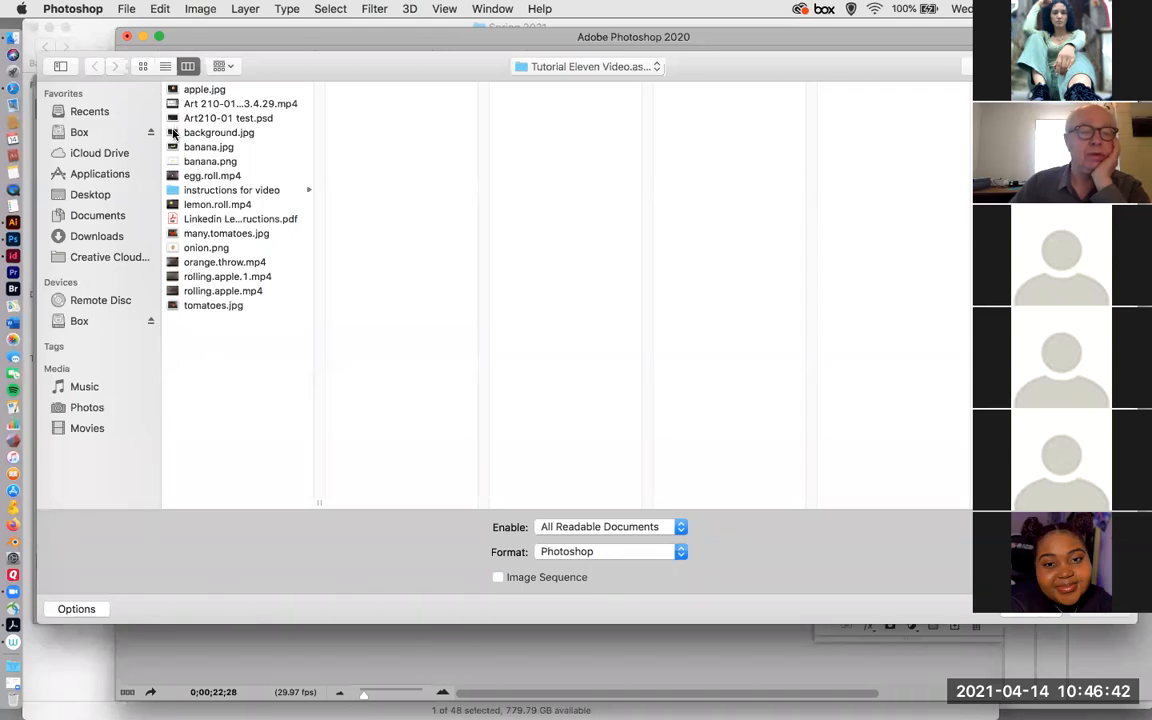
{"action": "left_click", "coordinate": [168, 89]}
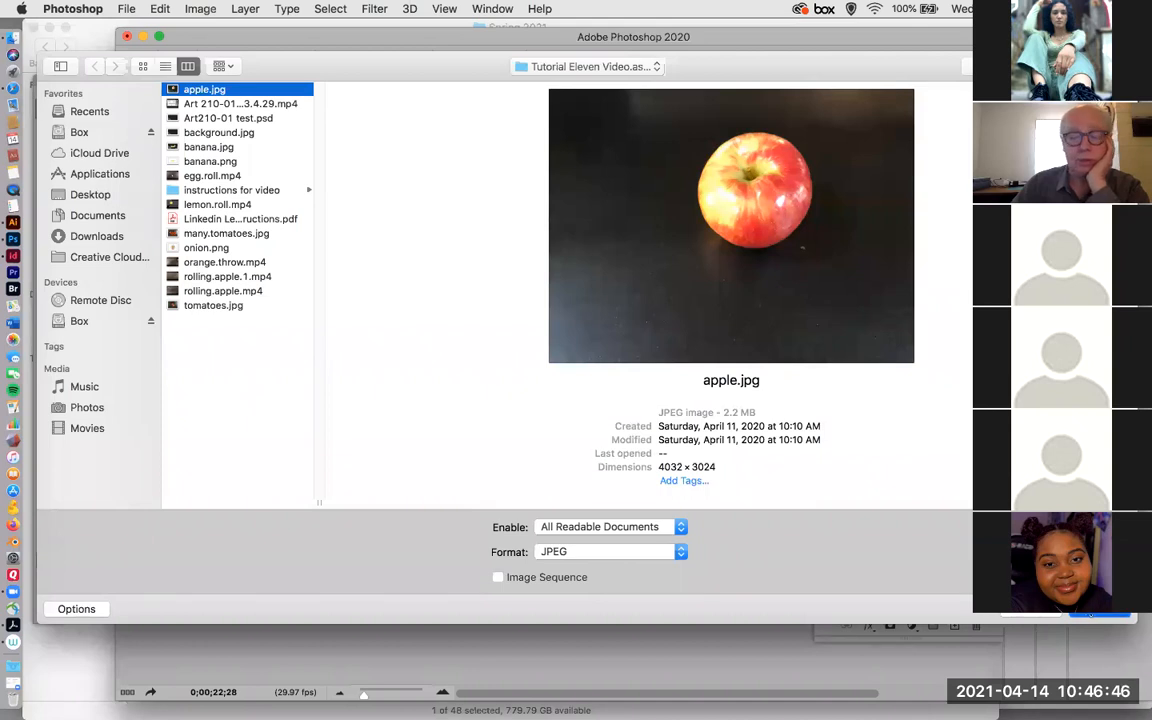
{"action": "key", "text": "Return"}
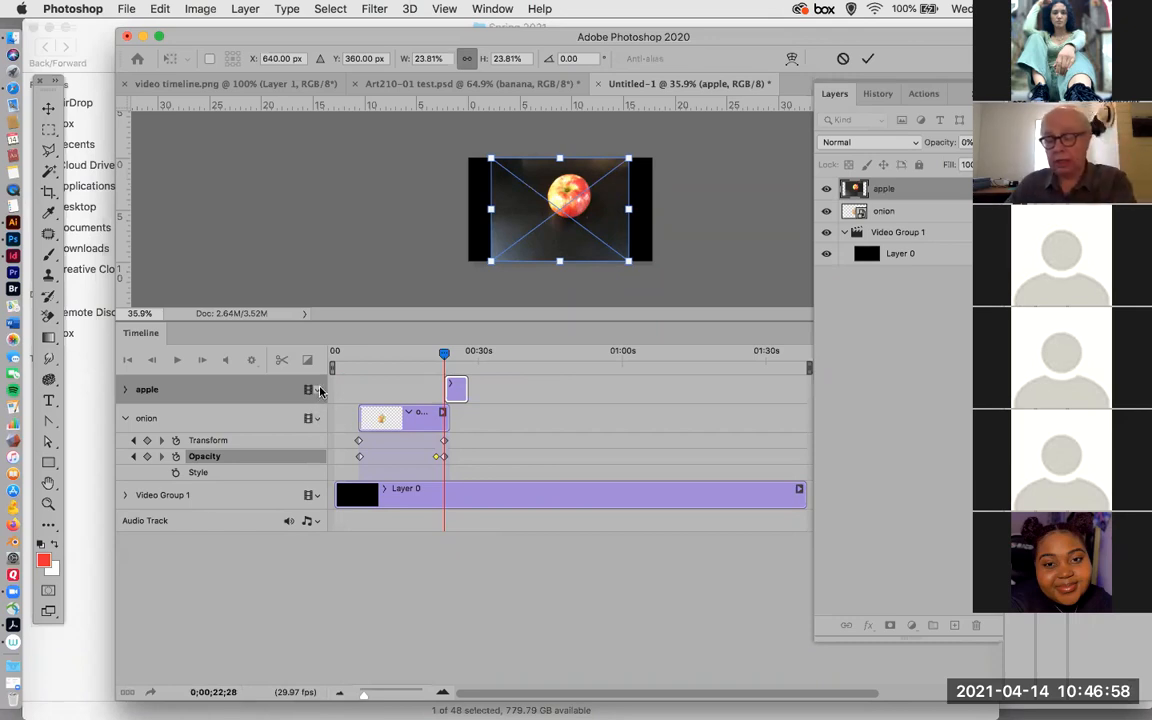
{"action": "key", "text": "Return"}
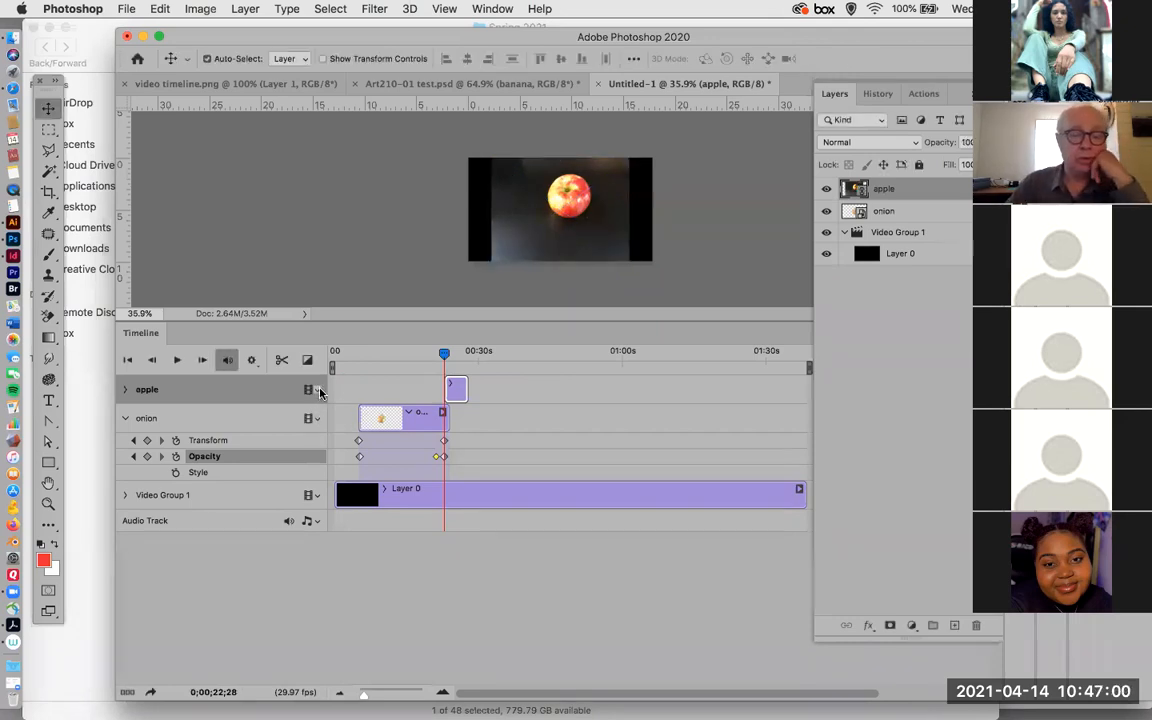
Add the video egg.roll.mp4 to the apple track, directly behind the apple clip.
{"action": "left_click", "coordinate": [317, 391]}
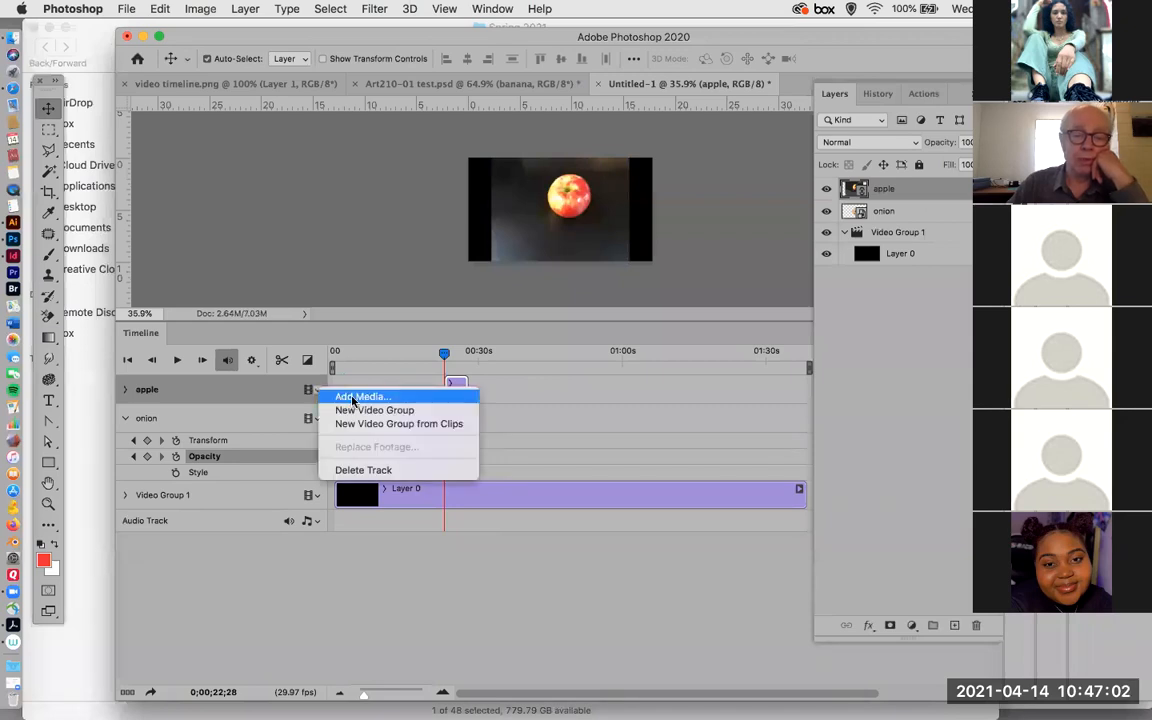
{"action": "left_click", "coordinate": [352, 398]}
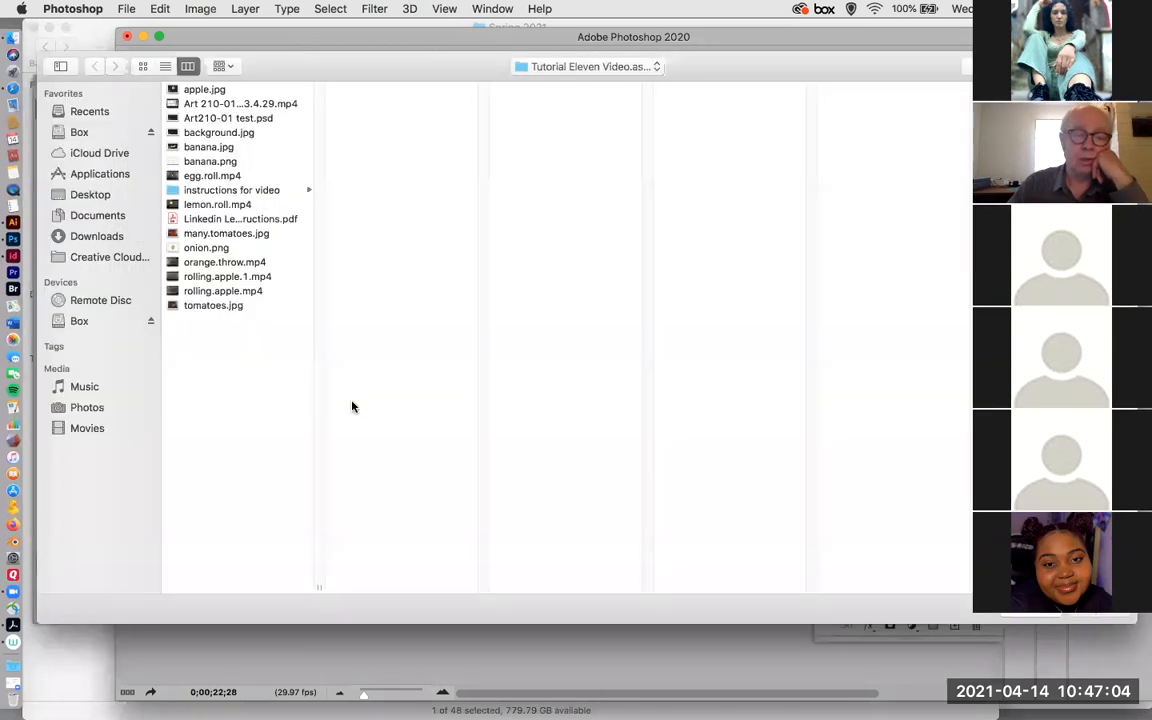
{"action": "left_click", "coordinate": [210, 176]}
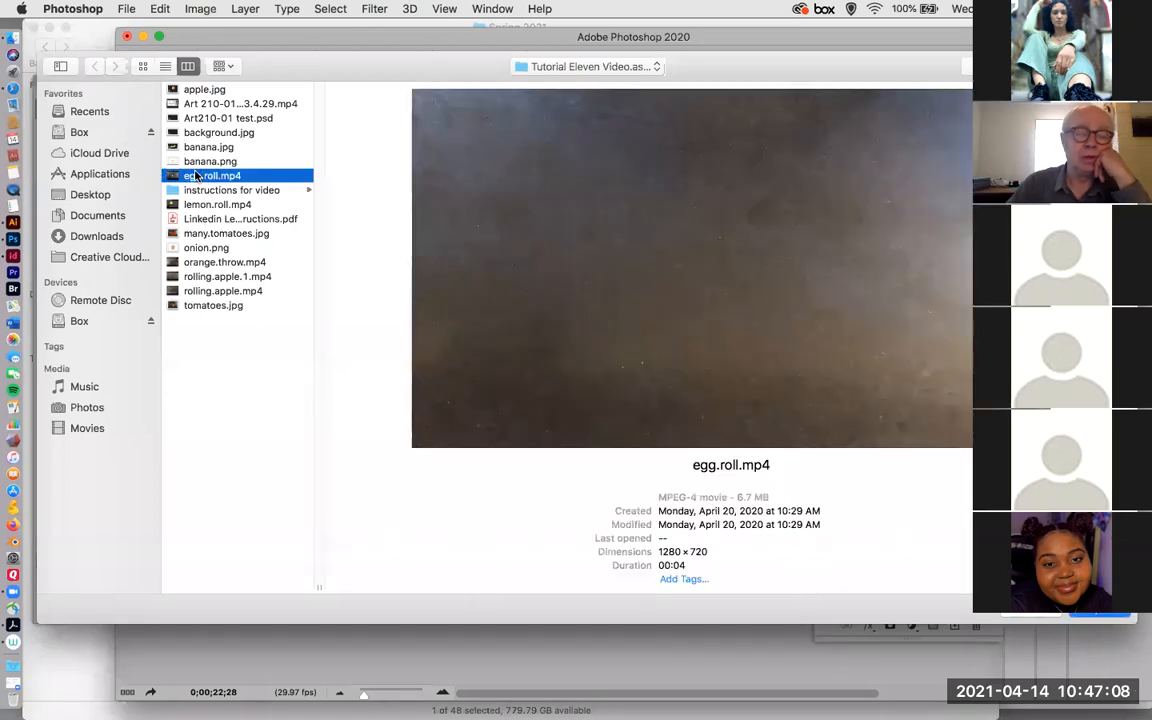
{"action": "left_click", "coordinate": [1106, 615]}
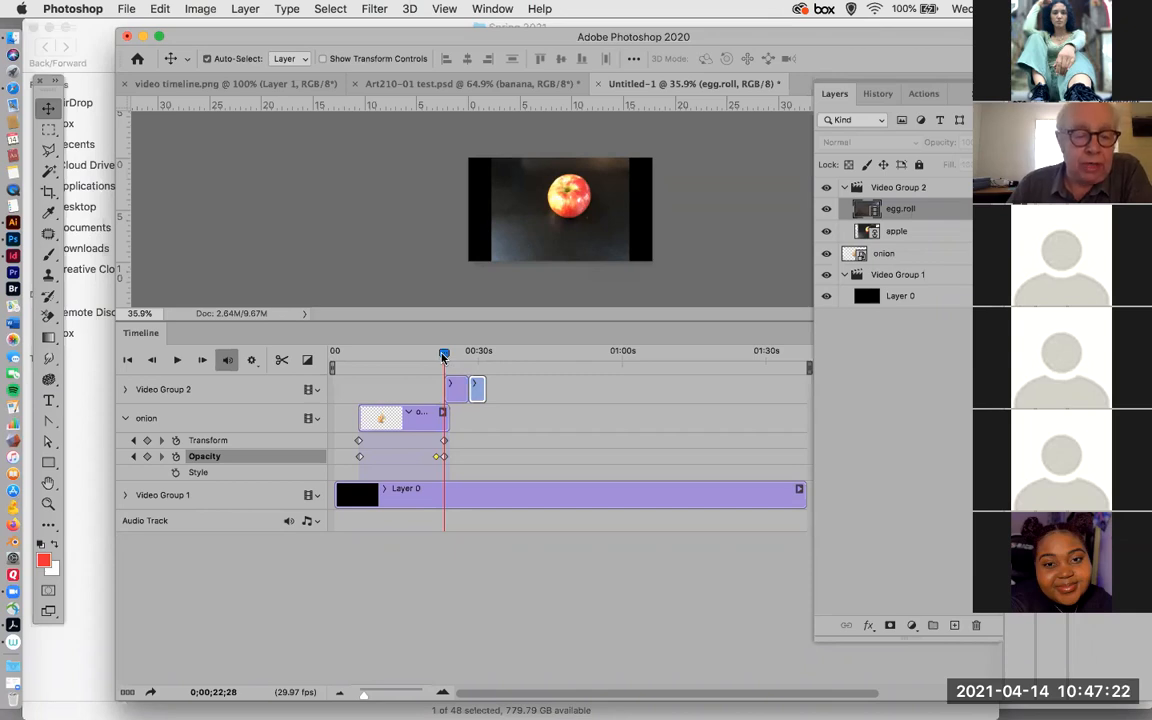
{"action": "left_click", "coordinate": [317, 392]}
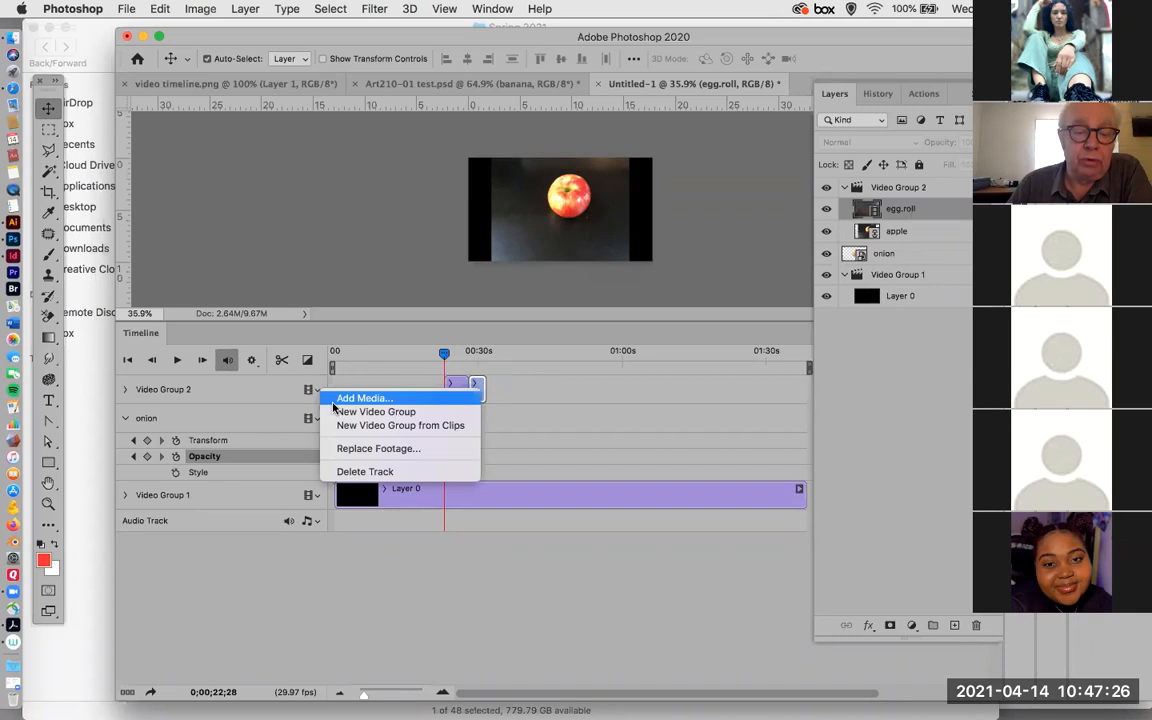
{"action": "left_click", "coordinate": [224, 412]}
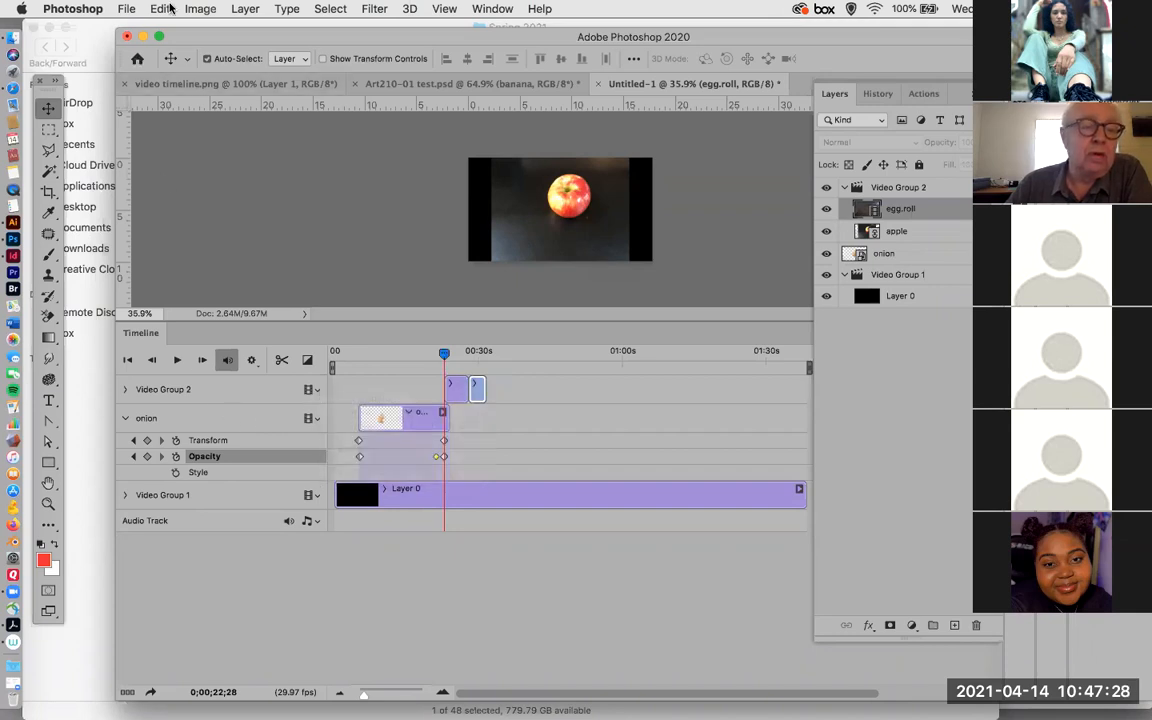
{"action": "left_click", "coordinate": [127, 9]}
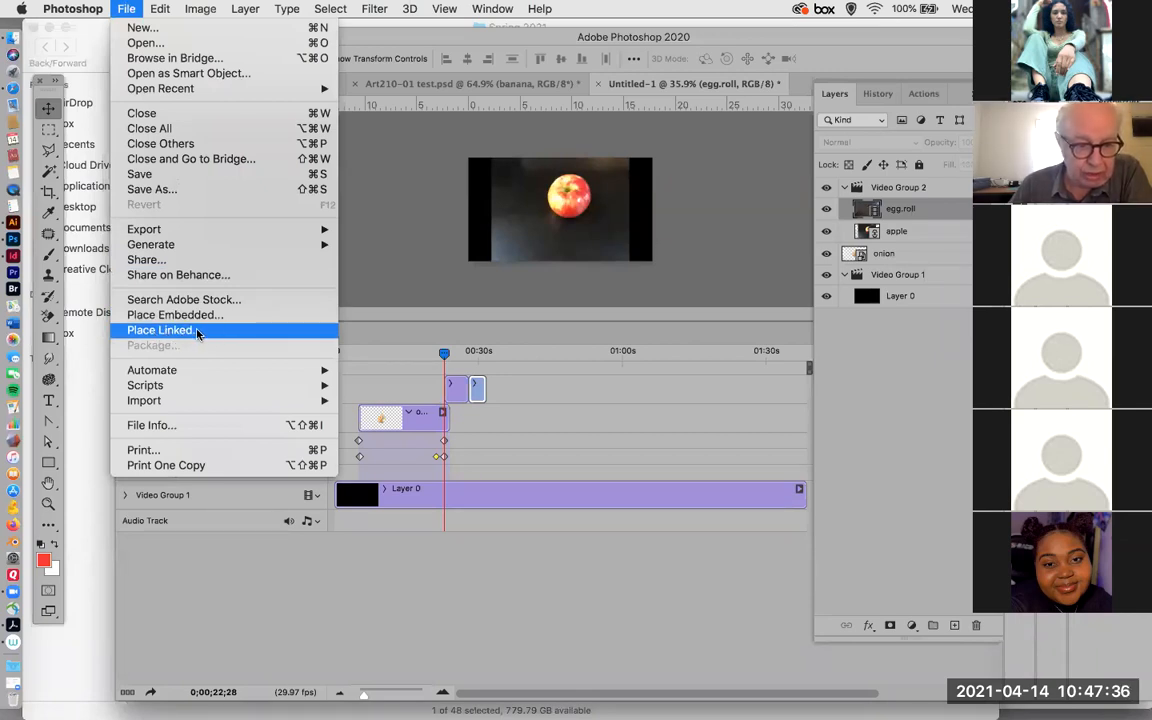
{"action": "left_click", "coordinate": [381, 253]}
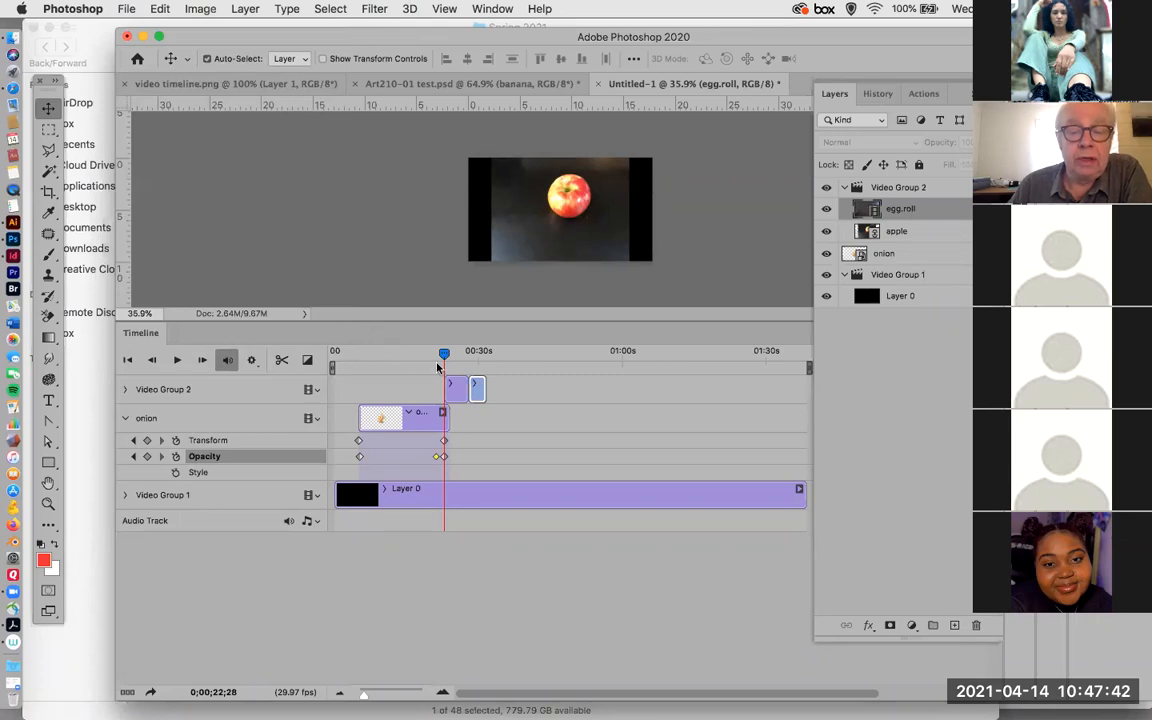
Play back the change from the apple to the egg.roll clip, then scrub from the apple to the start of egg.roll at 0;00;28;03.
{"action": "mouse_move", "coordinate": [445, 353]}
{"action": "left_mouse_down"}
{"action": "mouse_move", "coordinate": [471, 355]}
{"action": "mouse_move", "coordinate": [460, 365]}
{"action": "mouse_move", "coordinate": [459, 352]}
{"action": "left_mouse_up"}
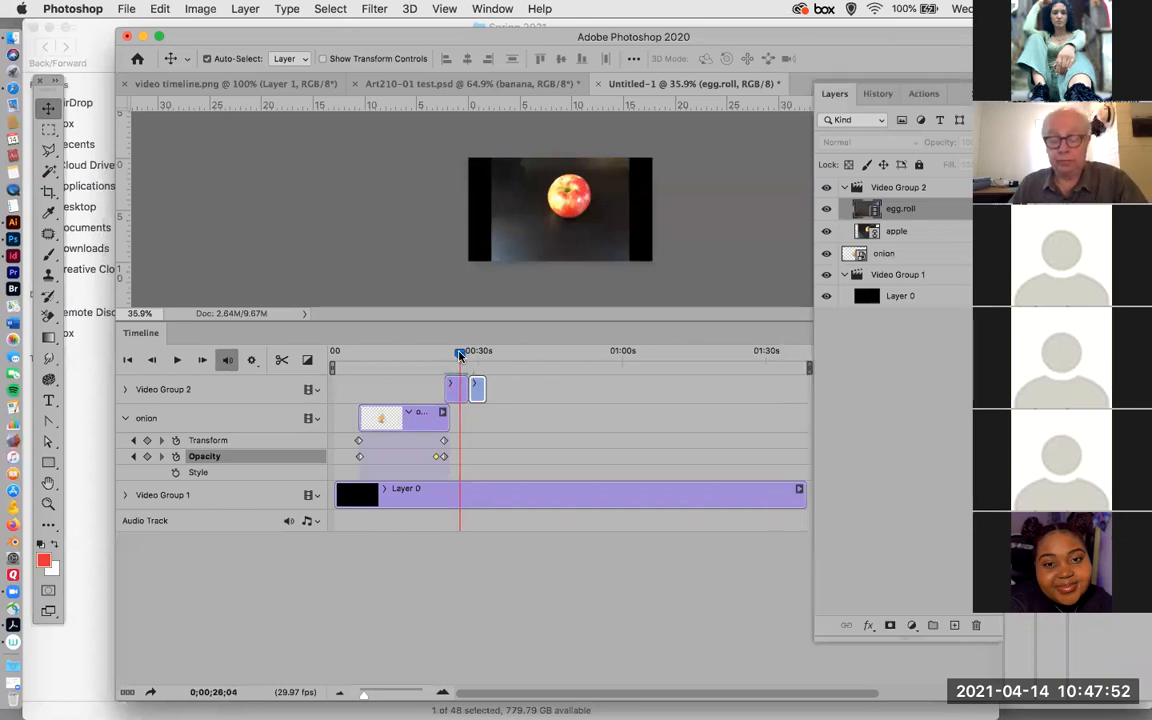
{"action": "key", "text": "space"}
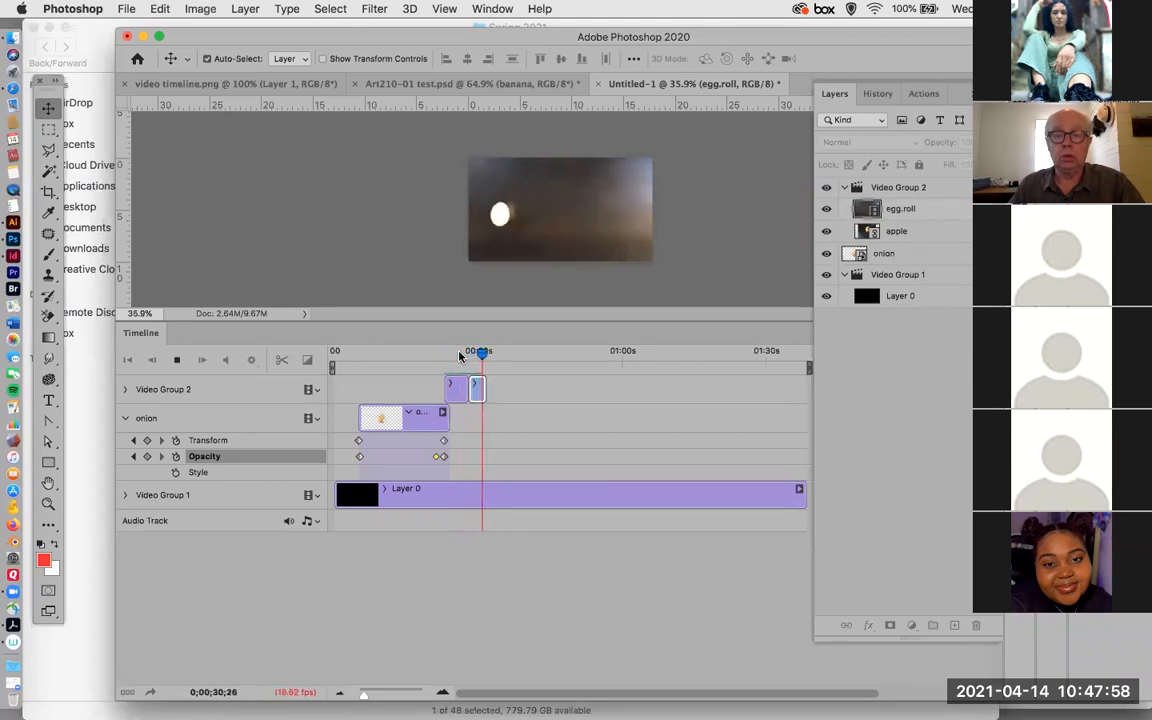
{"action": "key", "text": "space"}
{"action": "left_click_drag", "start_coordinate": [487, 355], "coordinate": [447, 362]}
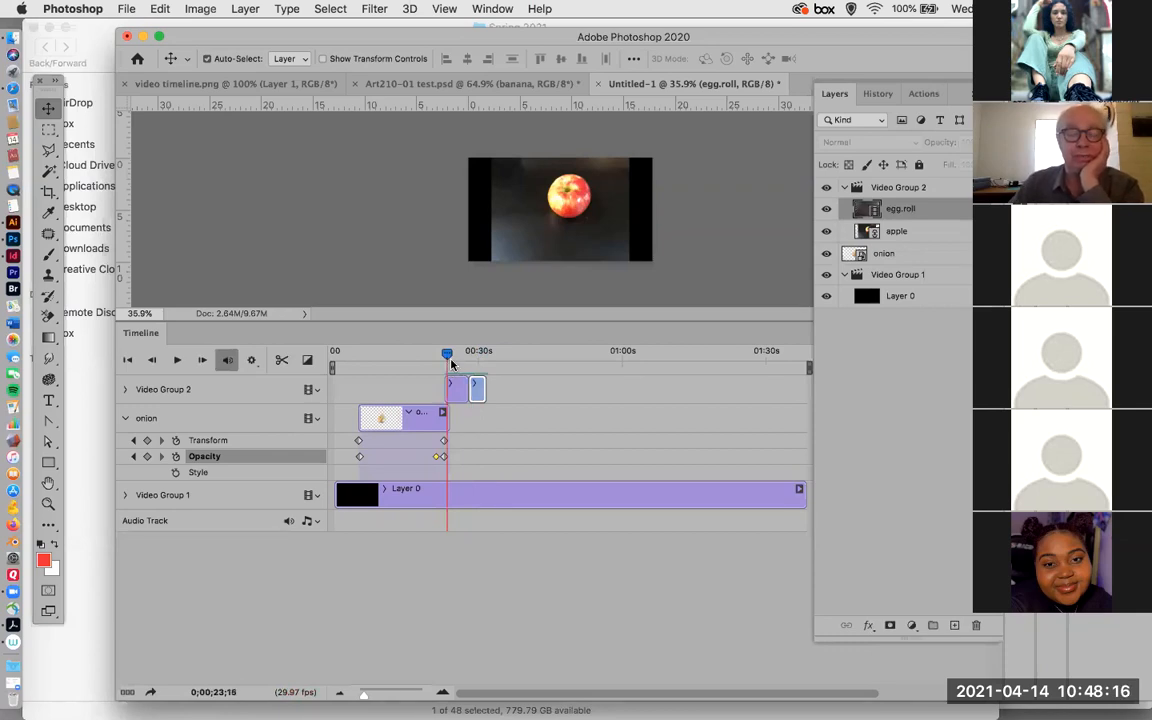
{"action": "left_click_drag", "start_coordinate": [447, 356], "coordinate": [469, 353]}
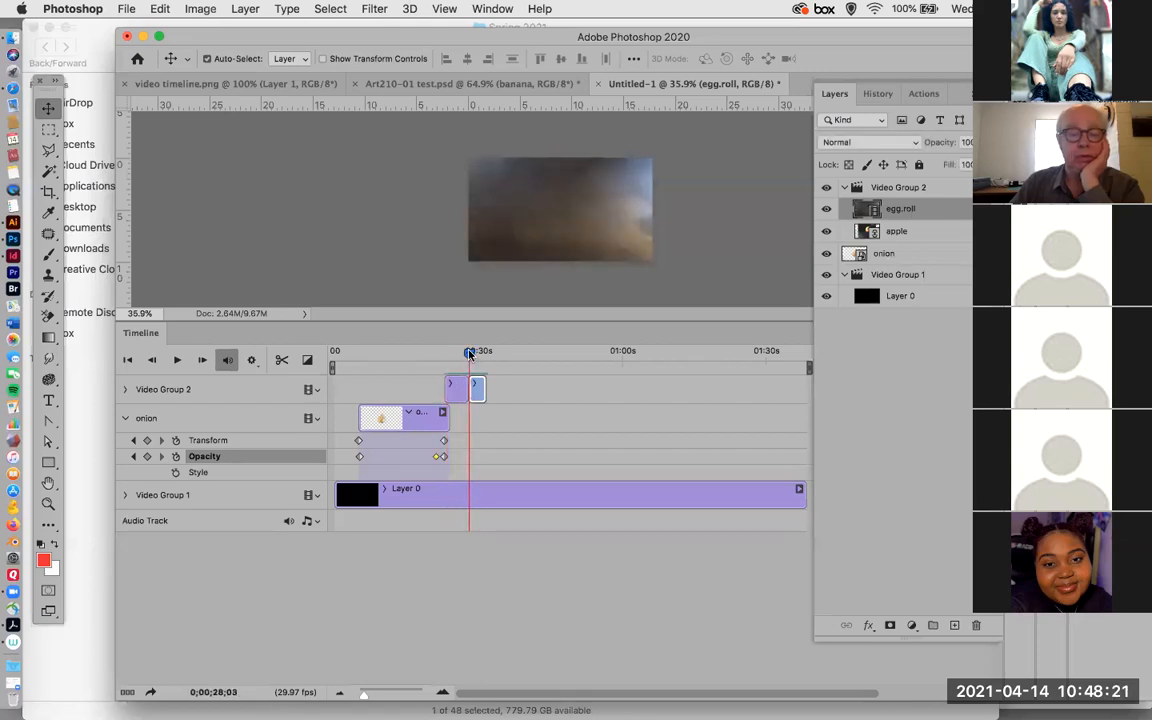
Apply a 1 s Cross Fade transition between the apple and egg.roll clips in Video Group 2.
{"action": "left_click", "coordinate": [309, 362]}
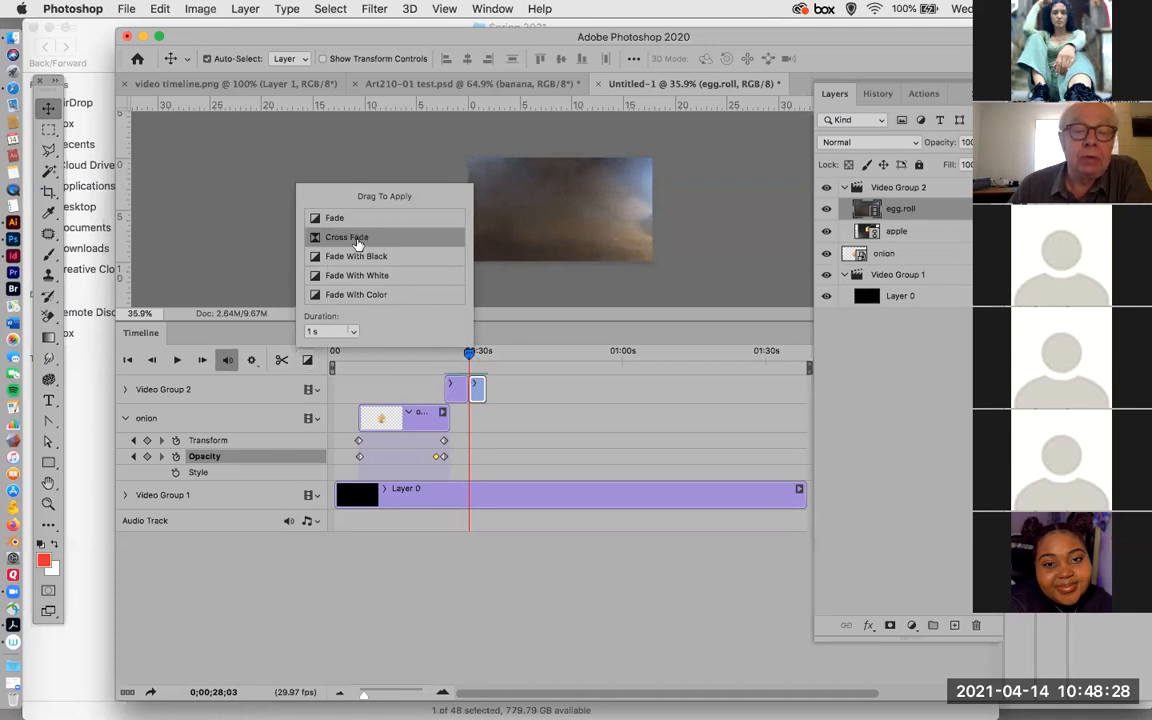
{"action": "left_click_drag", "start_coordinate": [345, 237], "coordinate": [459, 355]}
{"action": "left_click_drag", "start_coordinate": [364, 699], "coordinate": [375, 699]}
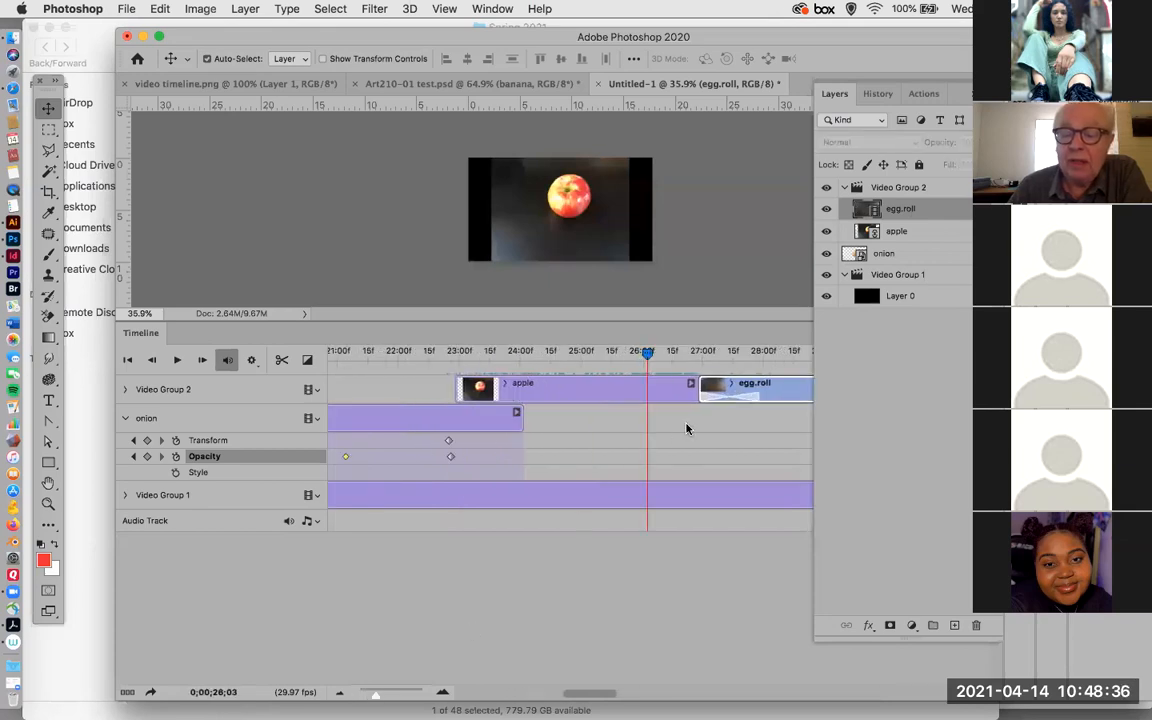
Play back the cross fade from apple to egg.roll, then return the playhead to 0;00;26;20 on the apple clip.
{"action": "left_click_drag", "start_coordinate": [648, 352], "coordinate": [677, 360]}
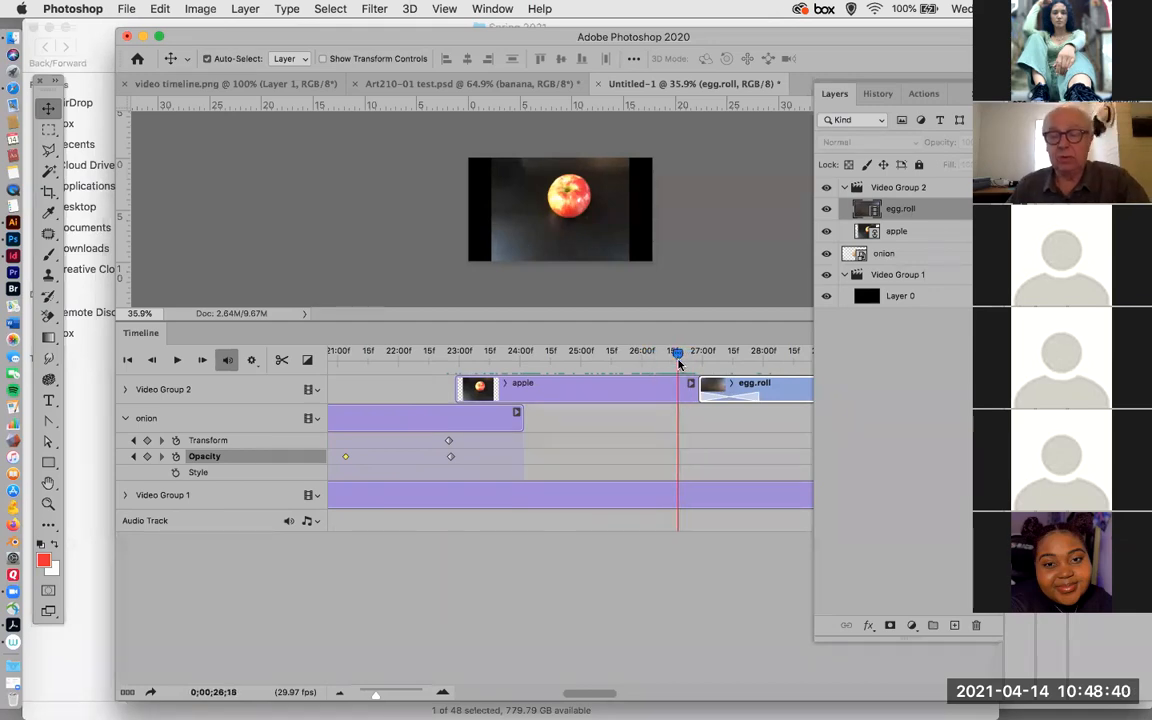
{"action": "key", "text": "space"}
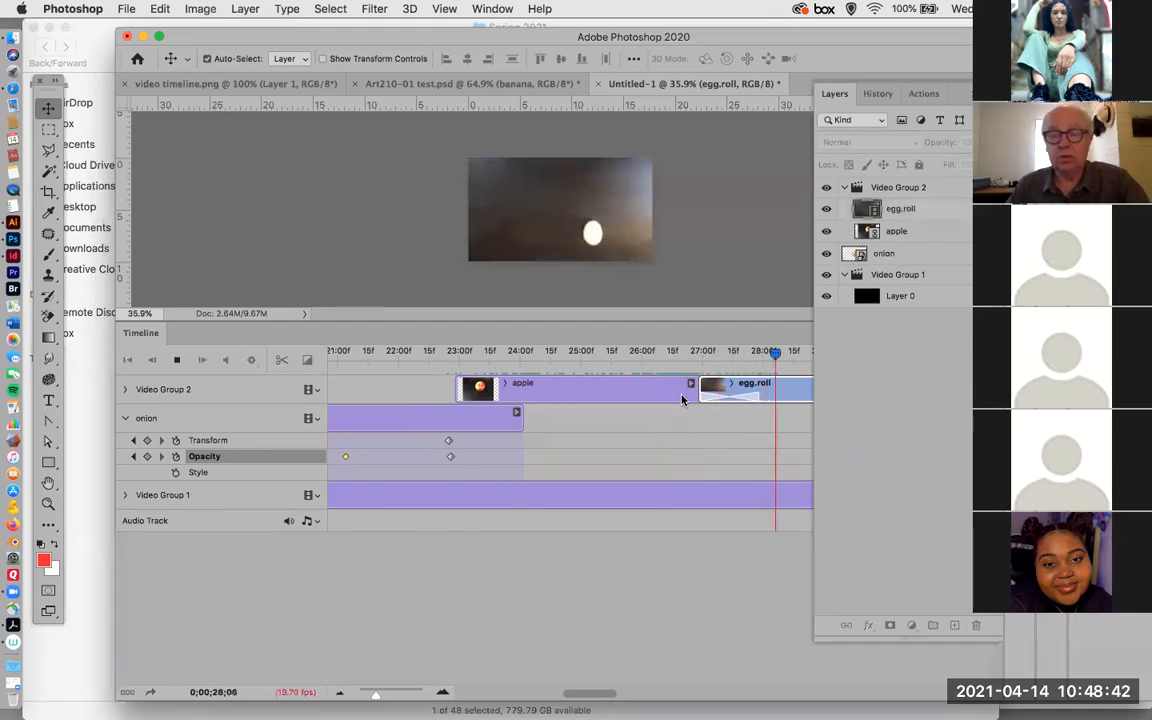
{"action": "key", "text": "space"}
{"action": "left_click_drag", "start_coordinate": [784, 353], "coordinate": [681, 372]}
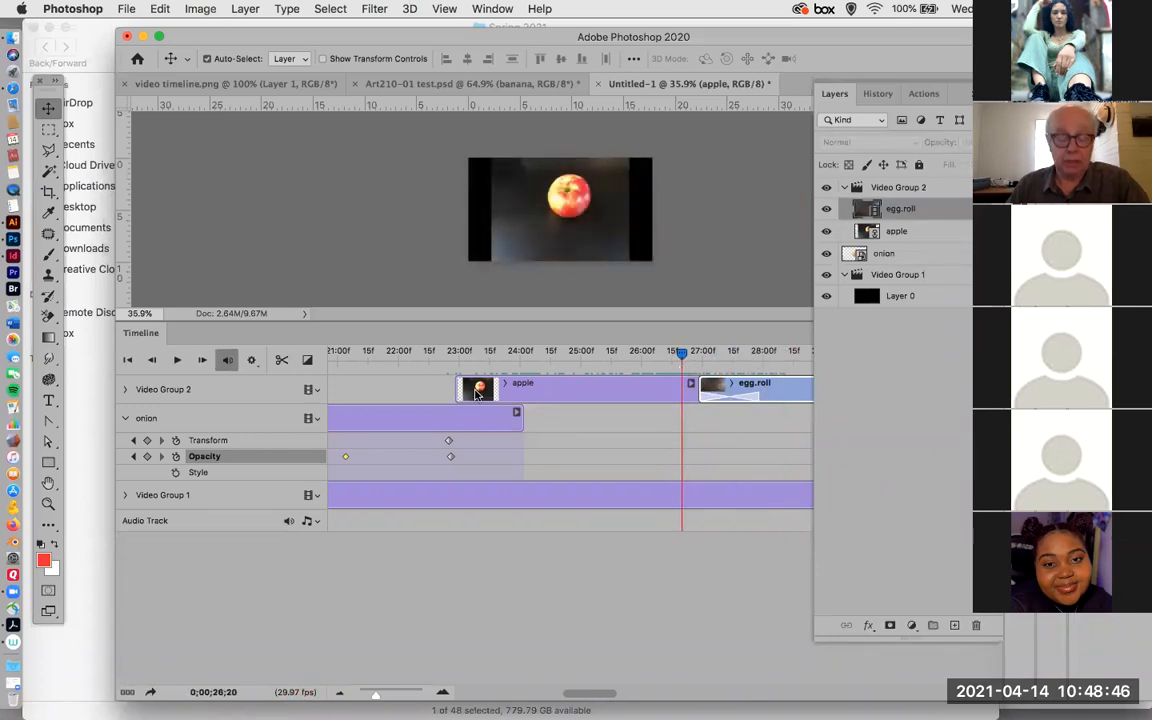
Scale the apple clip's image to 33.87% and reposition it at X 640 px, Y 433.16 px so it fills the frame.
{"action": "left_click", "coordinate": [477, 393]}
{"action": "key", "text": "super+t"}
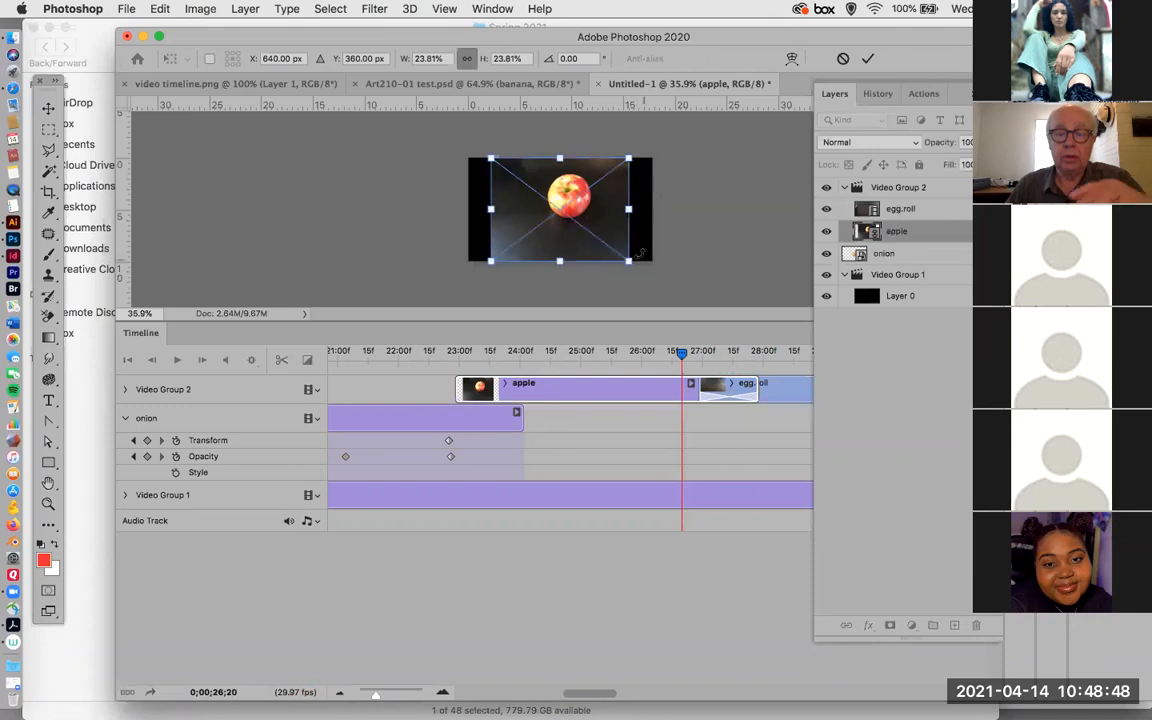
{"action": "left_click_drag", "start_coordinate": [628, 261], "coordinate": [620, 271]}
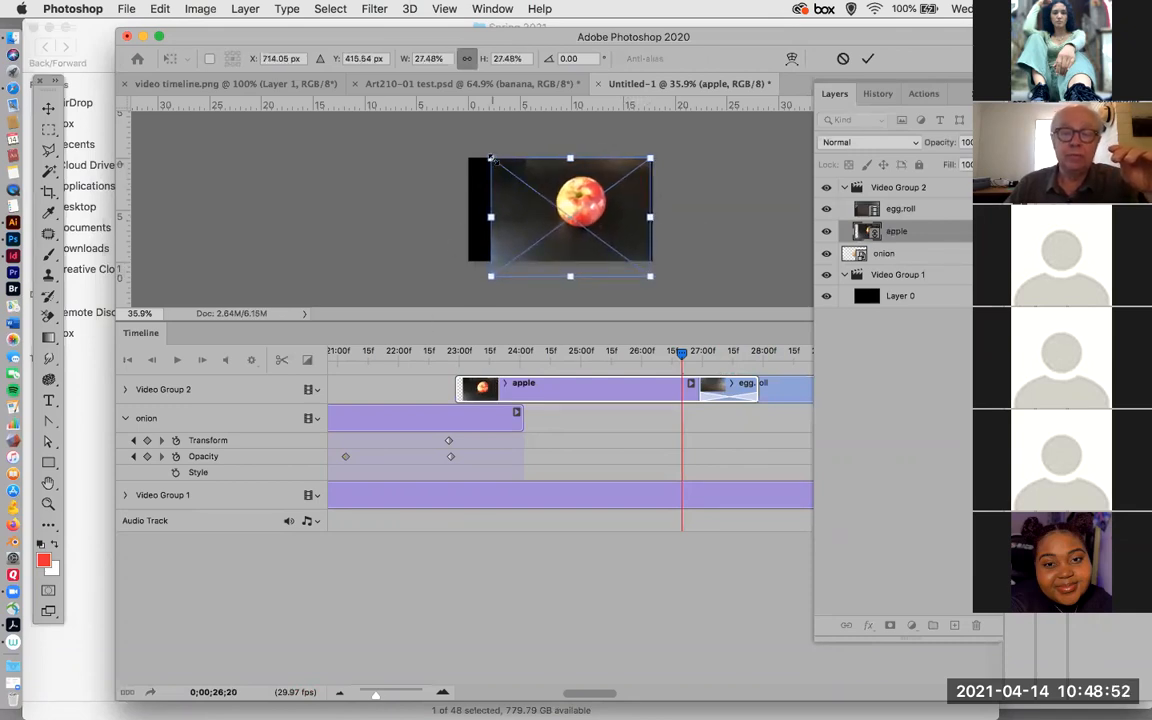
{"action": "left_click_drag", "start_coordinate": [490, 158], "coordinate": [463, 150]}
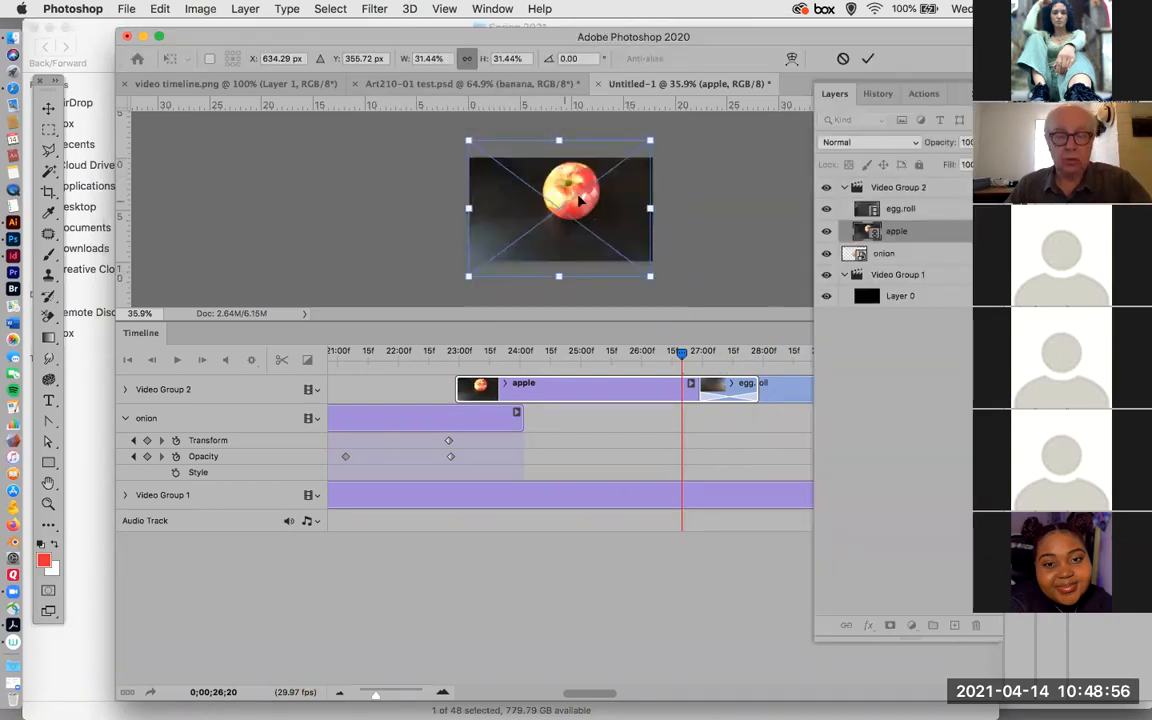
{"action": "mouse_move", "coordinate": [587, 196]}
{"action": "left_mouse_down"}
{"action": "mouse_move", "coordinate": [572, 192]}
{"action": "mouse_move", "coordinate": [575, 212]}
{"action": "left_mouse_up"}
{"action": "left_click_drag", "start_coordinate": [639, 157], "coordinate": [652, 147]}
{"action": "left_click_drag", "start_coordinate": [581, 215], "coordinate": [587, 214]}
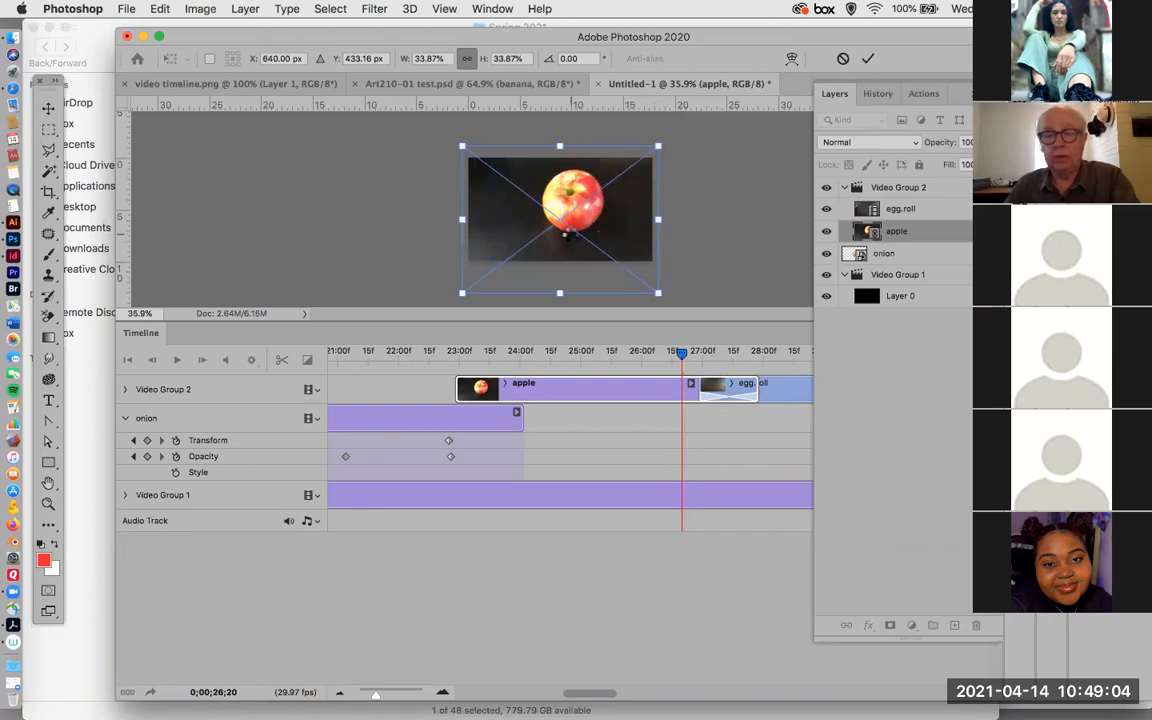
{"action": "key", "text": "Return"}
Apply a 1 s Fade transition to the start of the apple clip at 0;00;22;29 and expand Video Group 2's properties.
{"action": "left_click_drag", "start_coordinate": [678, 354], "coordinate": [455, 377]}
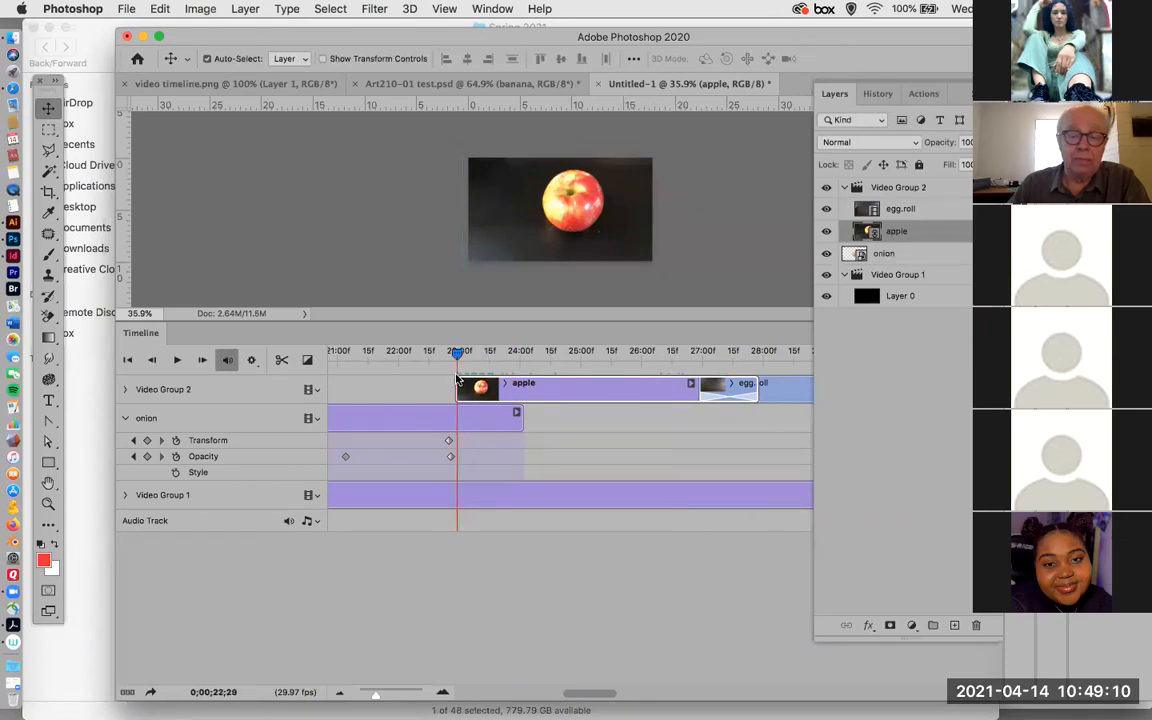
{"action": "left_click", "coordinate": [307, 360]}
{"action": "left_click_drag", "start_coordinate": [334, 218], "coordinate": [457, 387]}
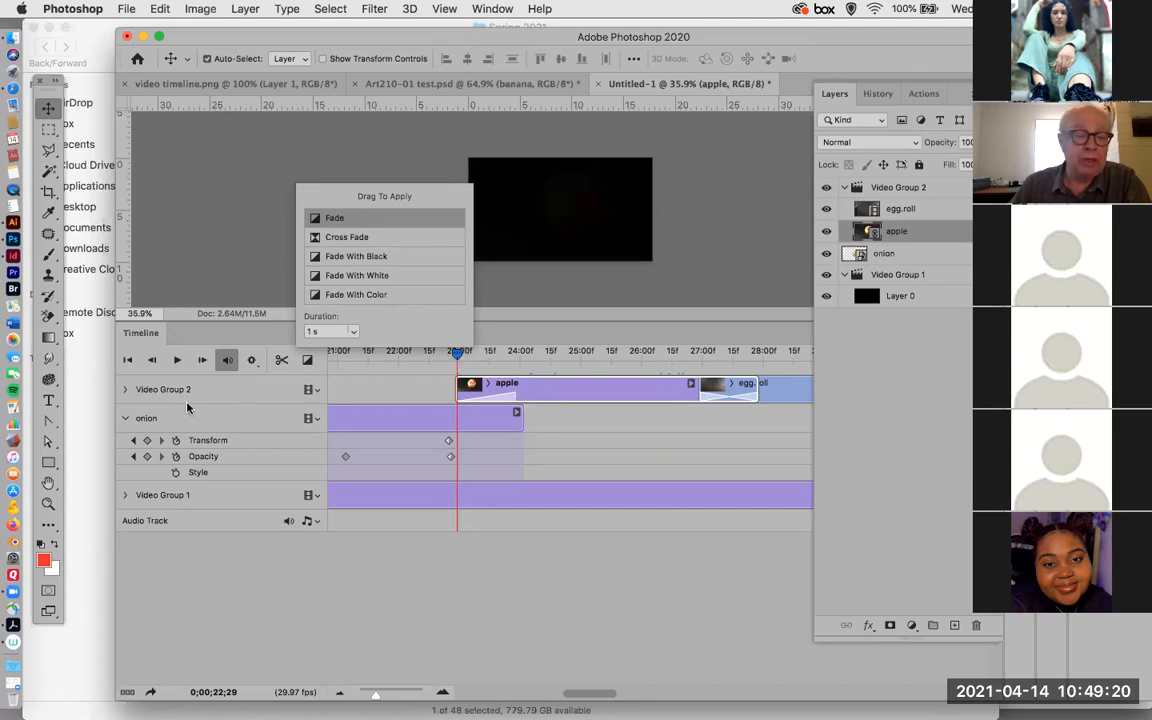
{"action": "left_click", "coordinate": [125, 389]}
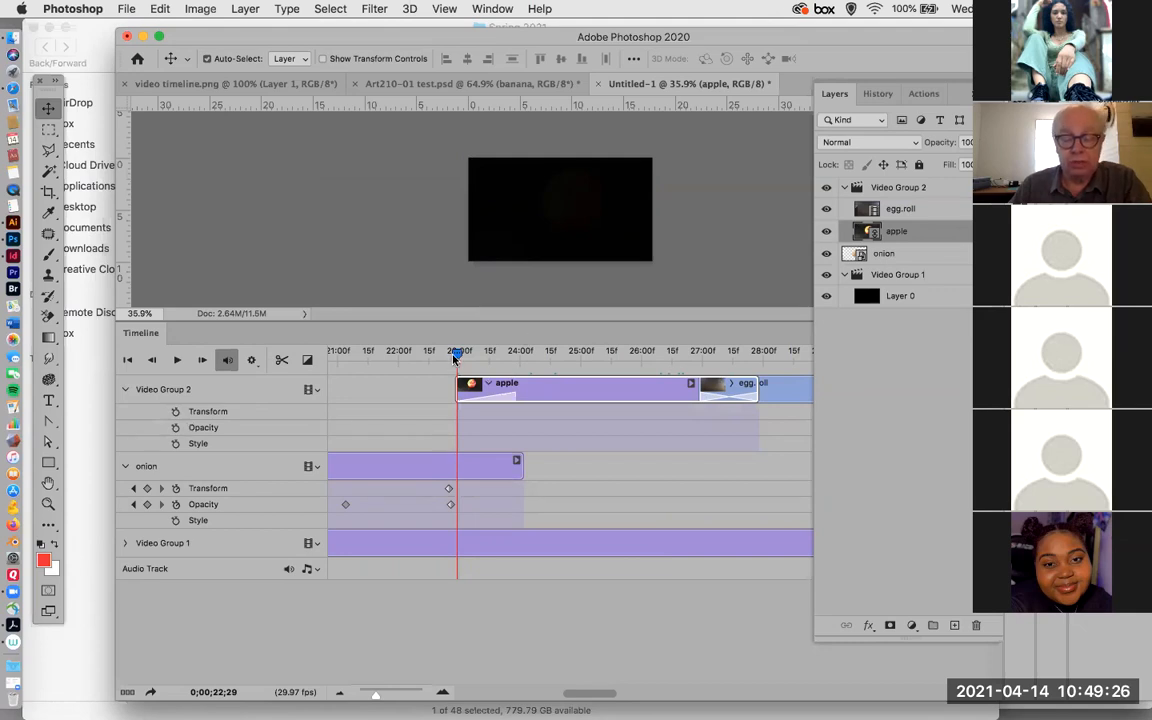
Shift the apple clip slightly earlier over the end of the onion clip, playing back the fade-in to check the overlap.
{"action": "key", "text": "space"}
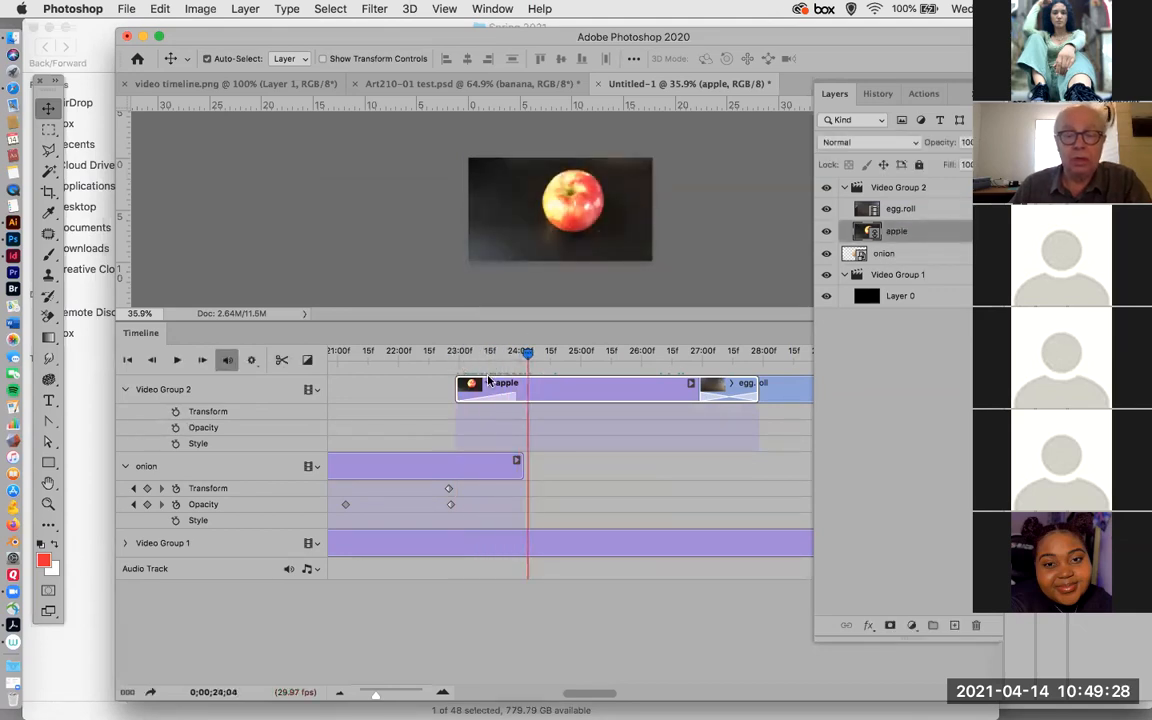
{"action": "left_click_drag", "start_coordinate": [557, 387], "coordinate": [350, 383]}
{"action": "key", "text": "space"}
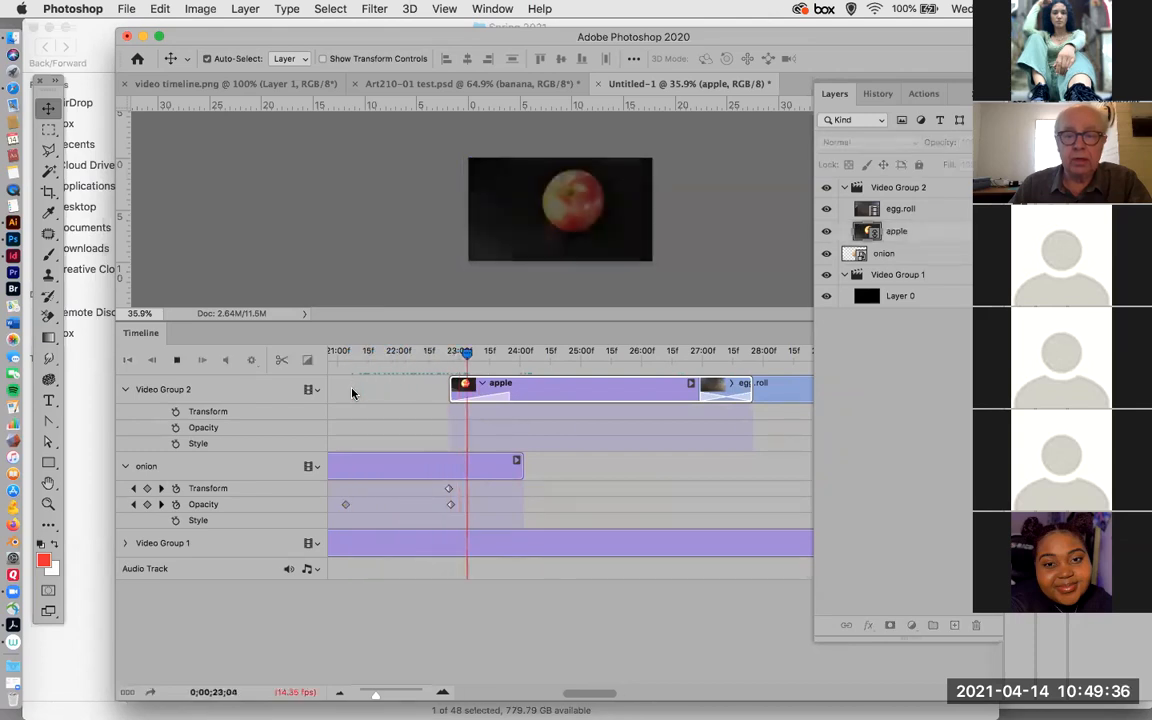
{"action": "key", "text": "space"}
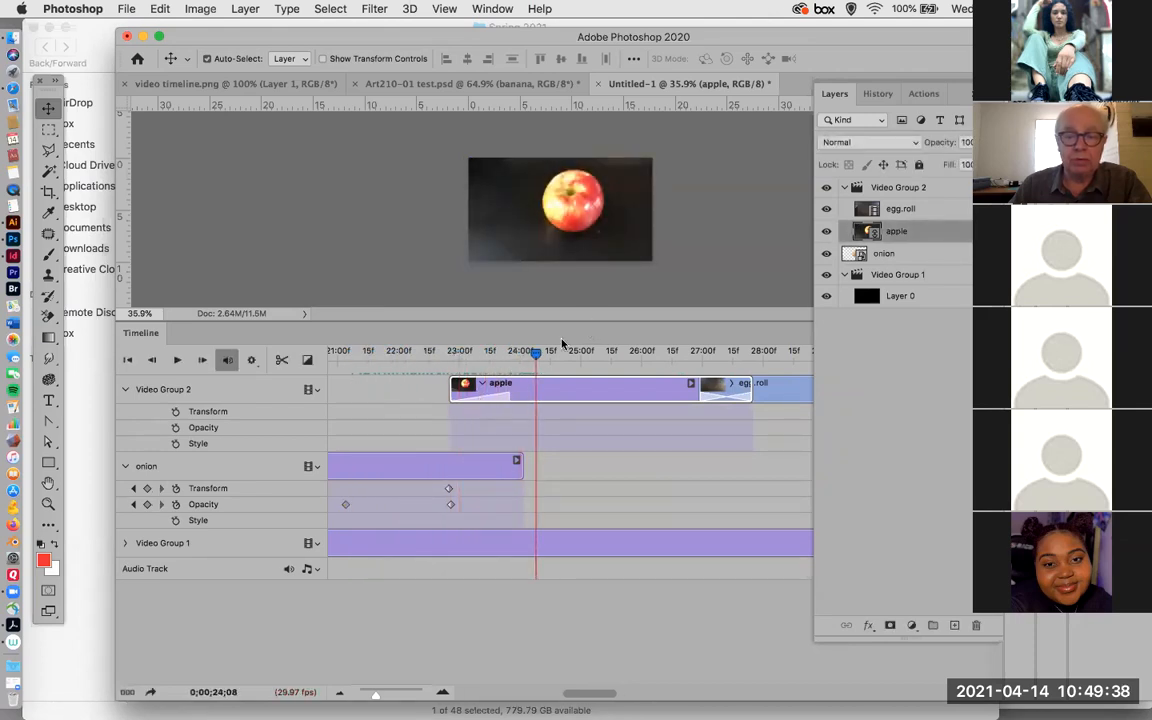
{"action": "left_click_drag", "start_coordinate": [550, 388], "coordinate": [362, 376]}
{"action": "key", "text": "space"}
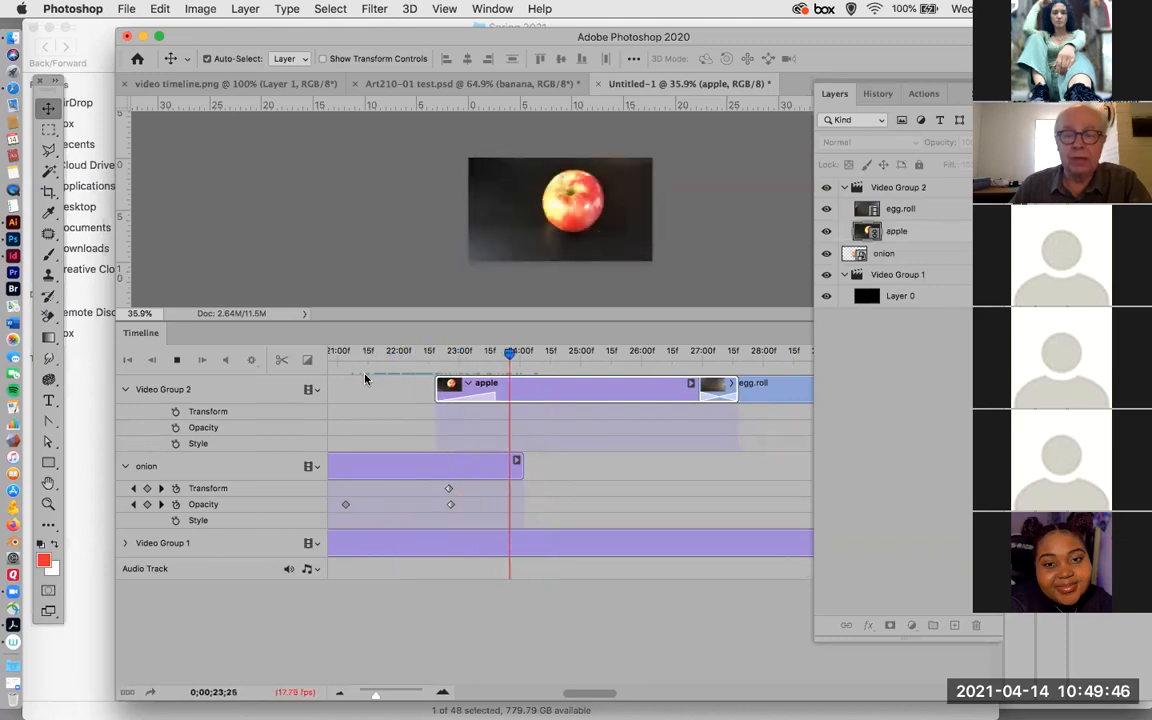
{"action": "left_click", "coordinate": [602, 392]}
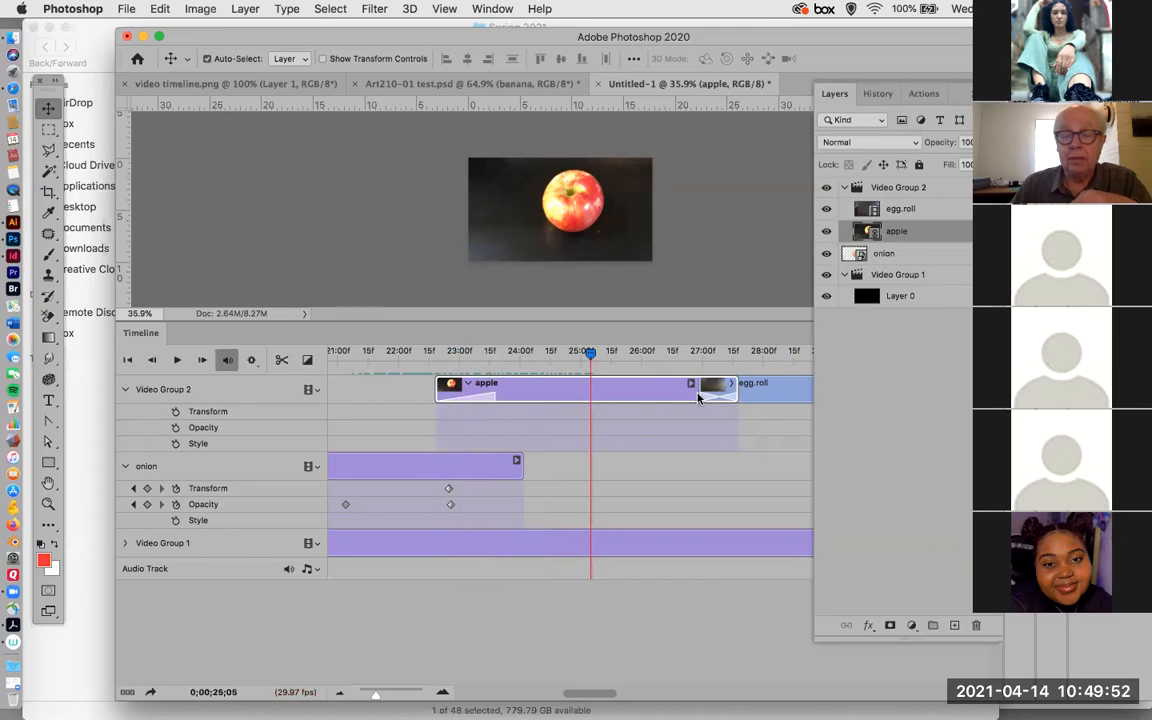
Try to move the start of the egg.roll clip earlier in Video Group 2.
{"action": "left_click_drag", "start_coordinate": [589, 356], "coordinate": [693, 360]}
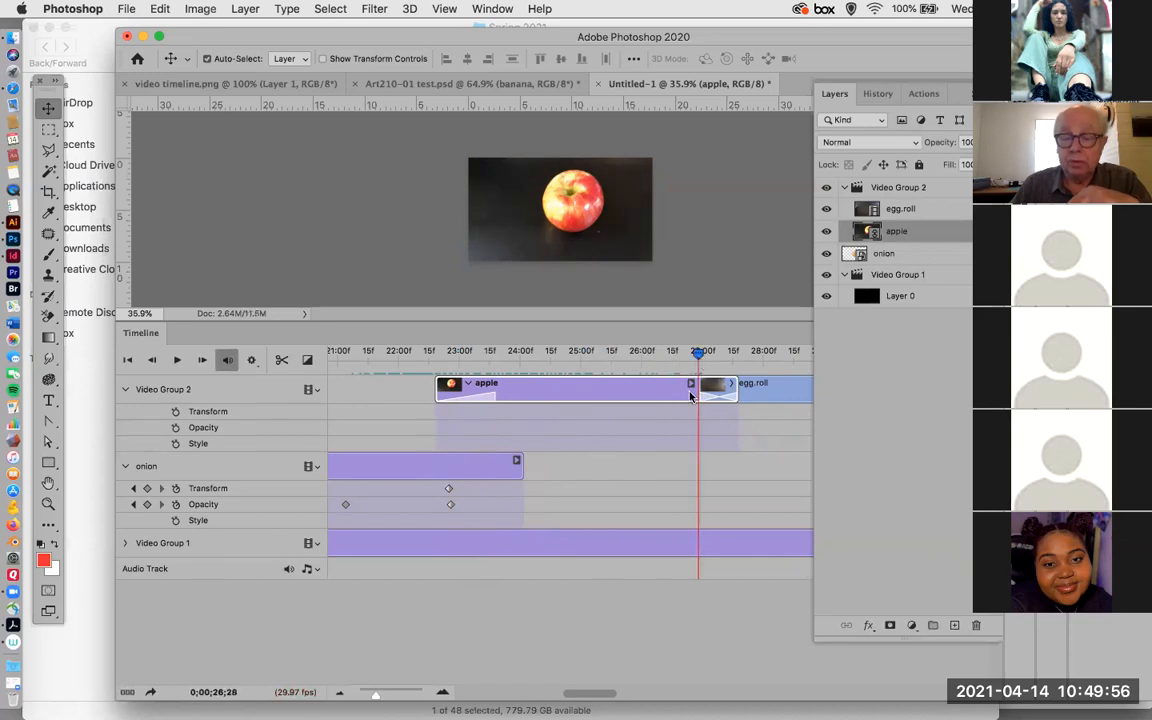
{"action": "left_click_drag", "start_coordinate": [702, 391], "coordinate": [625, 353]}
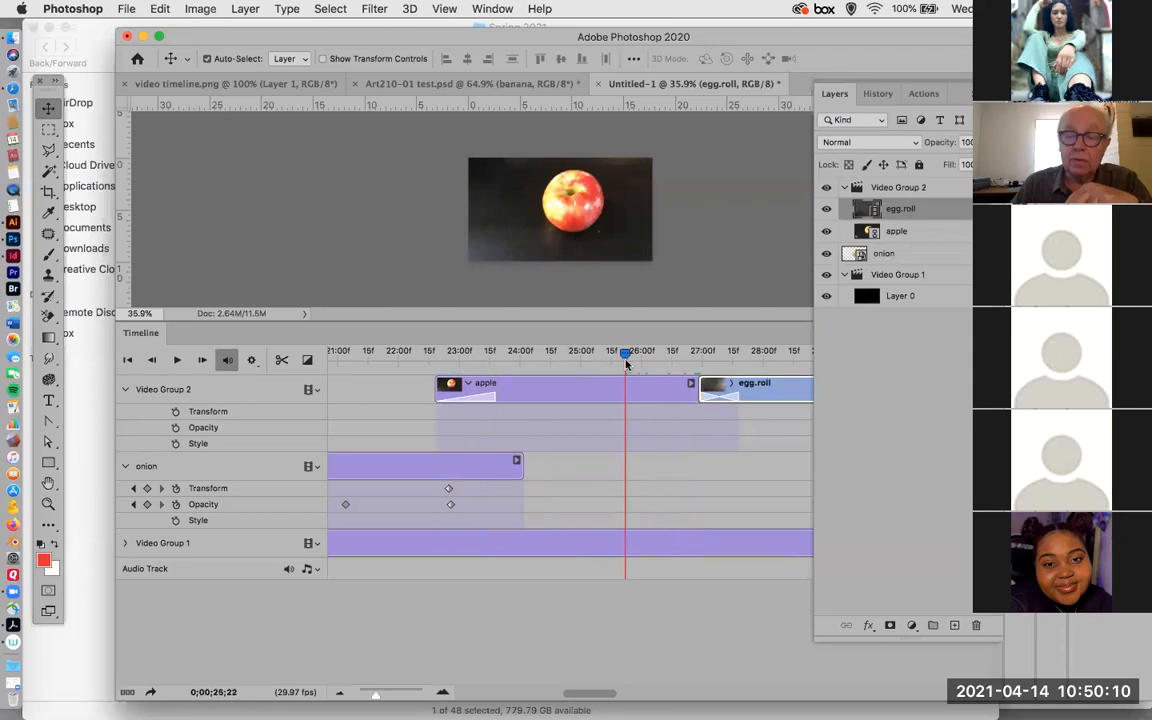
{"action": "left_click_drag", "start_coordinate": [702, 391], "coordinate": [648, 392]}
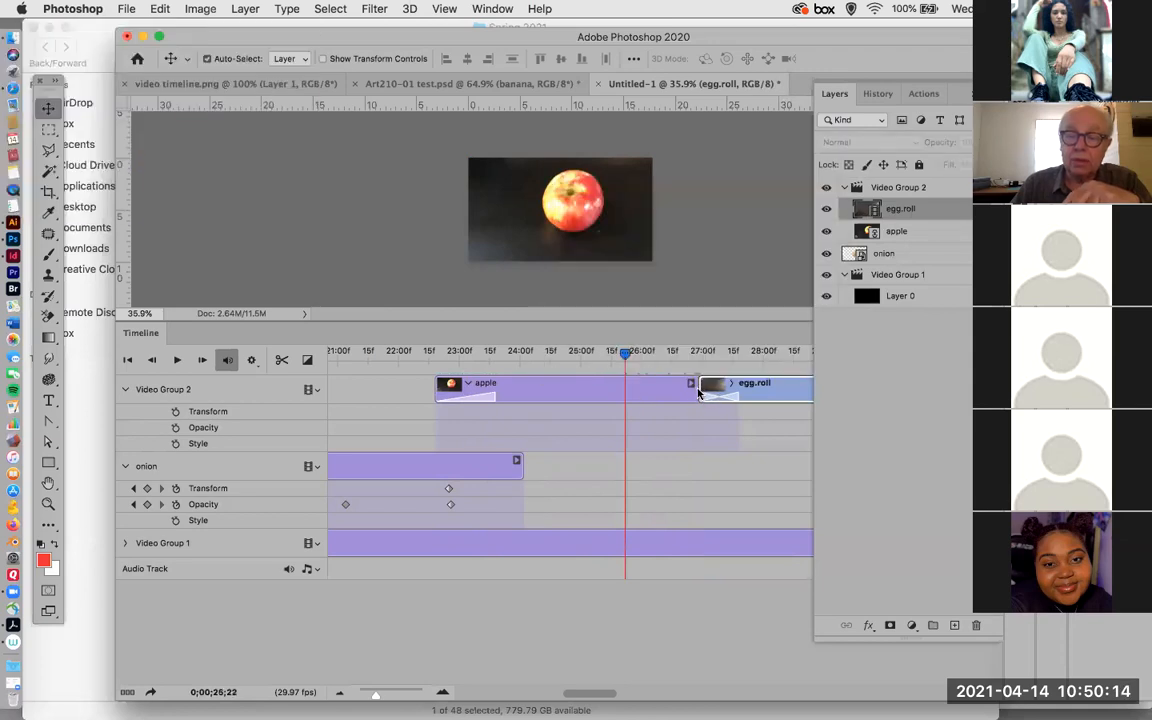
Move the apple clip to start at about 0;00;21;17, trim its end to about 0;00;24;15, and bring egg.roll directly behind it.
{"action": "left_click_drag", "start_coordinate": [701, 388], "coordinate": [540, 391]}
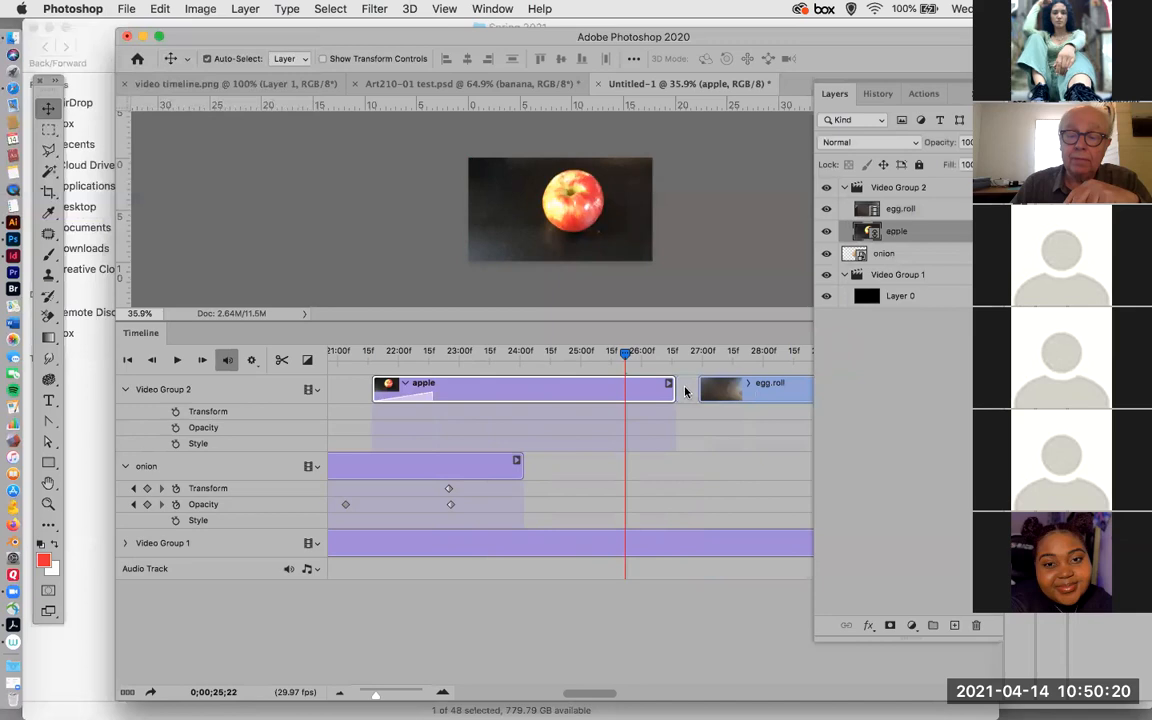
{"action": "left_click_drag", "start_coordinate": [671, 390], "coordinate": [548, 393]}
{"action": "left_click_drag", "start_coordinate": [760, 398], "coordinate": [376, 366]}
{"action": "key", "text": "space"}
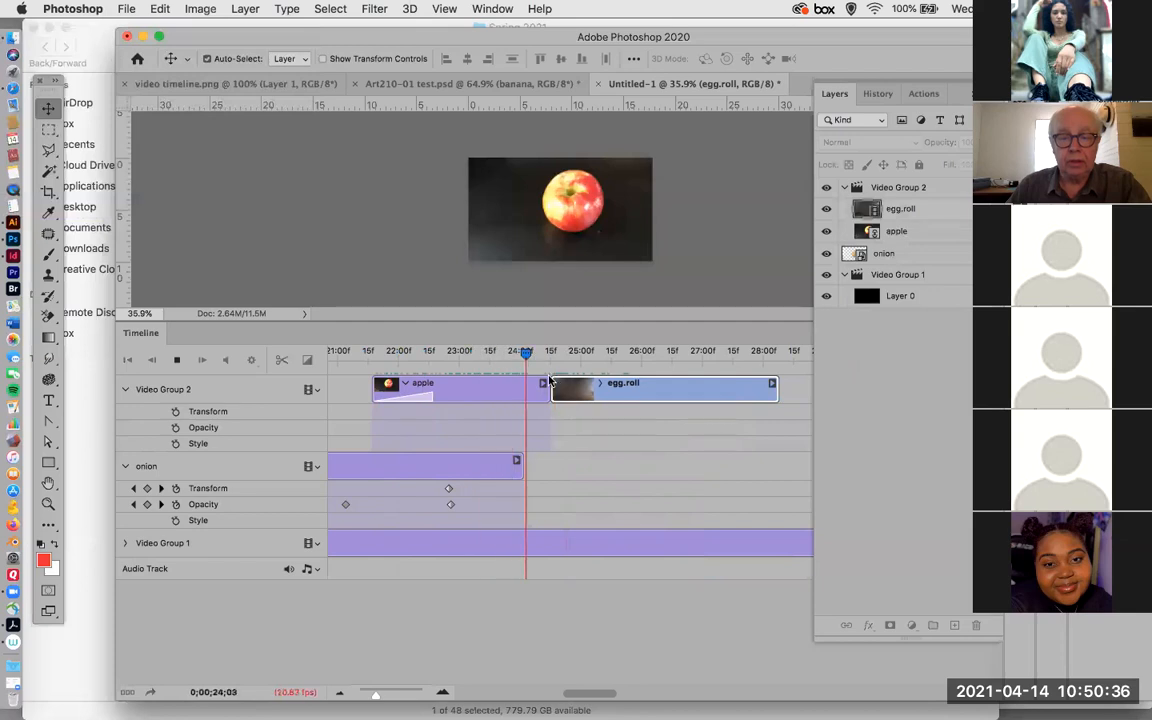
Trim the apple clip's end to about 0;00;24;03 and keep the egg.roll clip directly behind it.
{"action": "left_click", "coordinate": [570, 390]}
{"action": "left_click_drag", "start_coordinate": [570, 390], "coordinate": [524, 388]}
{"action": "left_click_drag", "start_coordinate": [718, 399], "coordinate": [668, 396]}
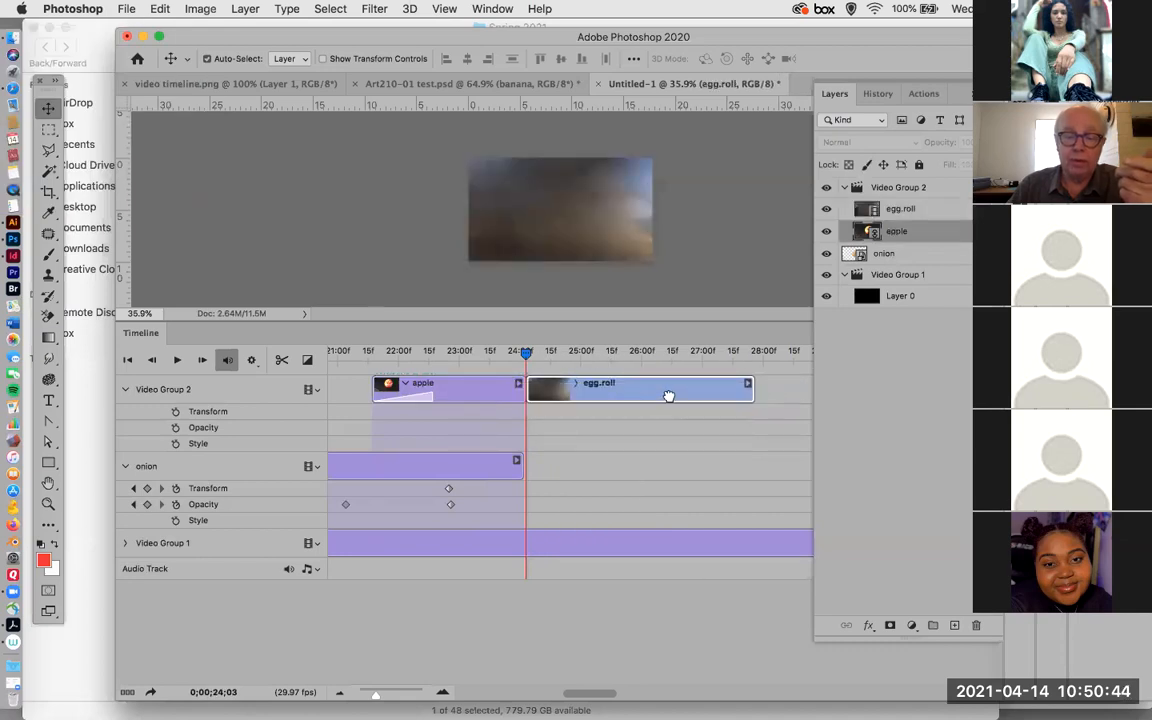
Add a 1 s Cross Fade where the shortened apple clip meets egg.roll, and return the playhead to 0;00;21;19.
{"action": "left_click", "coordinate": [306, 362]}
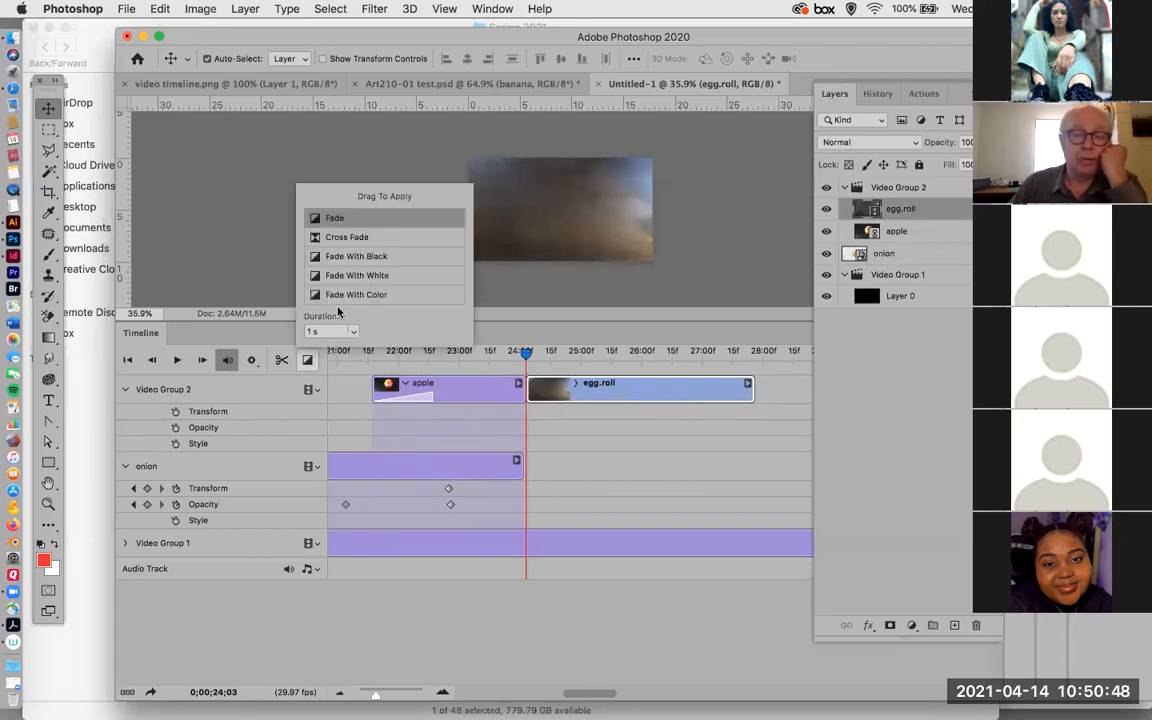
{"action": "left_click_drag", "start_coordinate": [390, 238], "coordinate": [503, 389]}
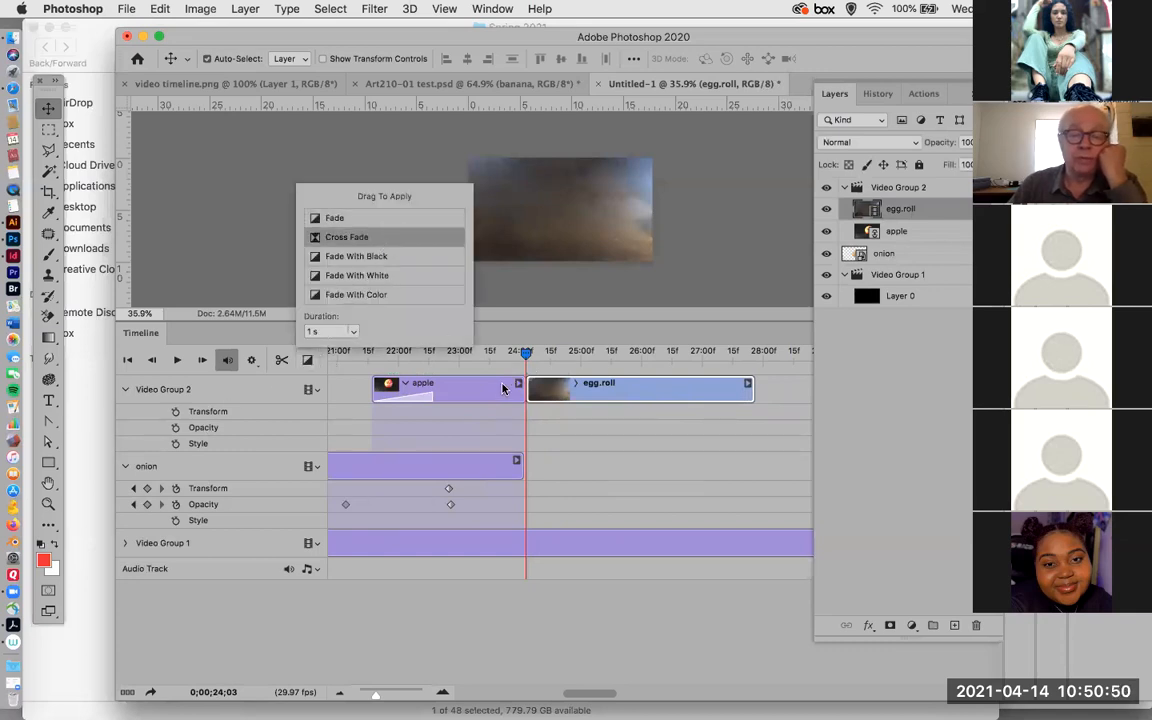
{"action": "left_click_drag", "start_coordinate": [392, 240], "coordinate": [377, 386]}
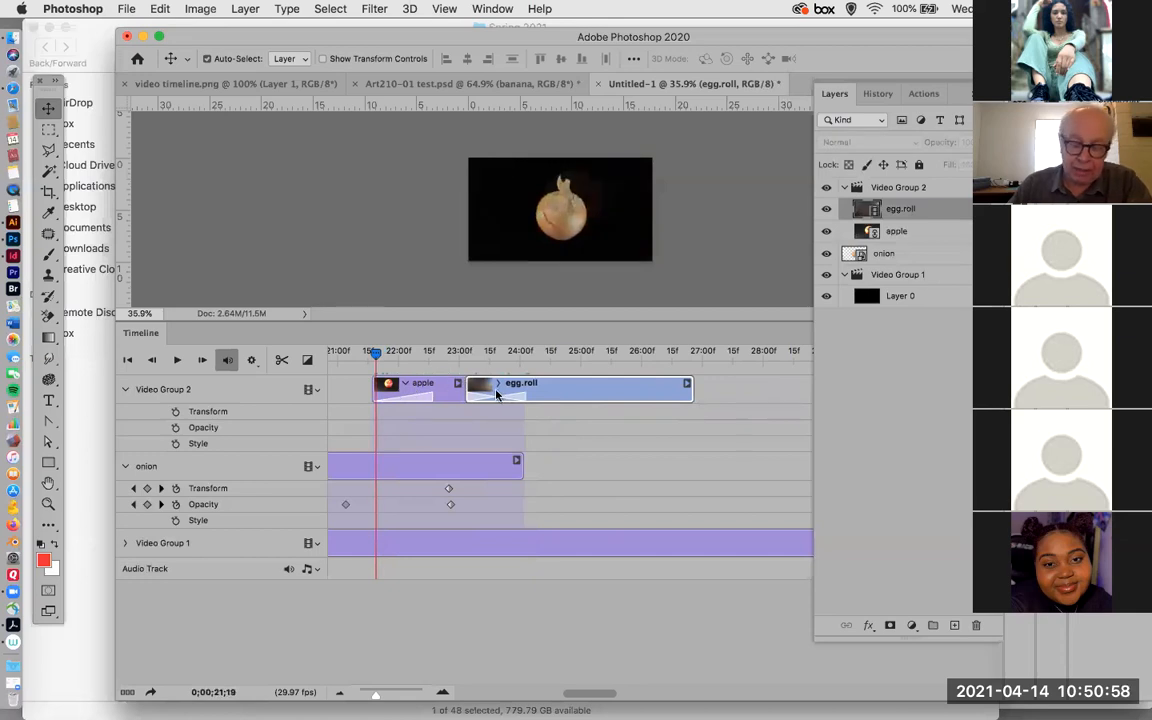
Play back the sequence from the onion through the apple's fade-in and the cross fade into egg.roll.
{"action": "key", "text": "space"}
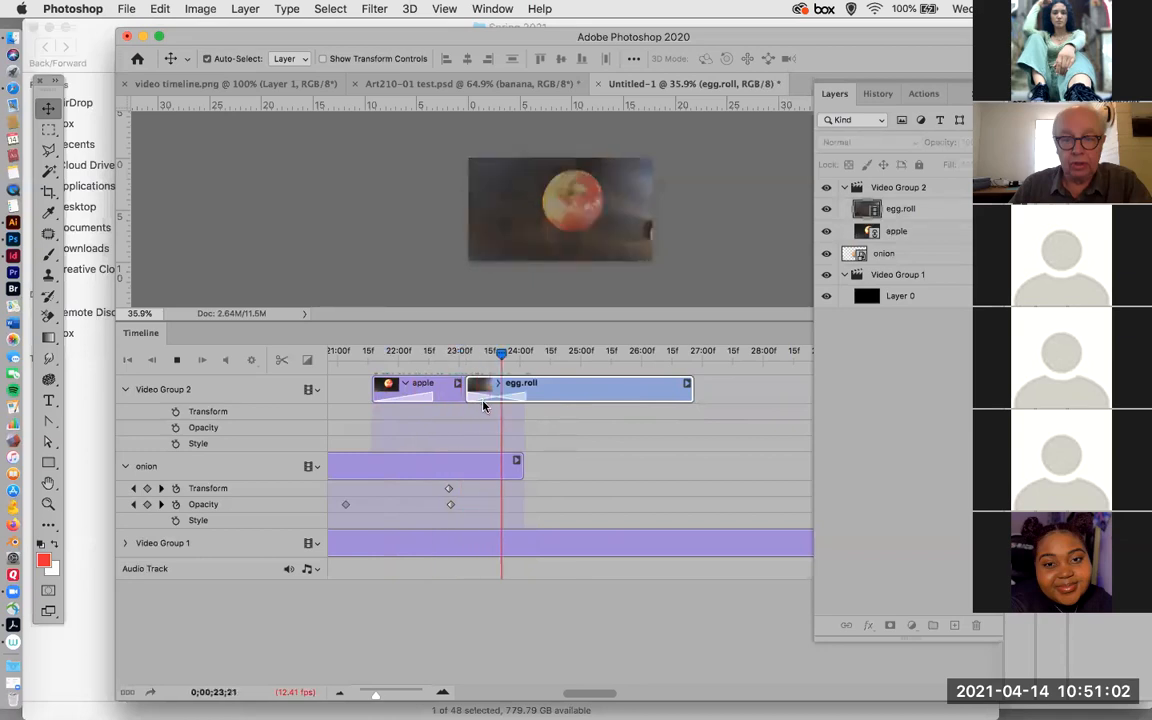
{"action": "key", "text": "space"}
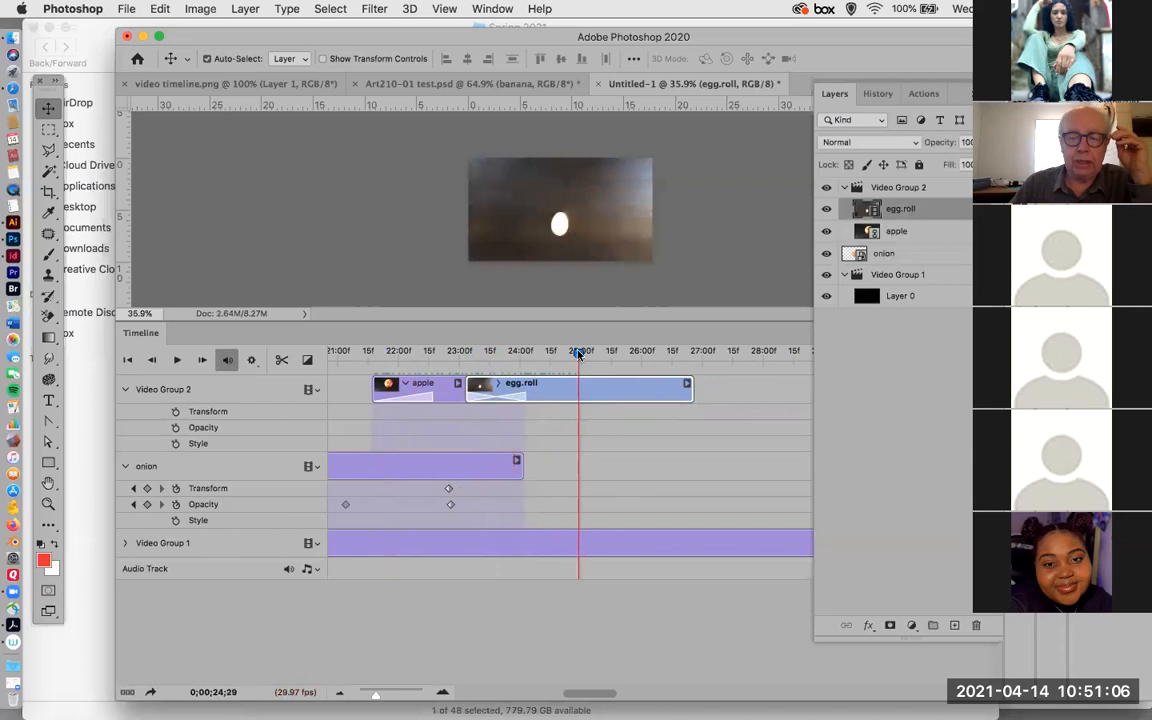
{"action": "left_click", "coordinate": [175, 360]}
{"action": "key", "text": "space"}
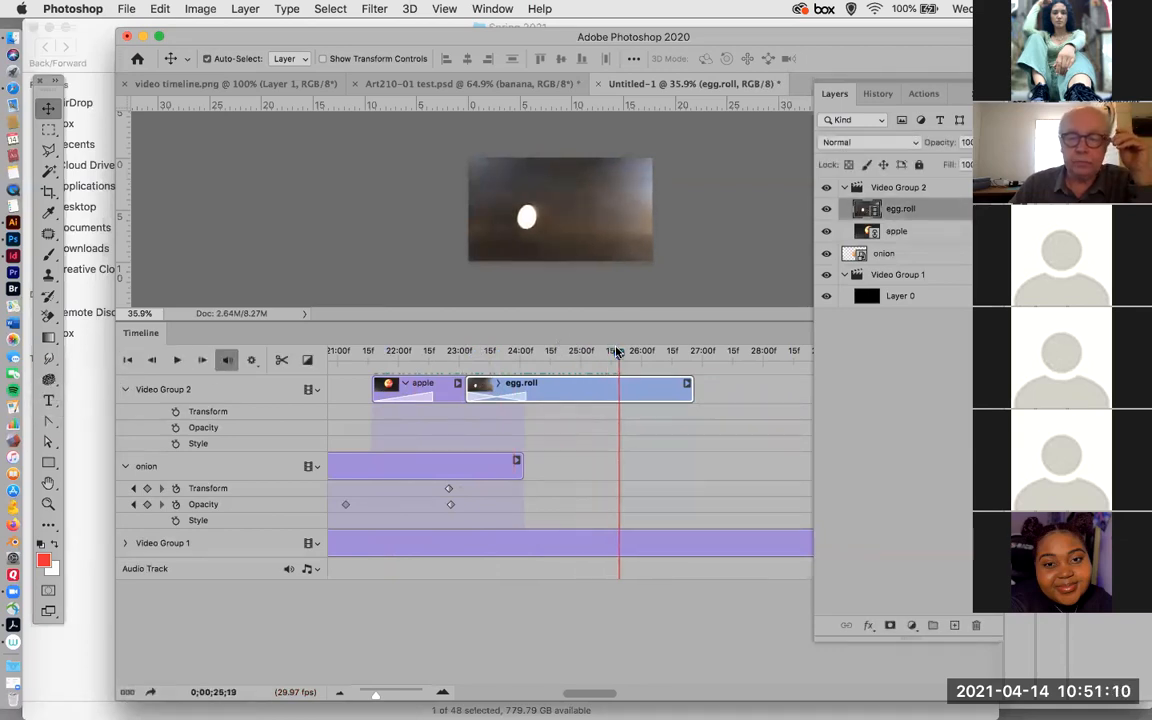
Shorten the Layers panel to uncover the timeline, and trim the black Layer 0 clip to end at about 28 s, just after egg.roll.
{"action": "left_click_drag", "start_coordinate": [619, 355], "coordinate": [307, 363]}
{"action": "left_click_drag", "start_coordinate": [375, 696], "coordinate": [369, 697]}
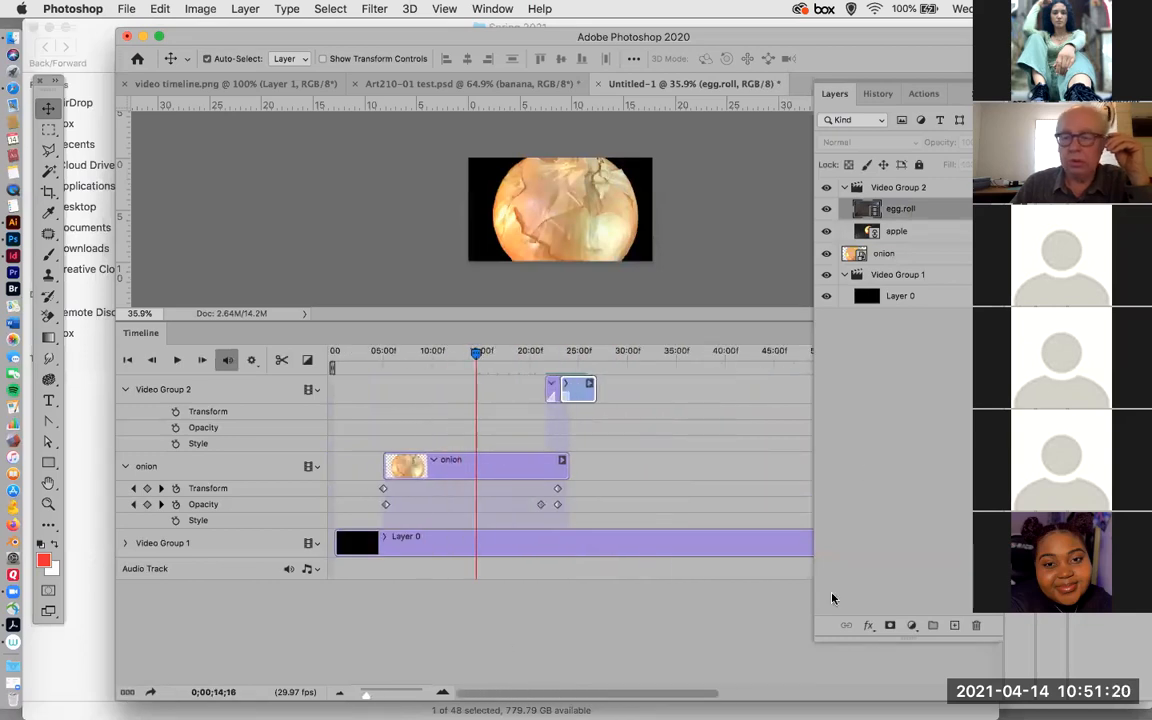
{"action": "left_click_drag", "start_coordinate": [885, 637], "coordinate": [885, 370]}
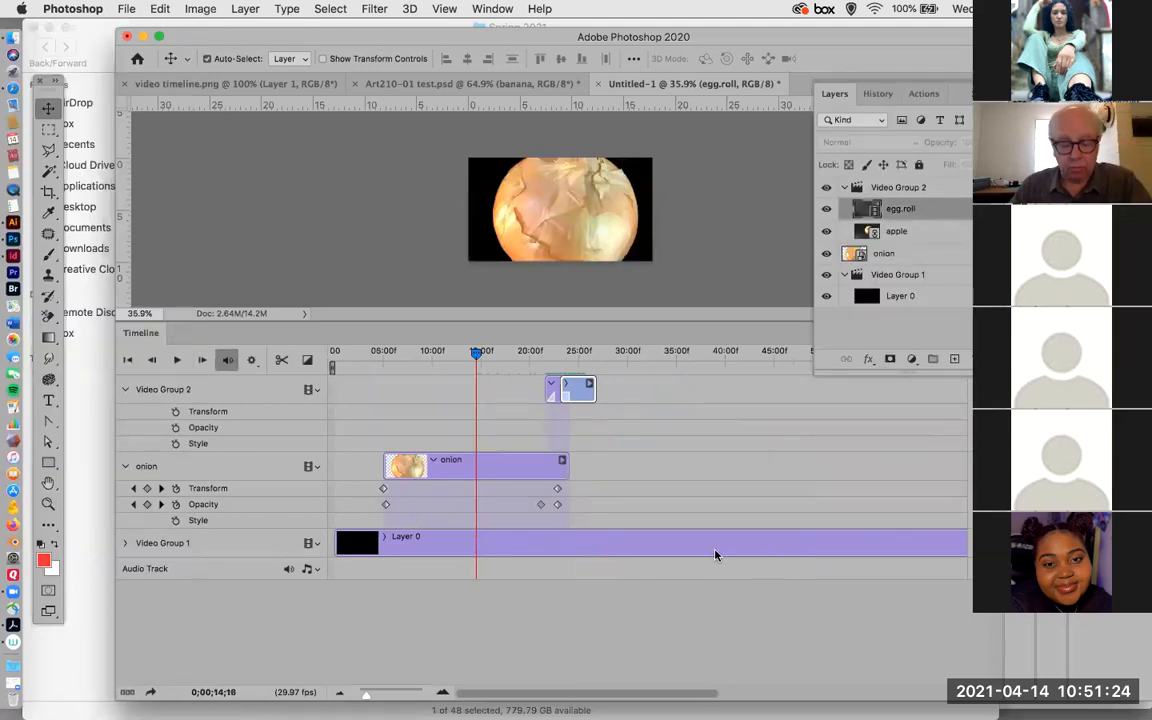
{"action": "left_click_drag", "start_coordinate": [592, 693], "coordinate": [785, 693]}
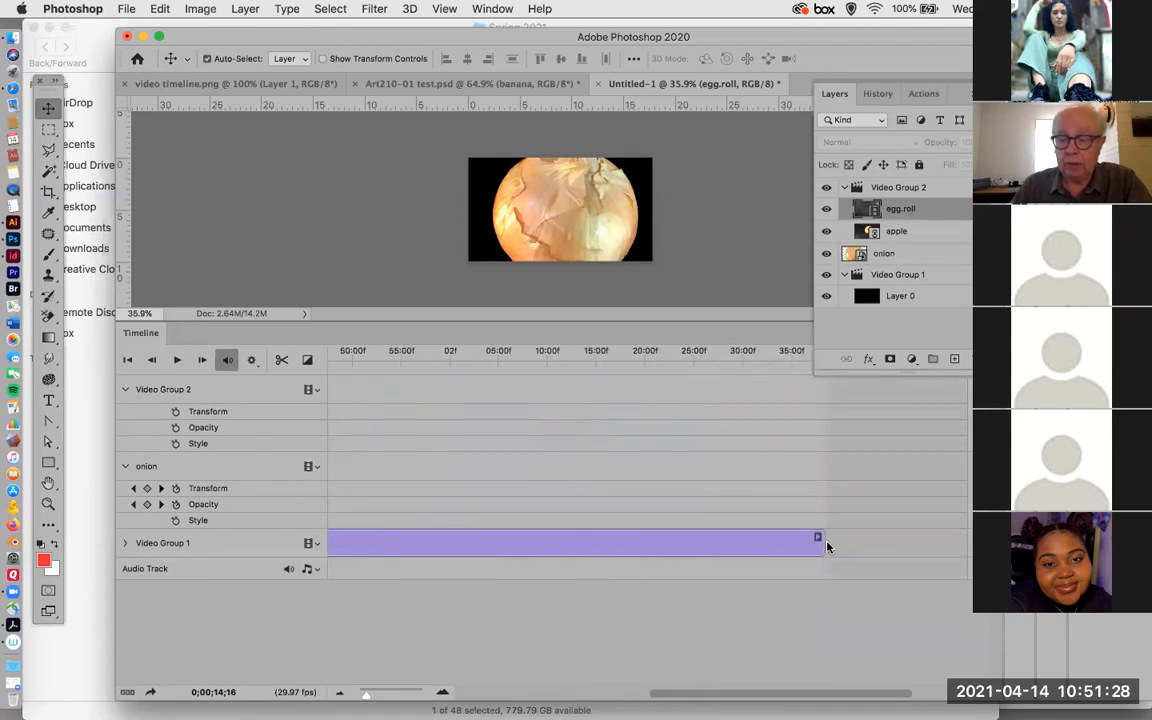
{"action": "left_click_drag", "start_coordinate": [818, 541], "coordinate": [352, 560]}
{"action": "left_click_drag", "start_coordinate": [630, 694], "coordinate": [508, 694]}
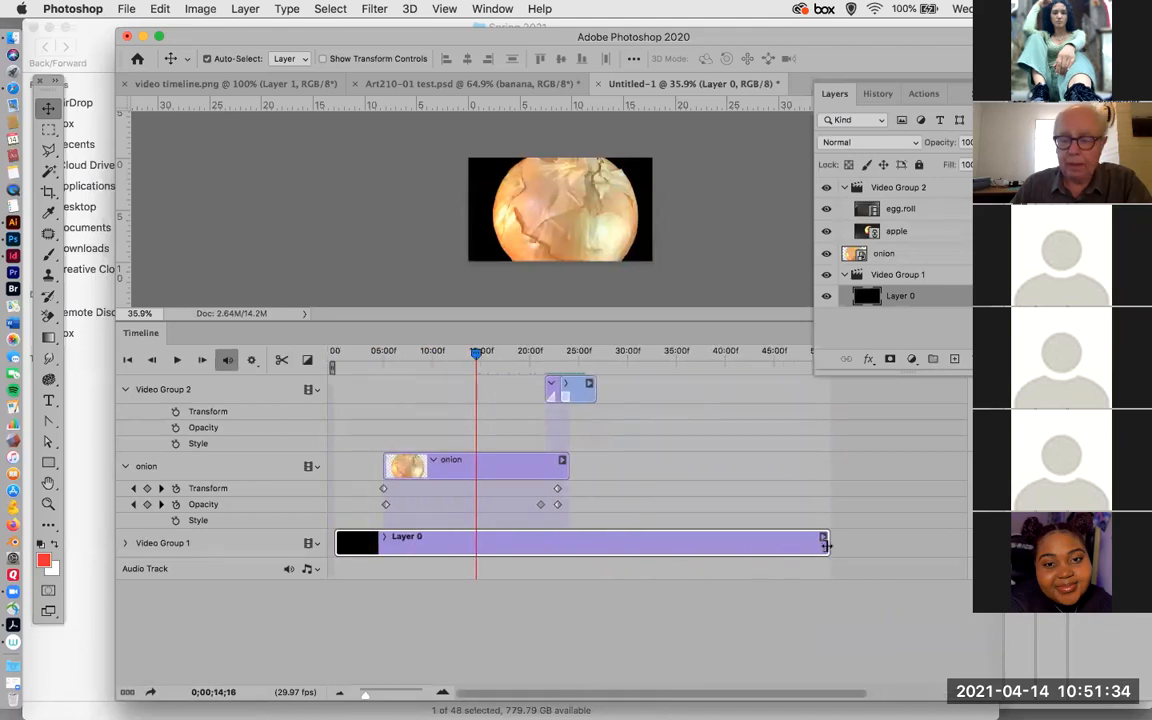
{"action": "mouse_move", "coordinate": [824, 543]}
{"action": "left_mouse_down"}
{"action": "mouse_move", "coordinate": [689, 553]}
{"action": "mouse_move", "coordinate": [643, 541]}
{"action": "mouse_move", "coordinate": [607, 560]}
{"action": "left_mouse_up"}
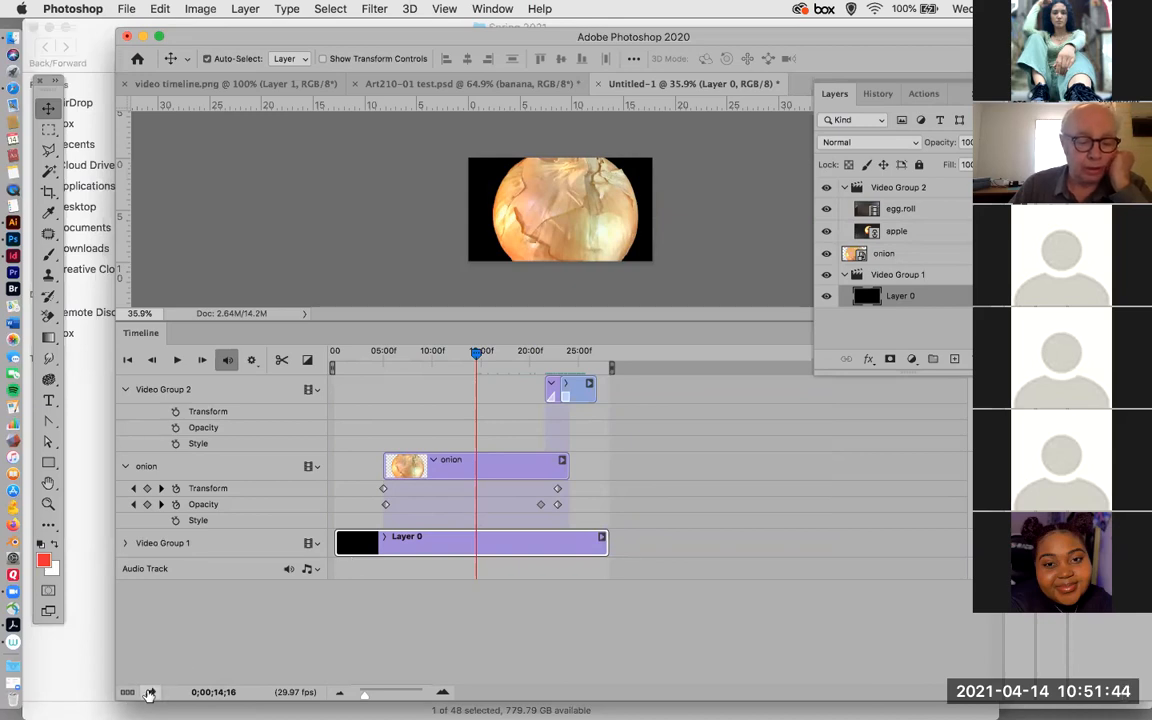
Open the Render Video settings, name the output test b.mp4, and choose the Desktop's Spring 2021 folder as its destination.
{"action": "left_click", "coordinate": [148, 693]}
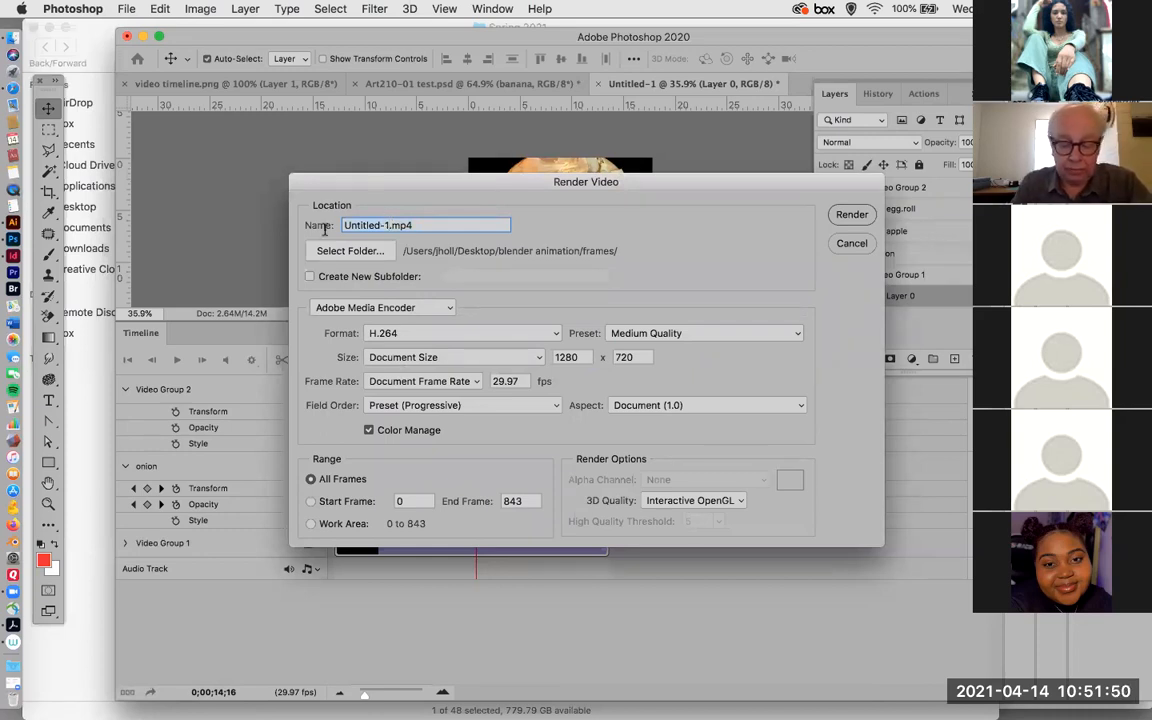
{"action": "type", "text": "test b"}
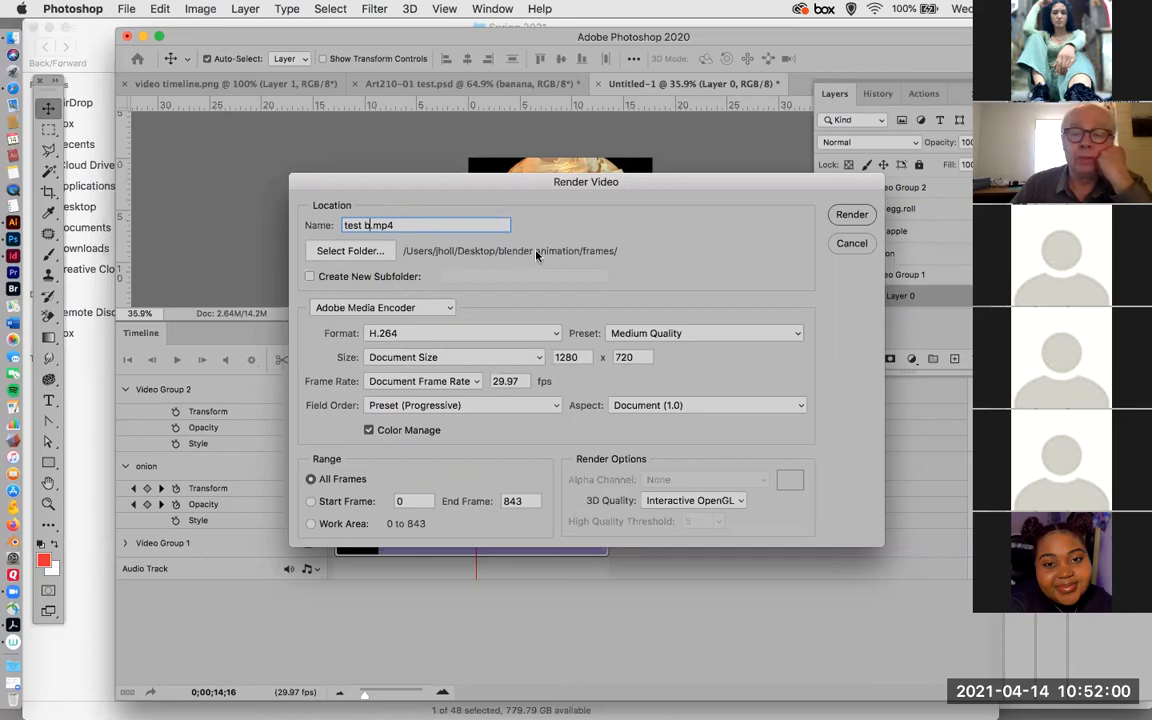
{"action": "left_click", "coordinate": [368, 254]}
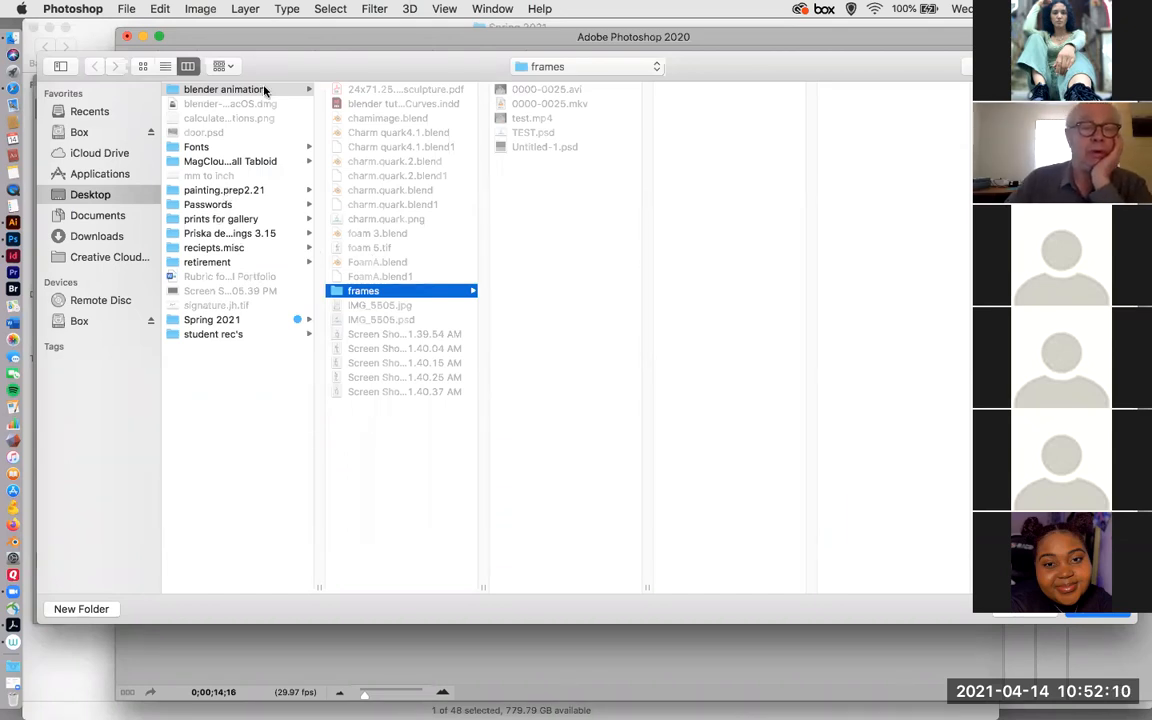
{"action": "left_click", "coordinate": [215, 320]}
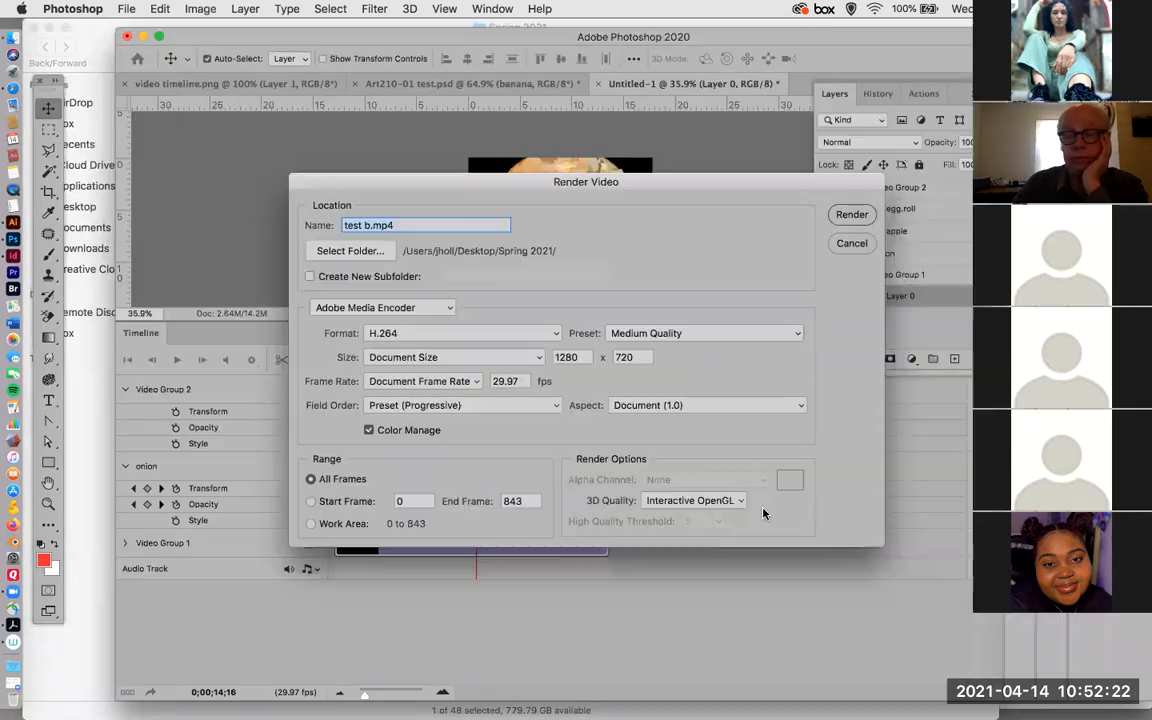
{"action": "left_click", "coordinate": [1100, 616]}
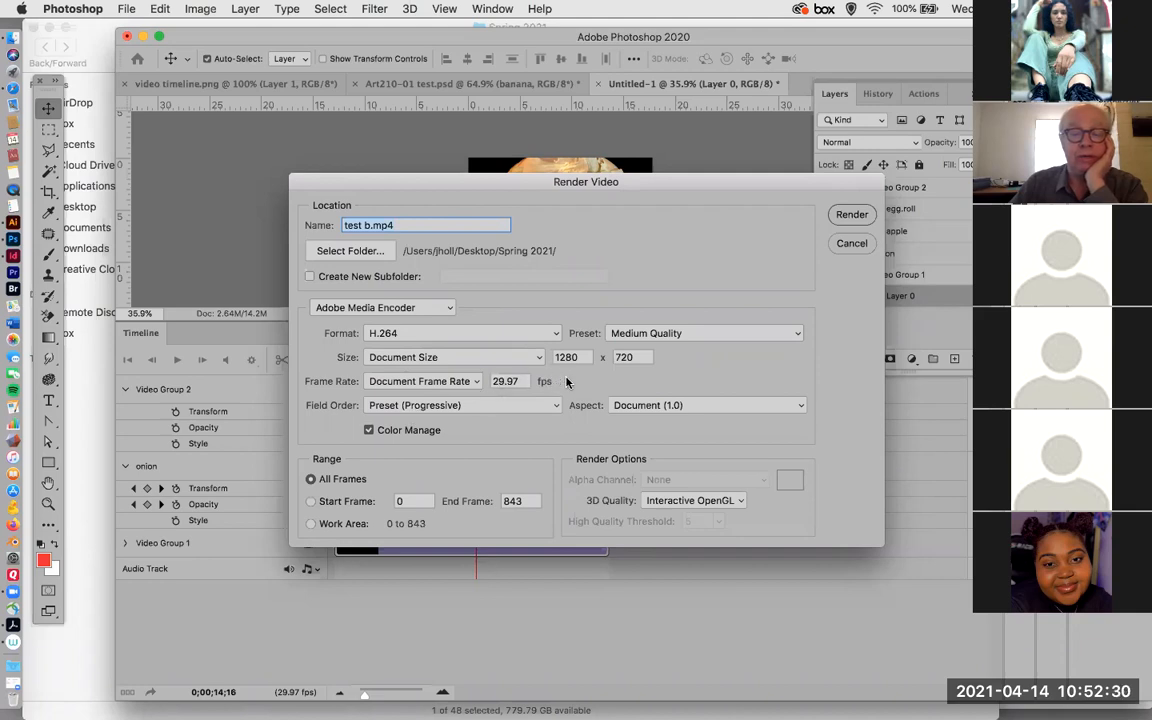
Choose Document Frame Rate for the output and render all frames as H.264 video at 1280 × 720.
{"action": "left_click", "coordinate": [423, 383]}
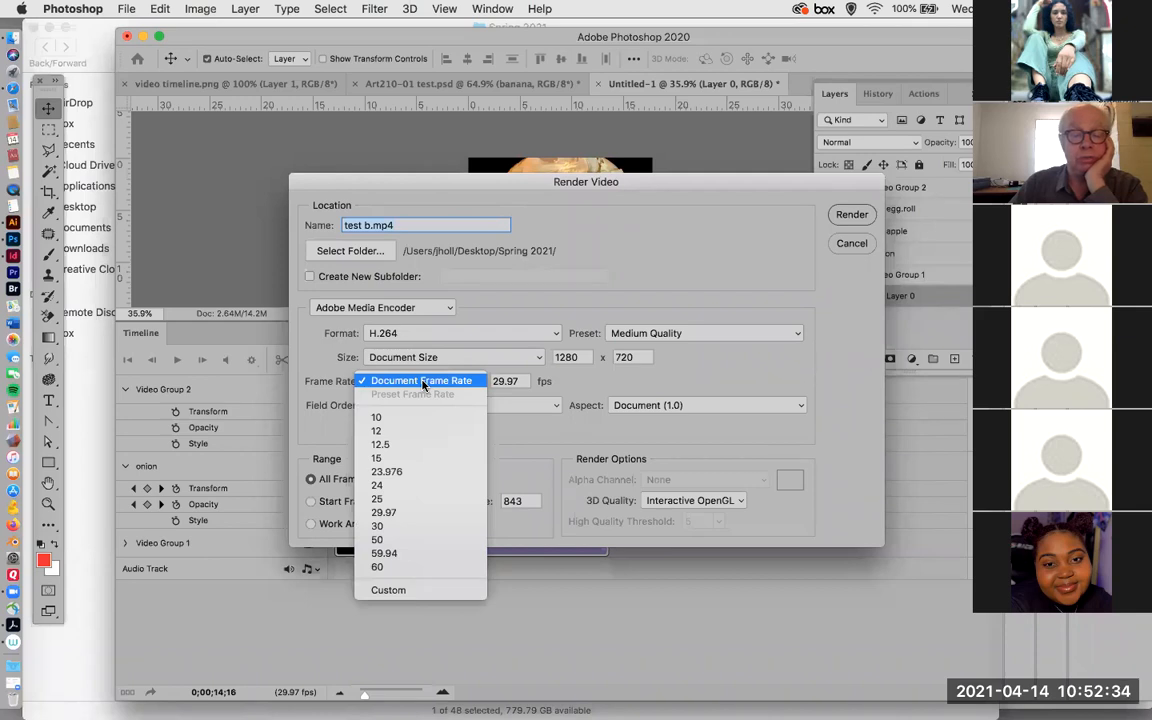
{"action": "left_click", "coordinate": [423, 383]}
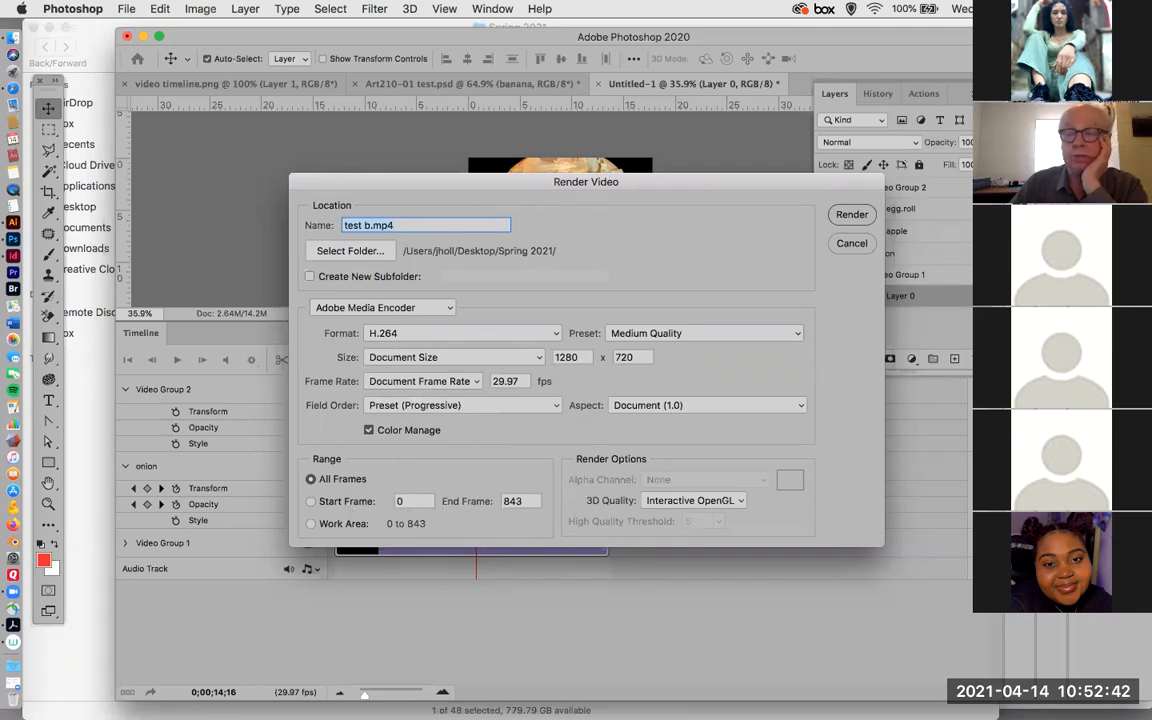
{"action": "left_click", "coordinate": [852, 214]}
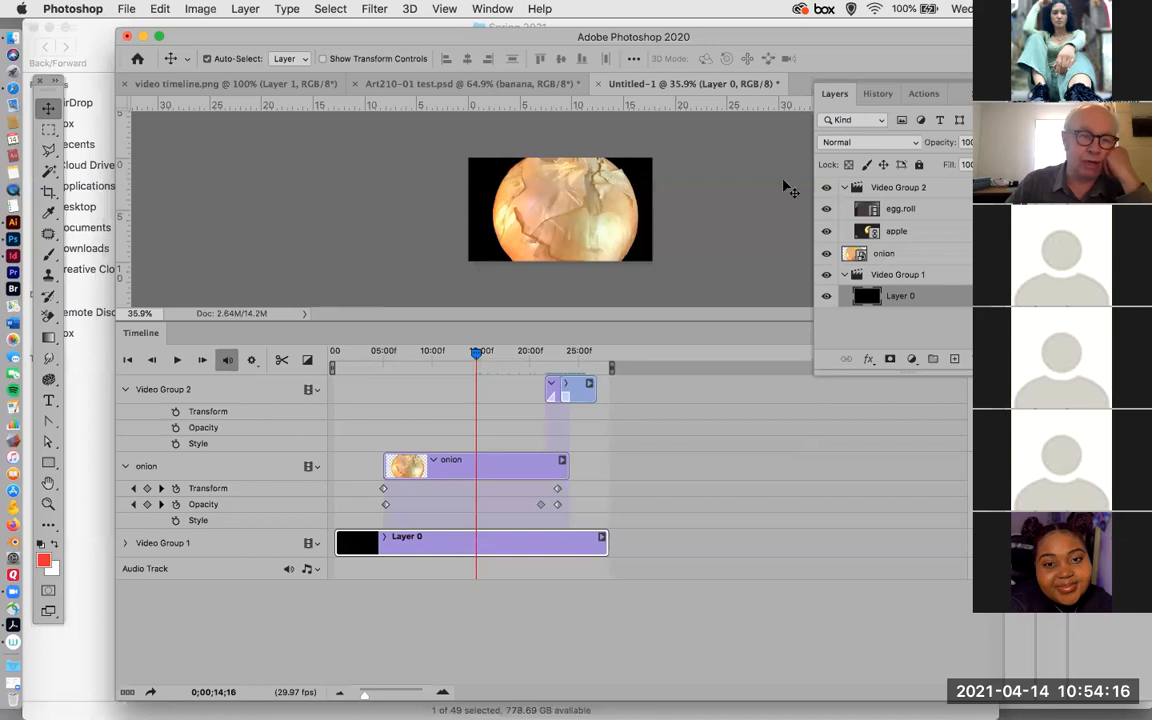
Switch to the Finder window for Spring 2021, enlarge the file list, collapse the Art 210-02 folder, and select test b.mp4.
{"action": "left_click_drag", "start_coordinate": [180, 42], "coordinate": [157, 254]}
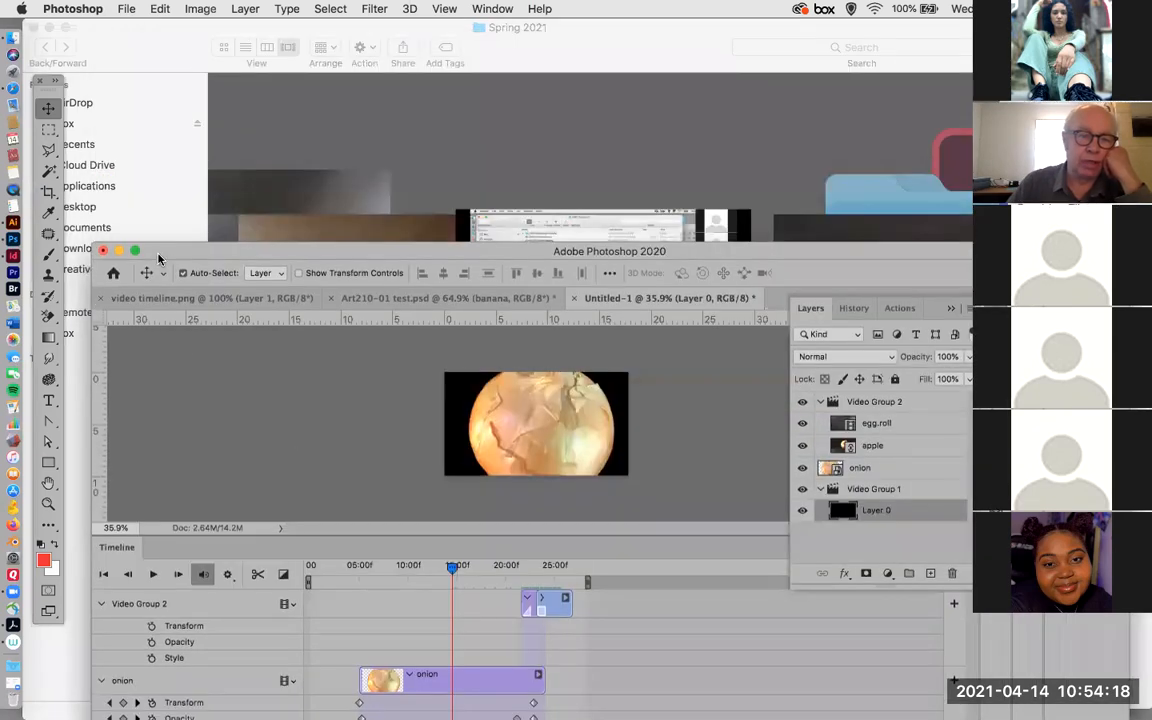
{"action": "left_click", "coordinate": [154, 49]}
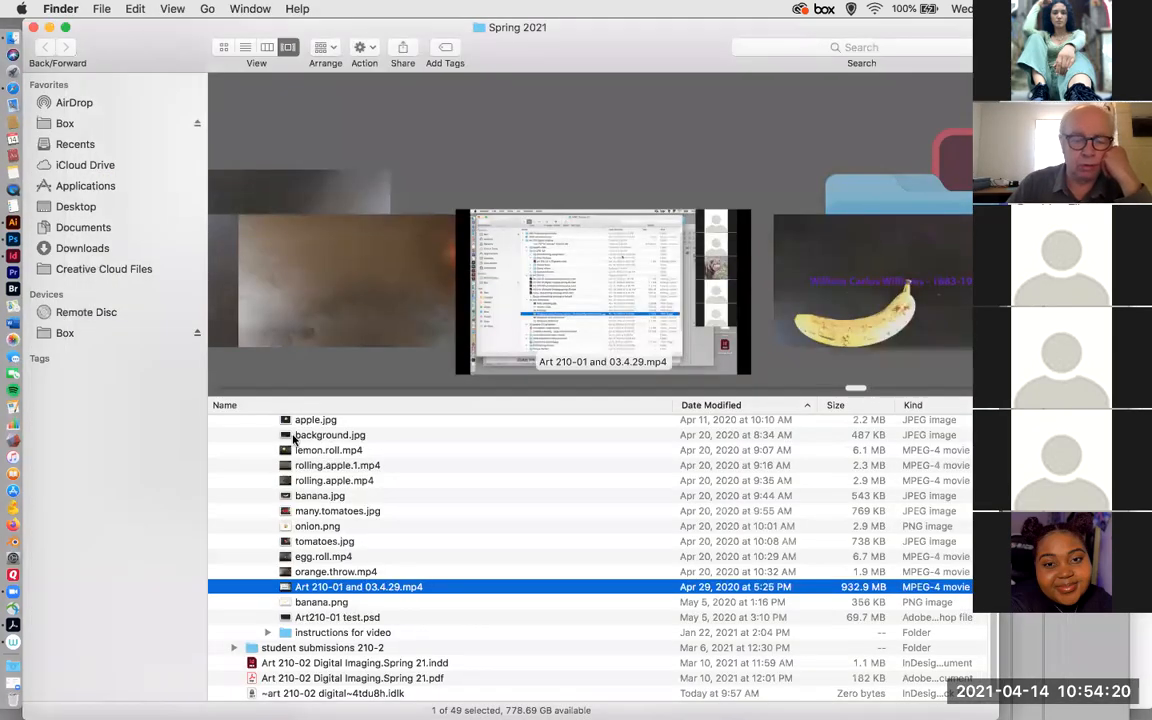
{"action": "scroll", "coordinate": [582, 398], "scroll_direction": "up", "scroll_amount": 1}
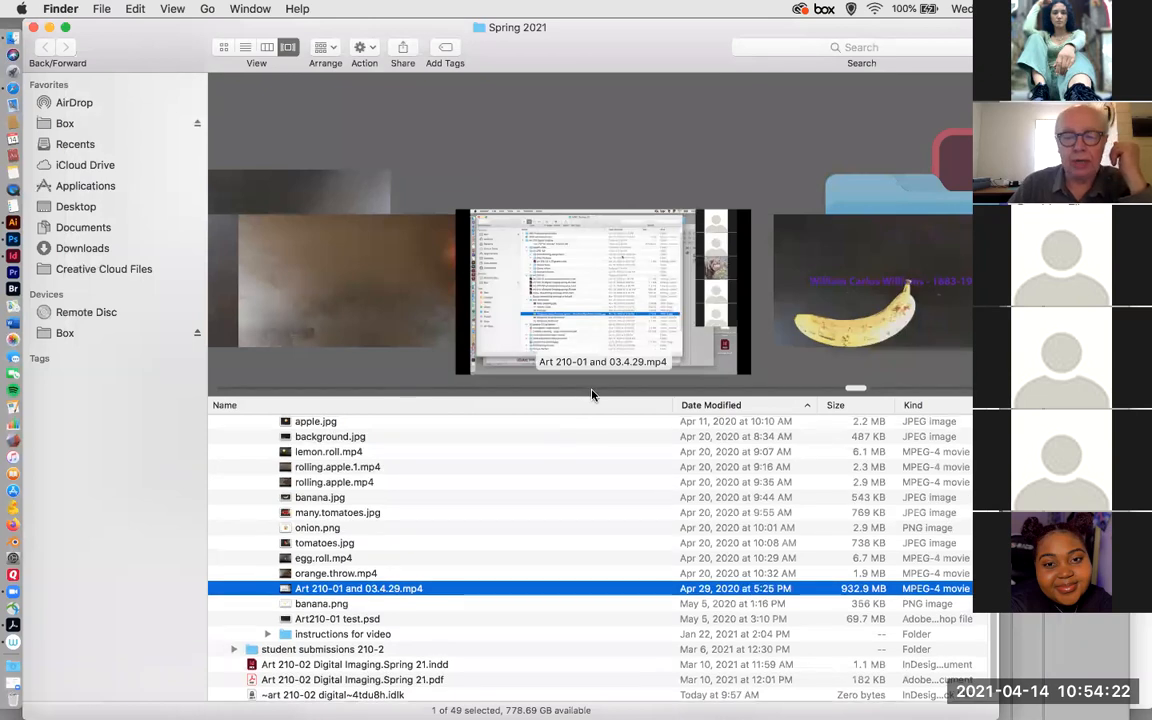
{"action": "left_click_drag", "start_coordinate": [592, 397], "coordinate": [619, 213]}
{"action": "scroll", "coordinate": [476, 304], "scroll_direction": "up", "scroll_amount": 6}
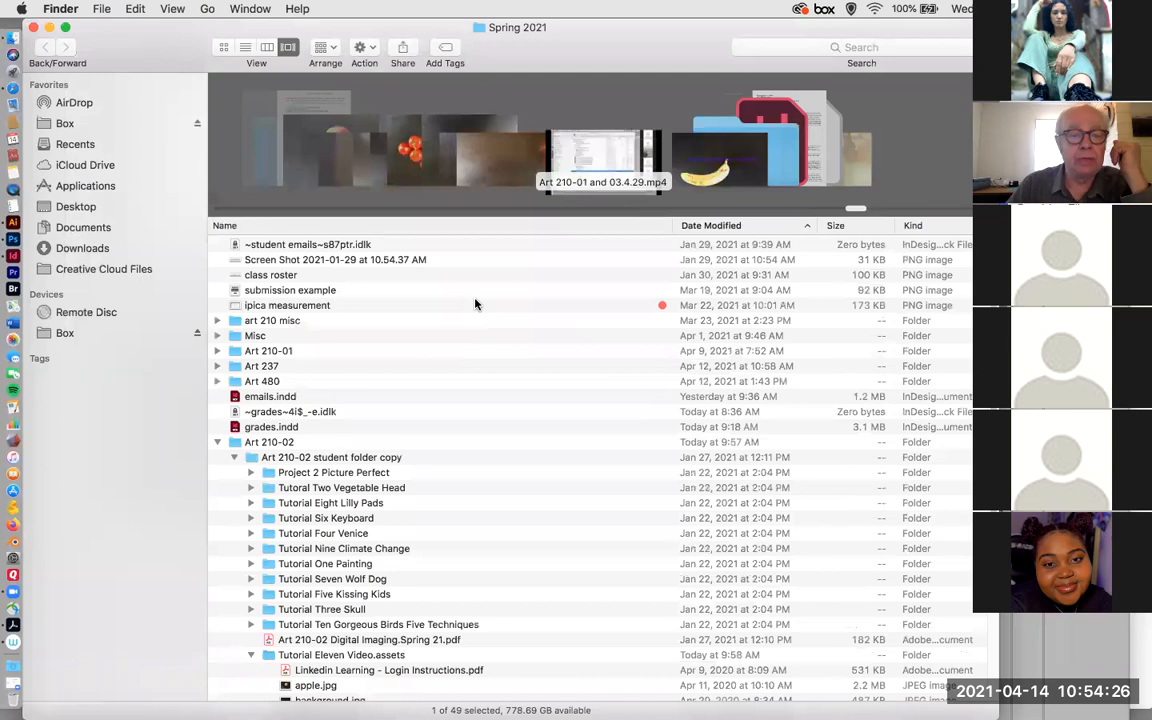
{"action": "left_click", "coordinate": [218, 442]}
{"action": "left_click", "coordinate": [232, 458]}
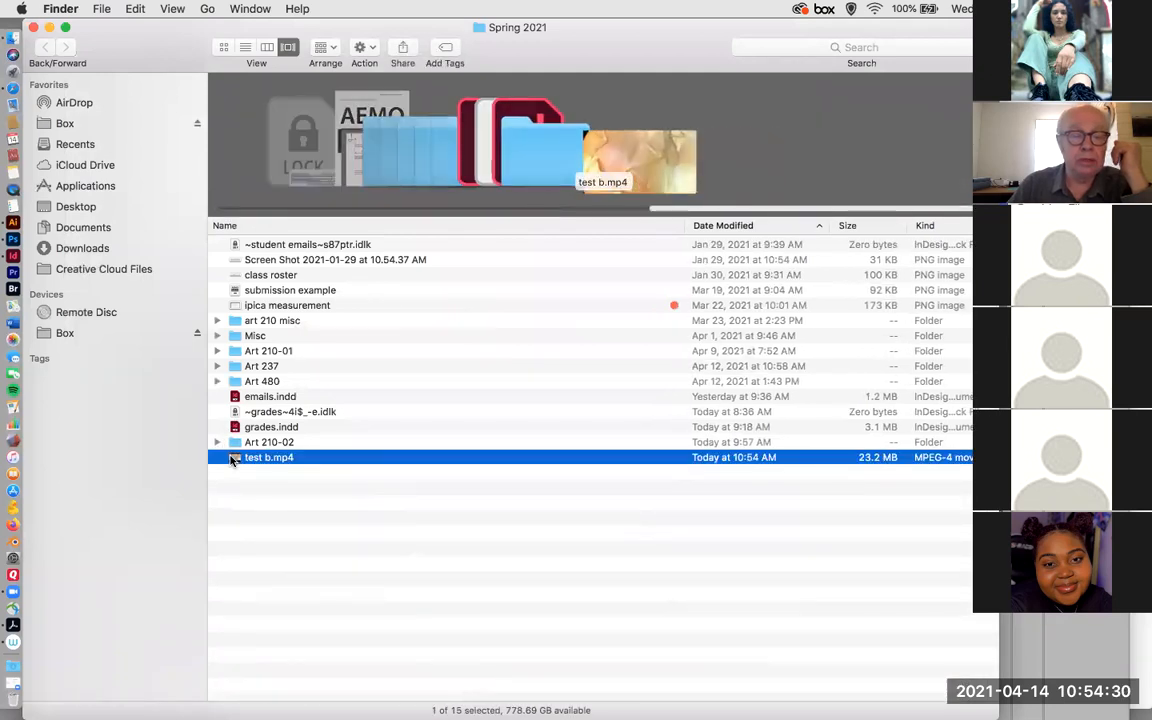
Open the rendered test b.mp4 in QuickTime Player and play it through.
{"action": "right_click", "coordinate": [232, 458]}
{"action": "mouse_move", "coordinate": [330, 413]}
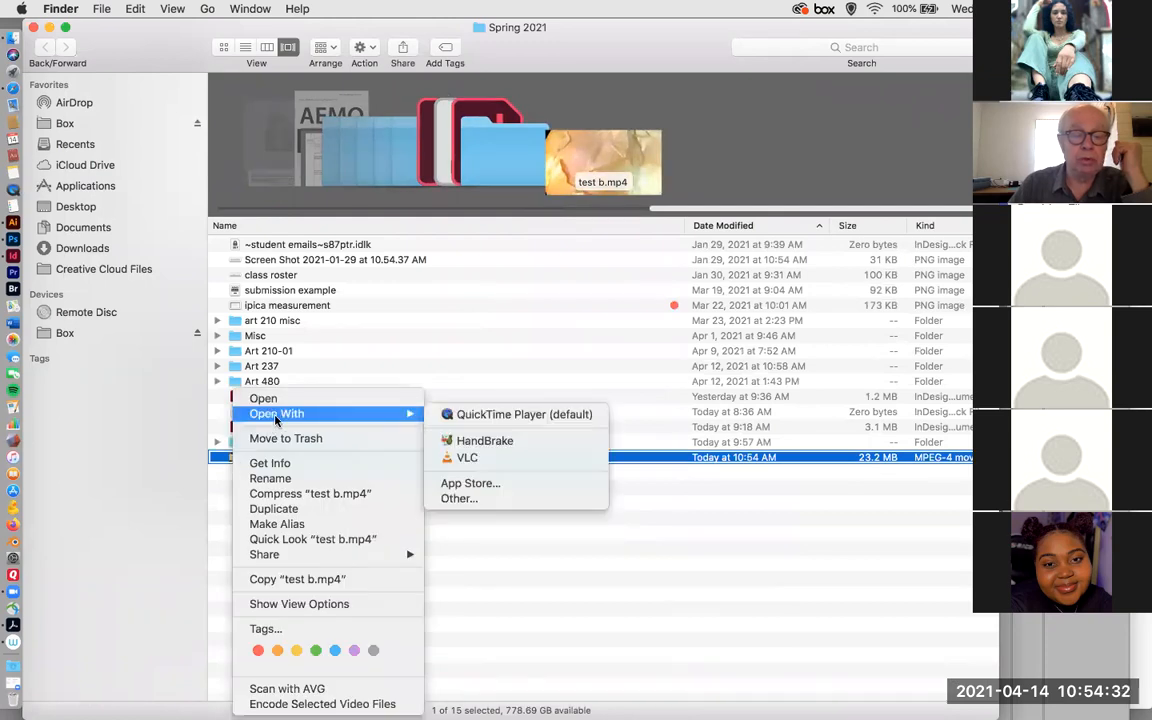
{"action": "left_click", "coordinate": [476, 419]}
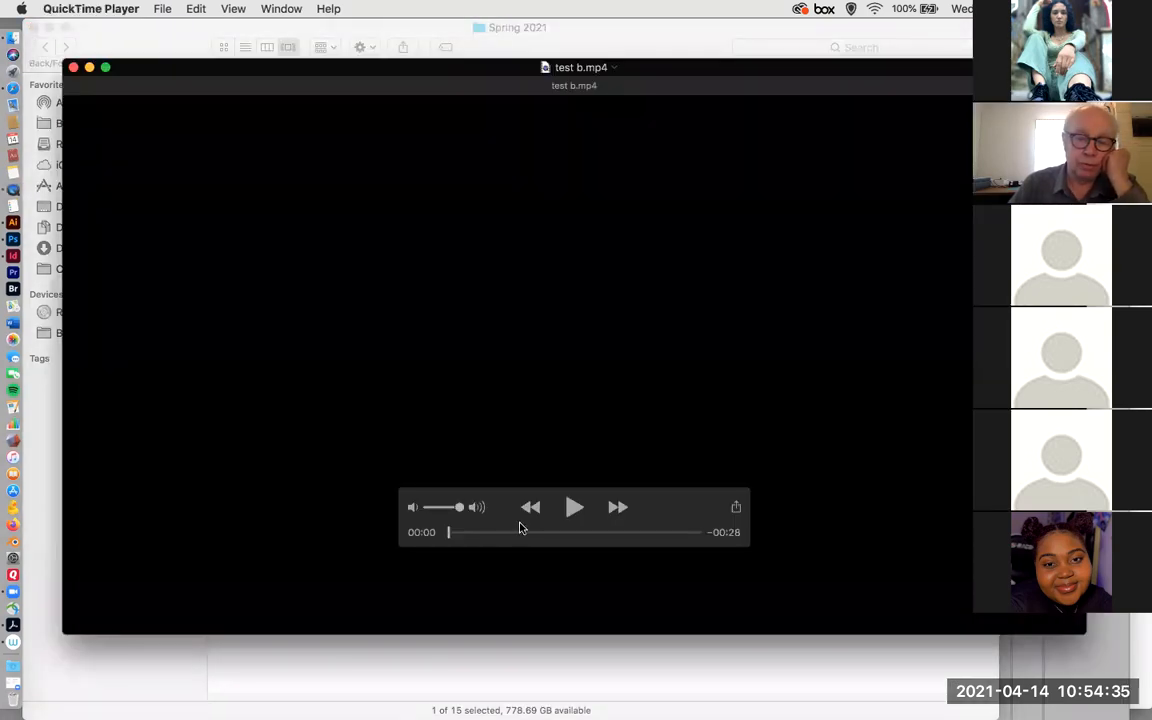
{"action": "left_click", "coordinate": [572, 507]}
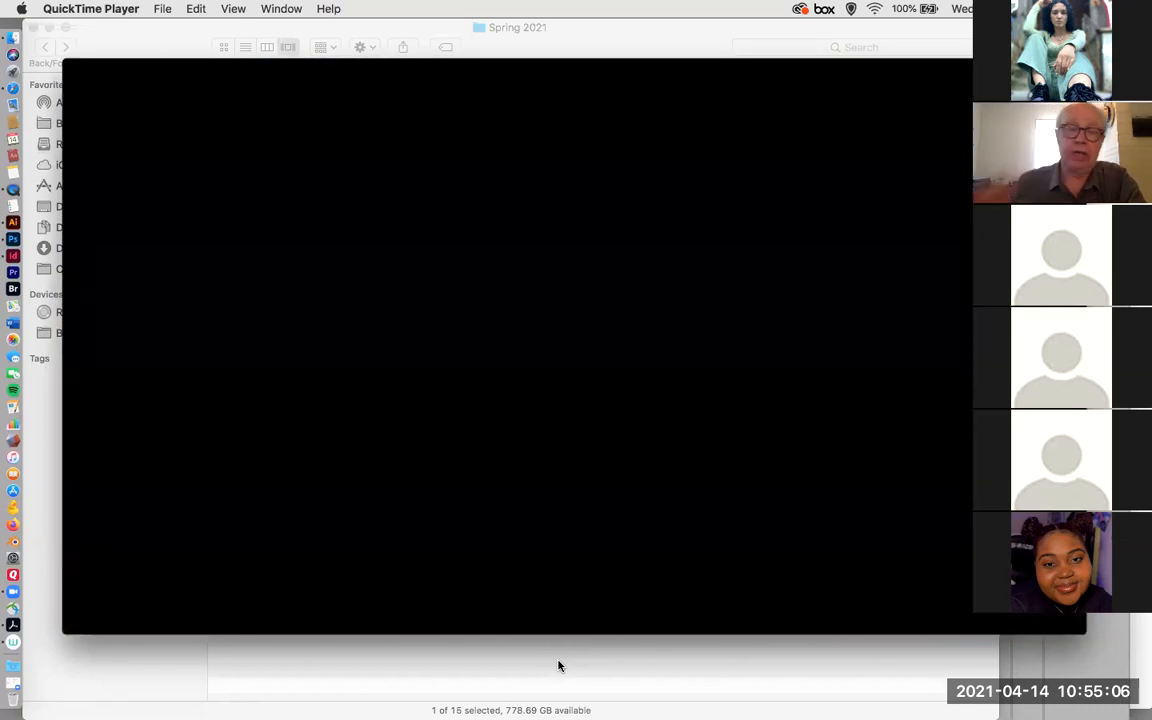
Rewind test b.mp4 to the beginning, watch it again to the end, and close the video.
{"action": "mouse_move", "coordinate": [332, 319]}
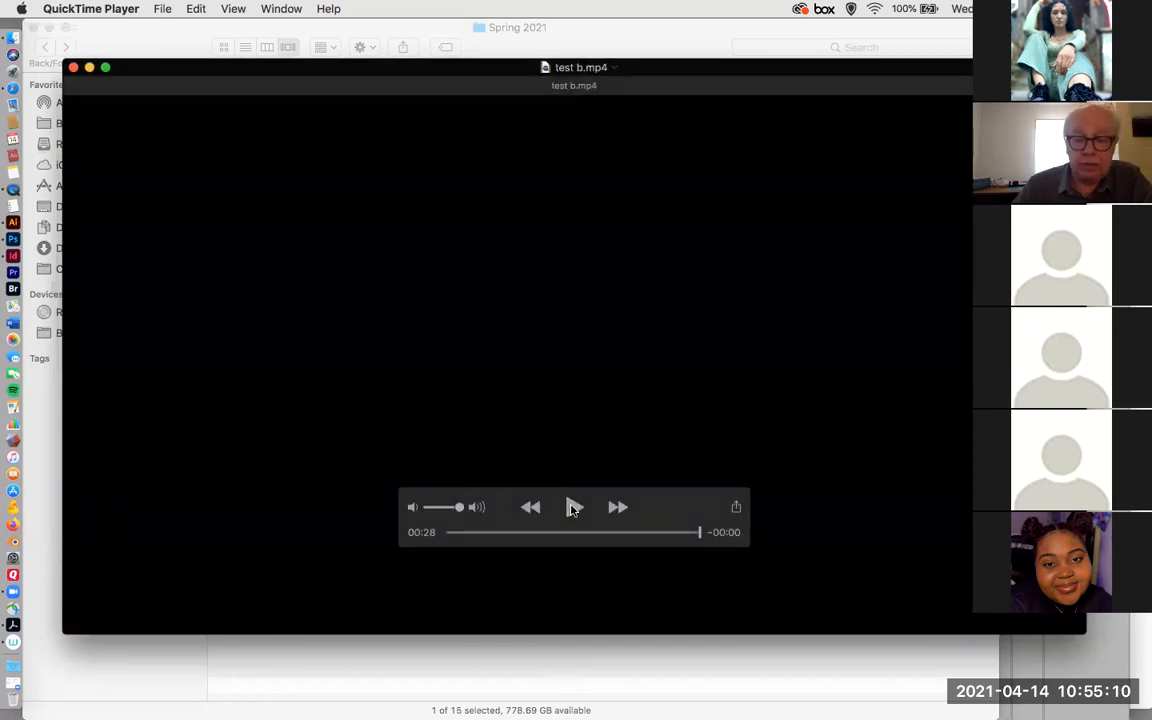
{"action": "left_click", "coordinate": [530, 507]}
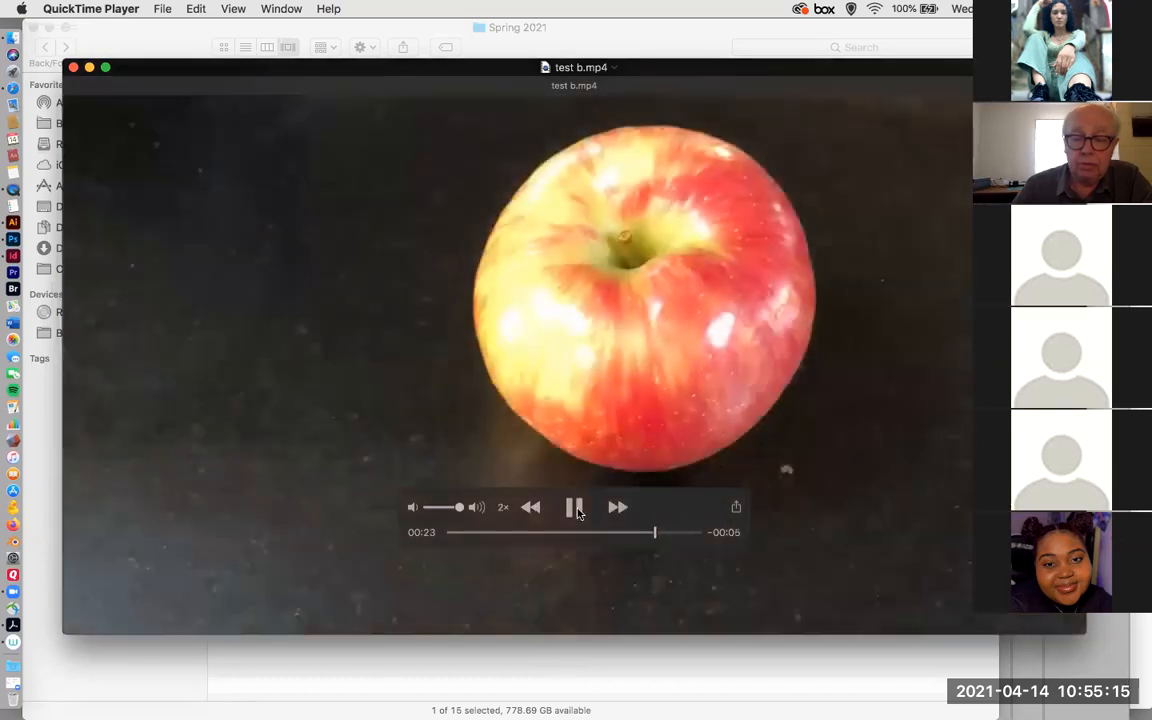
{"action": "left_click", "coordinate": [576, 507]}
{"action": "left_click_drag", "start_coordinate": [650, 537], "coordinate": [424, 540]}
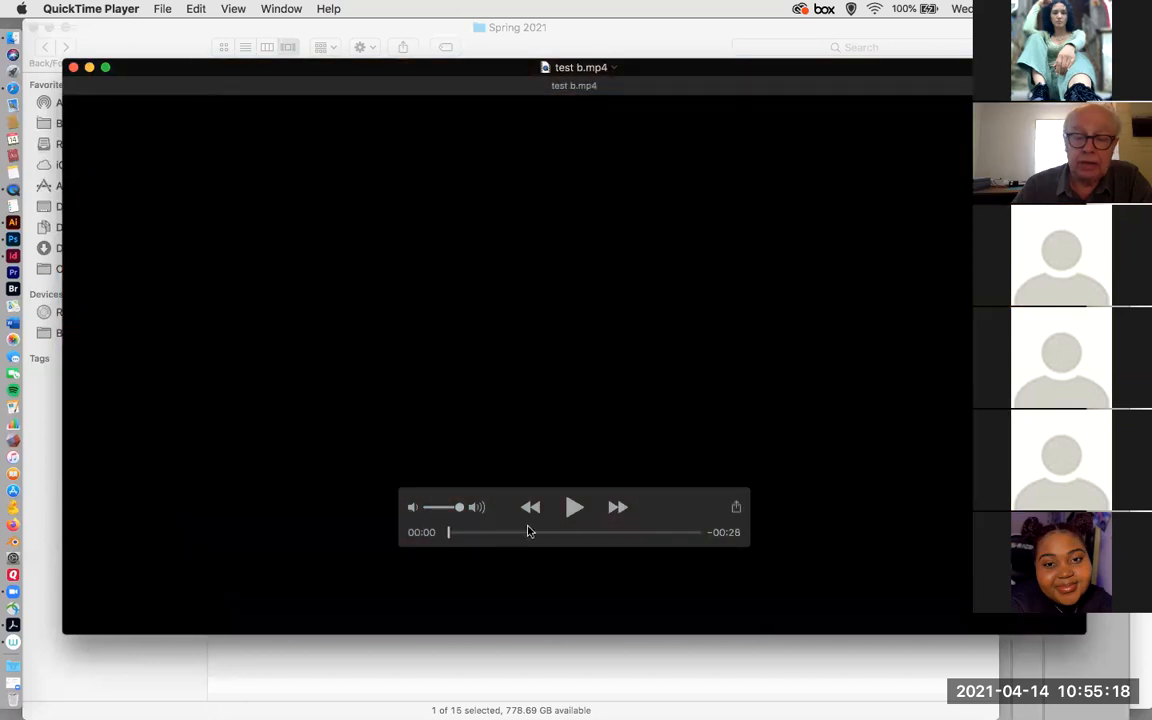
{"action": "left_click", "coordinate": [574, 509]}
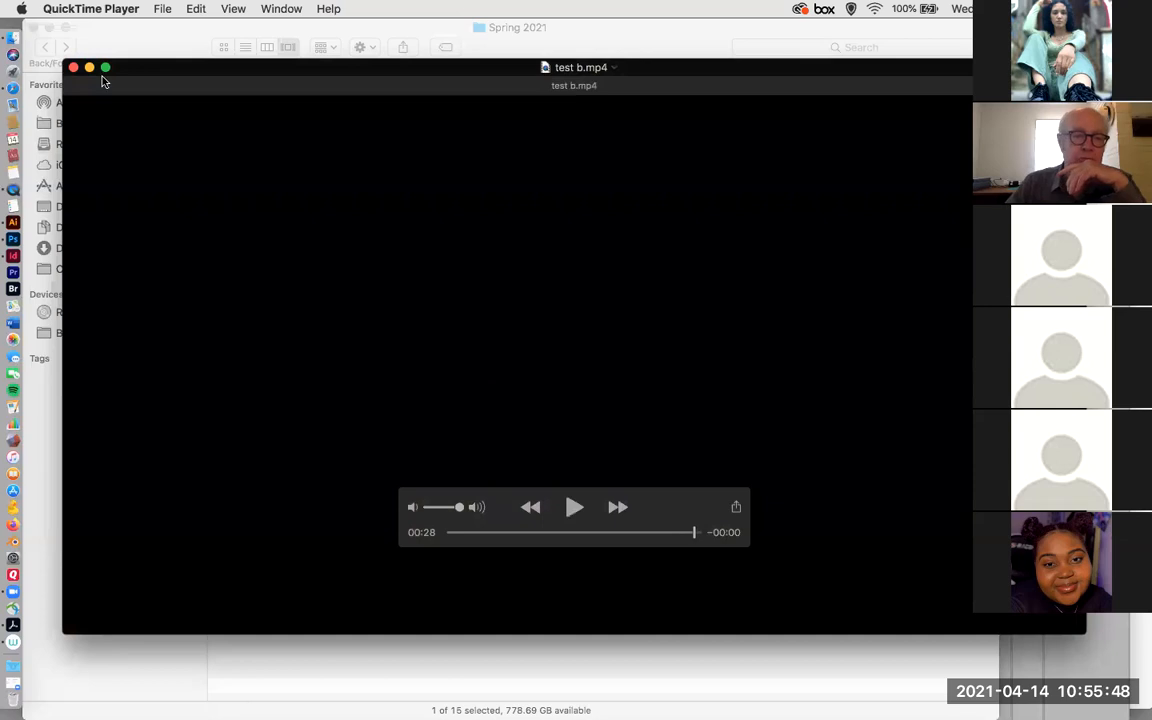
{"action": "left_click", "coordinate": [72, 68]}
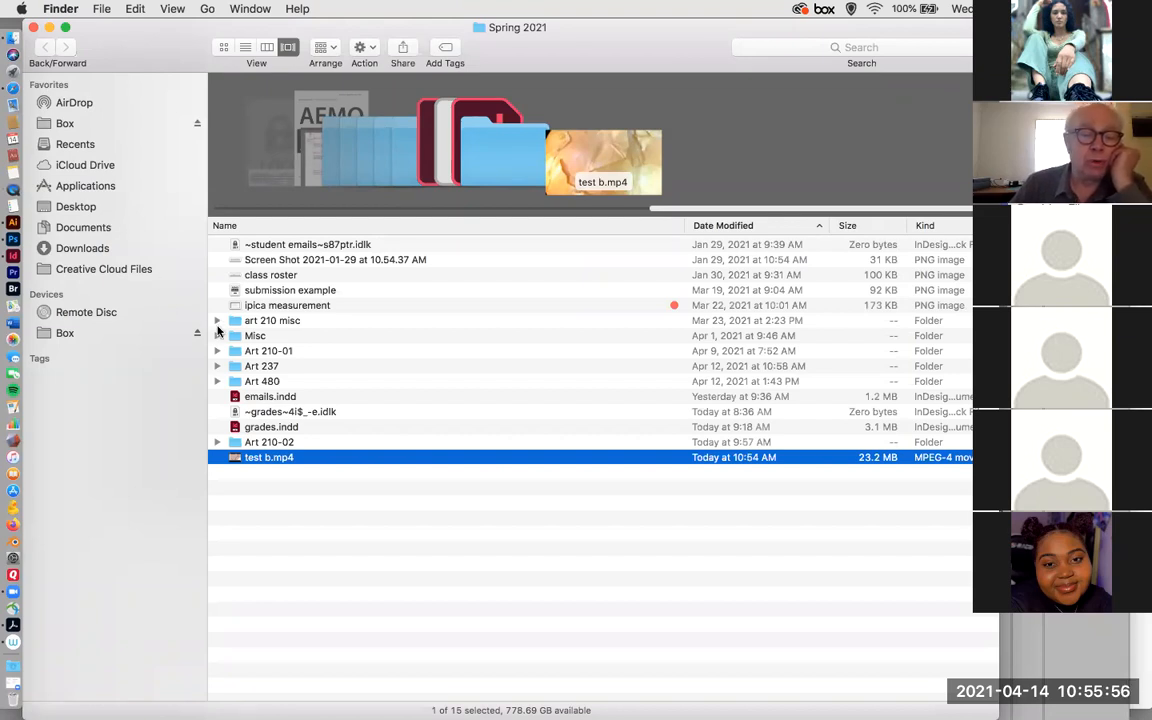
Expand the art 210 misc folder and its apples.video subfolder, and select 210-3 test plum.mp4.
{"action": "left_click", "coordinate": [217, 321]}
{"action": "scroll", "coordinate": [338, 347], "scroll_direction": "down", "scroll_amount": 3}
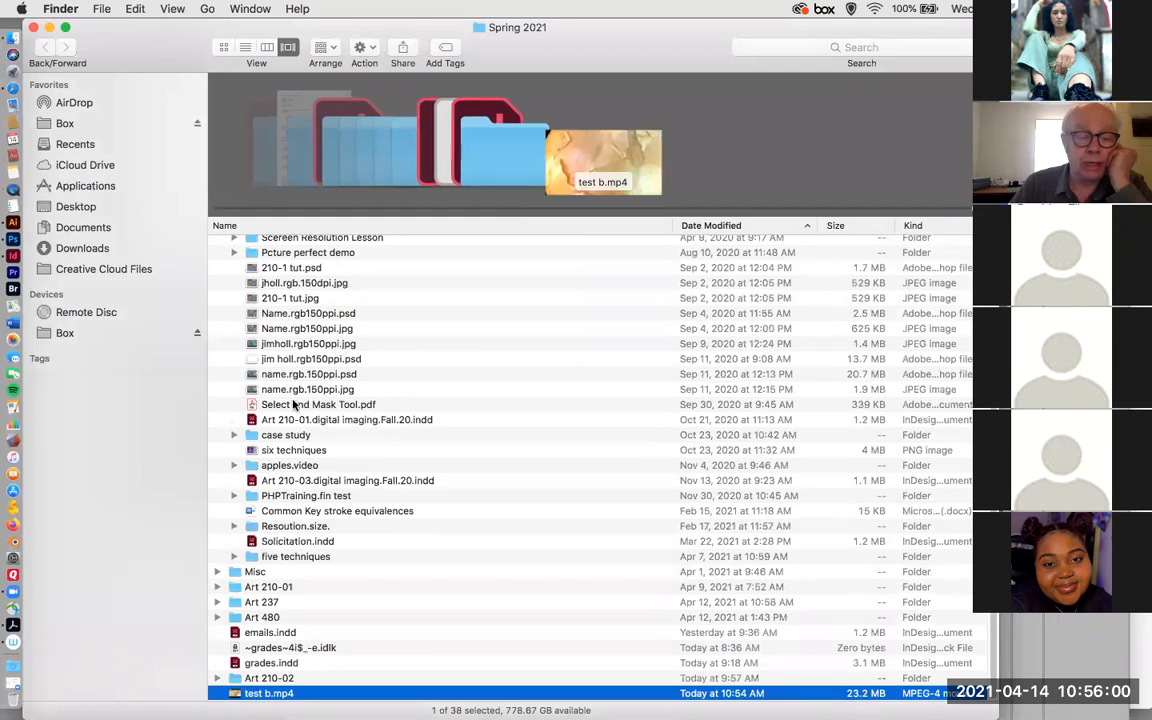
{"action": "left_click", "coordinate": [233, 466]}
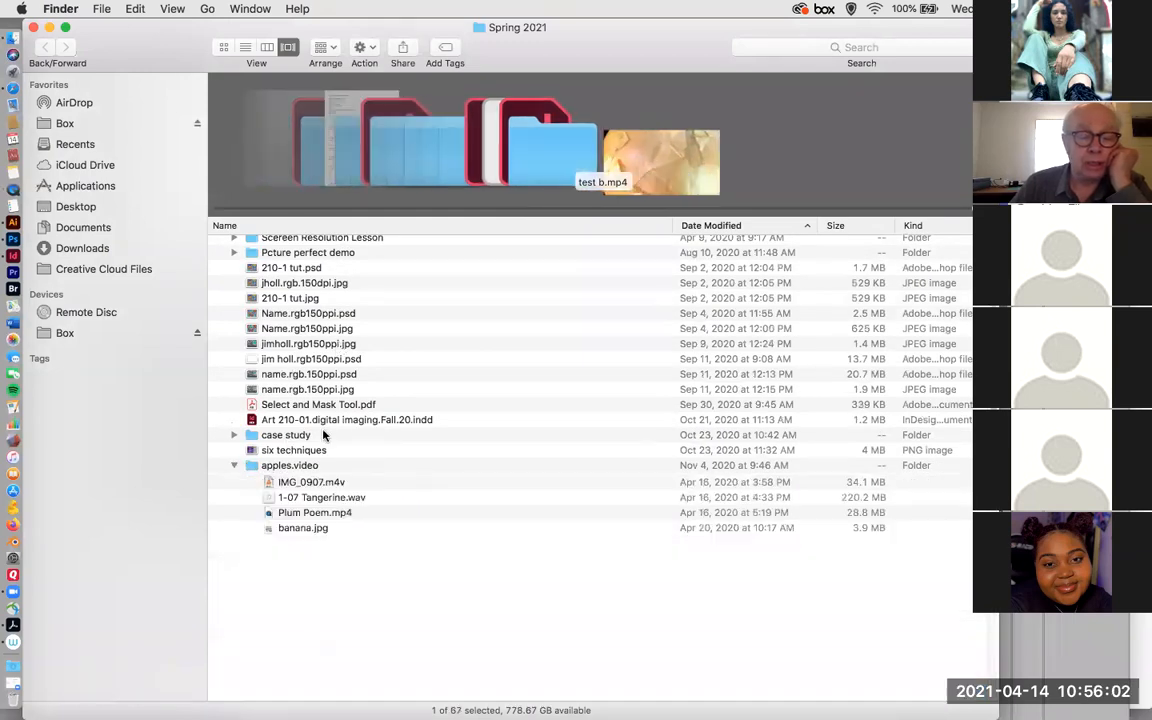
{"action": "scroll", "coordinate": [290, 400], "scroll_direction": "down", "scroll_amount": 5}
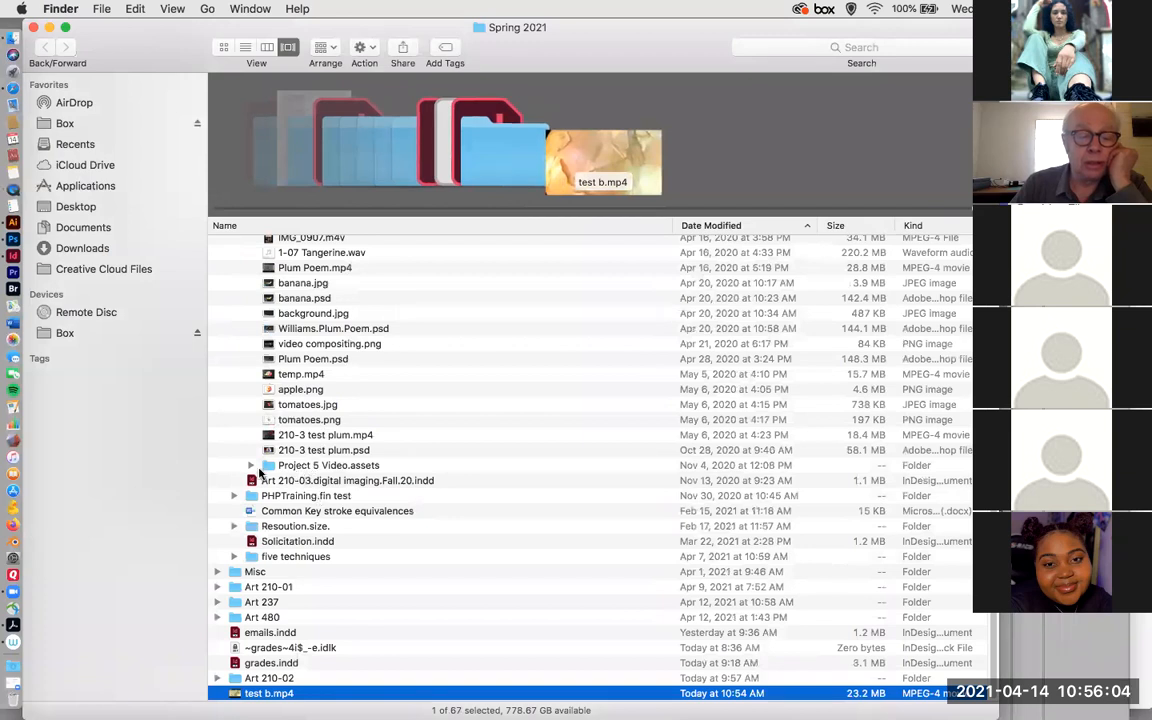
{"action": "left_click", "coordinate": [324, 435]}
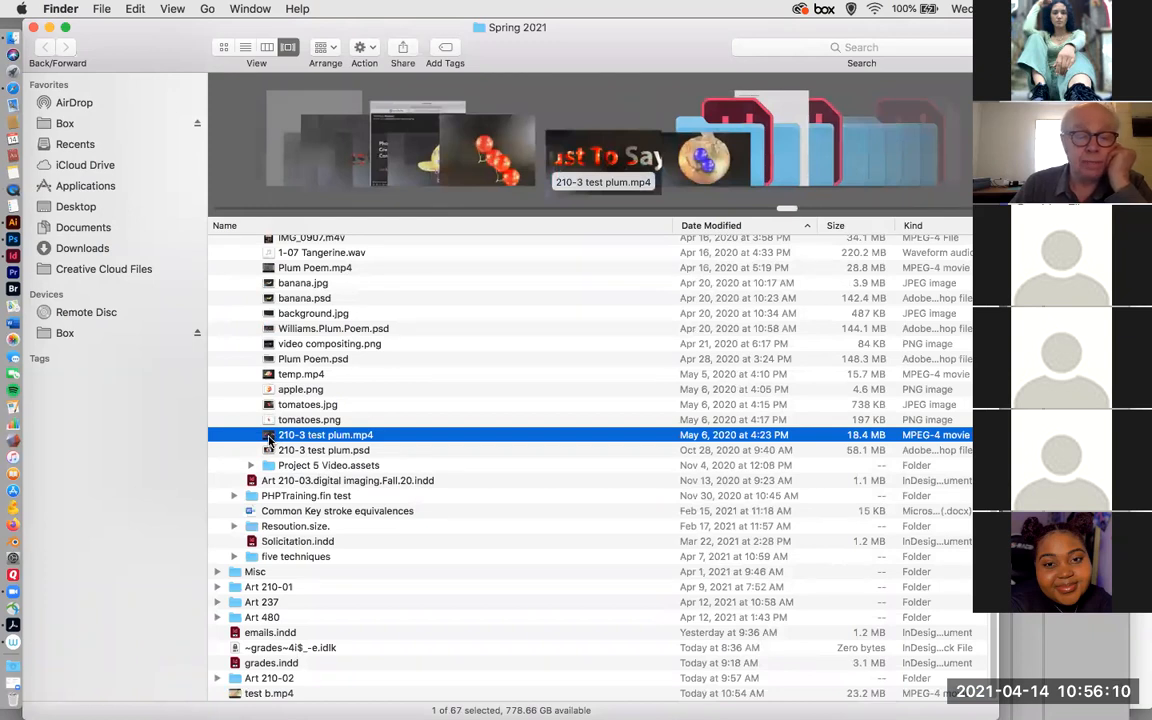
Open the example video 210-3 test plum.mp4, play it through to its closing credits, and close it.
{"action": "double_click", "coordinate": [268, 440]}
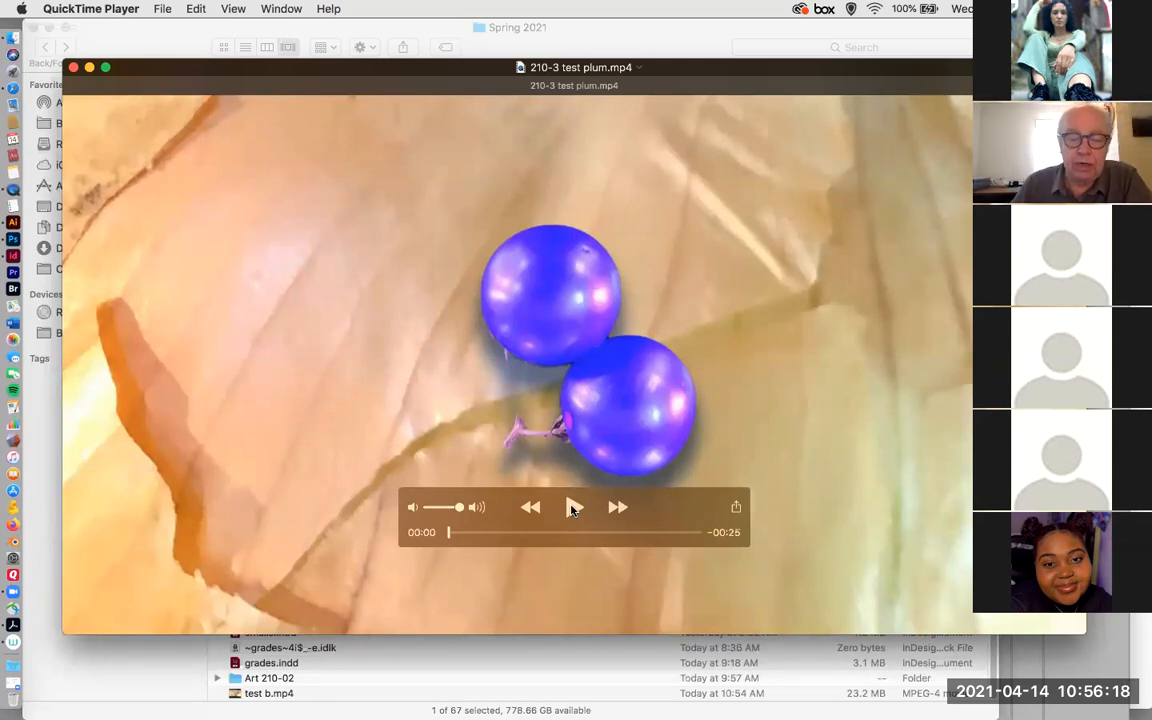
{"action": "left_click", "coordinate": [573, 508]}
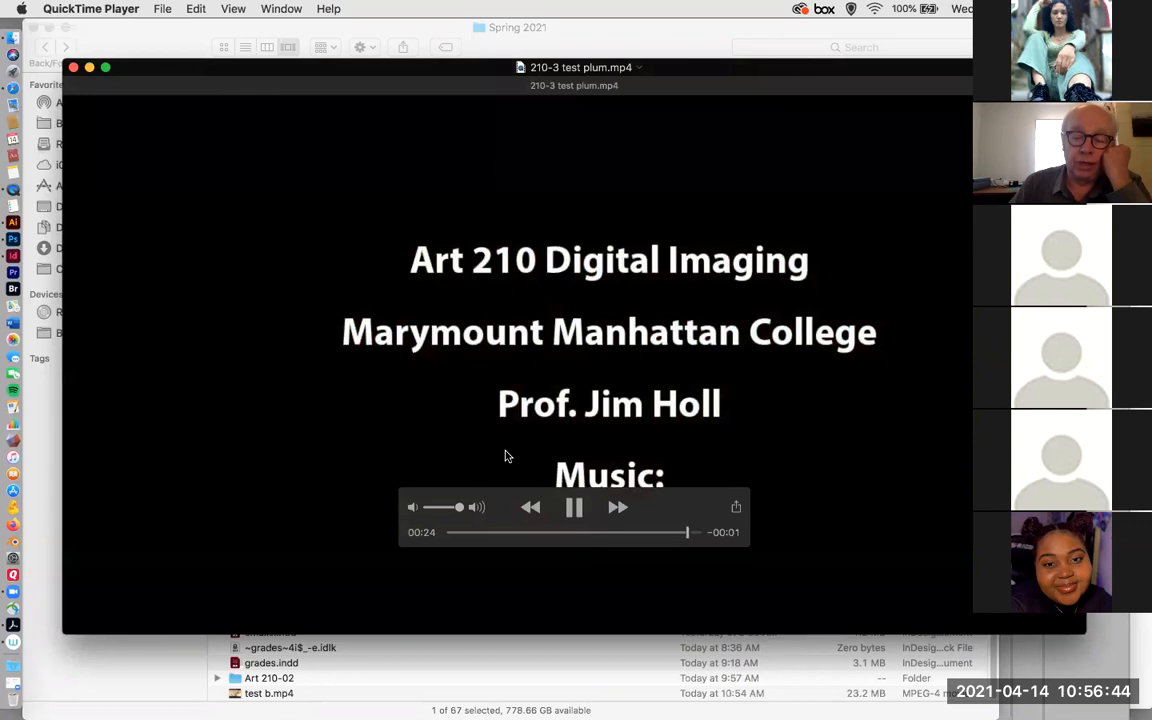
{"action": "left_click", "coordinate": [73, 67]}
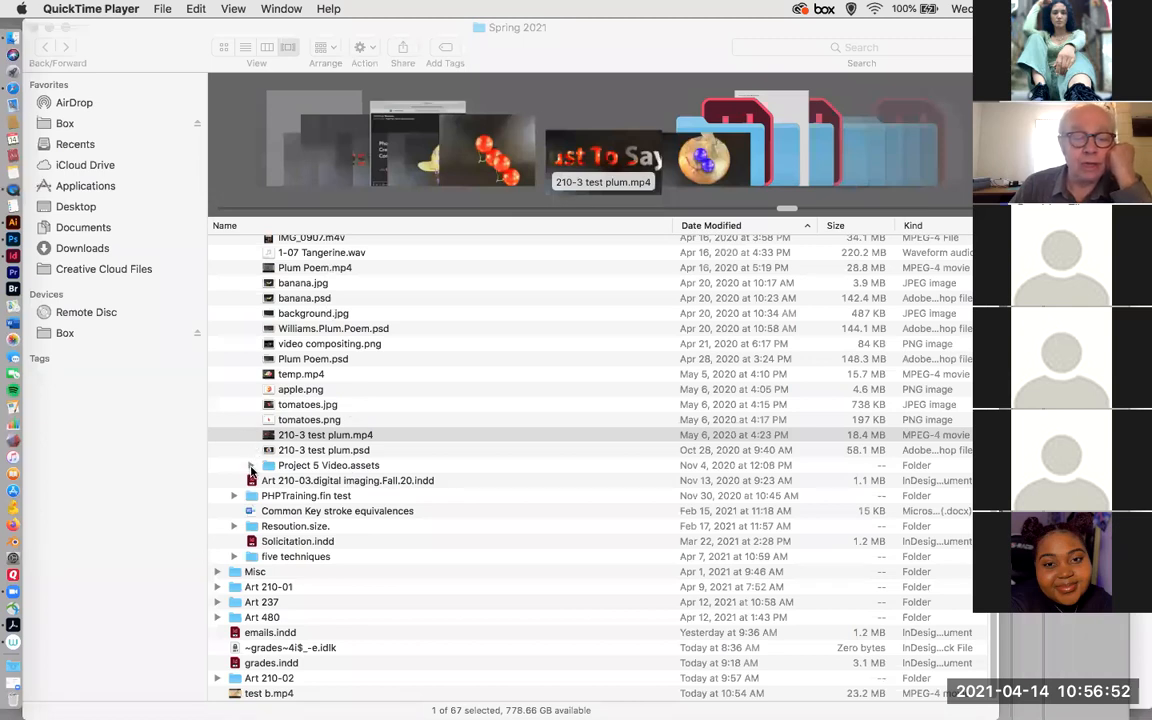
Look through the source images, movies and audio listed in the apples.video folder.
{"action": "scroll", "coordinate": [326, 428], "scroll_direction": "up", "scroll_amount": 1}
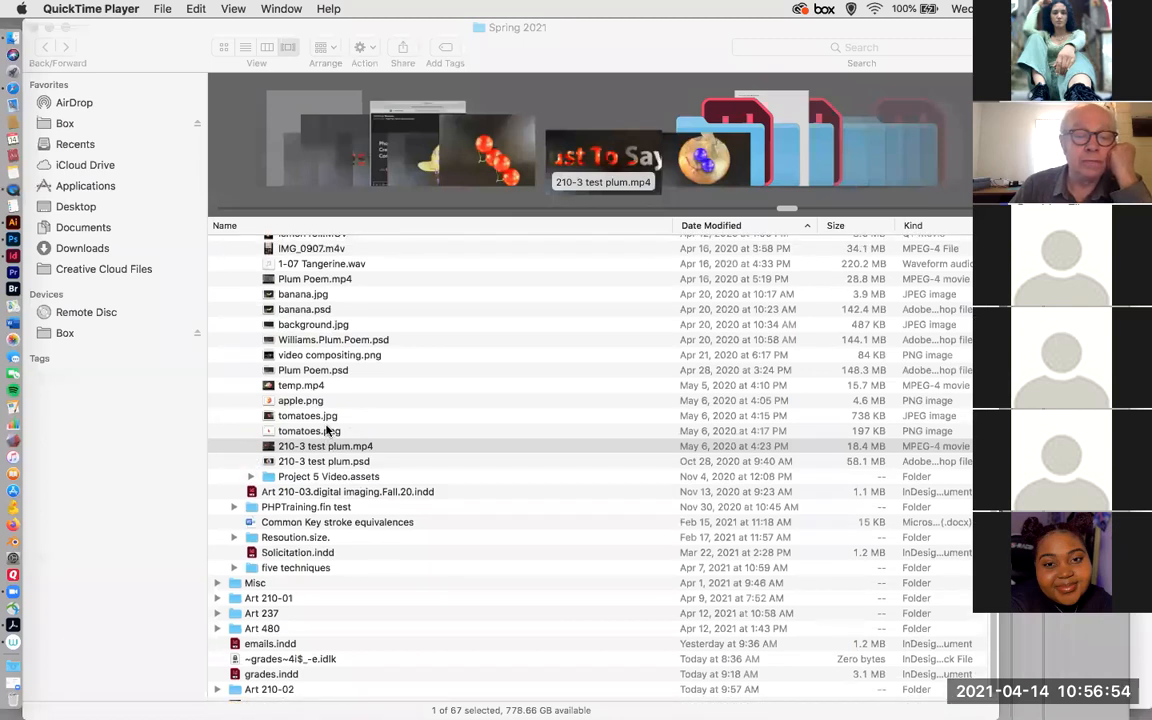
{"action": "scroll", "coordinate": [326, 430], "scroll_direction": "up", "scroll_amount": 10}
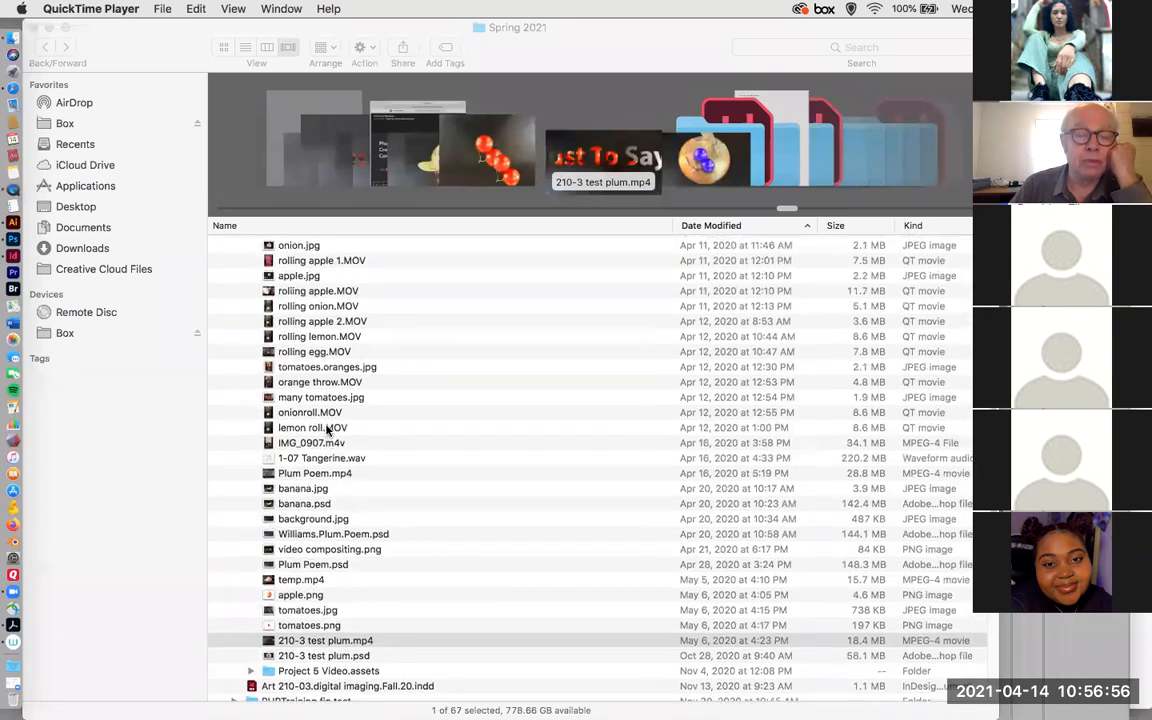
{"action": "scroll", "coordinate": [326, 430], "scroll_direction": "up", "scroll_amount": 5}
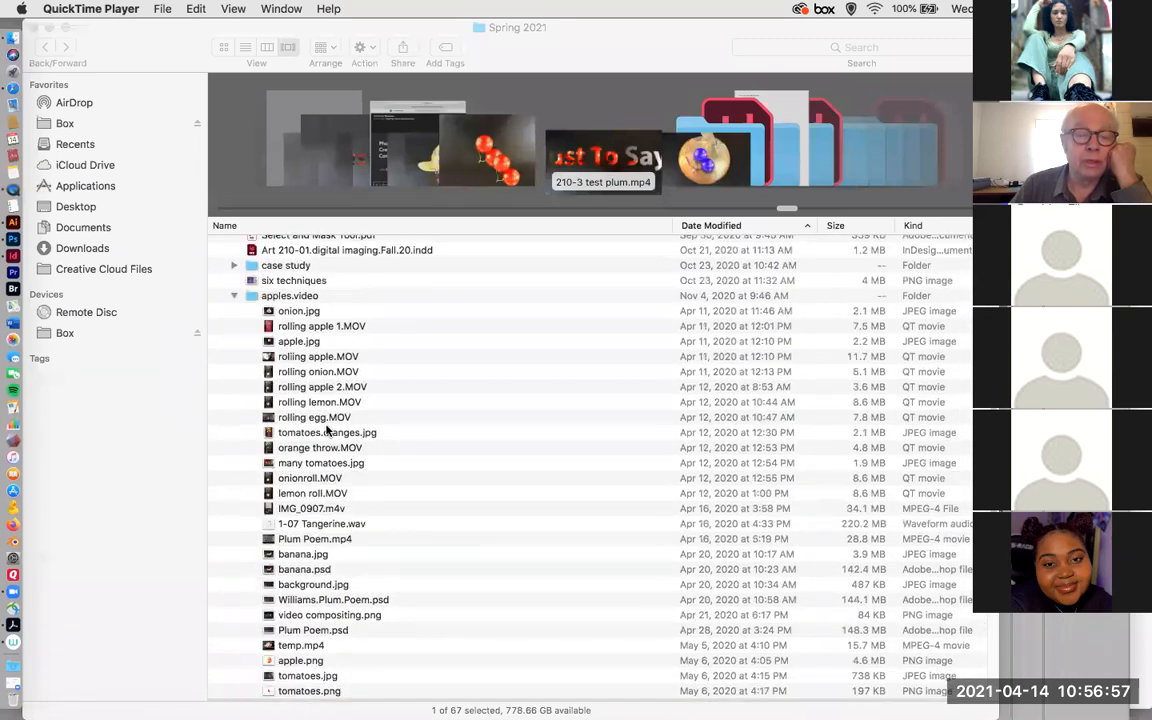
{"action": "left_click", "coordinate": [296, 329]}
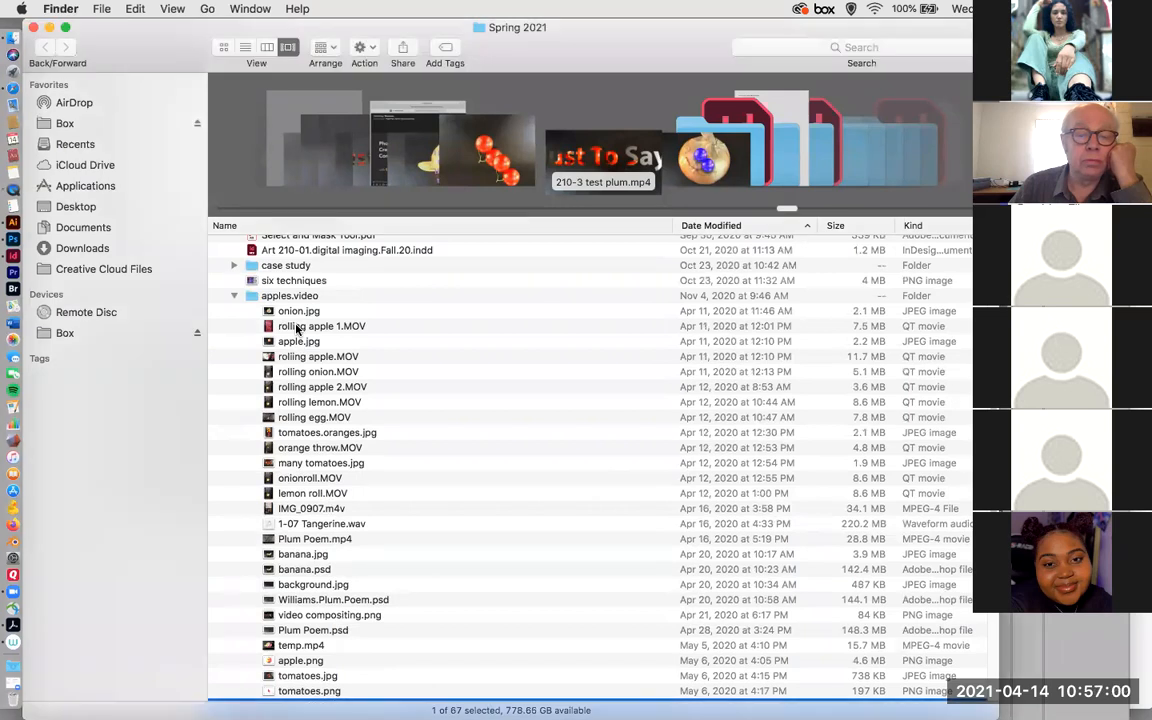
{"action": "scroll", "coordinate": [424, 418], "scroll_direction": "down", "scroll_amount": 1}
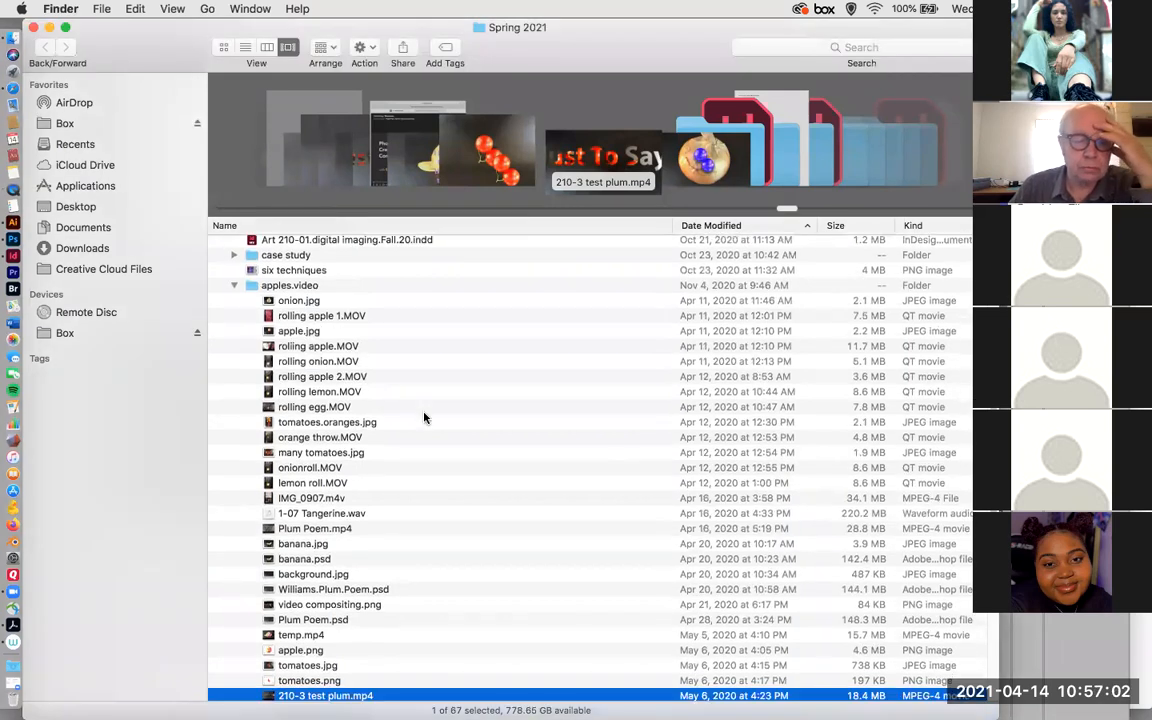
{"action": "scroll", "coordinate": [373, 500], "scroll_direction": "down", "scroll_amount": 1}
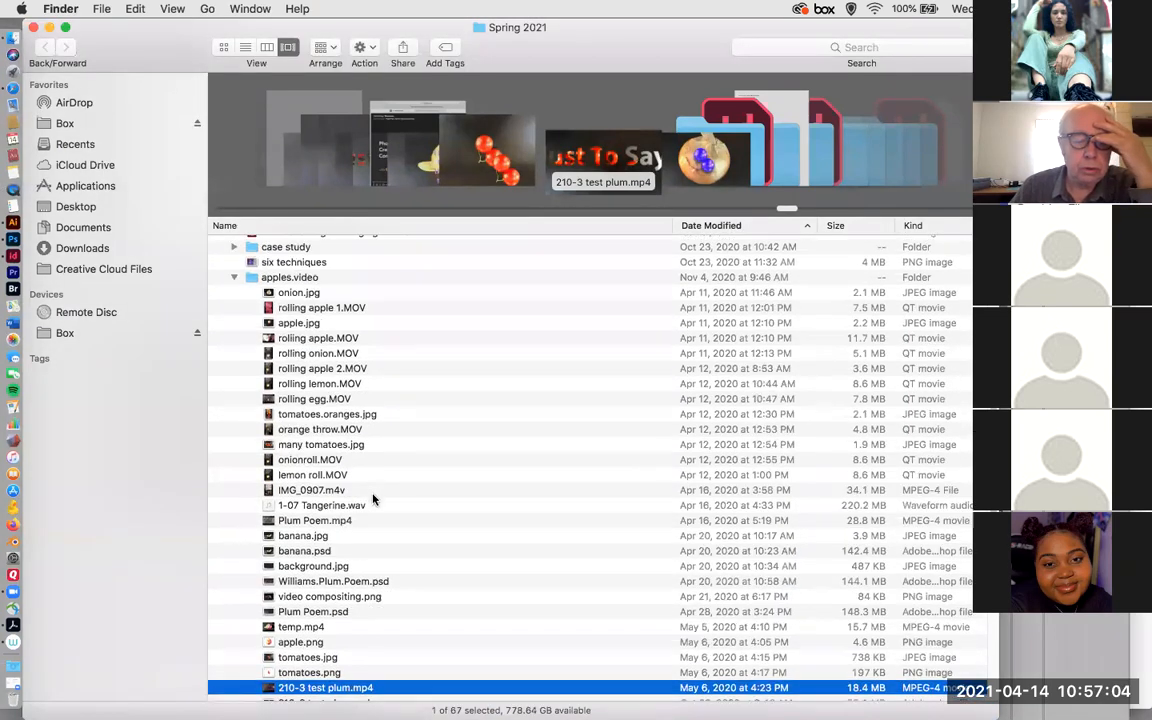
Open Williams.Plum.Poem.psd from the apples.video folder in Photoshop.
{"action": "scroll", "coordinate": [373, 500], "scroll_direction": "down", "scroll_amount": 5}
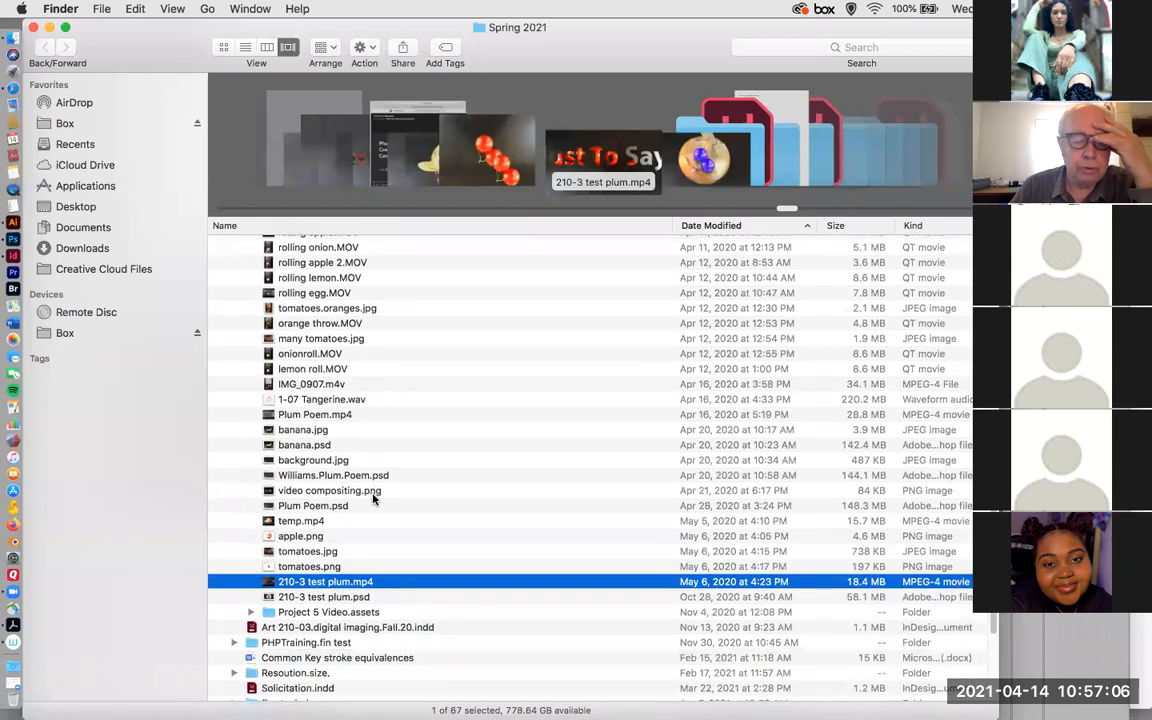
{"action": "scroll", "coordinate": [373, 500], "scroll_direction": "down", "scroll_amount": 1}
{"action": "scroll", "coordinate": [373, 500], "scroll_direction": "down", "scroll_amount": 1}
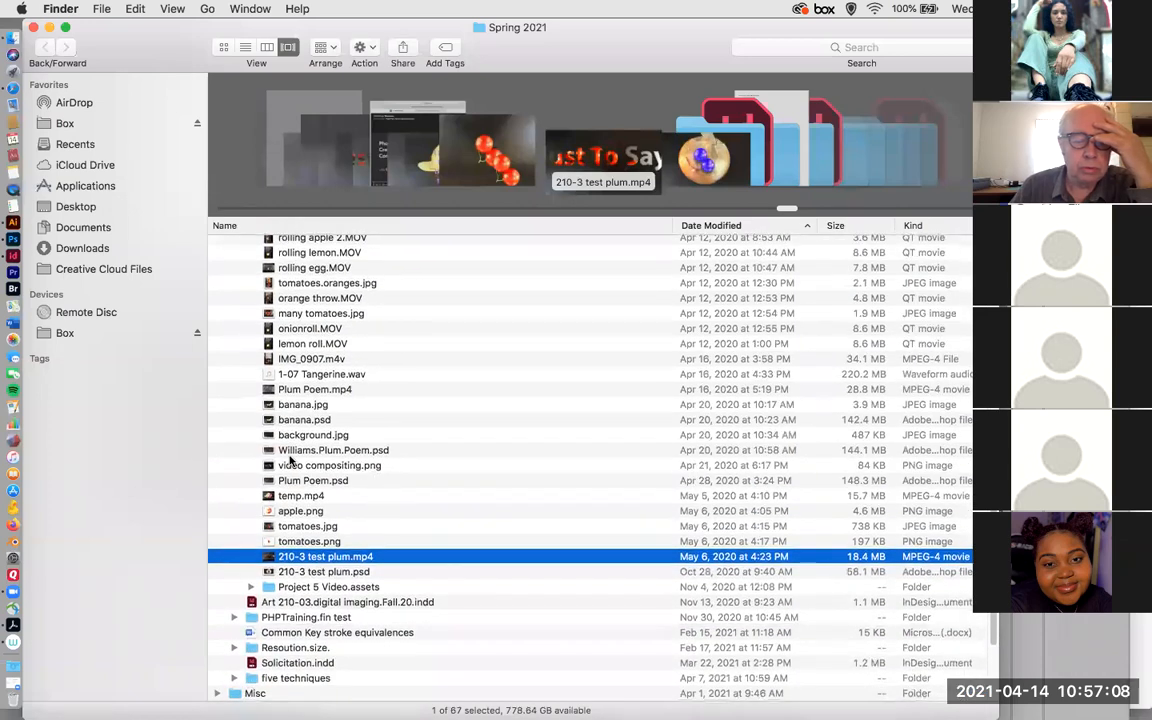
{"action": "left_click", "coordinate": [272, 450]}
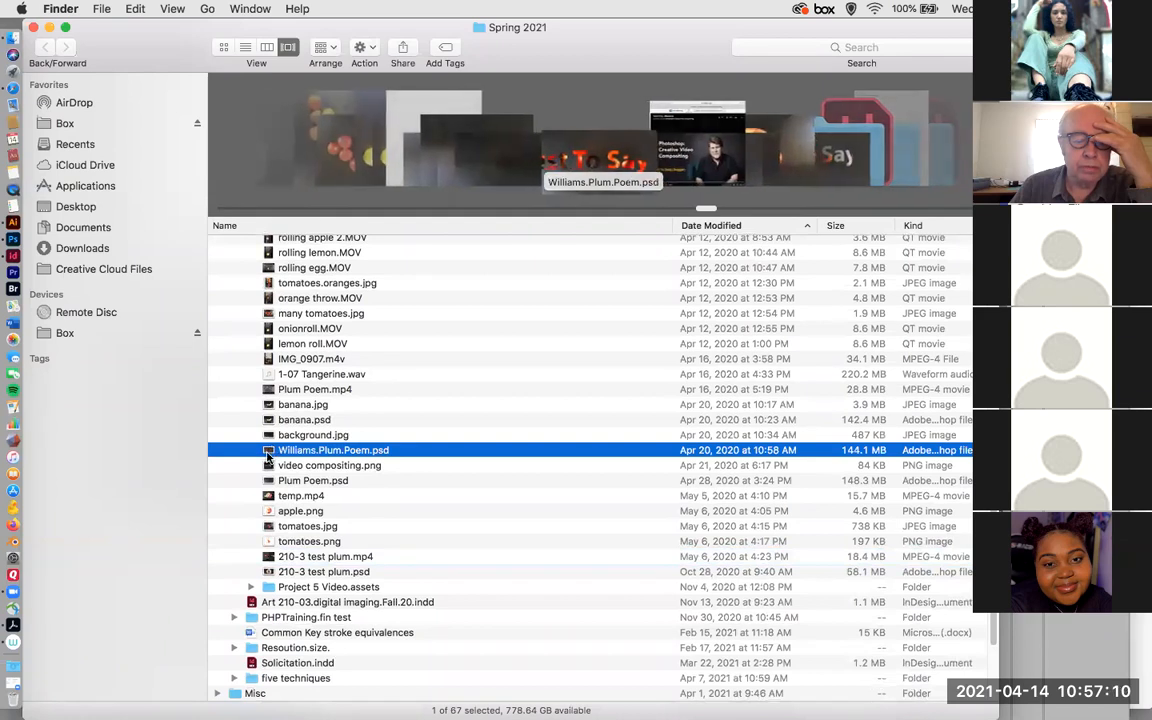
{"action": "double_click", "coordinate": [308, 451]}
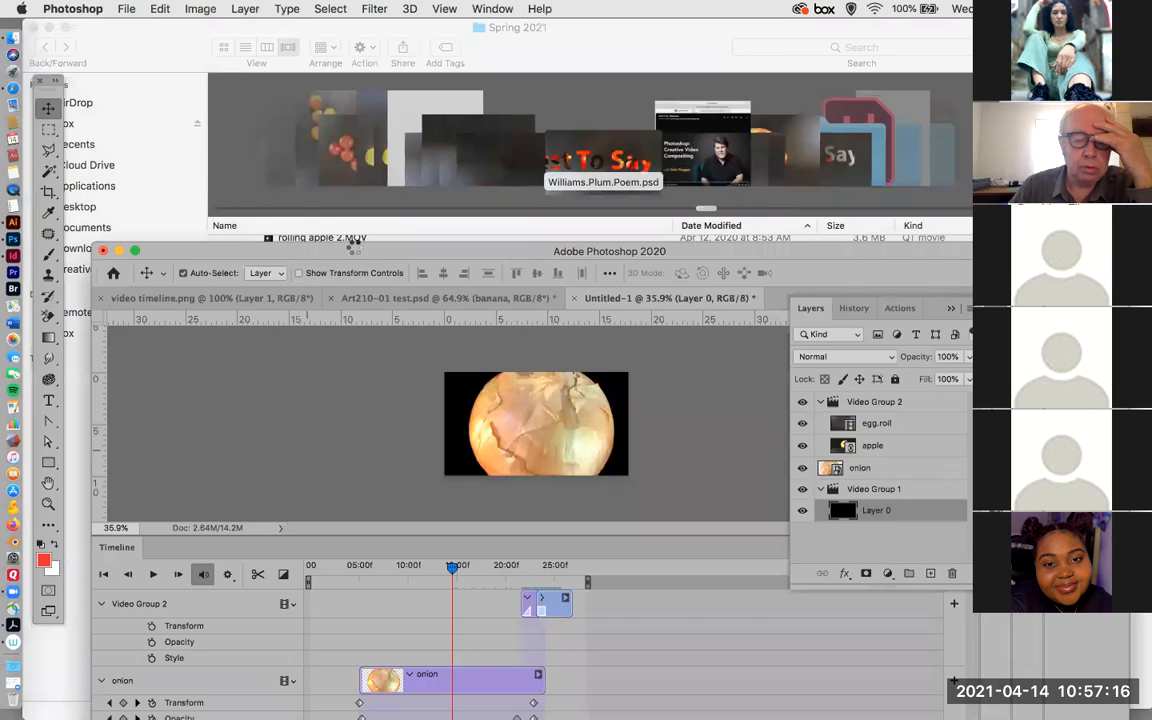
Bring the poem project's full timeline into view and lengthen the layer list to show all its layers.
{"action": "left_click_drag", "start_coordinate": [357, 250], "coordinate": [351, 27]}
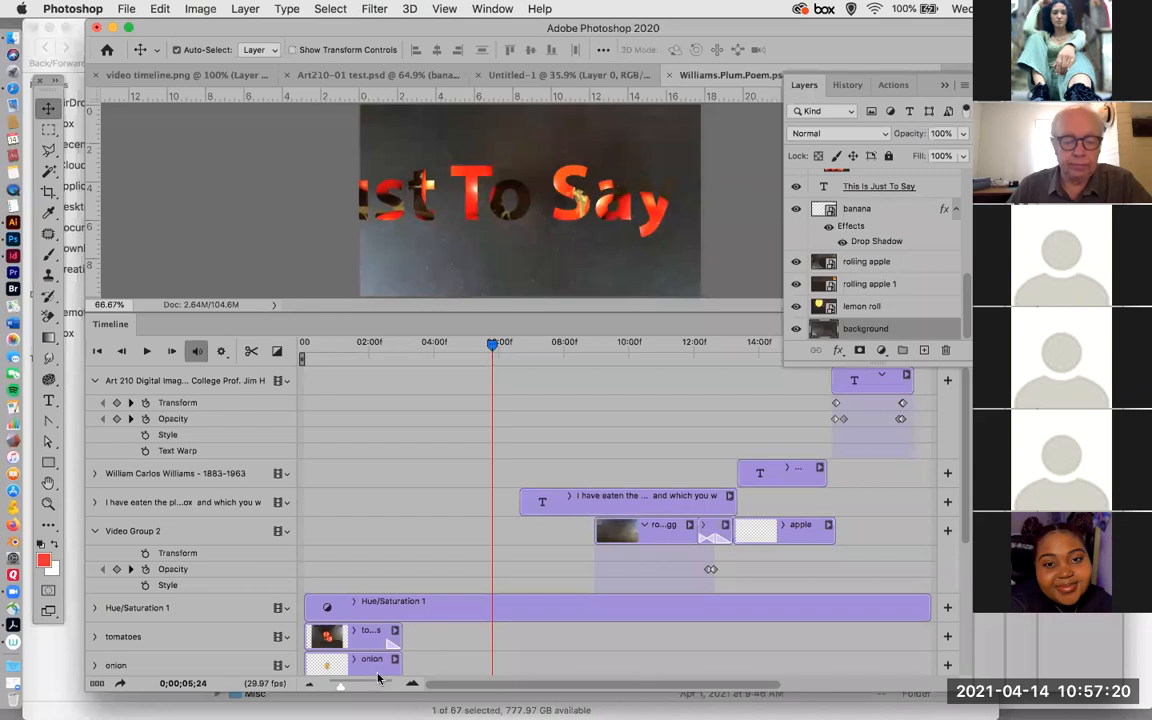
{"action": "left_click_drag", "start_coordinate": [342, 686], "coordinate": [338, 691]}
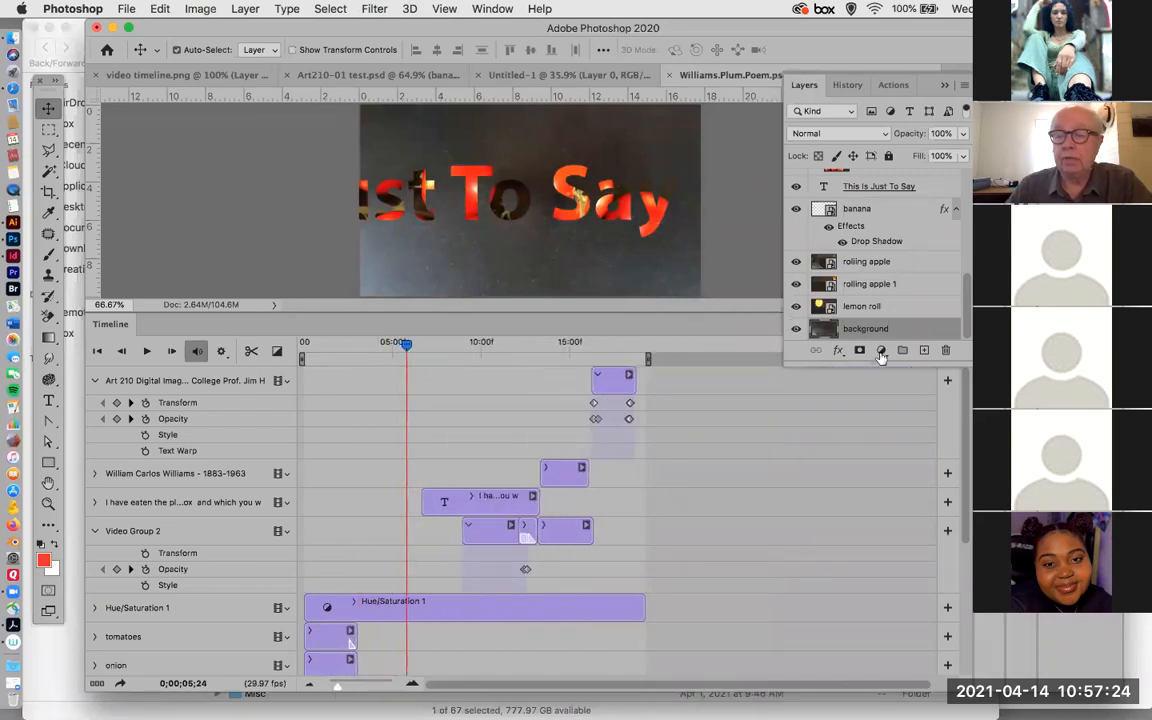
{"action": "left_click_drag", "start_coordinate": [888, 368], "coordinate": [964, 656]}
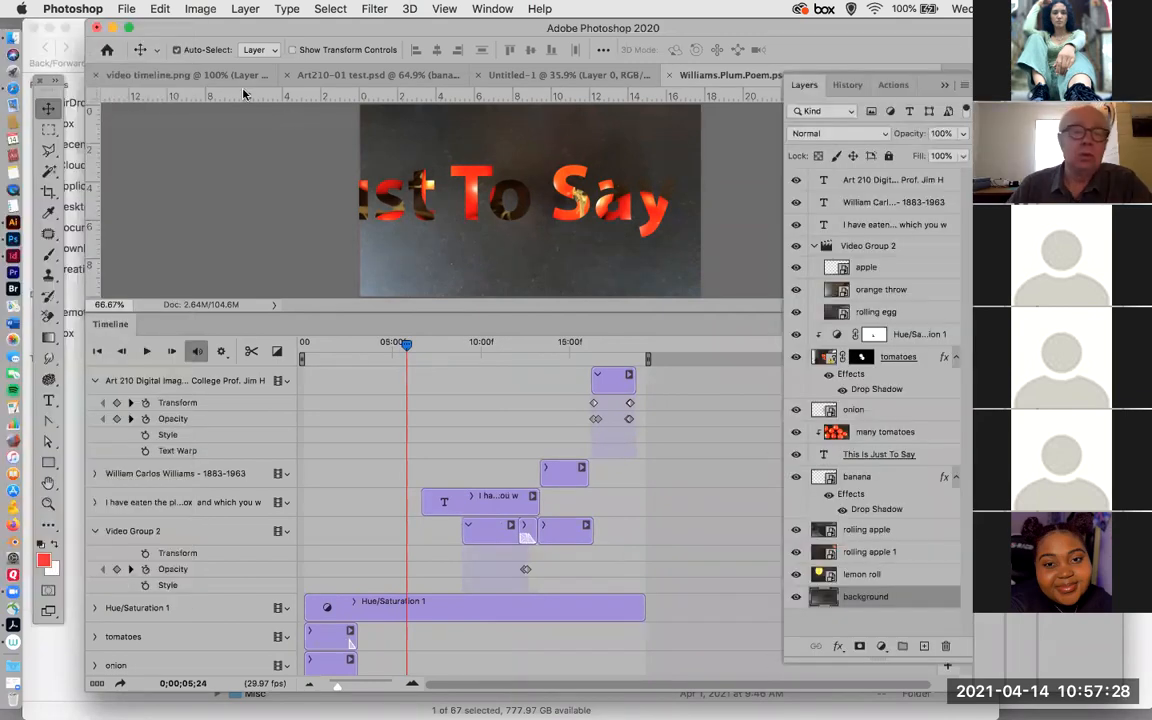
Switch back to Finder, play temp.mp4 from the apples.video folder, and close the video.
{"action": "left_click_drag", "start_coordinate": [207, 30], "coordinate": [356, 209]}
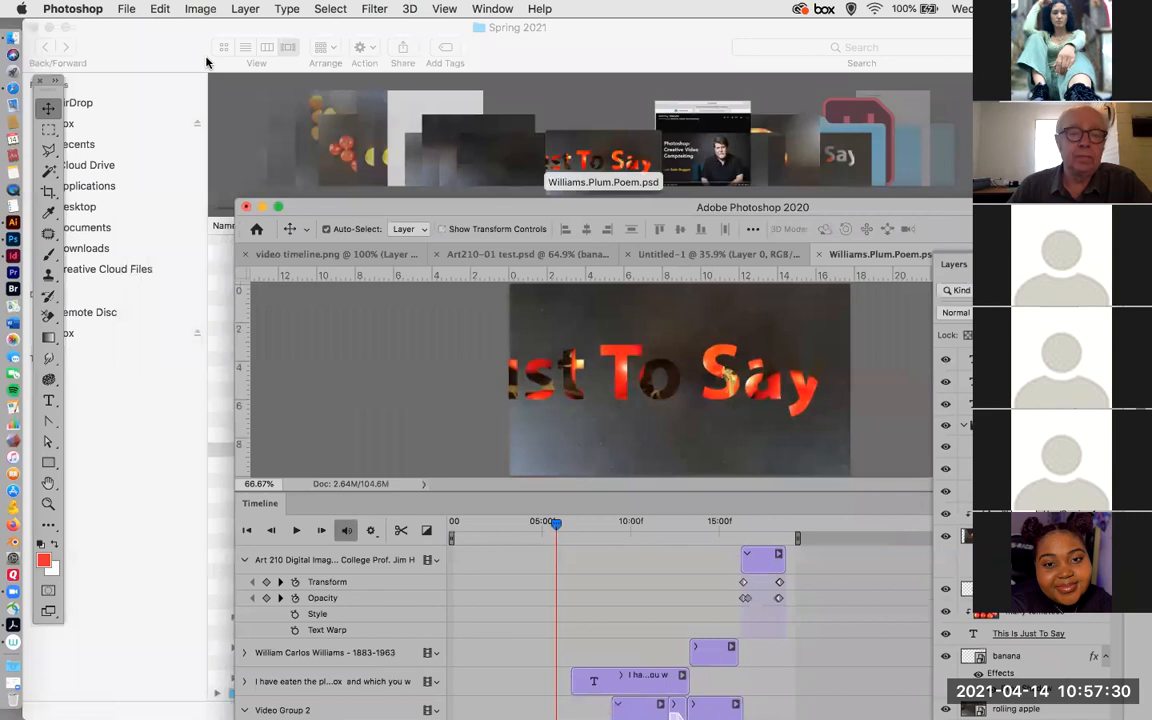
{"action": "left_click", "coordinate": [158, 49]}
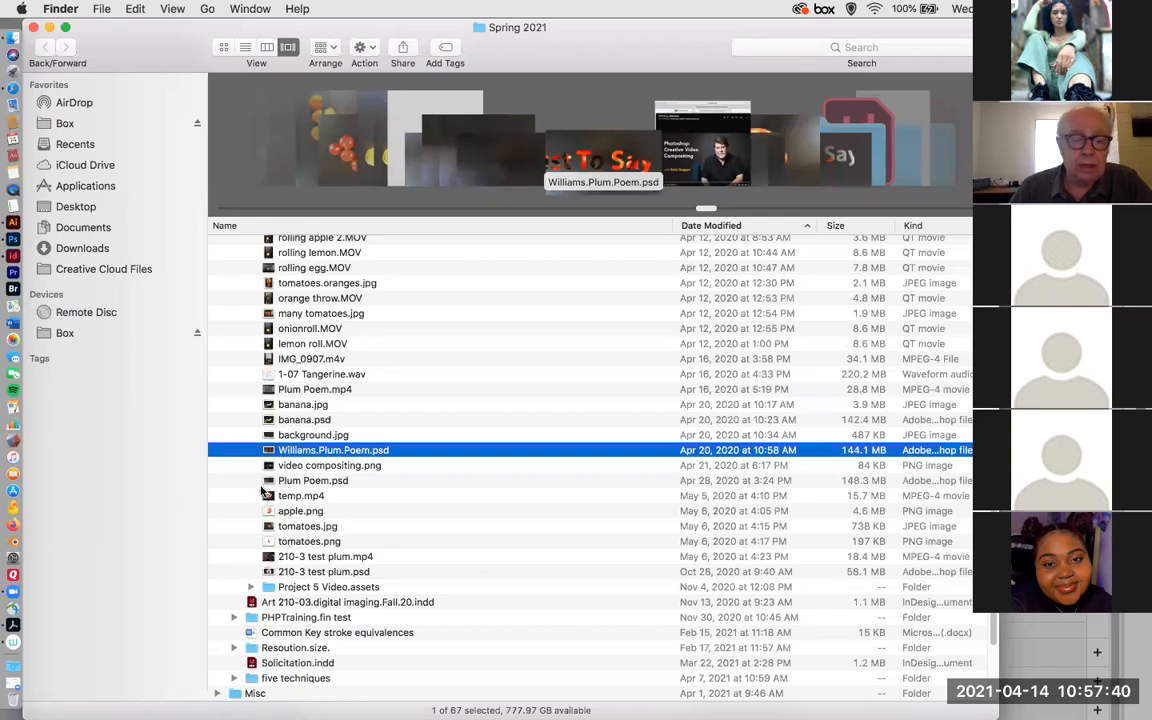
{"action": "key", "text": "Down"}
{"action": "key", "text": "Down"}
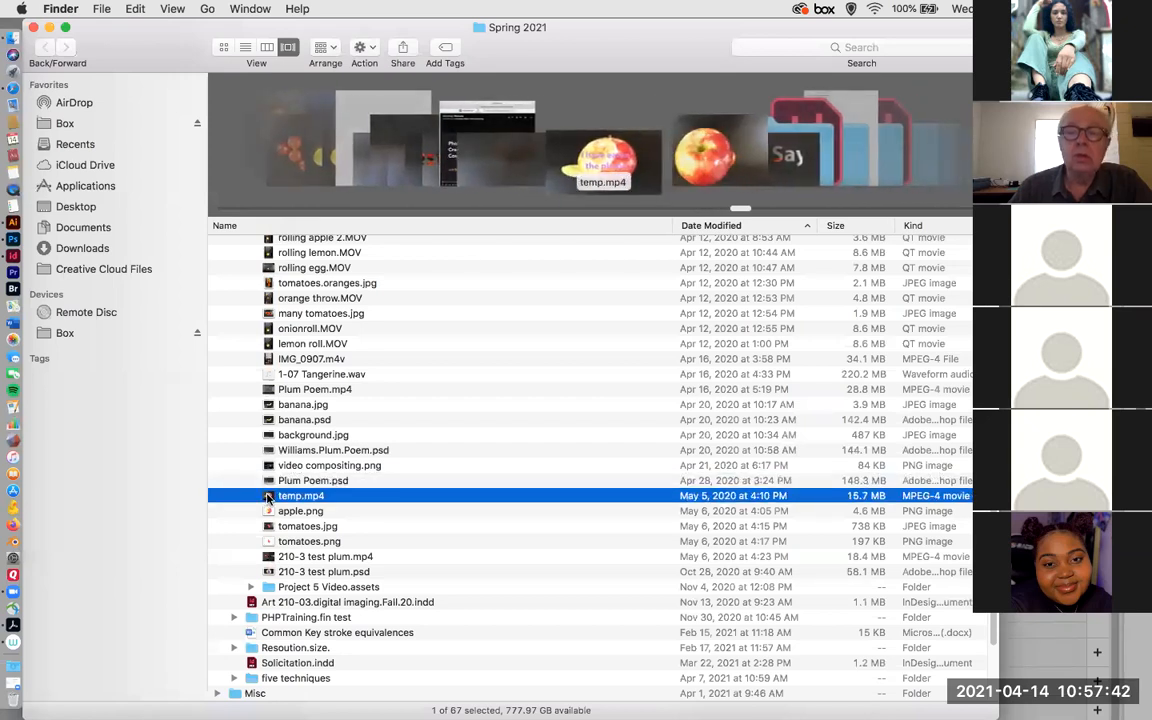
{"action": "double_click", "coordinate": [268, 497]}
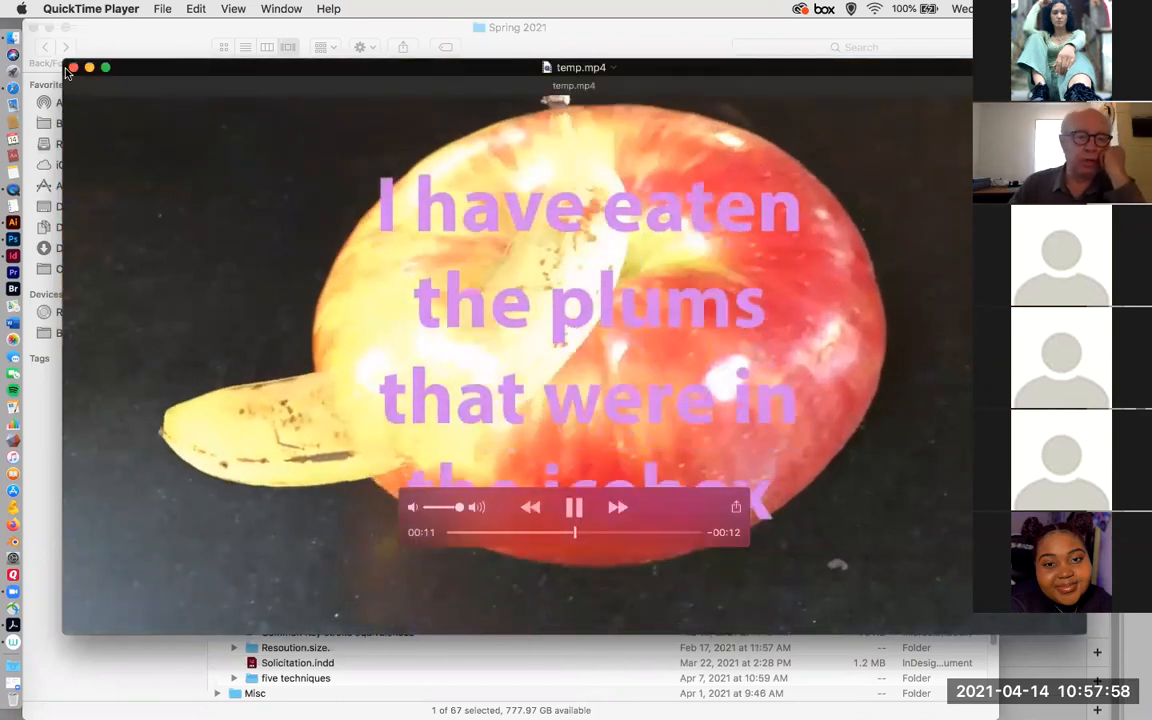
{"action": "left_click", "coordinate": [73, 67]}
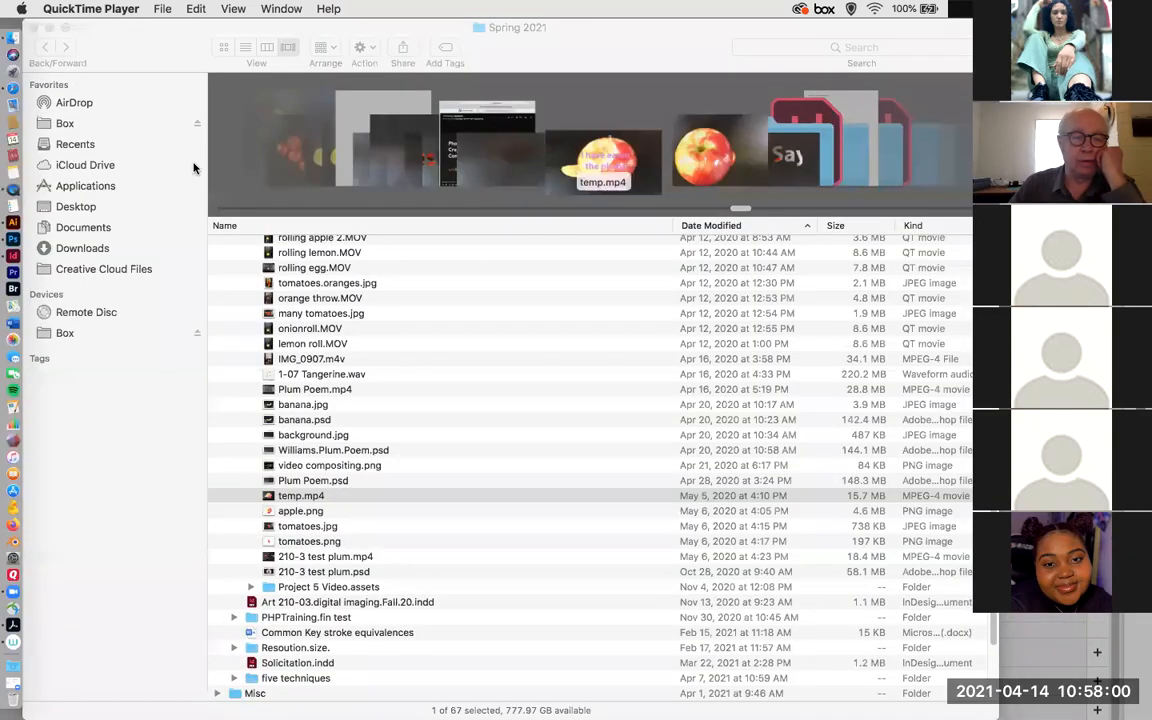
Expand the Project 5 Video.assets folder, look through its files, and collapse it.
{"action": "scroll", "coordinate": [467, 456], "scroll_direction": "up", "scroll_amount": 1}
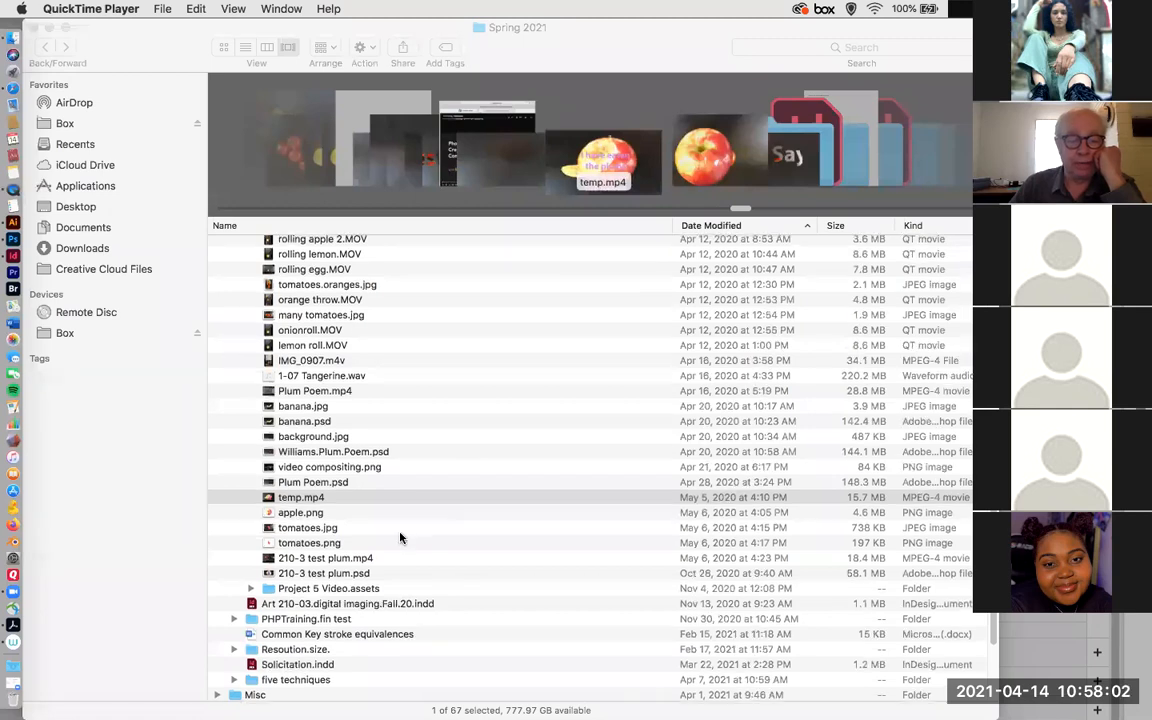
{"action": "left_click", "coordinate": [248, 591]}
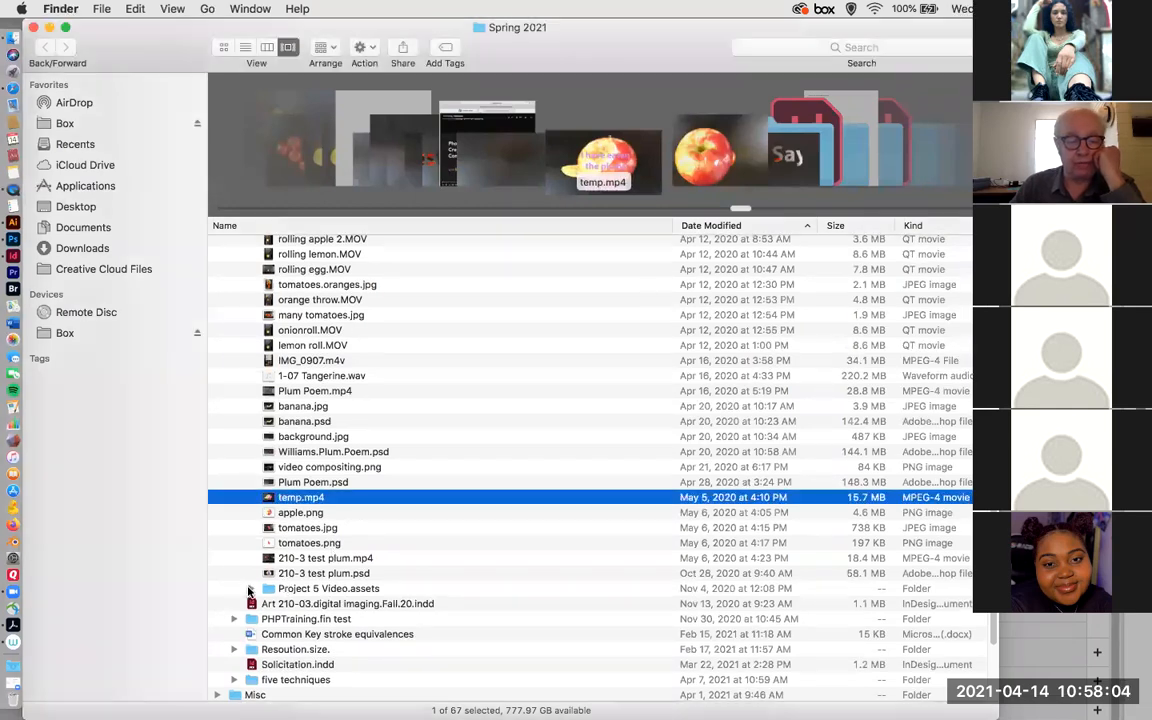
{"action": "left_click", "coordinate": [248, 591]}
{"action": "scroll", "coordinate": [327, 565], "scroll_direction": "down", "scroll_amount": 5}
{"action": "scroll", "coordinate": [327, 565], "scroll_direction": "down", "scroll_amount": 5}
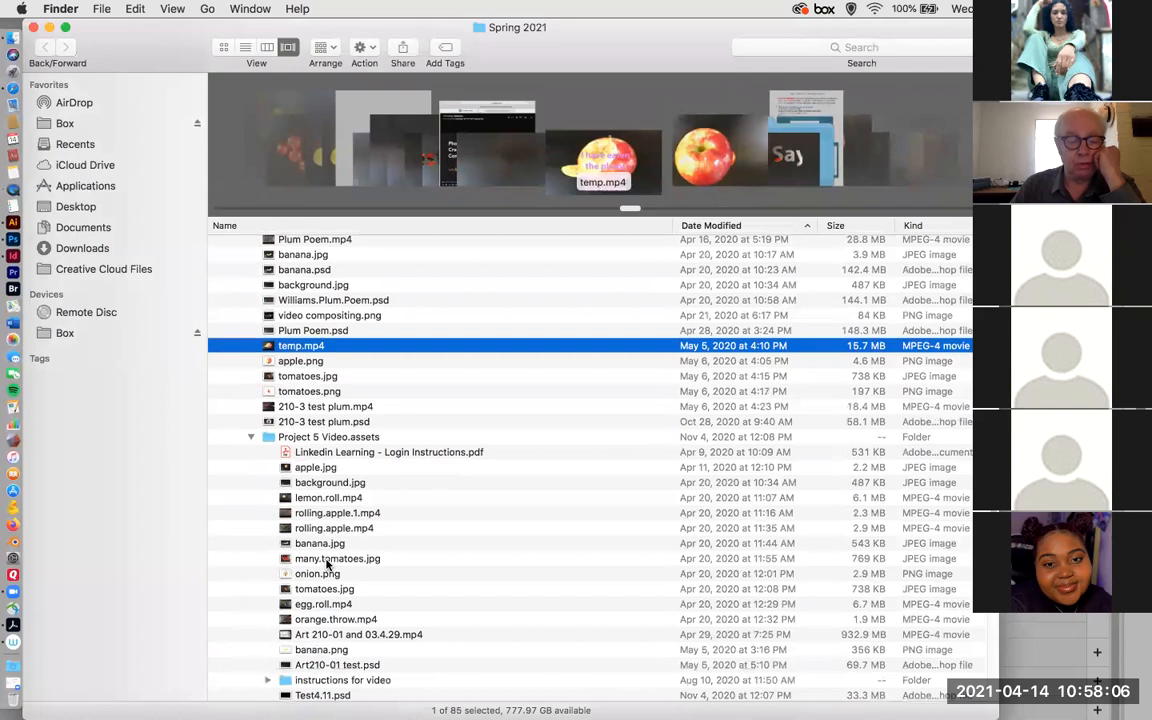
{"action": "scroll", "coordinate": [276, 520], "scroll_direction": "up", "scroll_amount": 1}
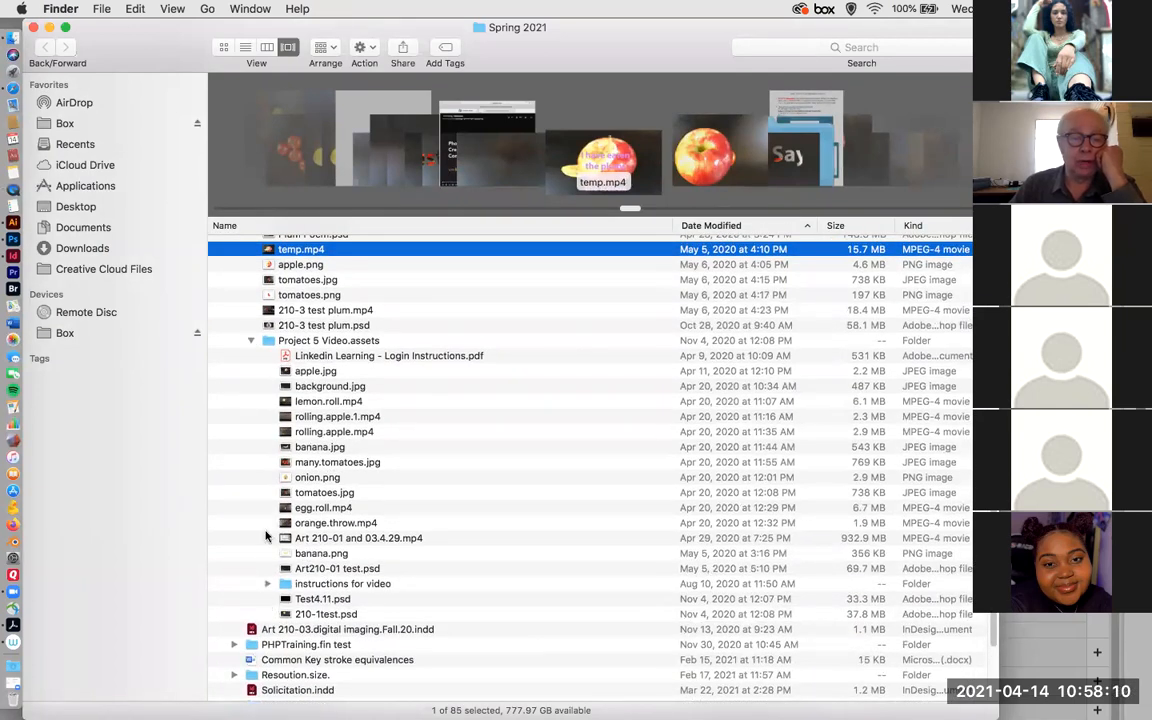
{"action": "left_click", "coordinate": [252, 341]}
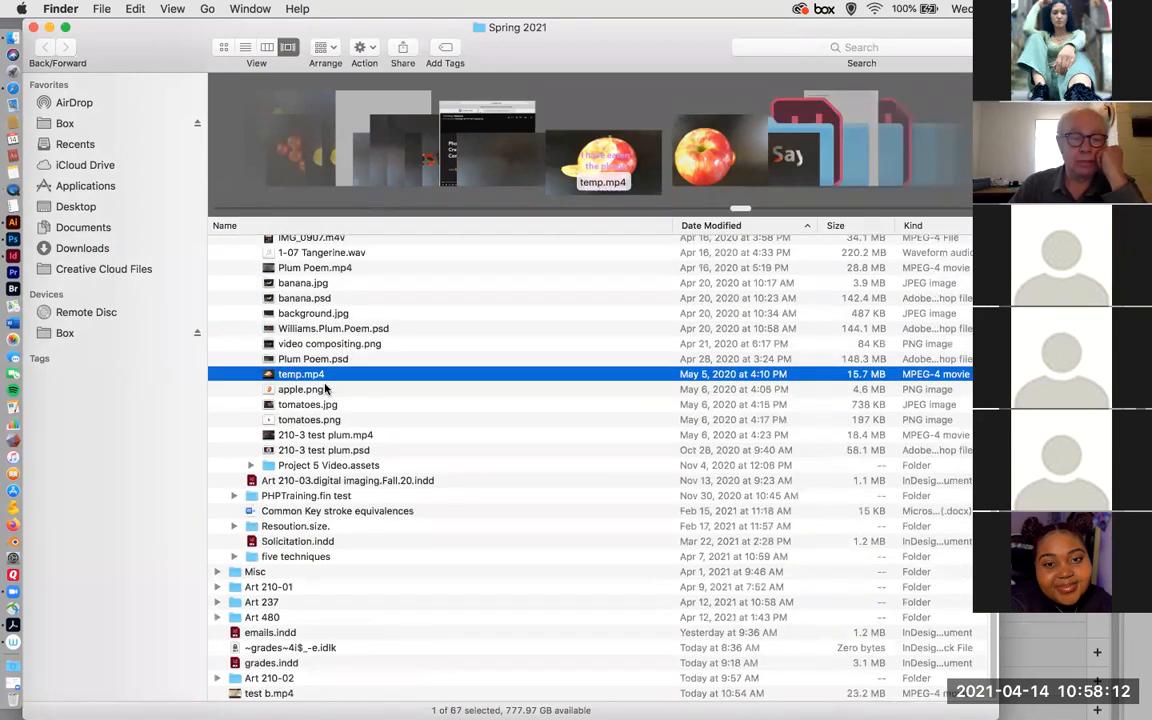
Expand the PHPTraining.fin test folder to check its subfolders, and collapse it.
{"action": "scroll", "coordinate": [328, 396], "scroll_direction": "up", "scroll_amount": 3}
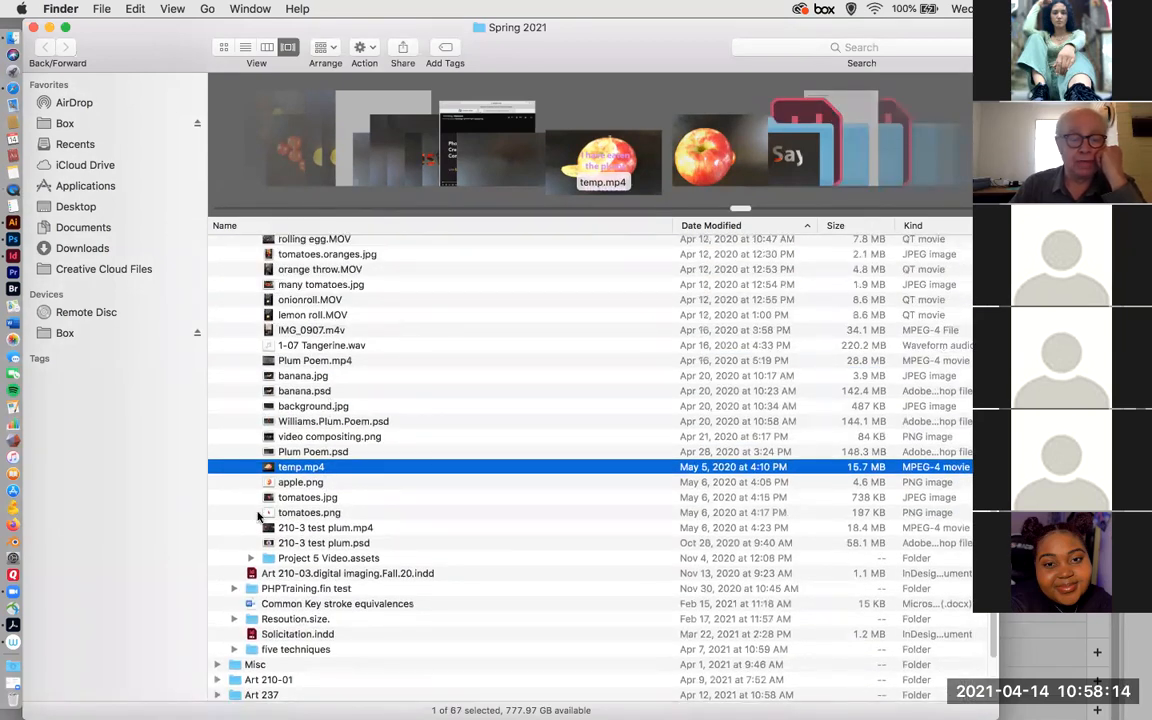
{"action": "scroll", "coordinate": [320, 470], "scroll_direction": "down", "scroll_amount": 3}
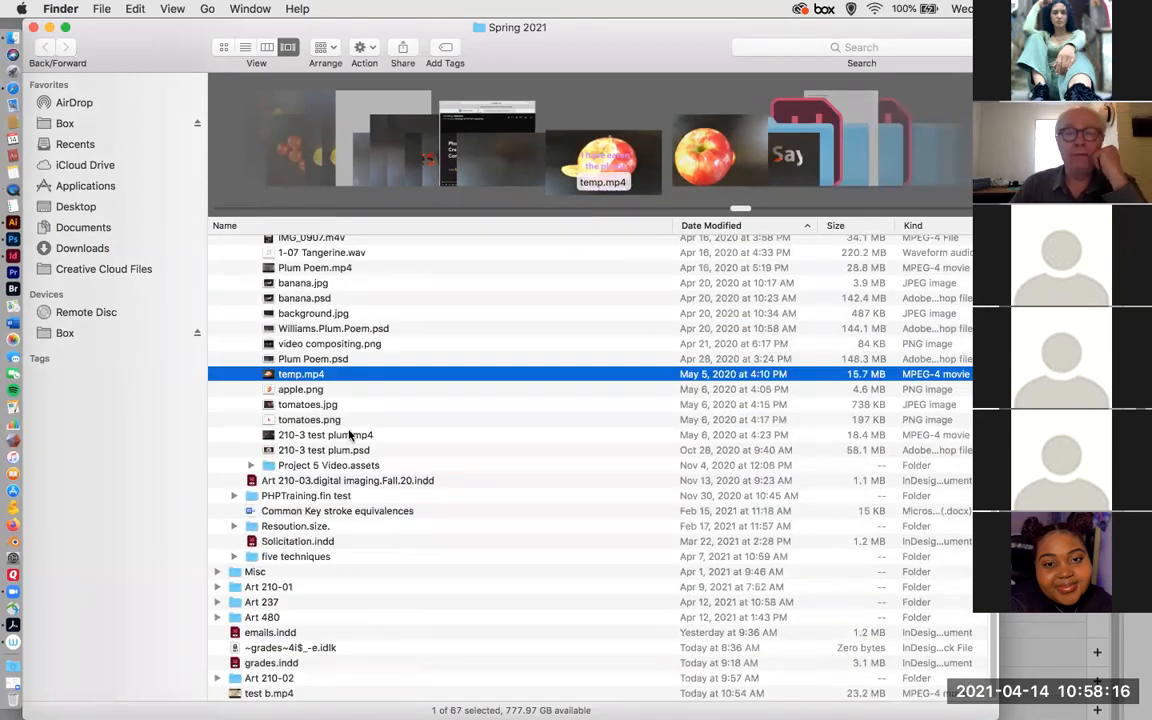
{"action": "left_click", "coordinate": [235, 500]}
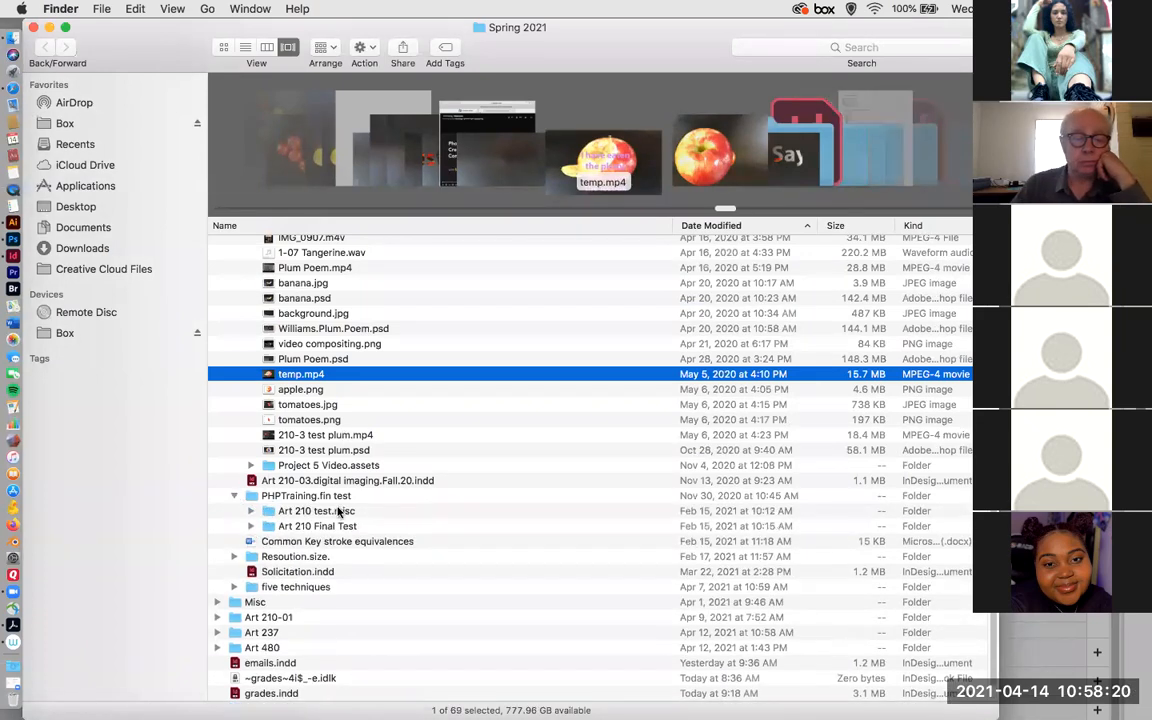
{"action": "scroll", "coordinate": [338, 512], "scroll_direction": "down", "scroll_amount": 1}
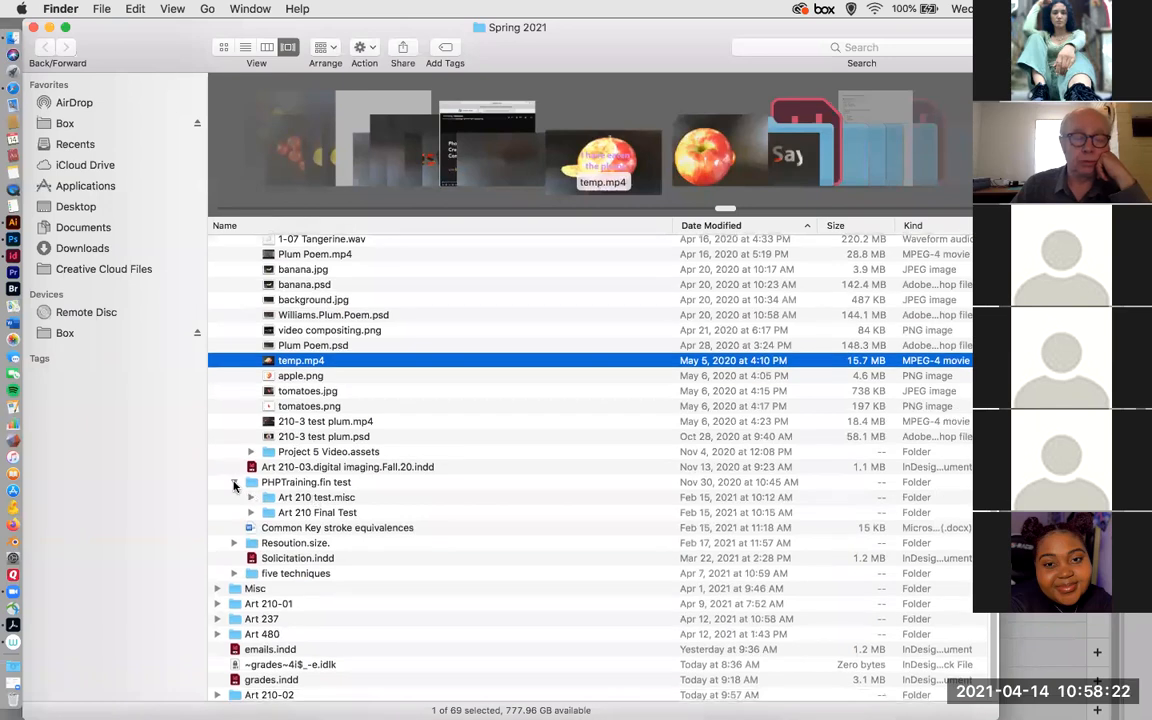
{"action": "left_click", "coordinate": [234, 484]}
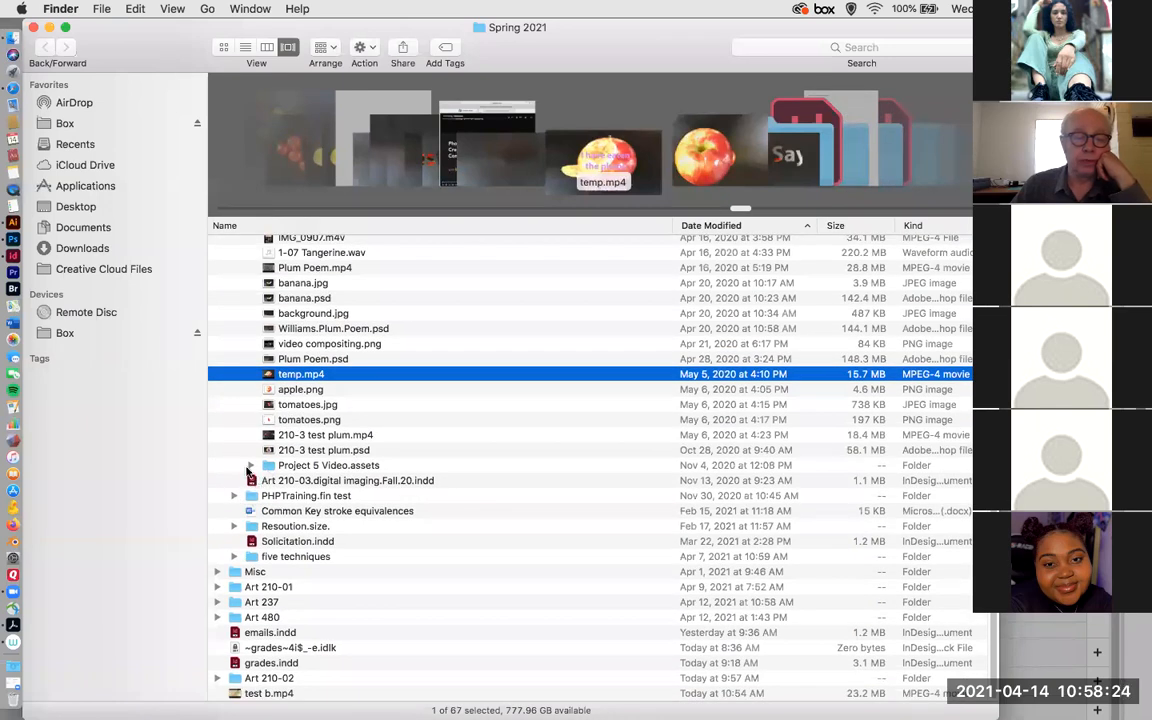
Expand Project 5 Video.assets, preview banana.jpg, and open onion.png in Photoshop to show the cut-out onion.
{"action": "left_click", "coordinate": [250, 466]}
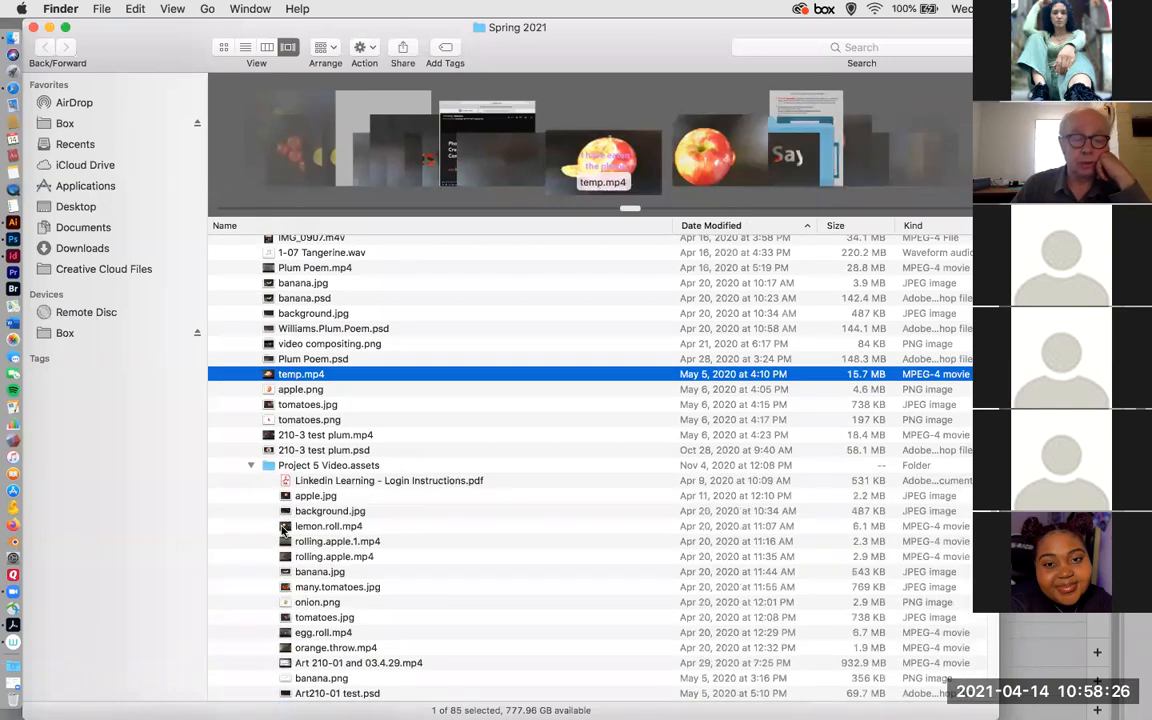
{"action": "left_click", "coordinate": [285, 573]}
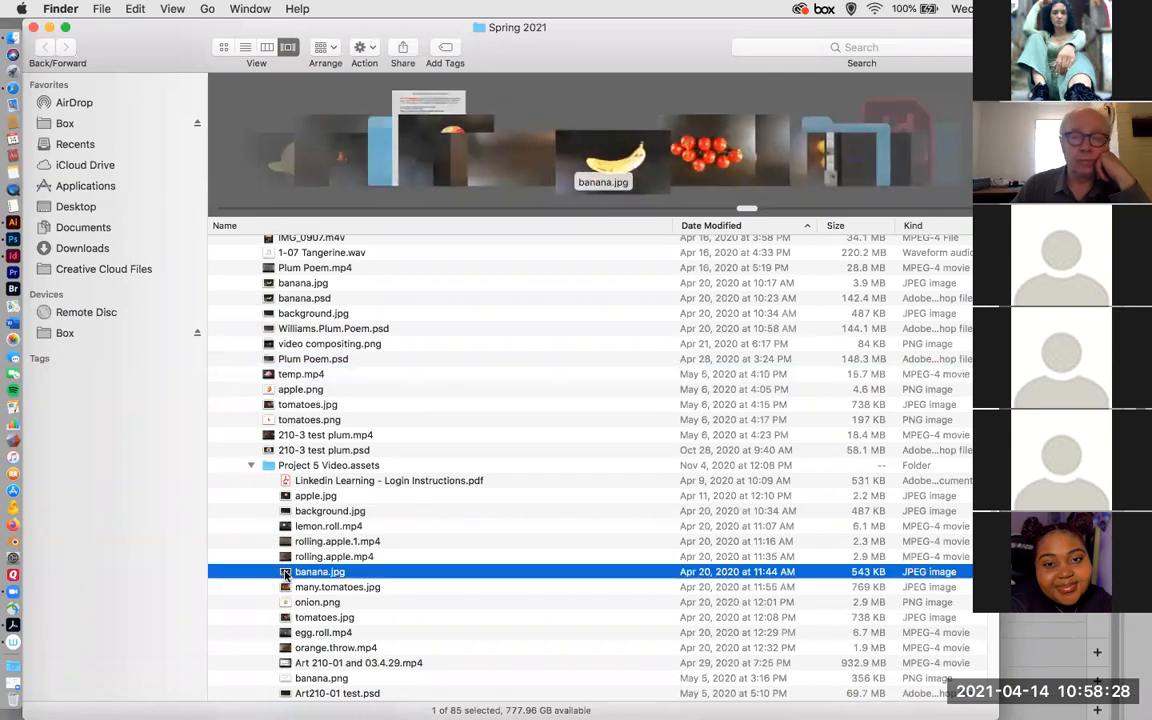
{"action": "left_click", "coordinate": [285, 603]}
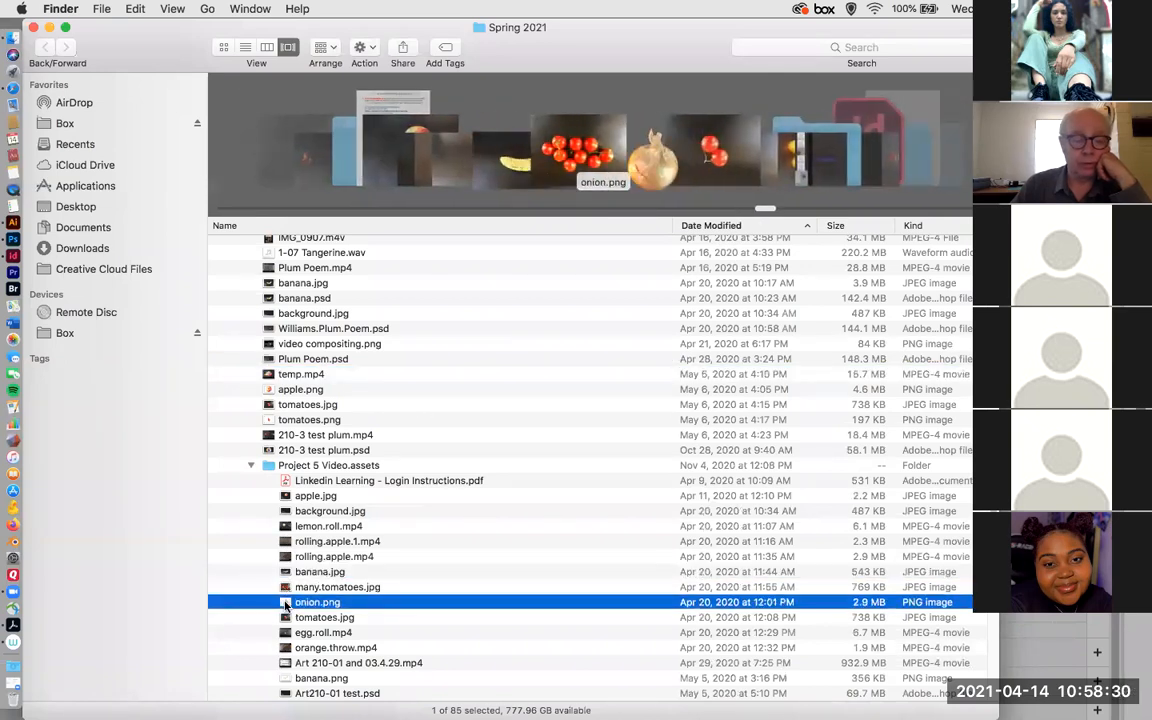
{"action": "right_click", "coordinate": [286, 603]}
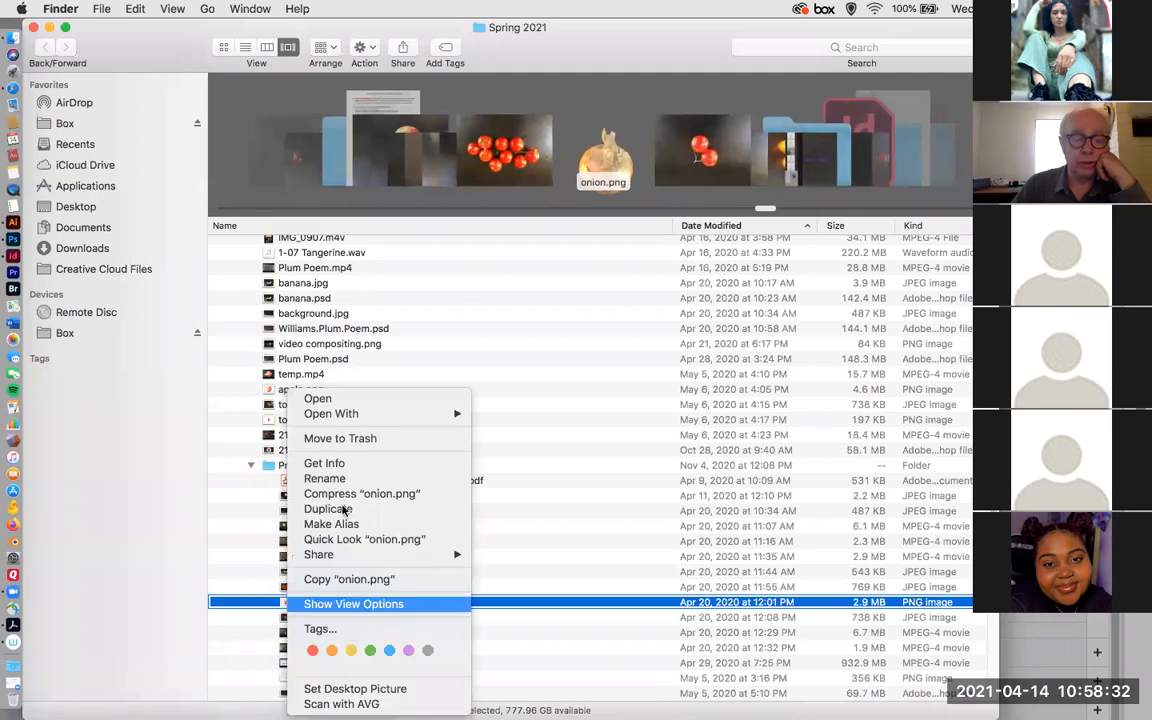
{"action": "mouse_move", "coordinate": [373, 414]}
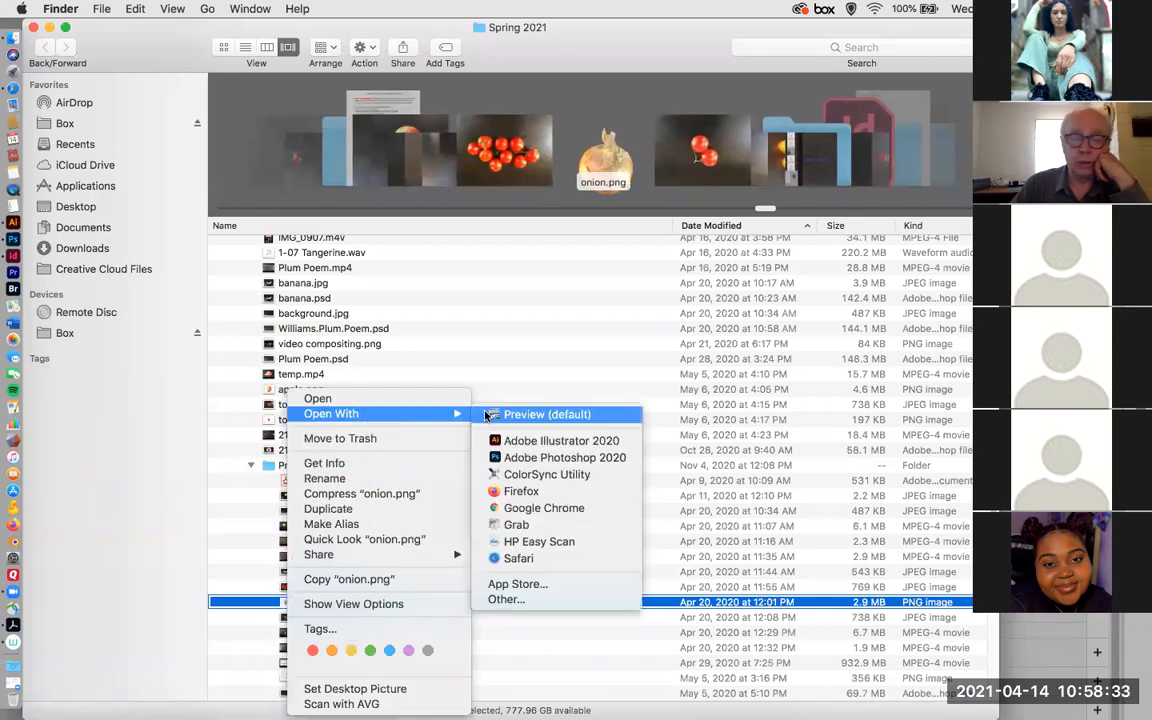
{"action": "left_click", "coordinate": [510, 458]}
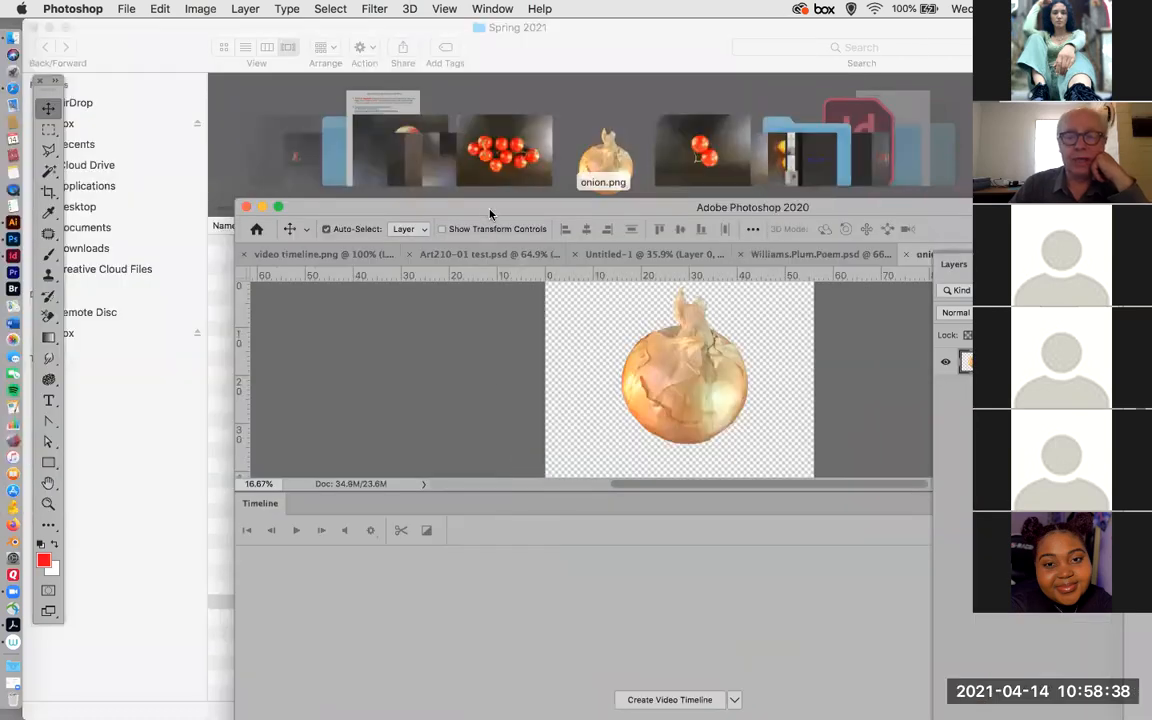
{"action": "left_click_drag", "start_coordinate": [456, 205], "coordinate": [245, 107]}
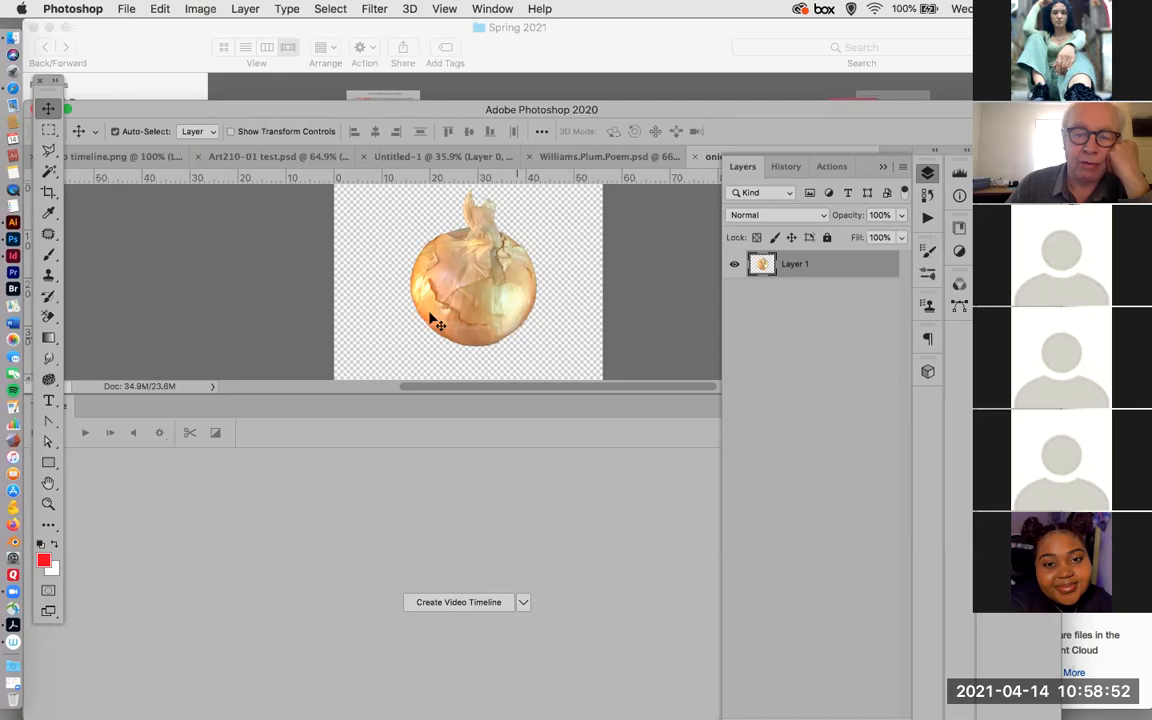
Close the onion.png document in Photoshop and switch back to Finder.
{"action": "left_click", "coordinate": [686, 163]}
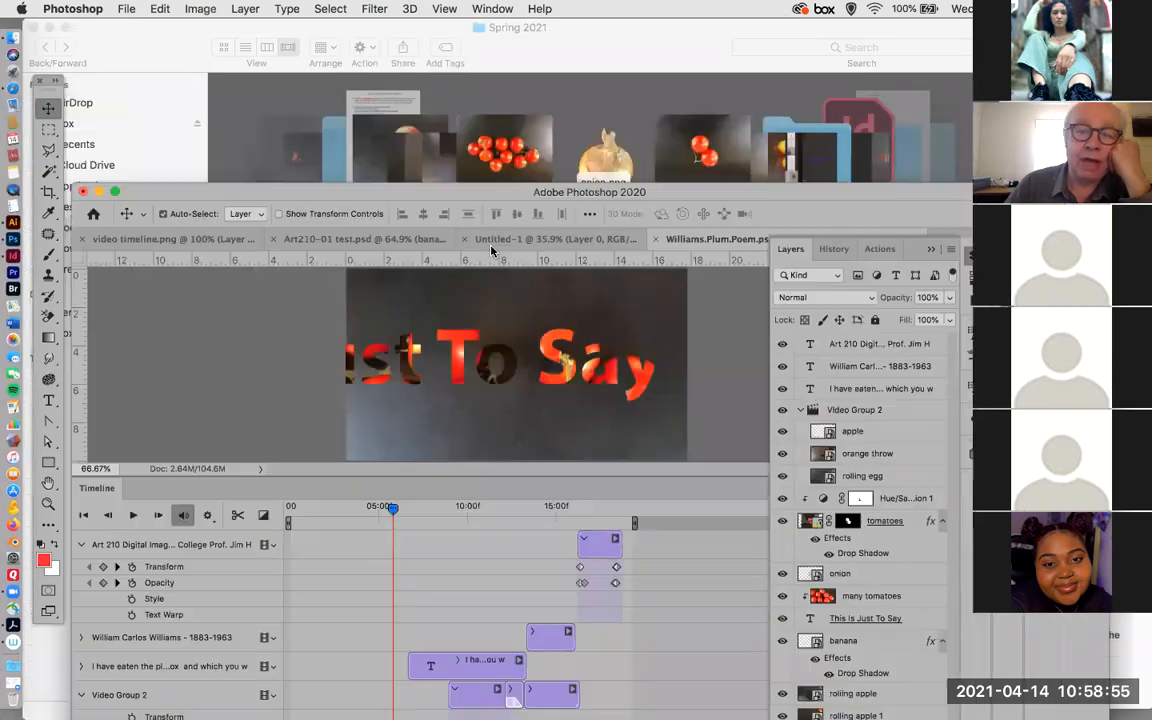
{"action": "left_click_drag", "start_coordinate": [491, 250], "coordinate": [490, 266]}
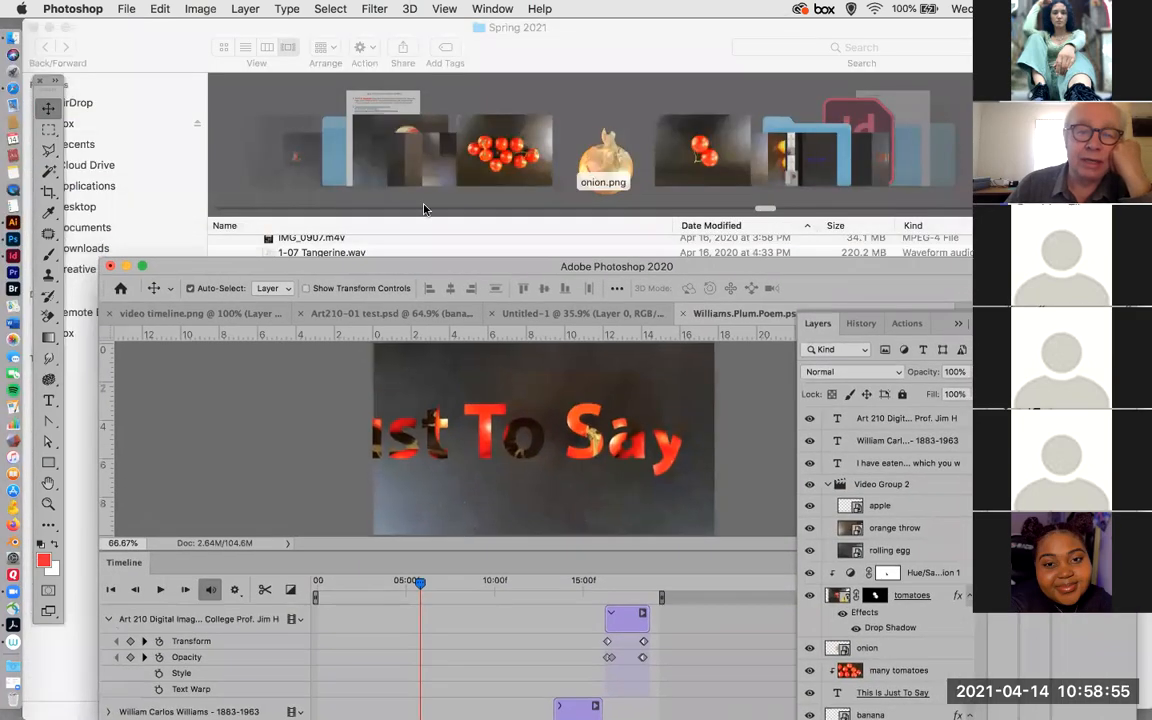
{"action": "left_click", "coordinate": [228, 166]}
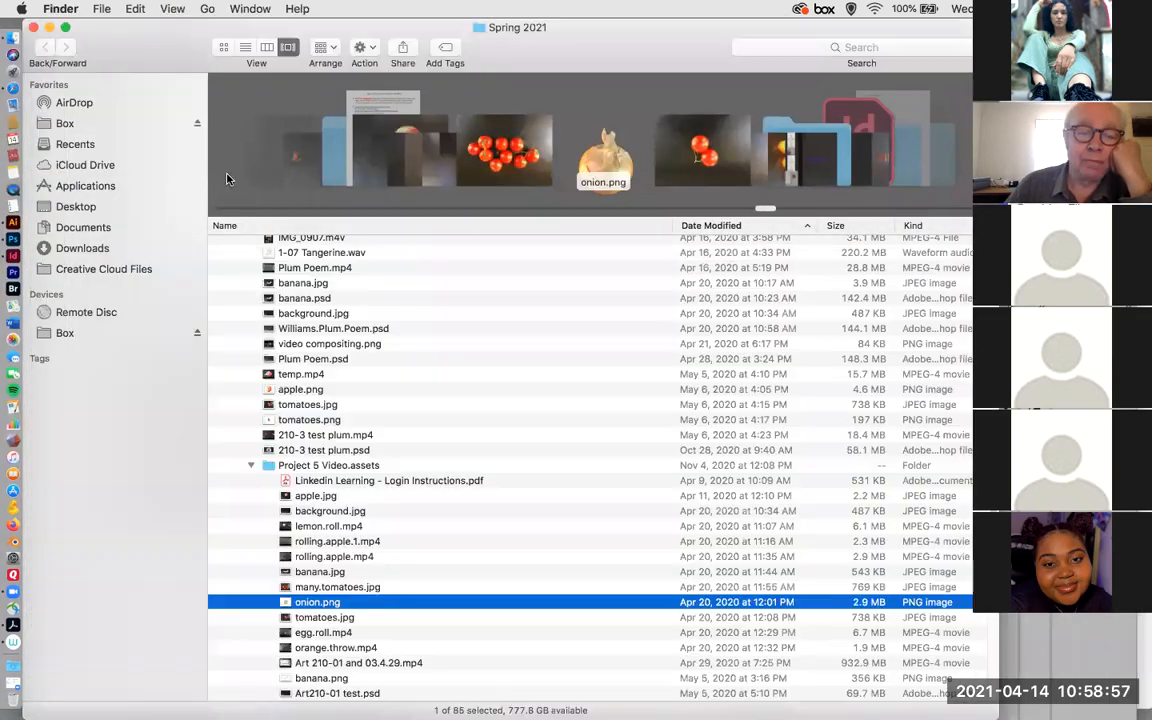
Open apple.jpg from the Project 5 Video.assets folder in Photoshop.
{"action": "left_click", "coordinate": [286, 497]}
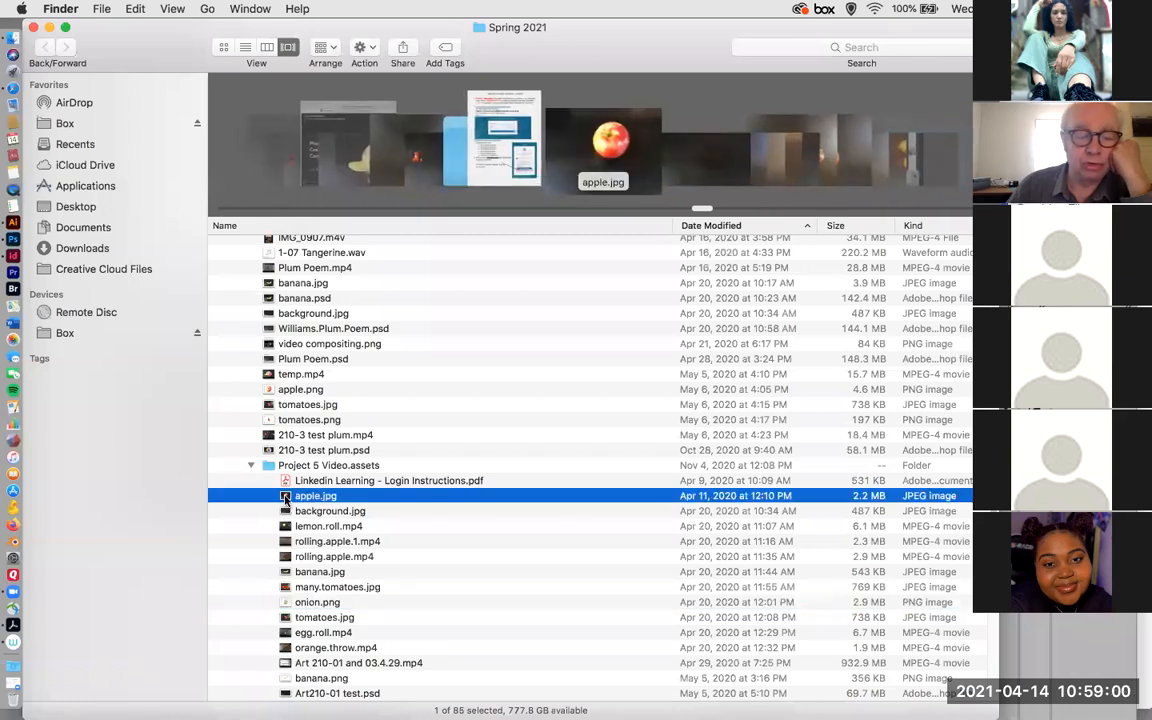
{"action": "right_click", "coordinate": [286, 497]}
{"action": "mouse_move", "coordinate": [334, 414]}
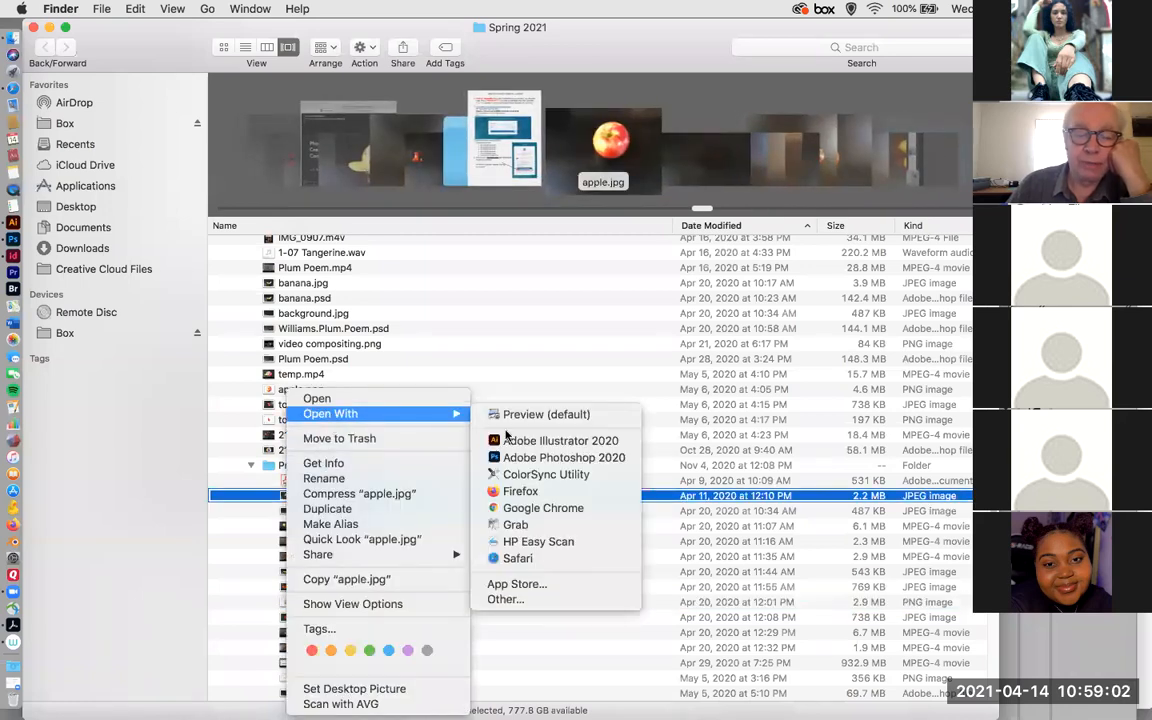
{"action": "left_click", "coordinate": [529, 458]}
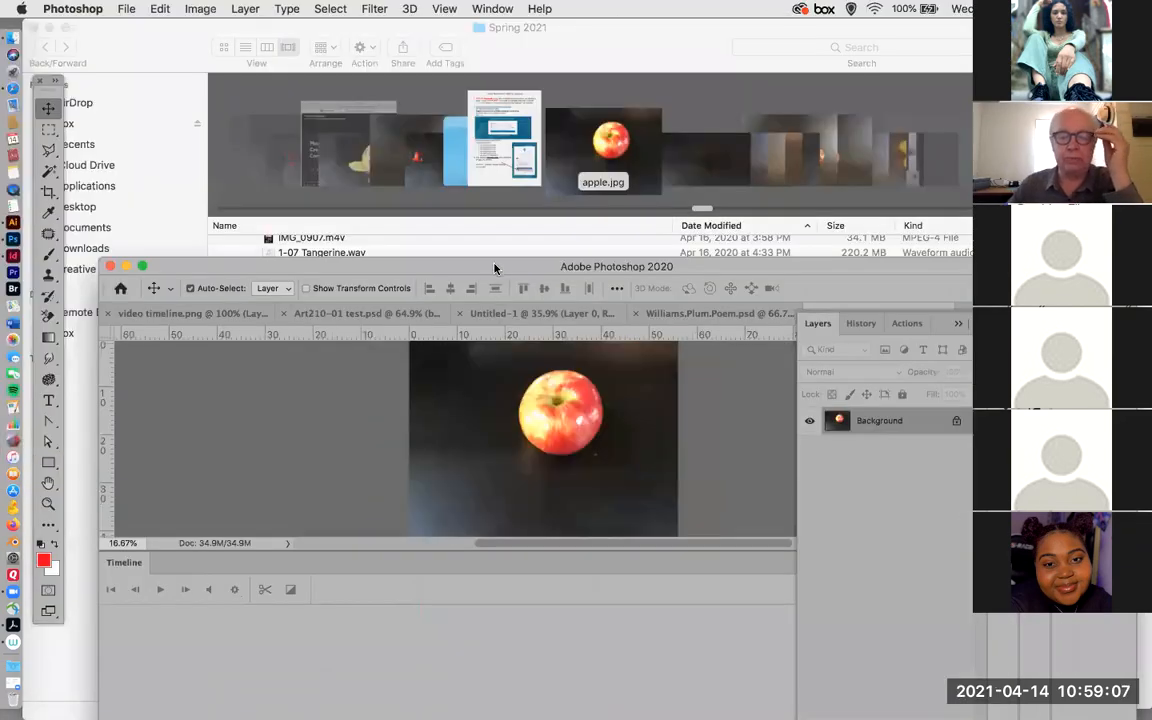
Reposition the Photoshop window and switch from the Motion workspace to Essentials (Default).
{"action": "left_click_drag", "start_coordinate": [492, 266], "coordinate": [485, 146]}
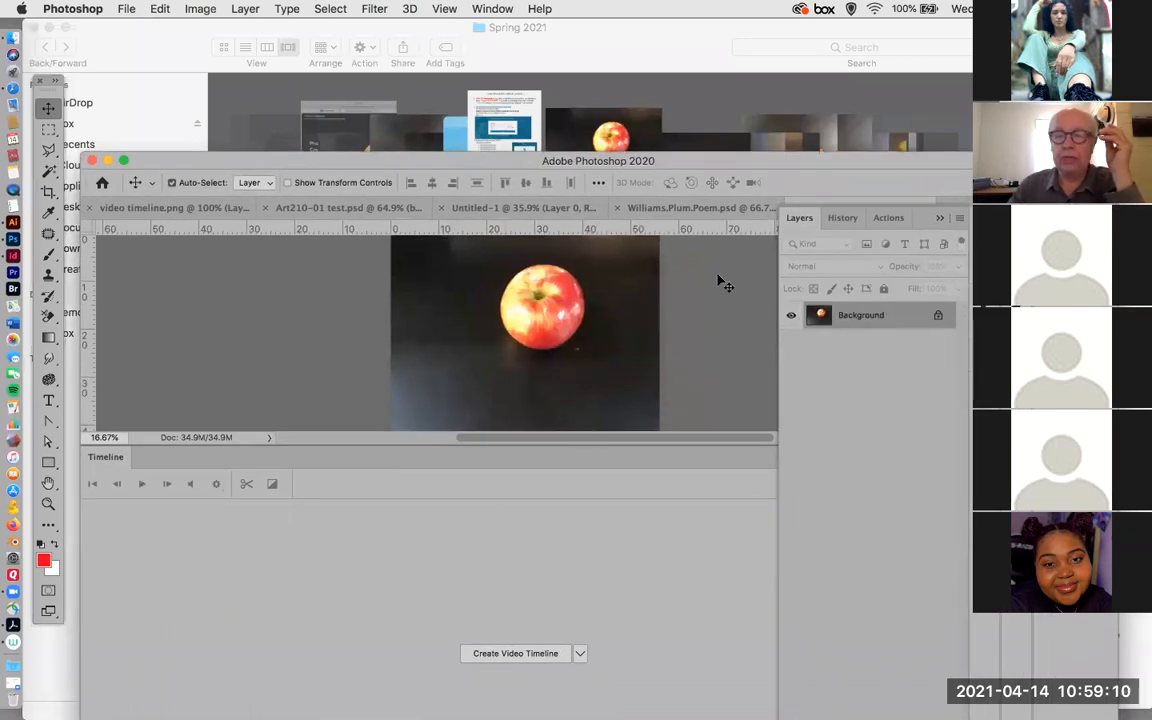
{"action": "left_click_drag", "start_coordinate": [670, 167], "coordinate": [643, 97]}
{"action": "left_click", "coordinate": [493, 8]}
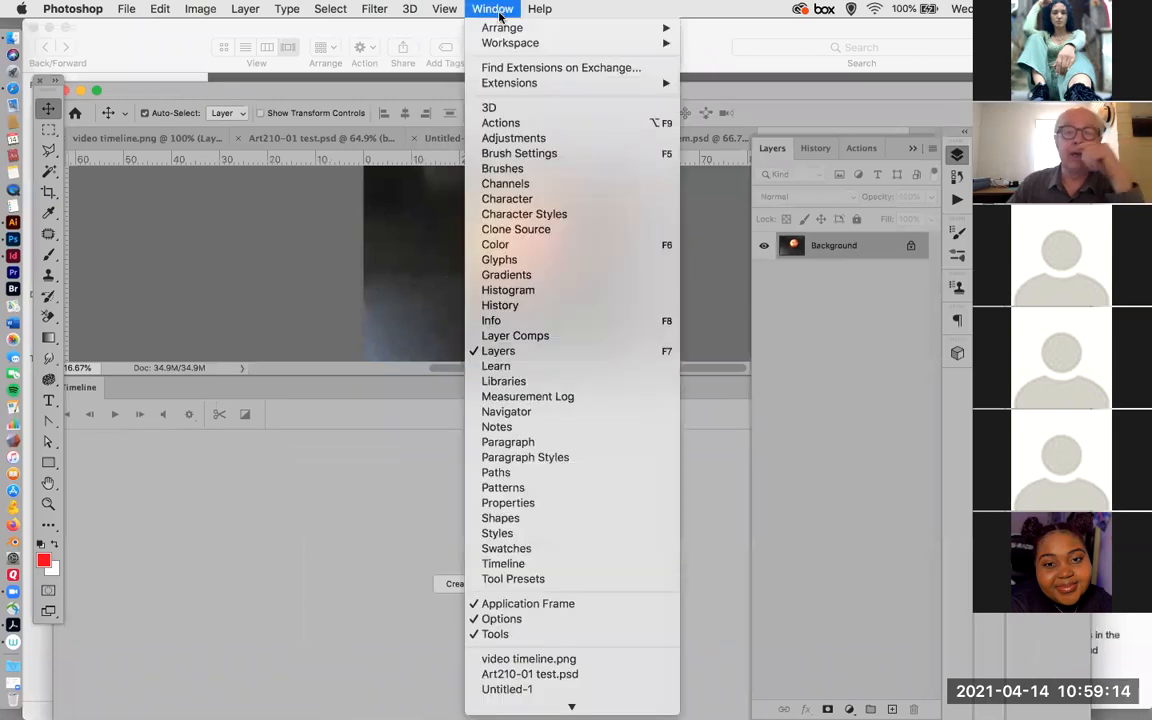
{"action": "mouse_move", "coordinate": [475, 42]}
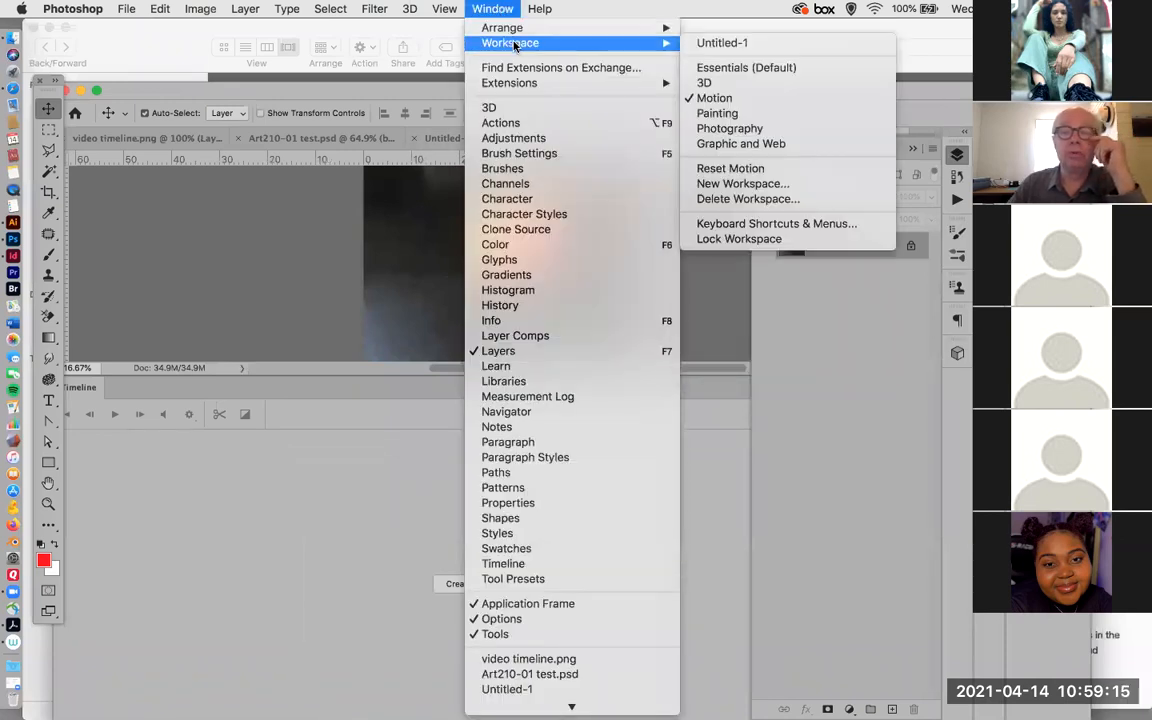
{"action": "left_click", "coordinate": [724, 68]}
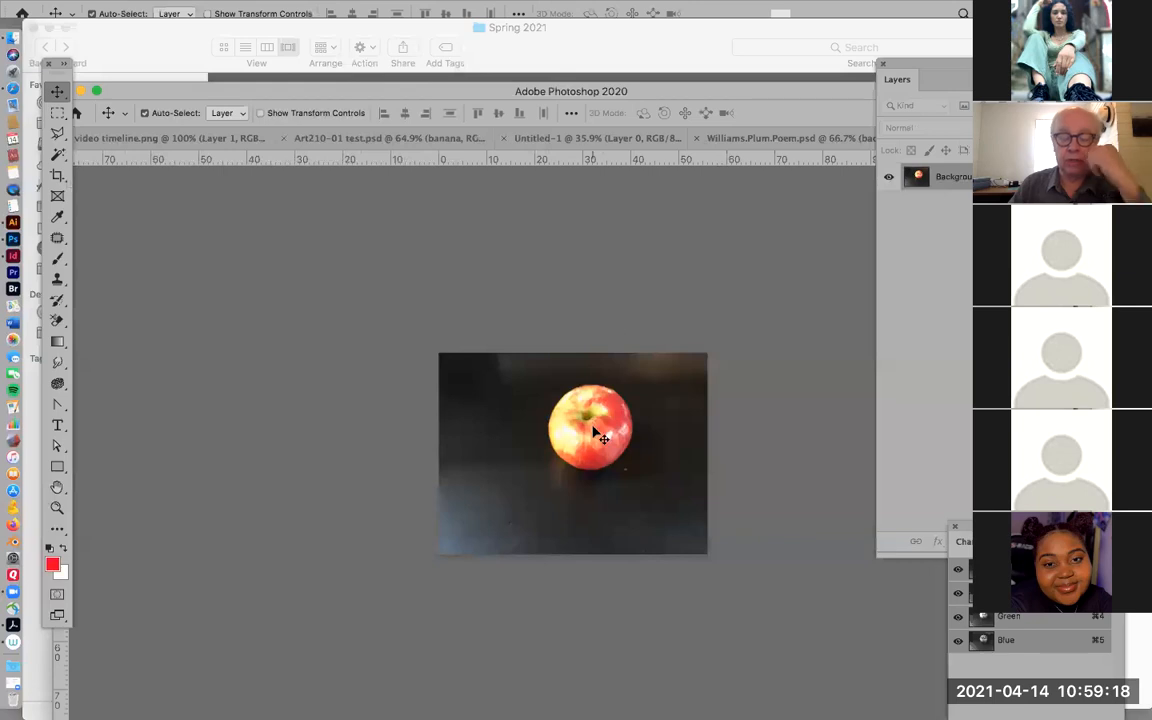
Select the apple in the photo with the Object Selection Tool in Rectangle mode.
{"action": "scroll", "coordinate": [594, 432], "scroll_direction": "up", "scroll_amount": 5}
{"action": "scroll", "coordinate": [594, 432], "scroll_direction": "down", "scroll_amount": 3}
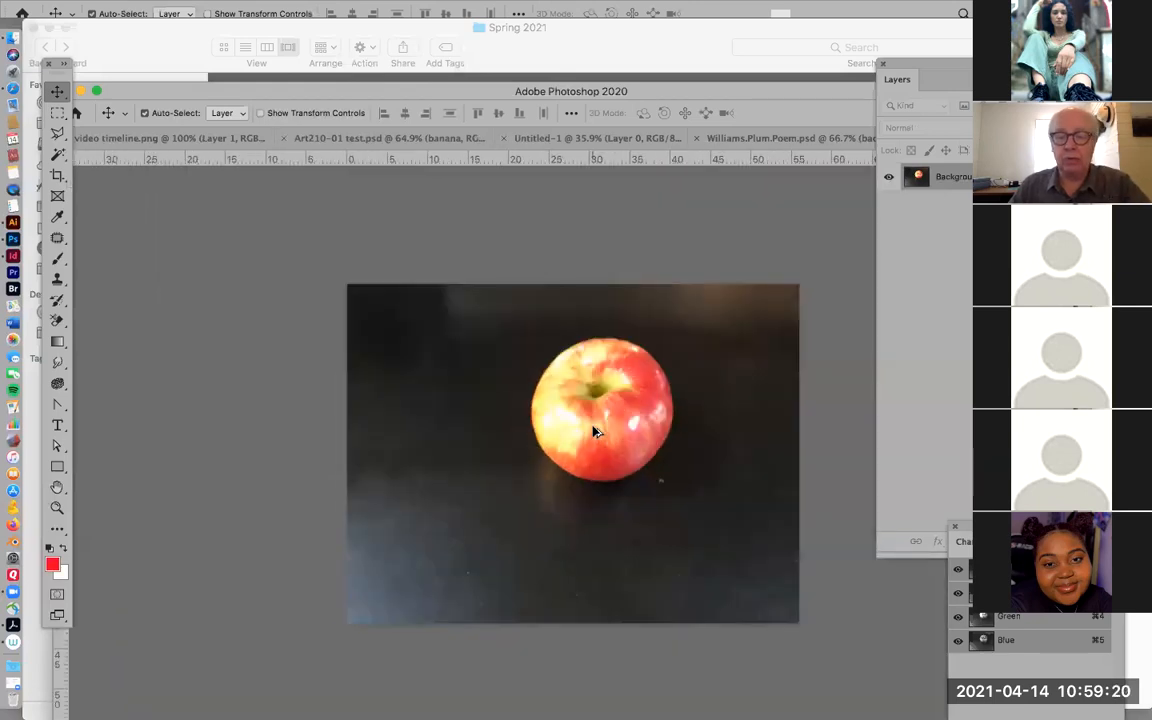
{"action": "left_click", "coordinate": [60, 151]}
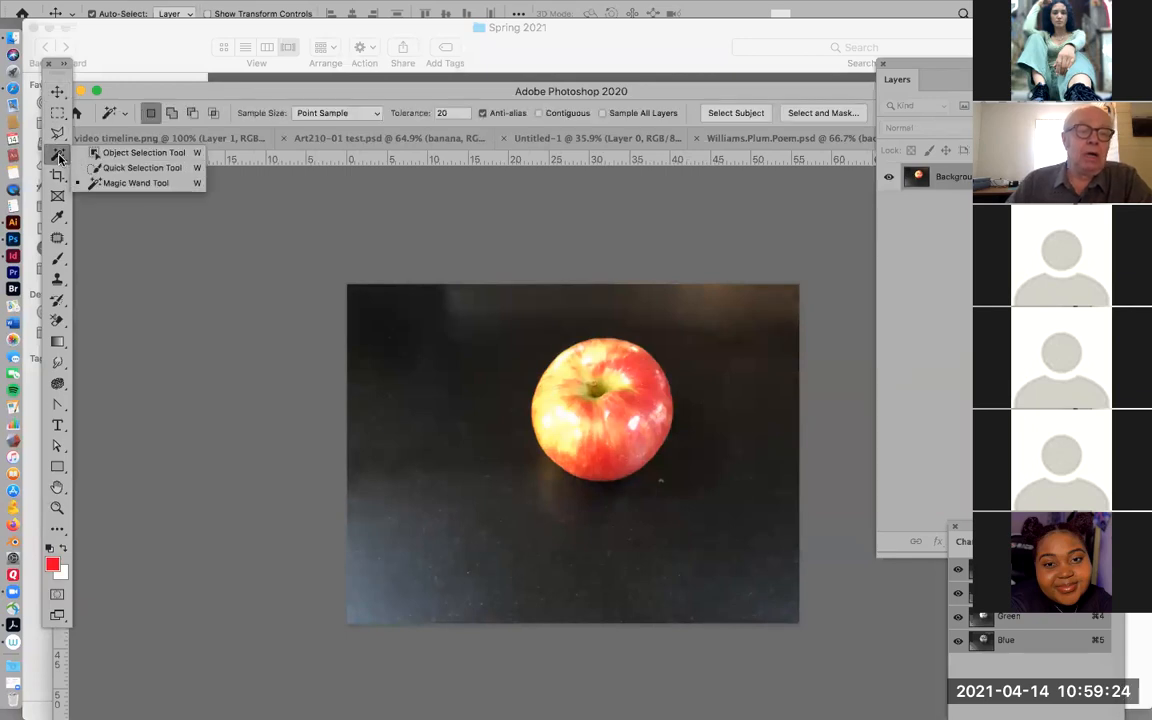
{"action": "left_click", "coordinate": [96, 155]}
{"action": "left_click_drag", "start_coordinate": [518, 314], "coordinate": [684, 501]}
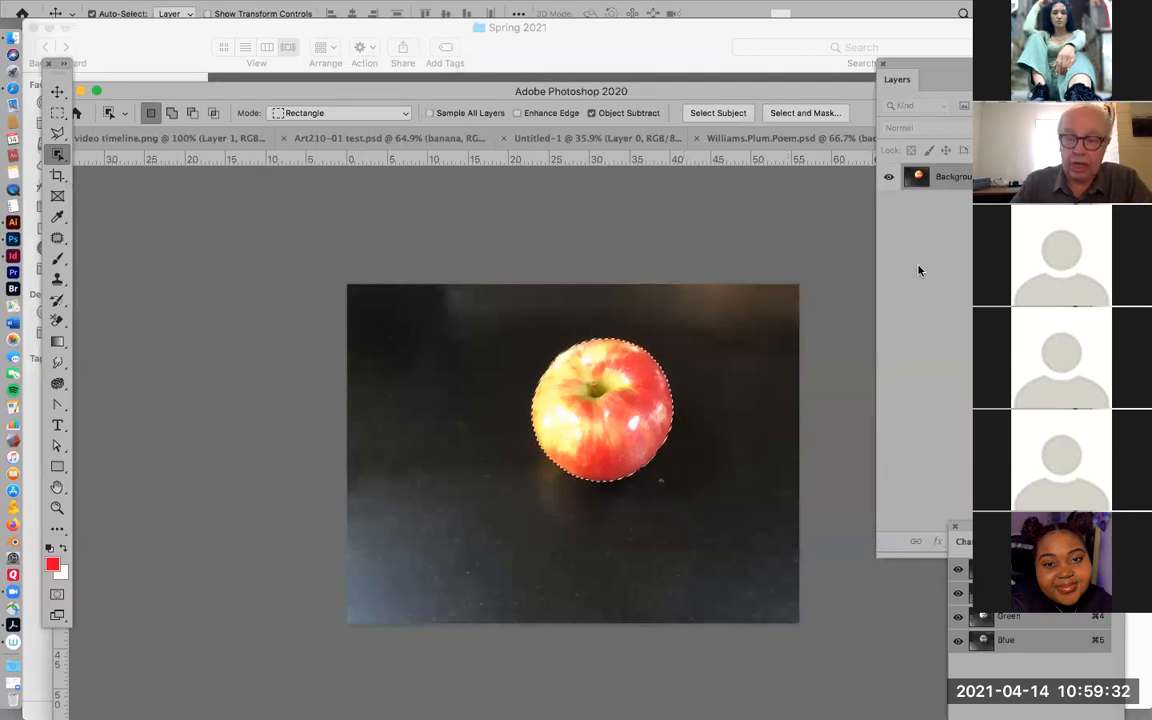
Copy the selected apple to its own layer and delete the Background layer to leave a transparent backdrop.
{"action": "key", "text": "super+j"}
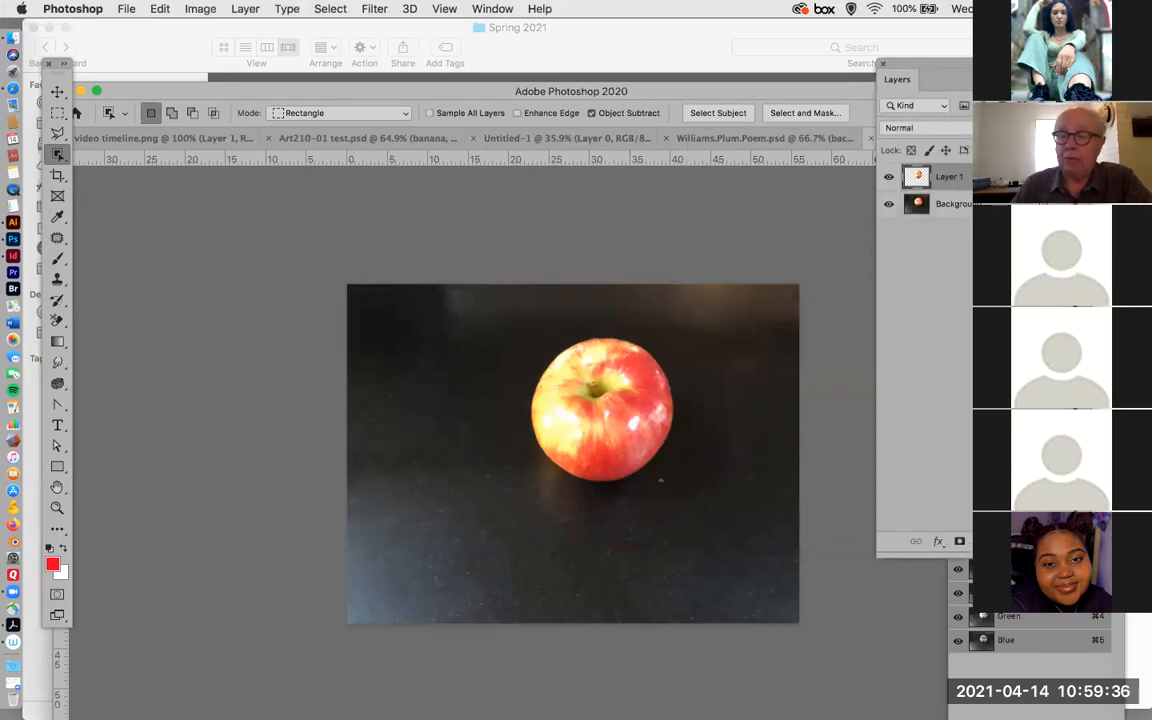
{"action": "left_click", "coordinate": [950, 204]}
{"action": "left_click_drag", "start_coordinate": [996, 62], "coordinate": [920, 62]}
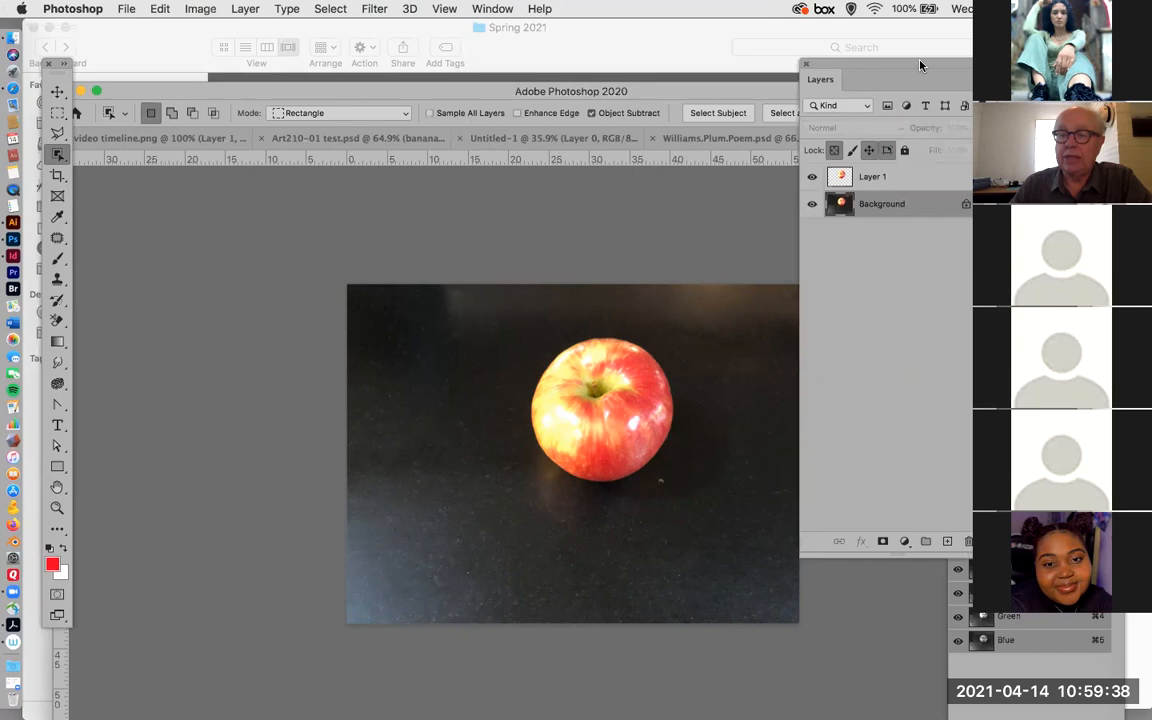
{"action": "left_click_drag", "start_coordinate": [895, 210], "coordinate": [968, 541]}
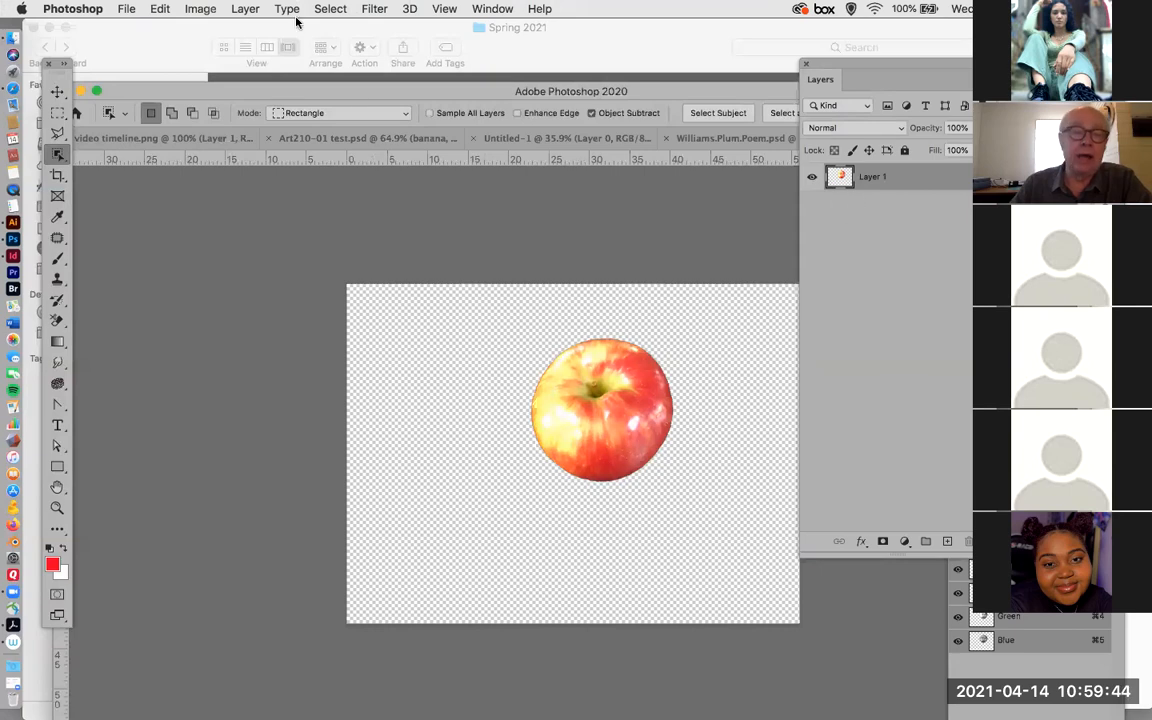
Save a copy of the cut-out apple on the computer as apple.png in PNG format in the Project 5 Video.assets folder.
{"action": "left_click", "coordinate": [137, 9]}
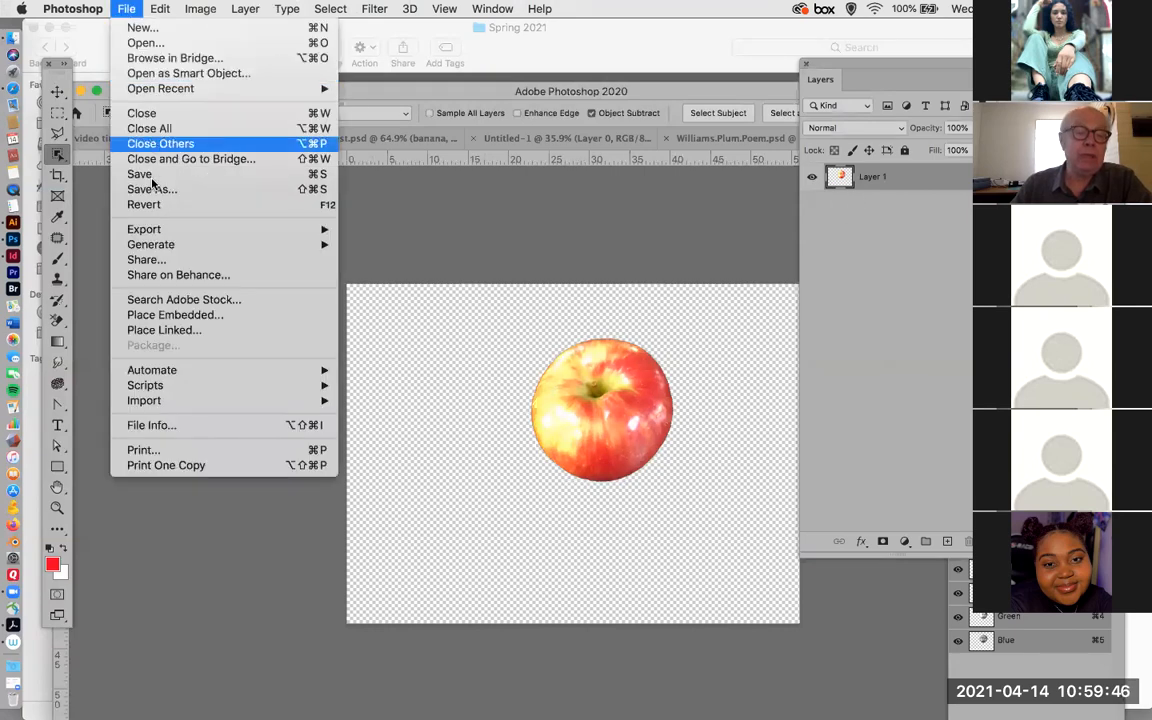
{"action": "left_click", "coordinate": [152, 188]}
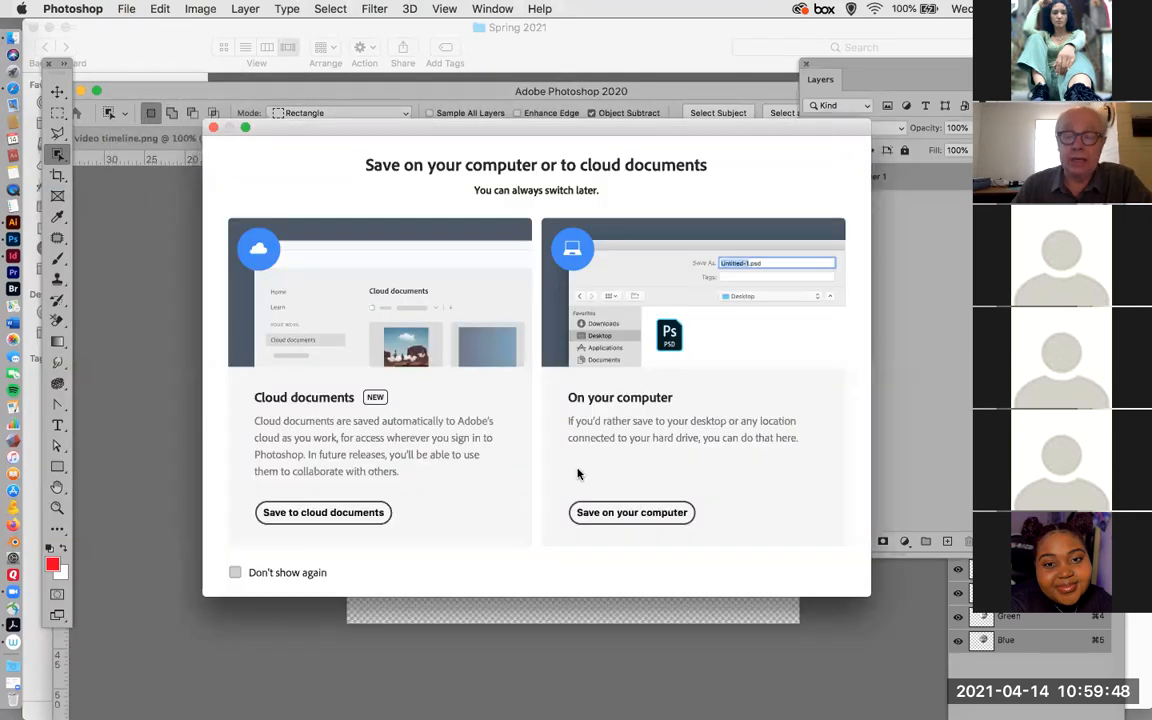
{"action": "left_click", "coordinate": [612, 511]}
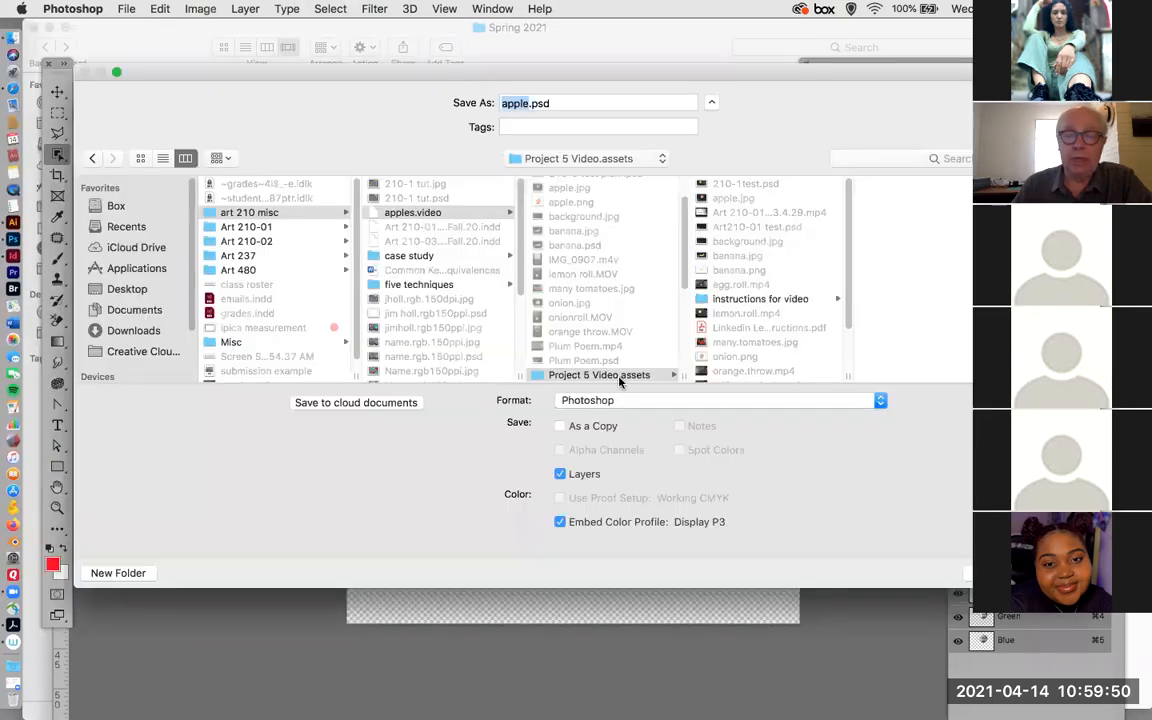
{"action": "left_click", "coordinate": [634, 403]}
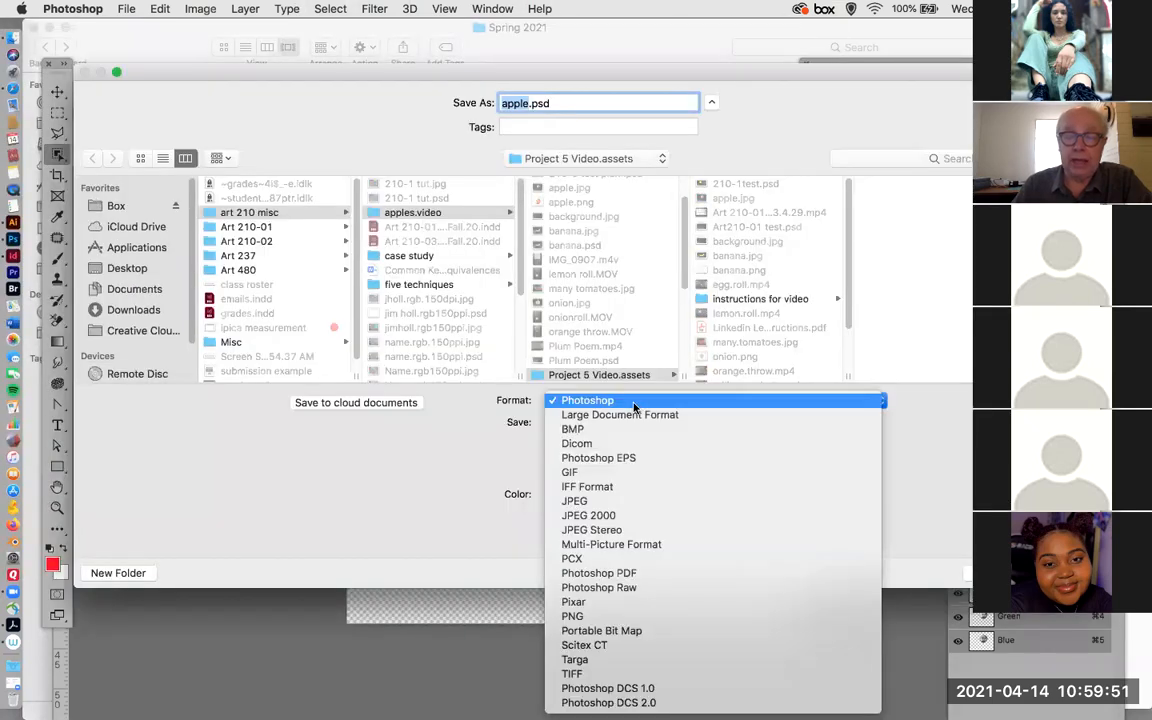
{"action": "left_click", "coordinate": [612, 616]}
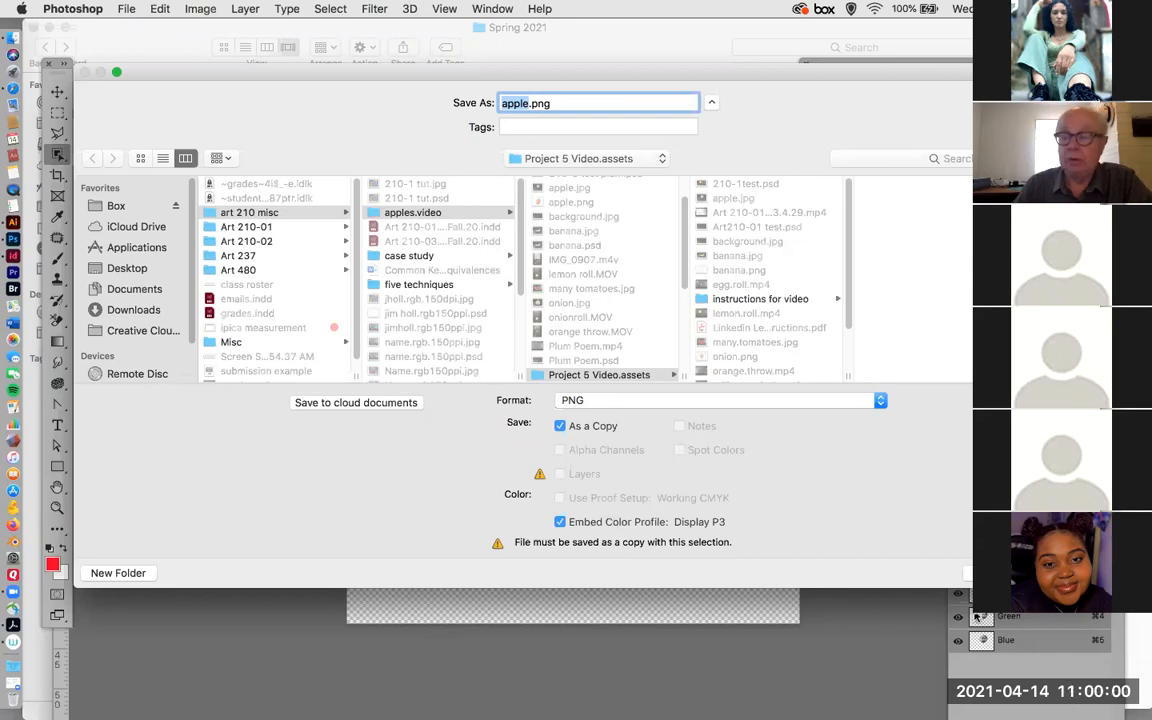
{"action": "key", "text": "Return"}
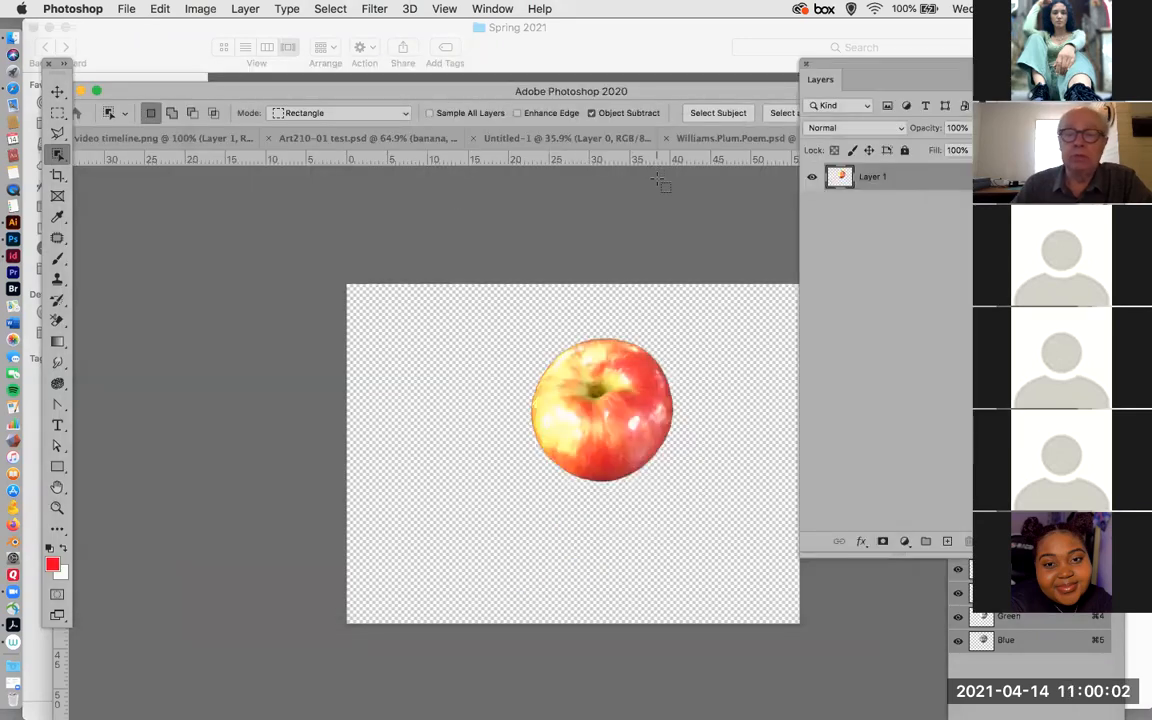
Show the Williams.Plum.Poem.psd document with the Photoshop window repositioned, and switch to InDesign.
{"action": "left_click_drag", "start_coordinate": [867, 70], "coordinate": [893, 81]}
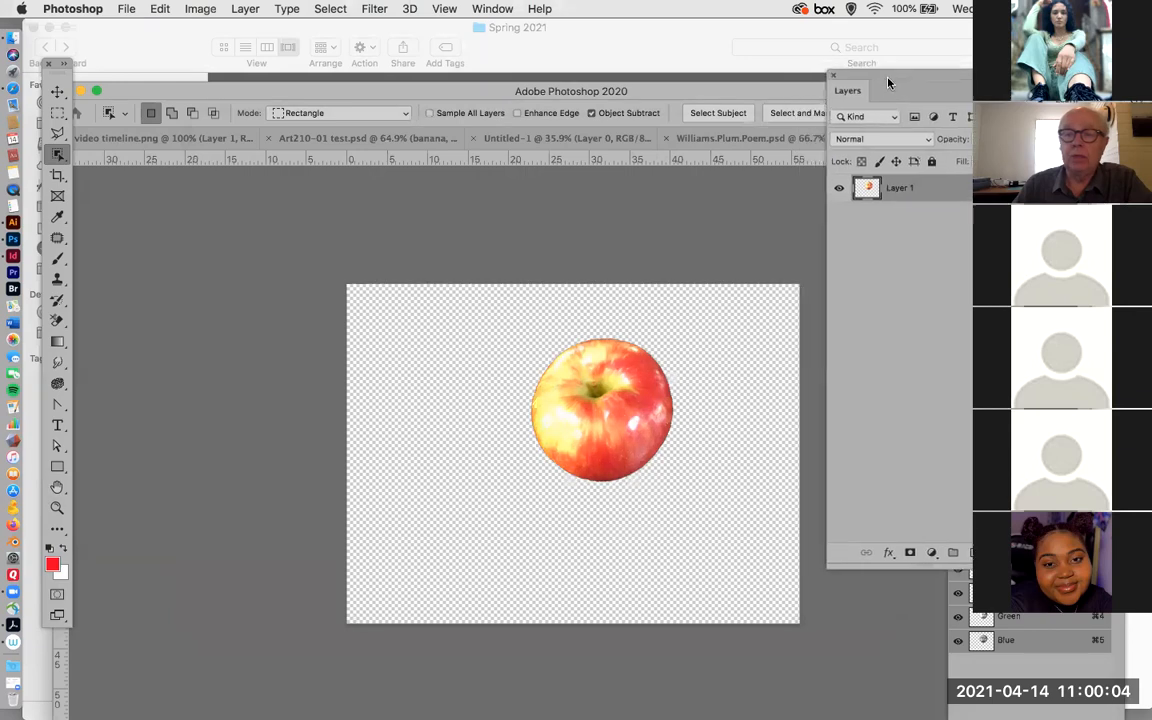
{"action": "left_click_drag", "start_coordinate": [410, 92], "coordinate": [240, 88]}
{"action": "left_click", "coordinate": [700, 135]}
{"action": "left_click", "coordinate": [540, 262]}
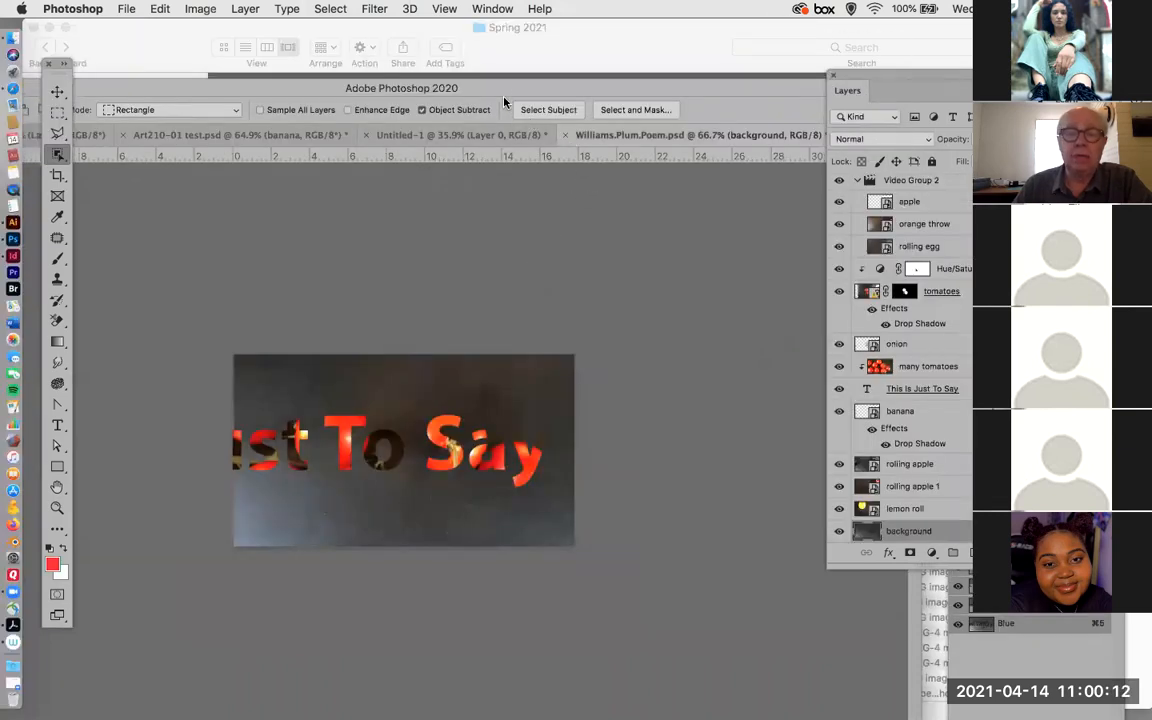
{"action": "left_click_drag", "start_coordinate": [539, 90], "coordinate": [743, 56]}
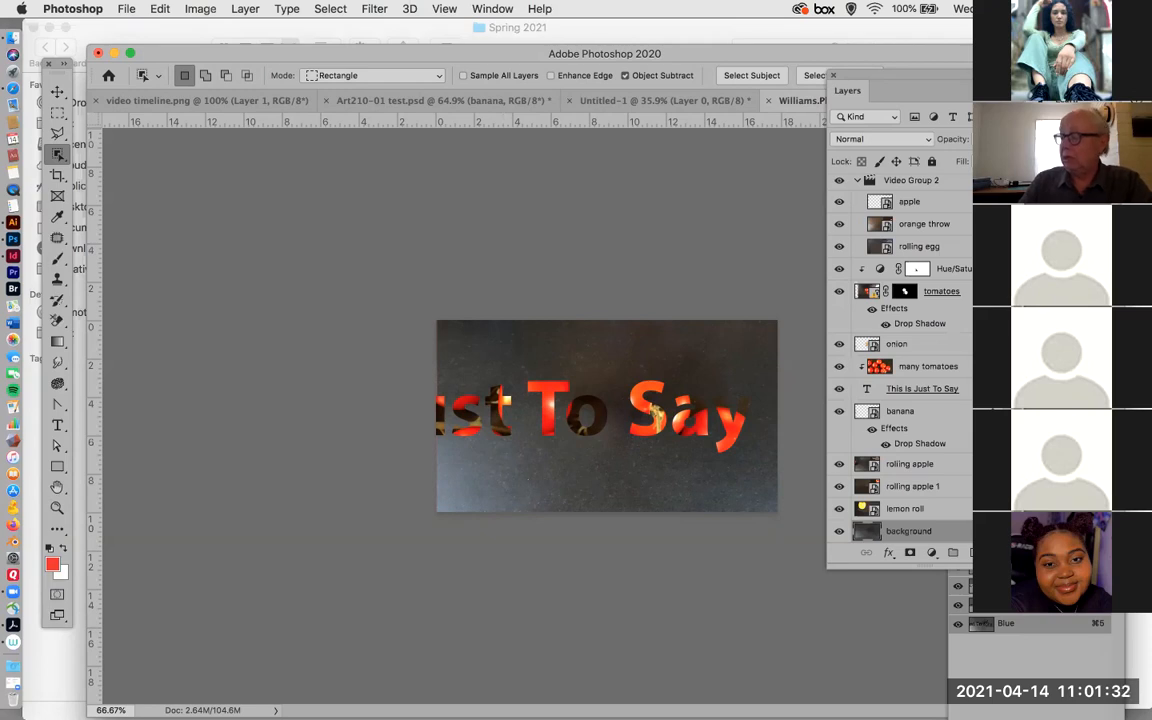
{"action": "key", "text": "super+Tab"}
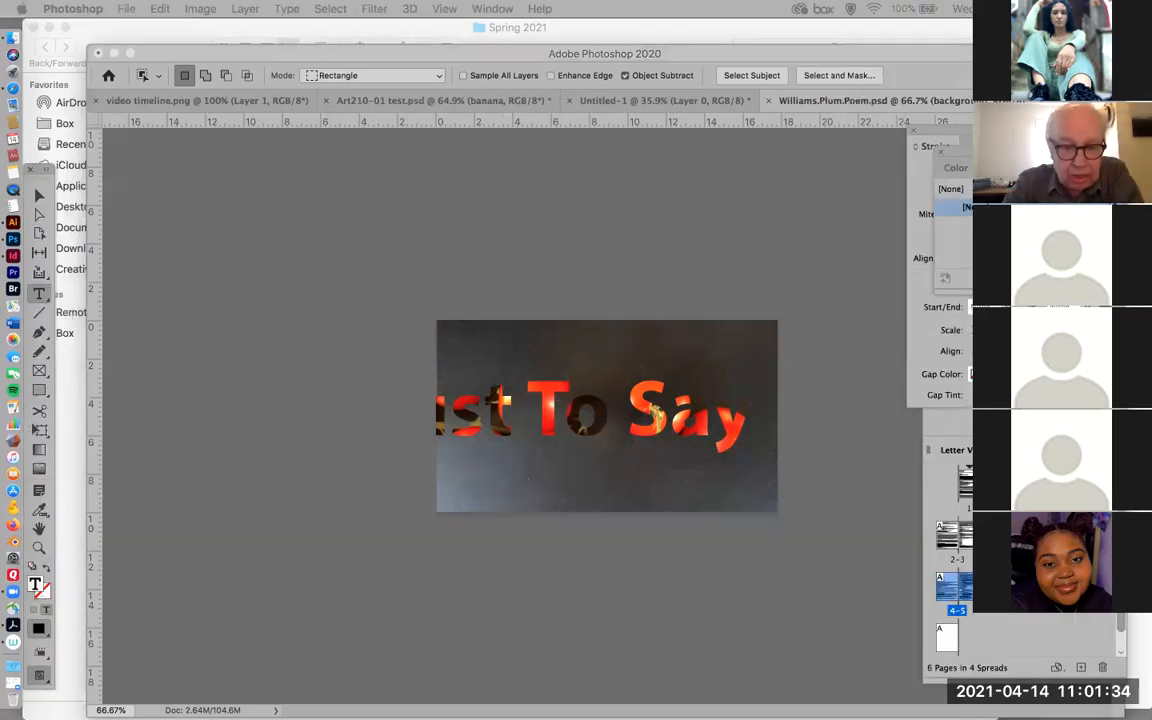